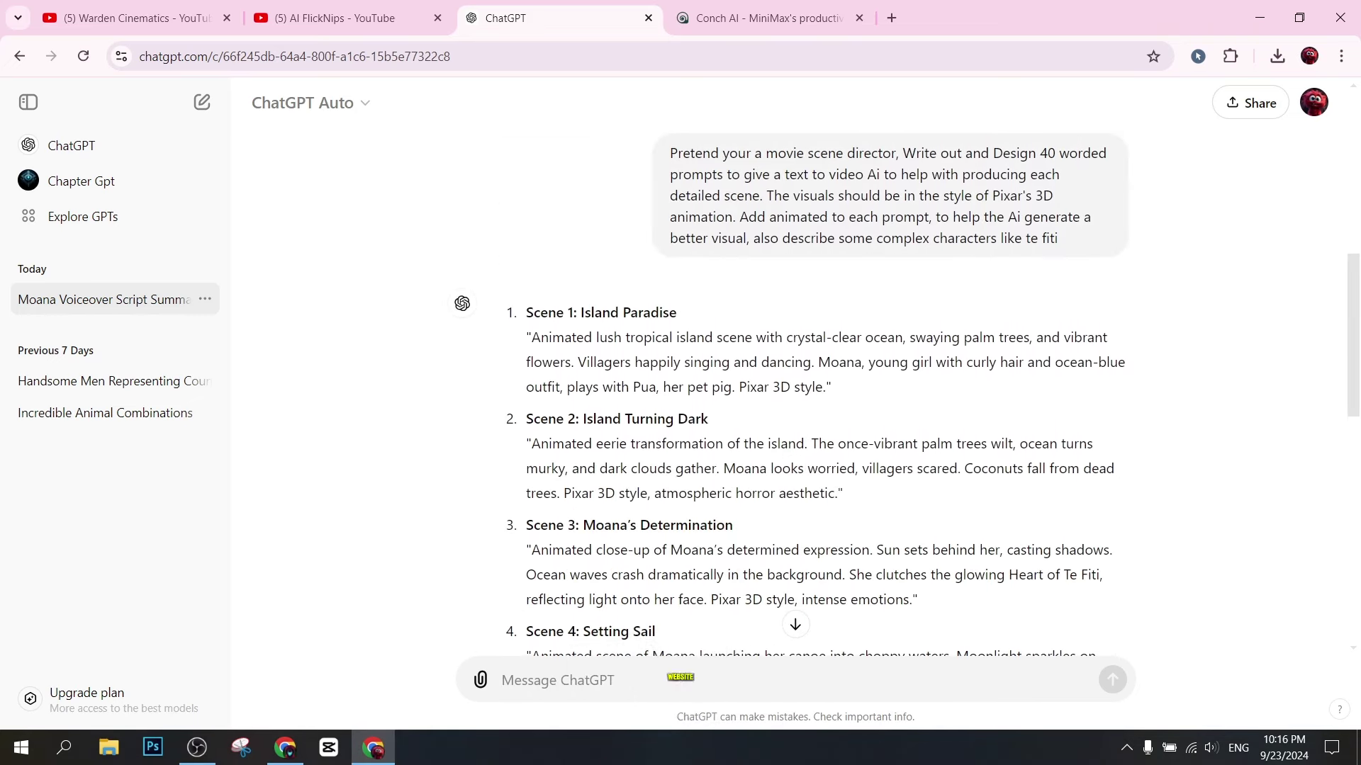
# Copy the "Scene 1: Island Paradise" prompt from the ChatGPT reply and switch to the Conch AI site
pyautogui.tripleClick(564, 337)
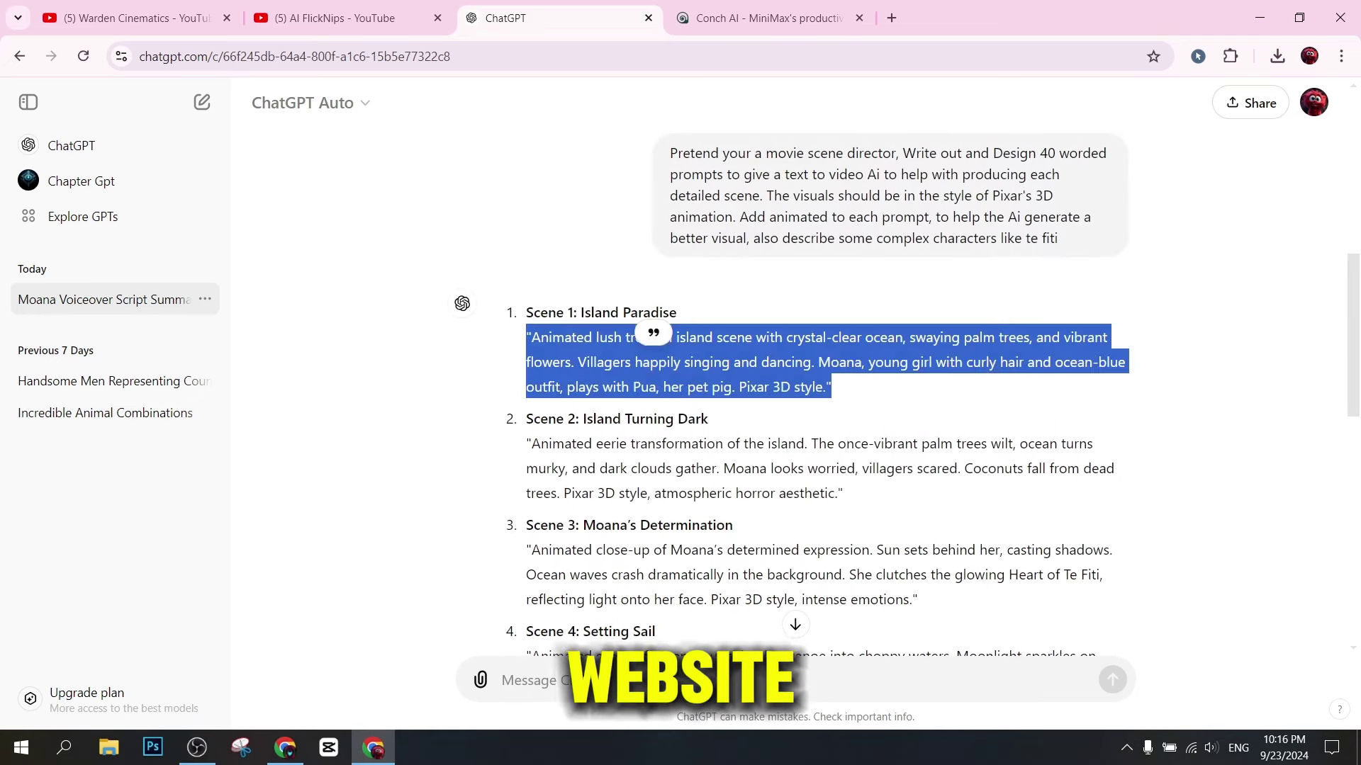
pyautogui.rightClick(669, 361)
pyautogui.click(709, 379)
pyautogui.click(769, 18)
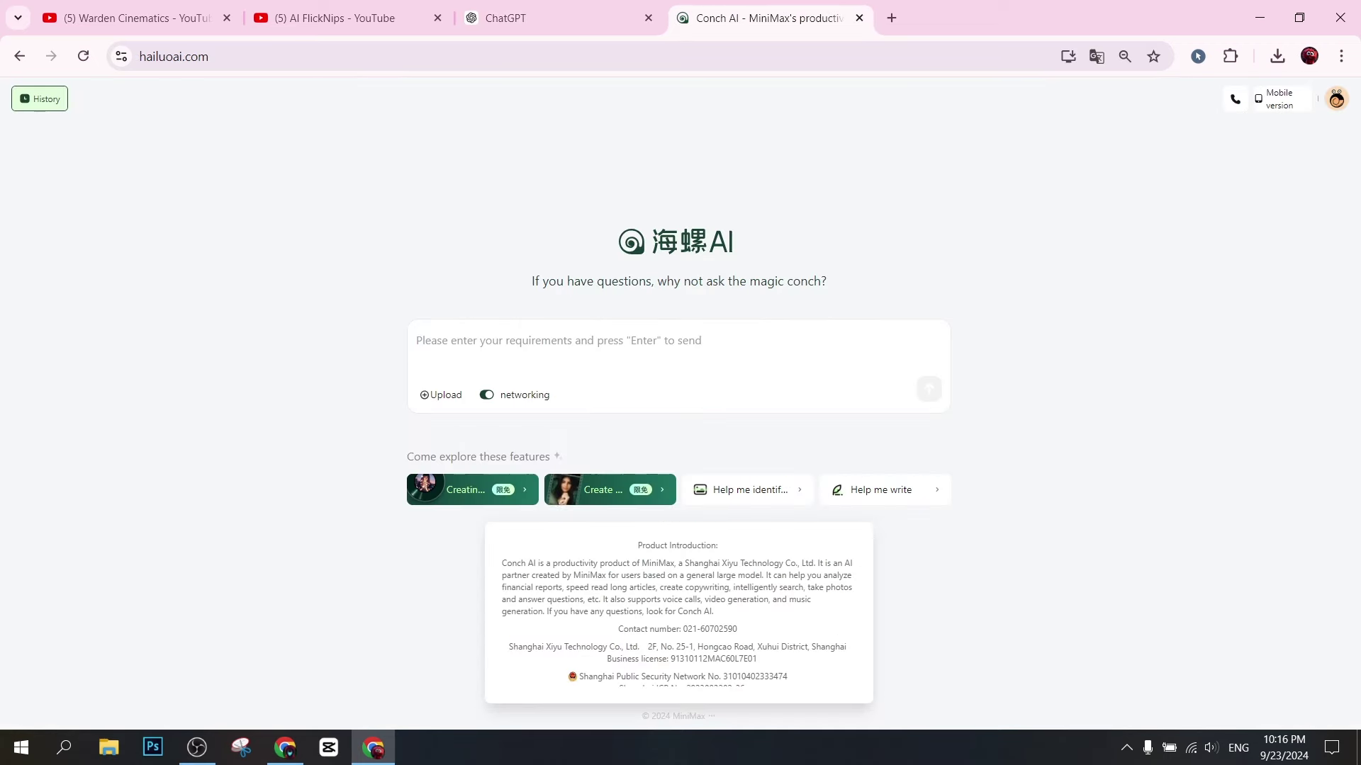
# On hailuoai.com/video, submit the copied Scene 1 prompt as the creative description and accept the usage notice
pyautogui.moveTo(249, 56); pyautogui.dragTo(138, 56)
pyautogui.press('Escape')
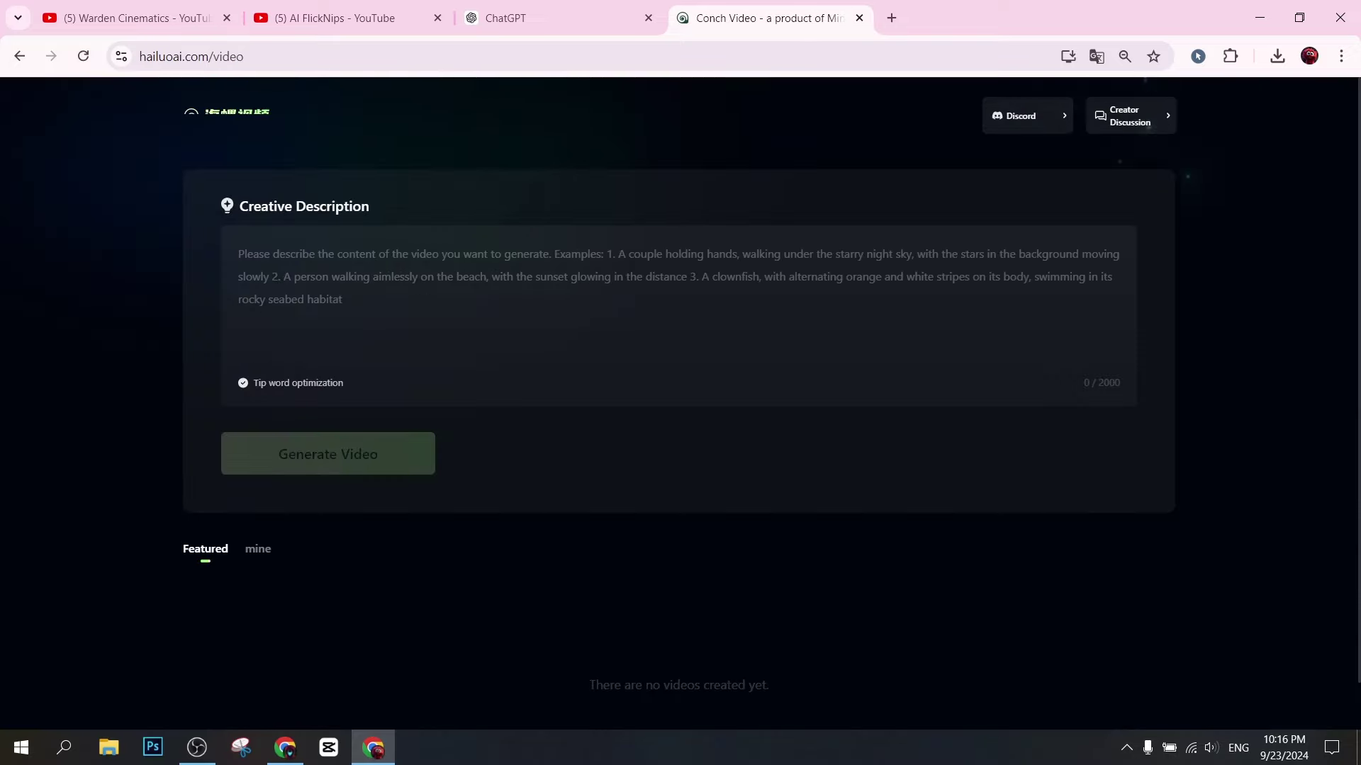
pyautogui.hotkey('ctrl', 'v')
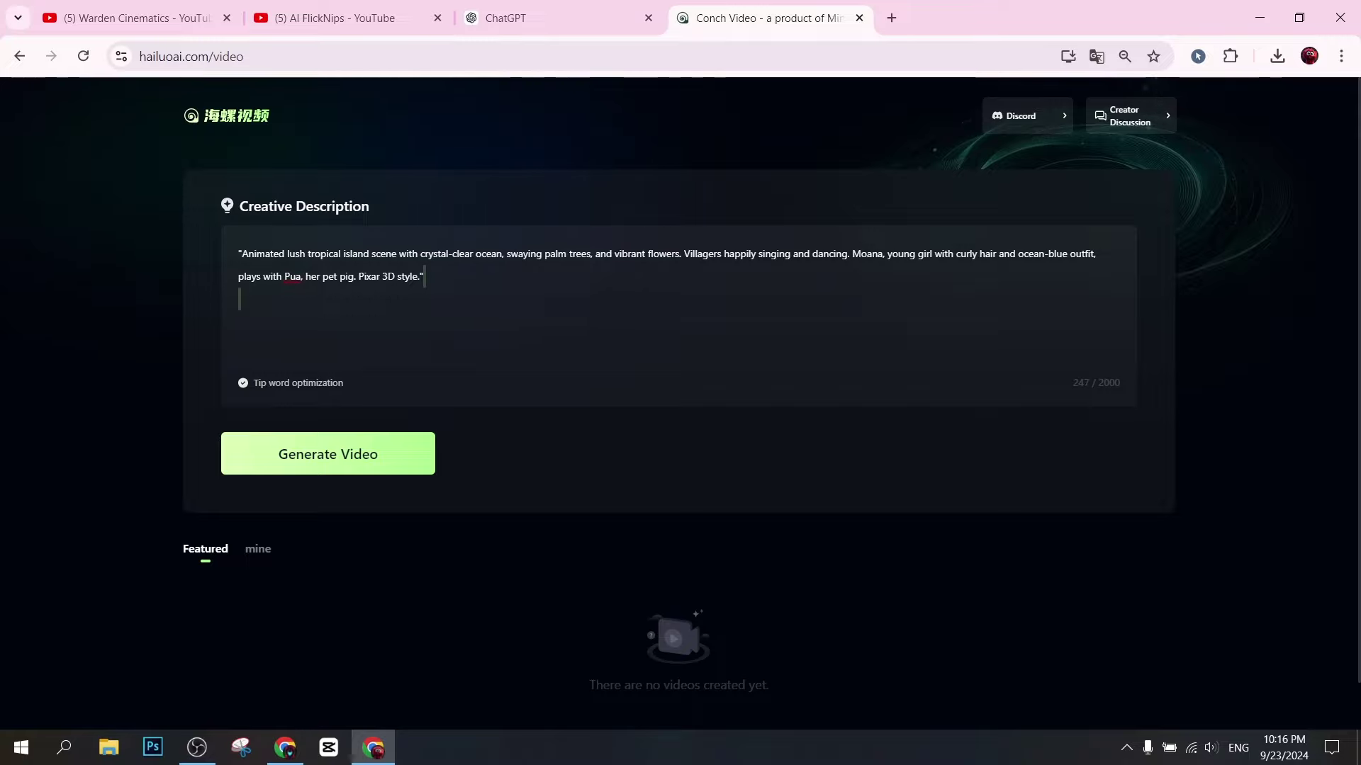
pyautogui.press('BackSpace')
pyautogui.press('BackSpace')
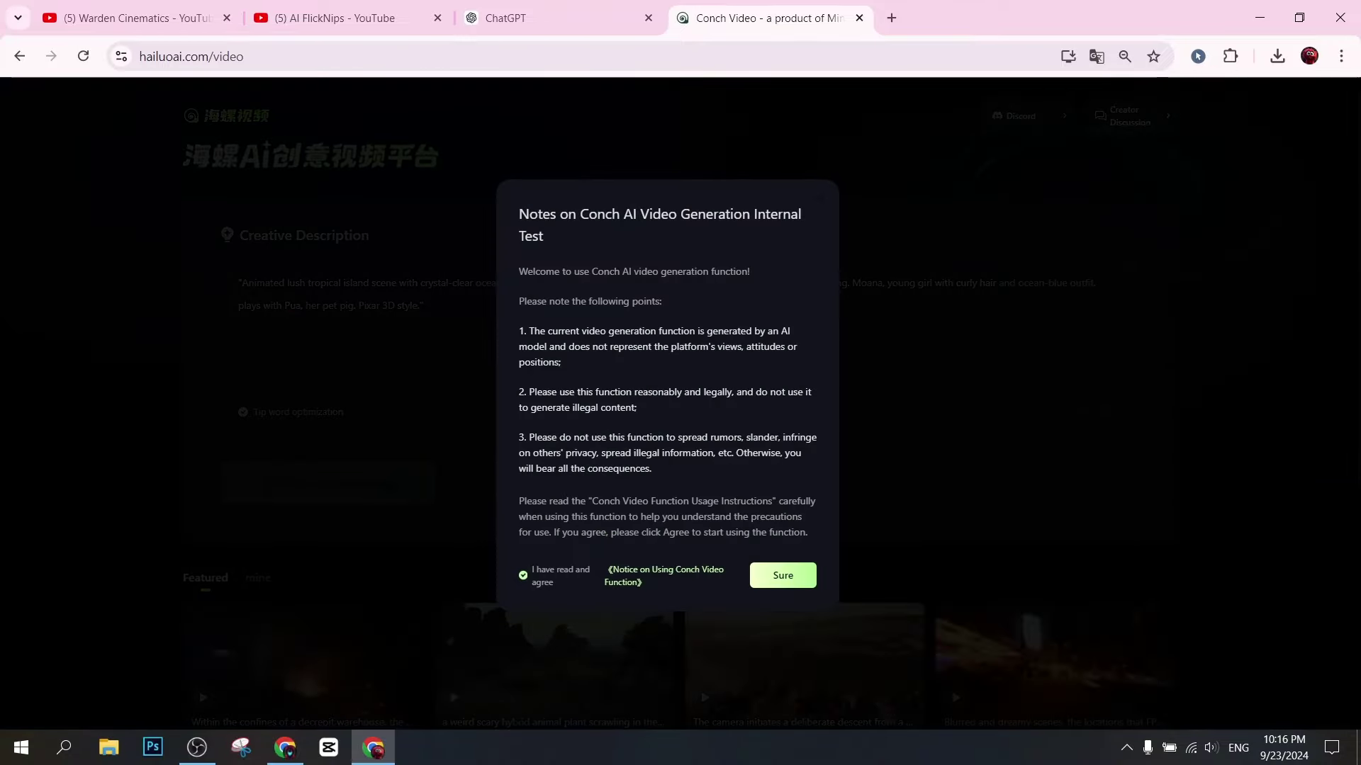
pyautogui.click(782, 575)
pyautogui.scroll(-1, 679, 425)
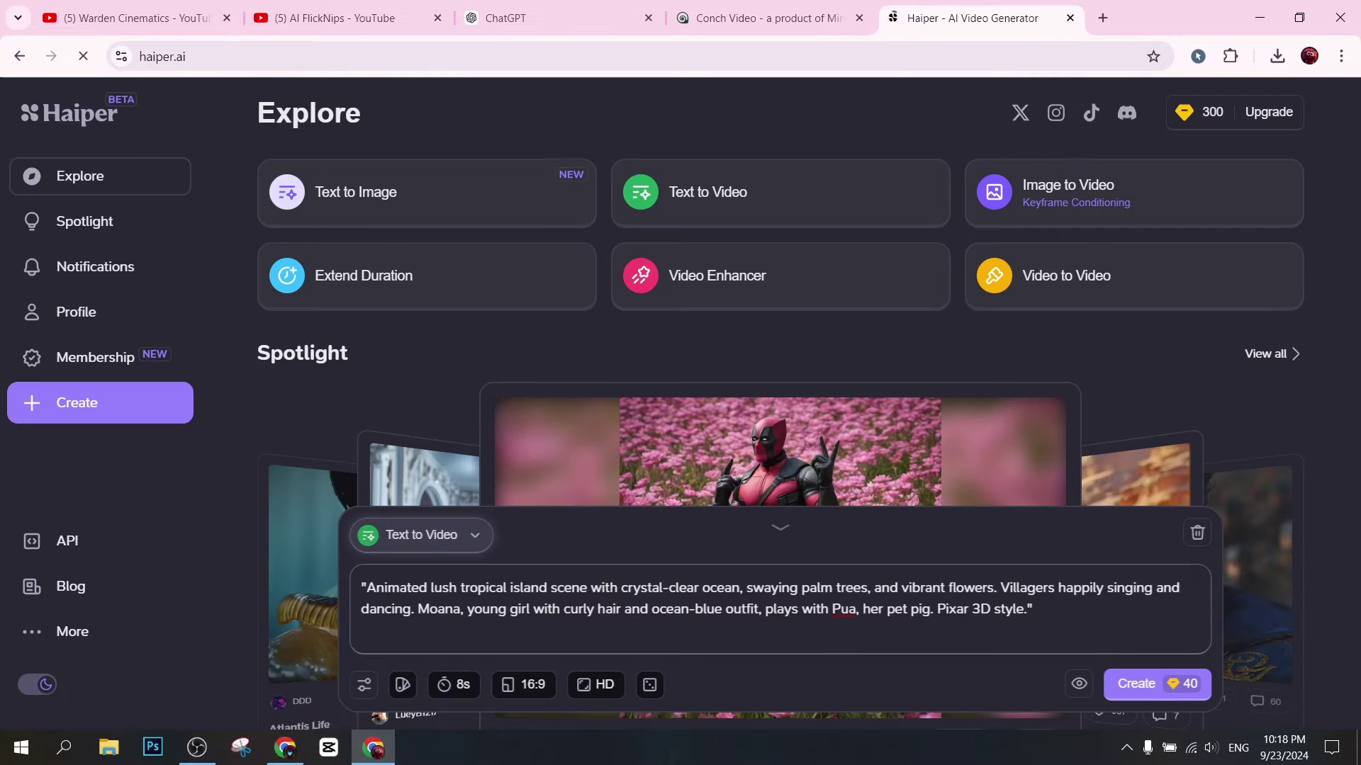
# Generate an 8-second, 16:9 HD text-to-video in Haiper from the Scene 1 prompt
pyautogui.click(421, 535)
pyautogui.click(876, 577)
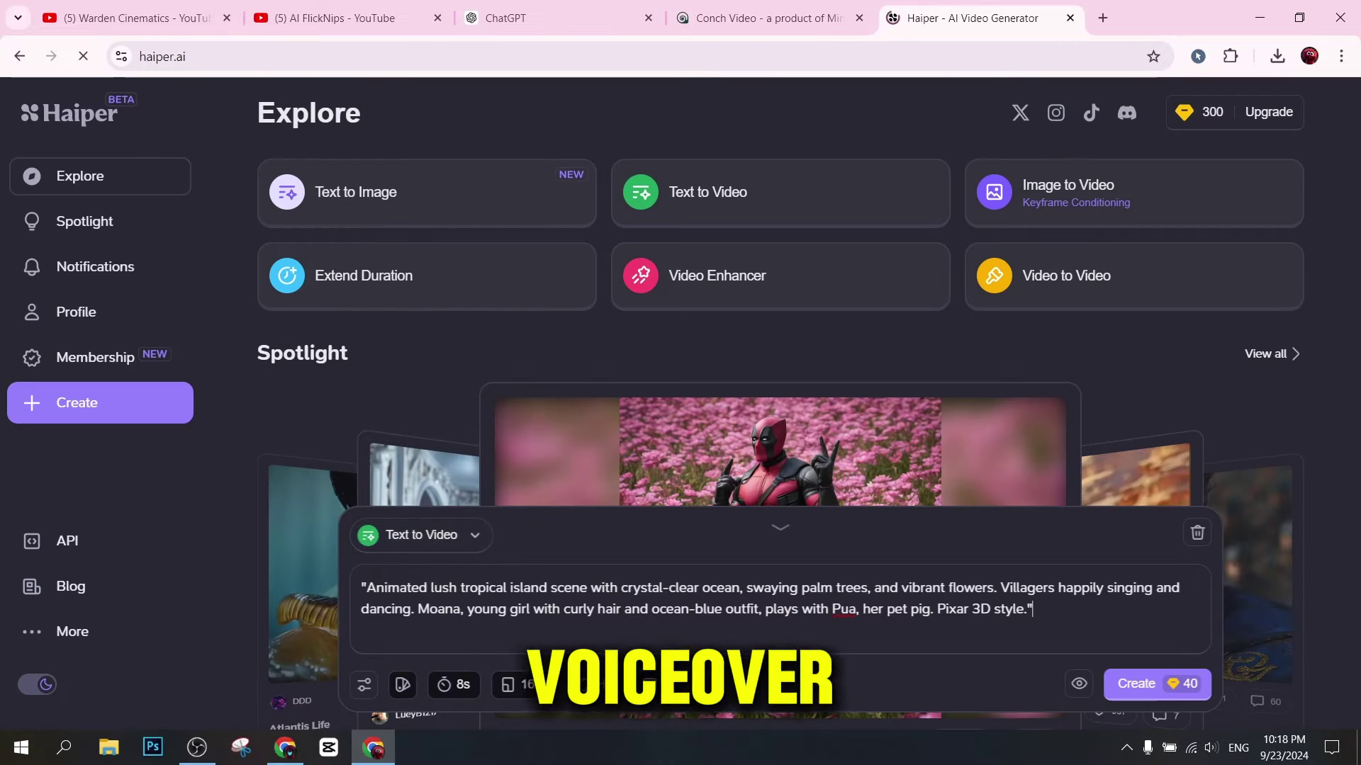
pyautogui.moveTo(362, 587); pyautogui.dragTo(1034, 609)
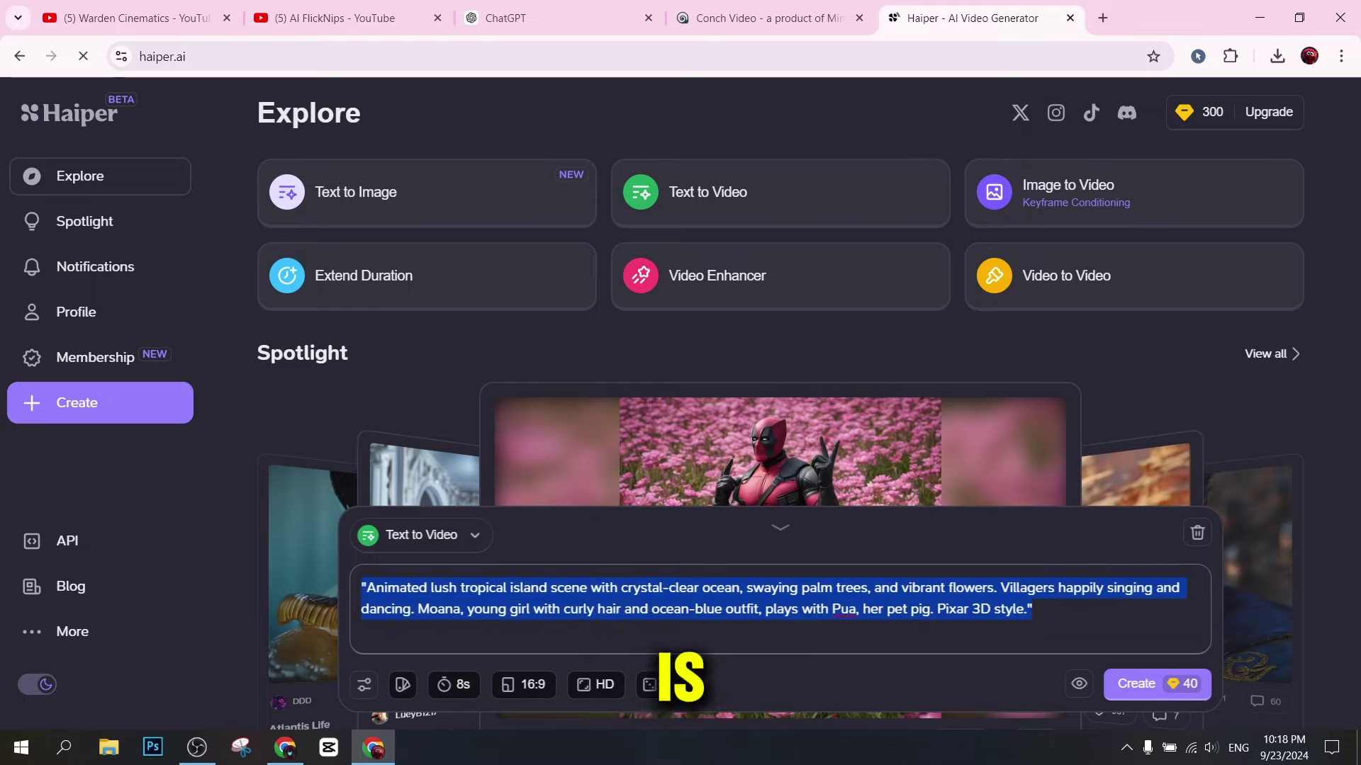
pyautogui.click(1034, 609)
pyautogui.click(454, 684)
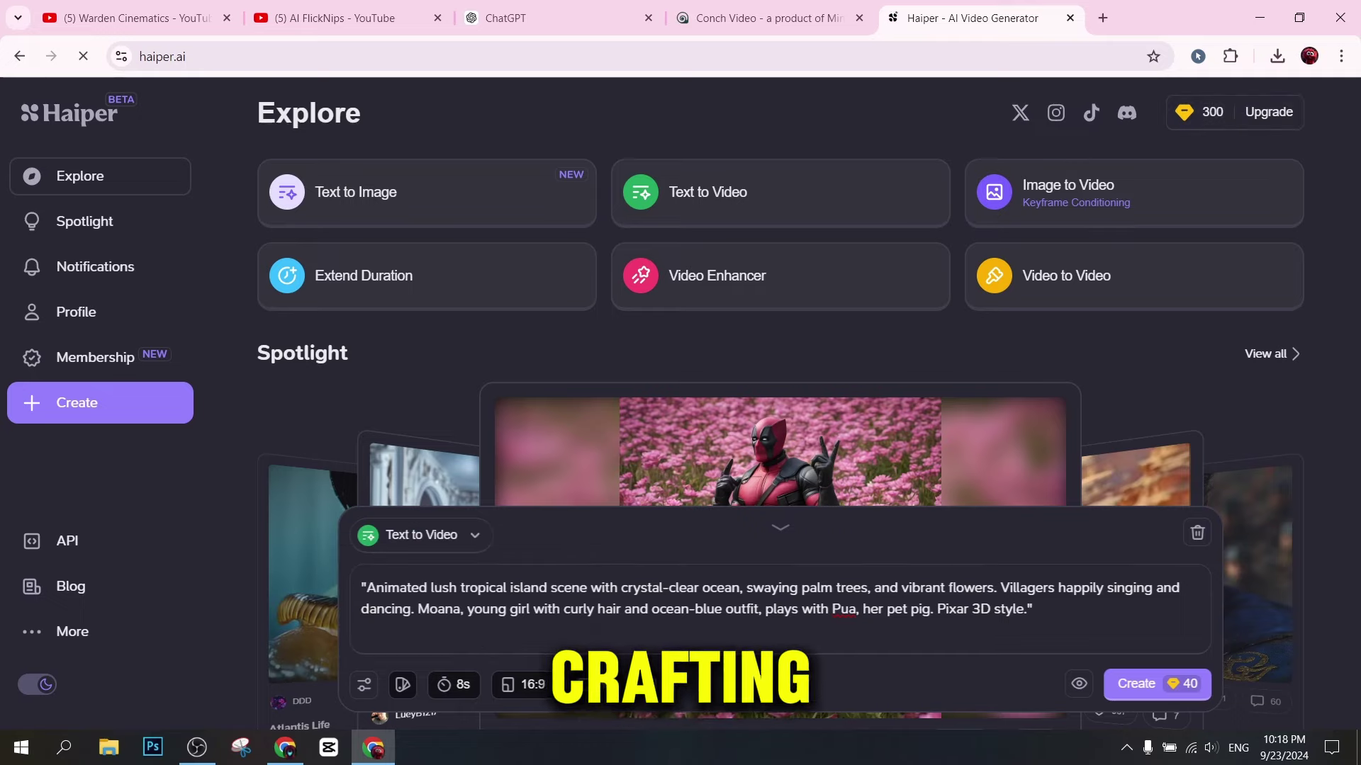
pyautogui.click(1157, 684)
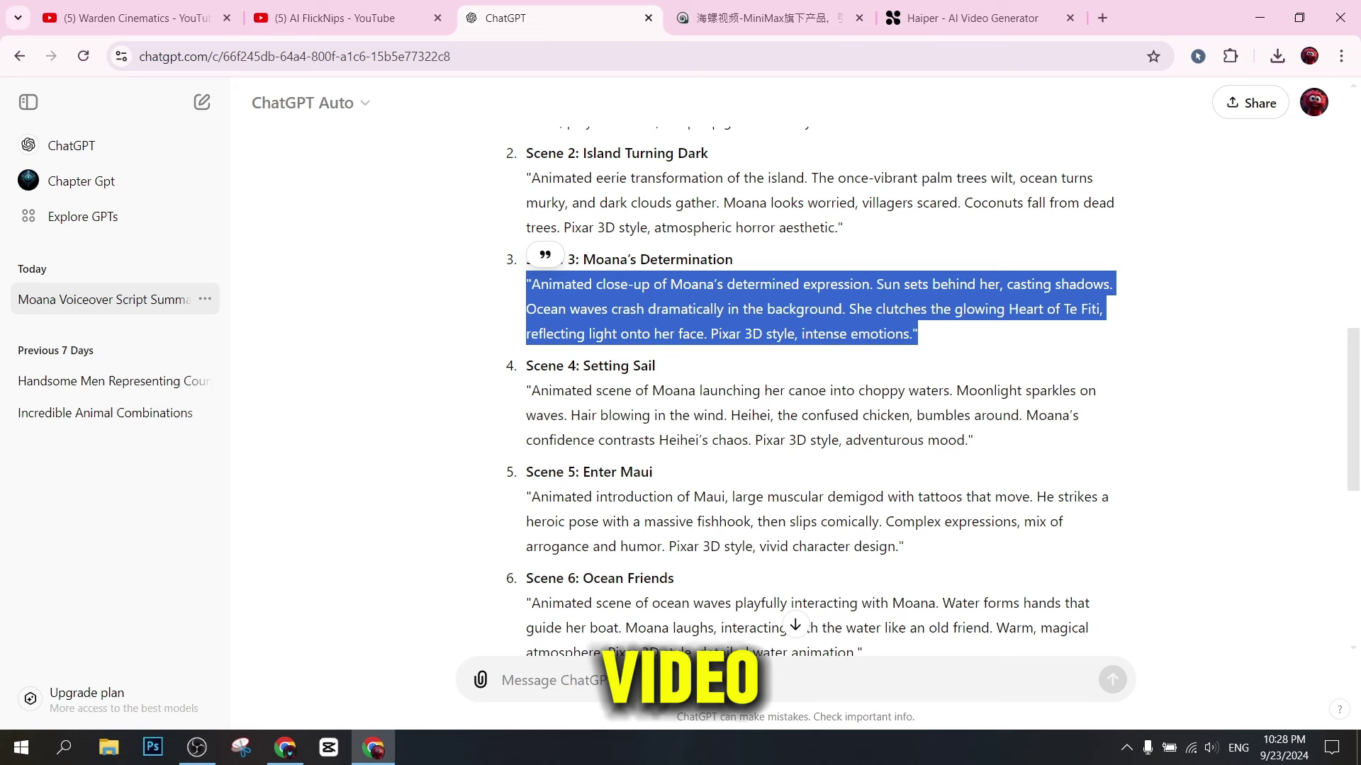
# Copy the "Scene 4: Setting Sail" prompt from ChatGPT and generate a video from it on the Hailuo AI video page
pyautogui.tripleClick(611, 415)
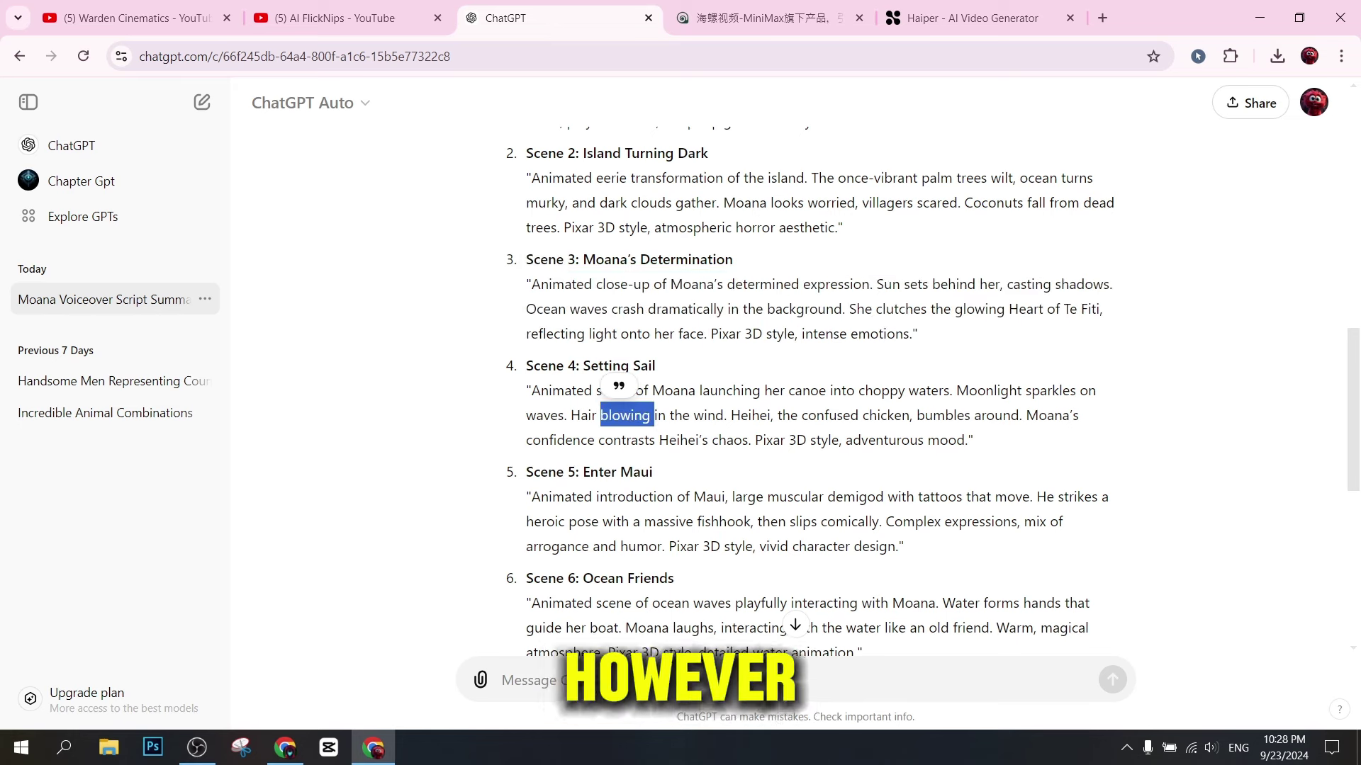
pyautogui.rightClick(610, 413)
pyautogui.click(635, 427)
pyautogui.click(769, 18)
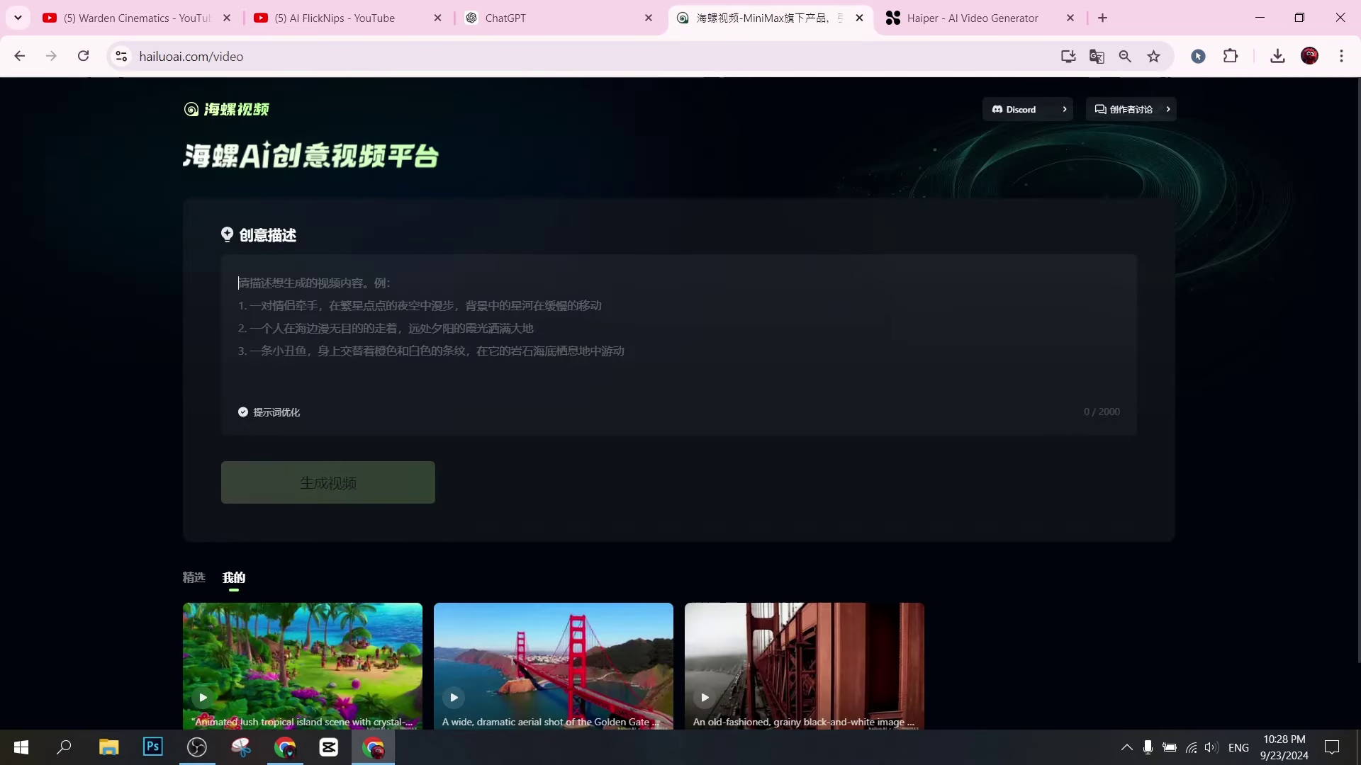
pyautogui.hotkey('ctrl', 'v')
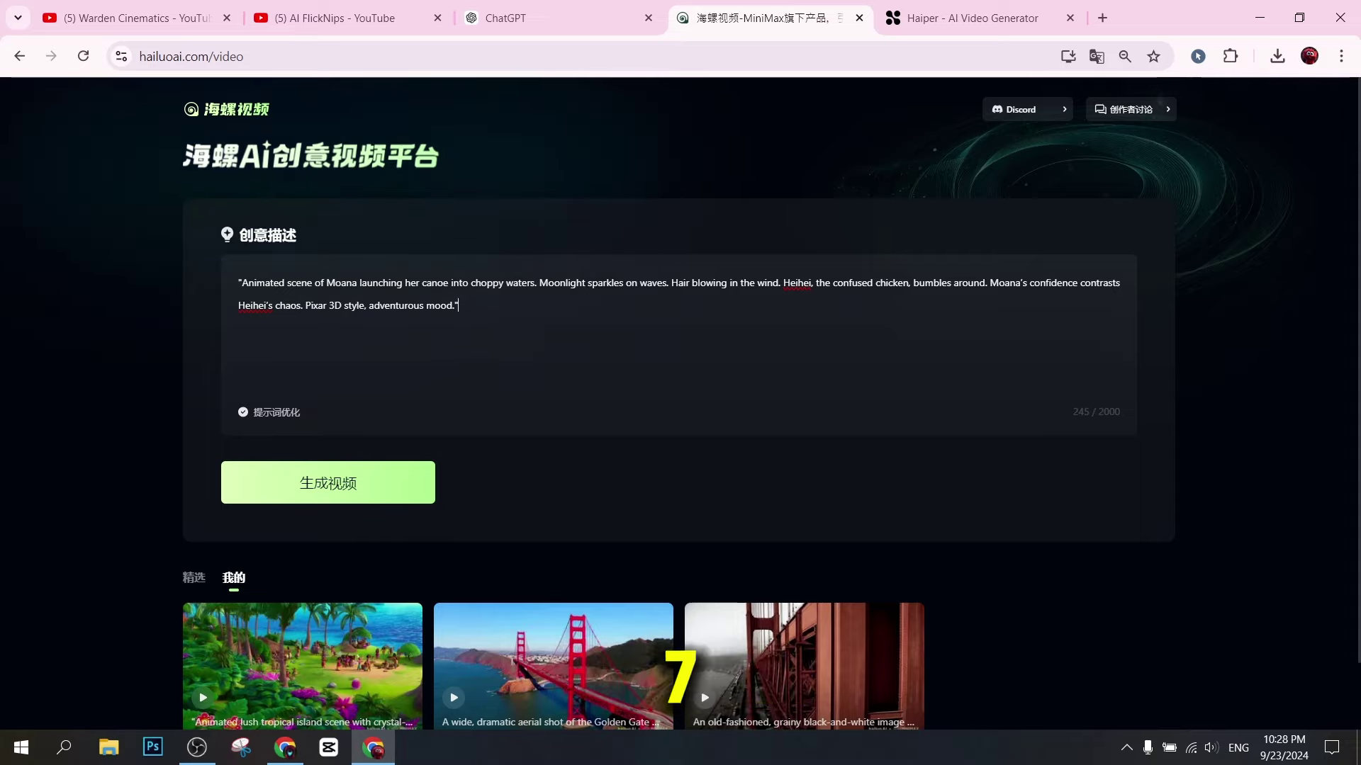
pyautogui.press('Return')
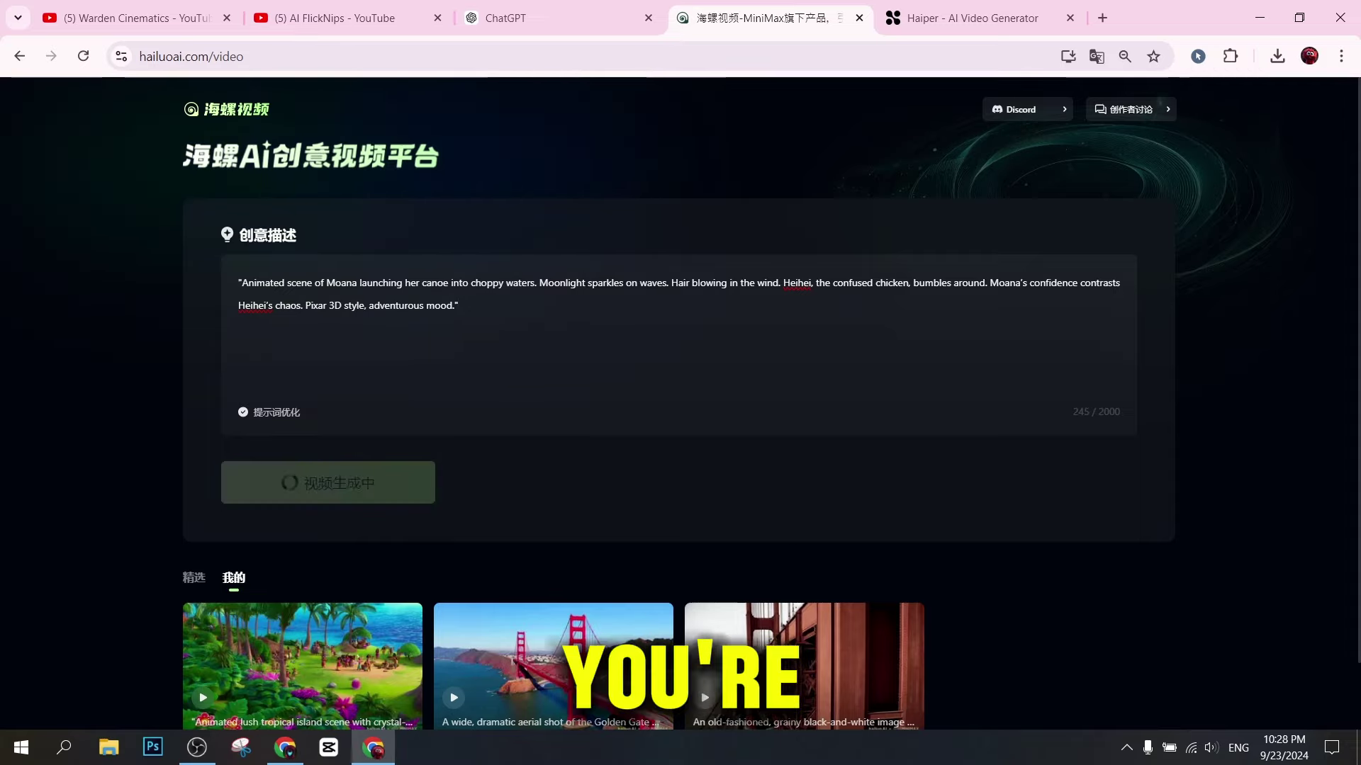
# Play the generated tropical island video on the Hailuo AI page and close the preview
pyautogui.scroll(-1, 680, 390)
pyautogui.click(384, 640)
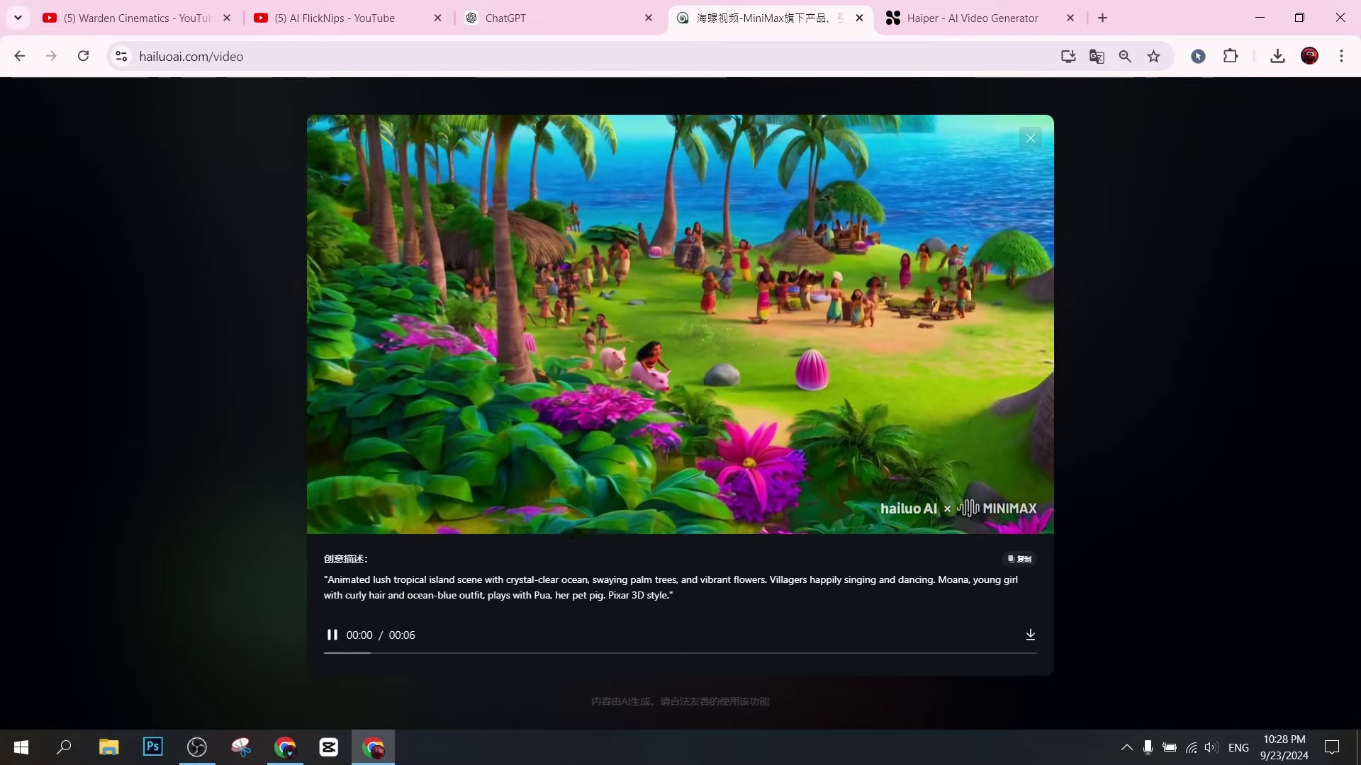
pyautogui.press('Escape')
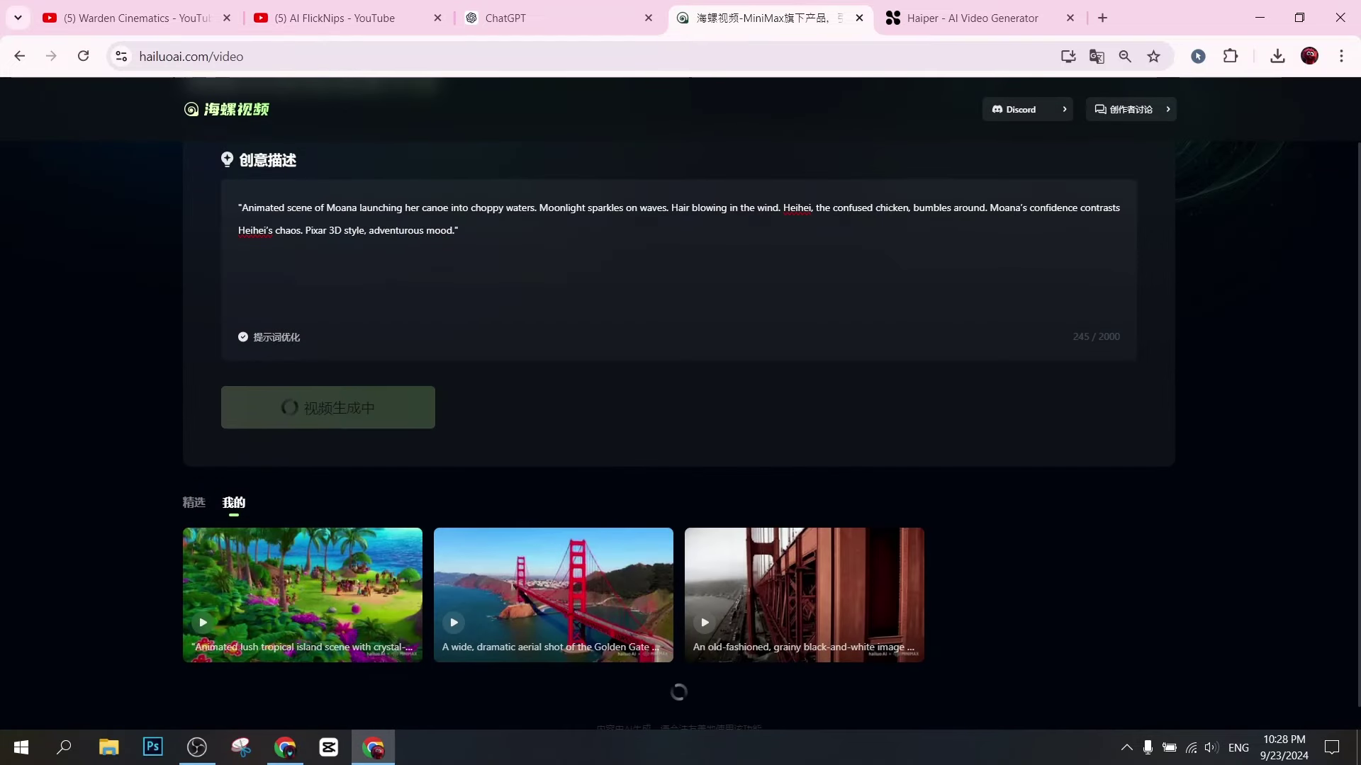
# Copy the "Scene 5: Enter Maui" prompt from the ChatGPT conversation
pyautogui.click(971, 18)
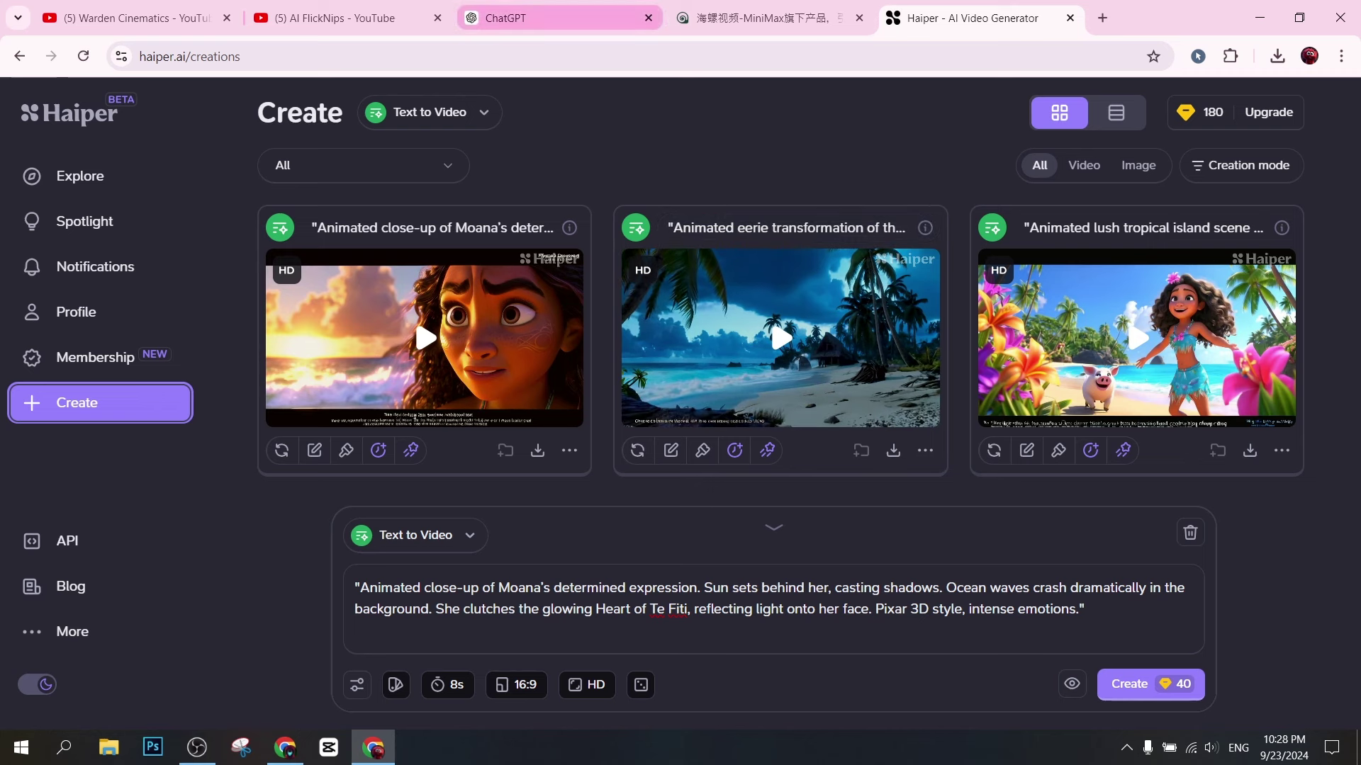
pyautogui.click(556, 18)
pyautogui.scroll(-4, 808, 390)
pyautogui.tripleClick(691, 256)
pyautogui.rightClick(698, 255)
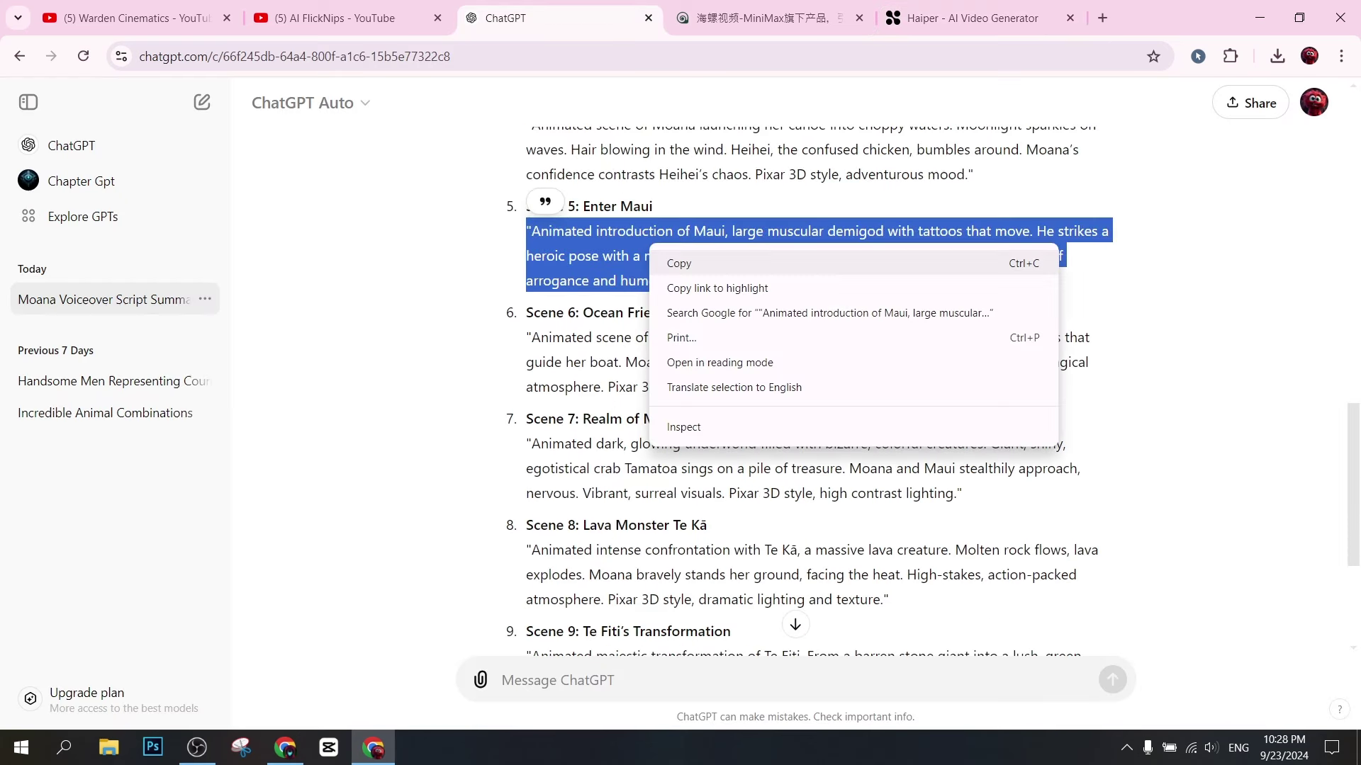
pyautogui.click(712, 265)
# Replace the existing Haiper prompt with the copied Scene 5 text and create the video
pyautogui.click(971, 18)
pyautogui.click(504, 587)
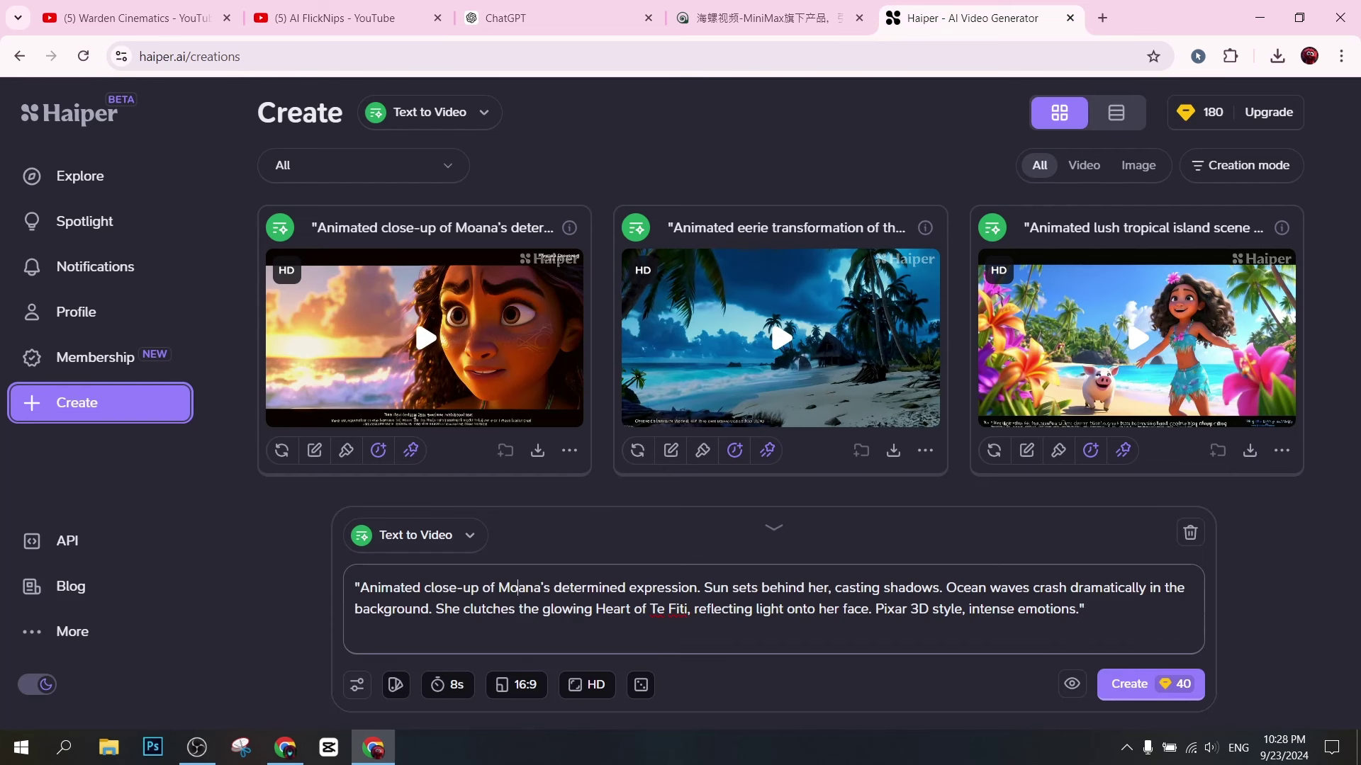
pyautogui.hotkey('ctrl', 'a')
pyautogui.hotkey('ctrl', 'v')
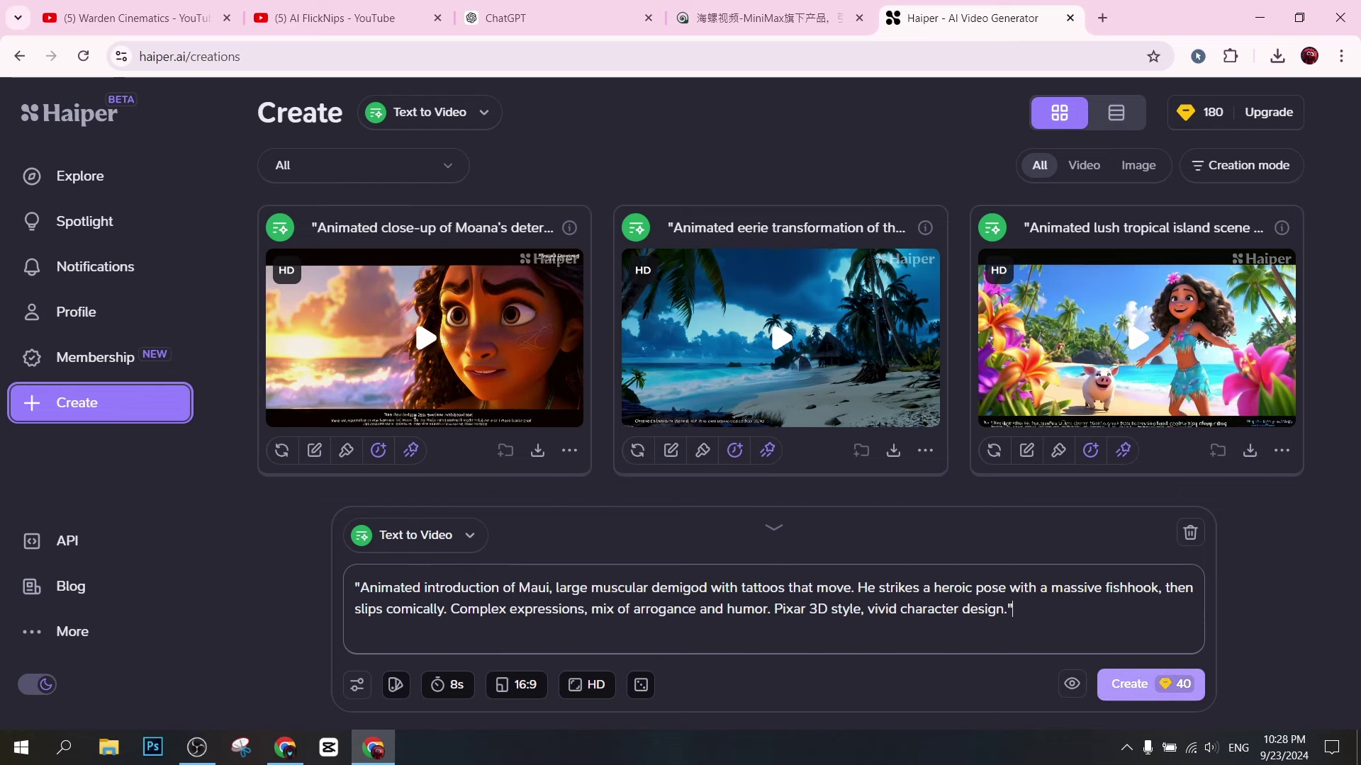
pyautogui.click(1150, 684)
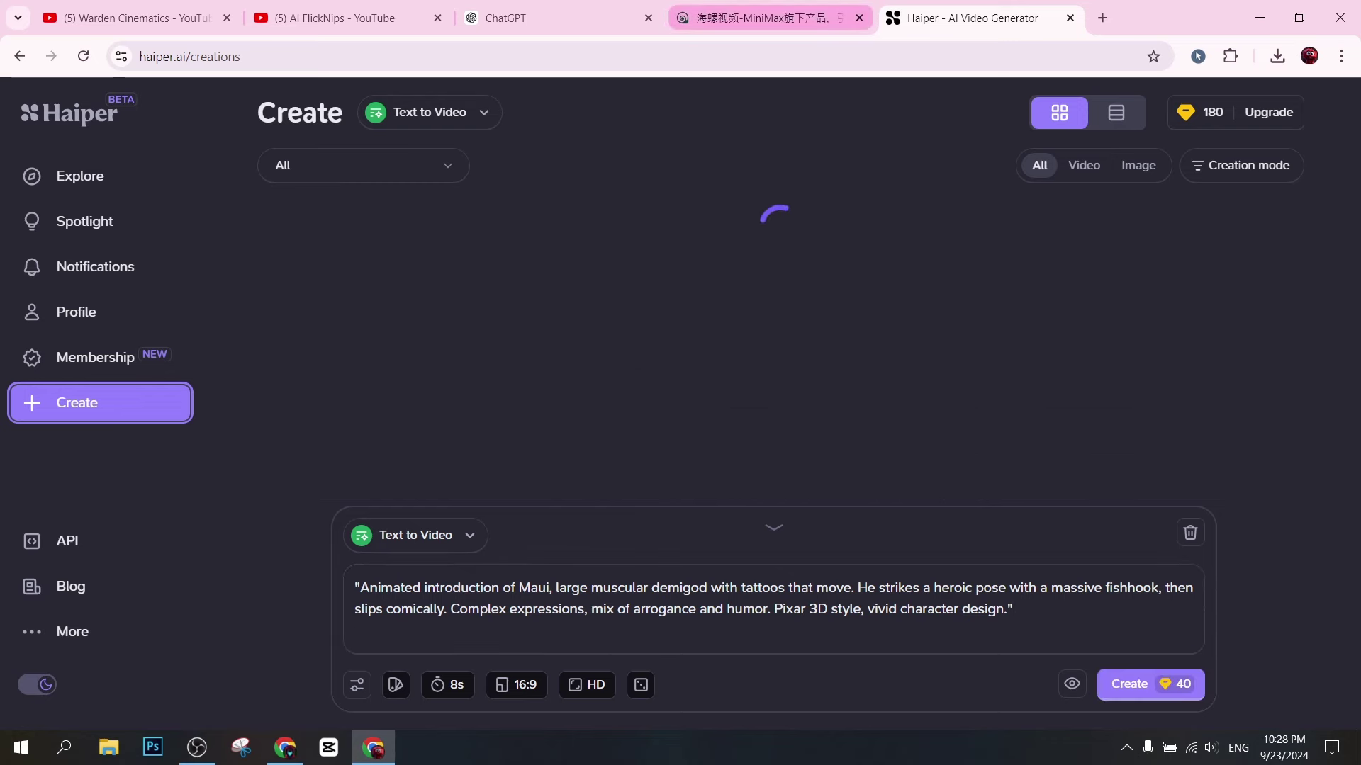
# Return to ChatGPT and copy the "Scene 6: Ocean Friends" prompt
pyautogui.click(769, 18)
pyautogui.click(557, 18)
pyautogui.tripleClick(737, 362)
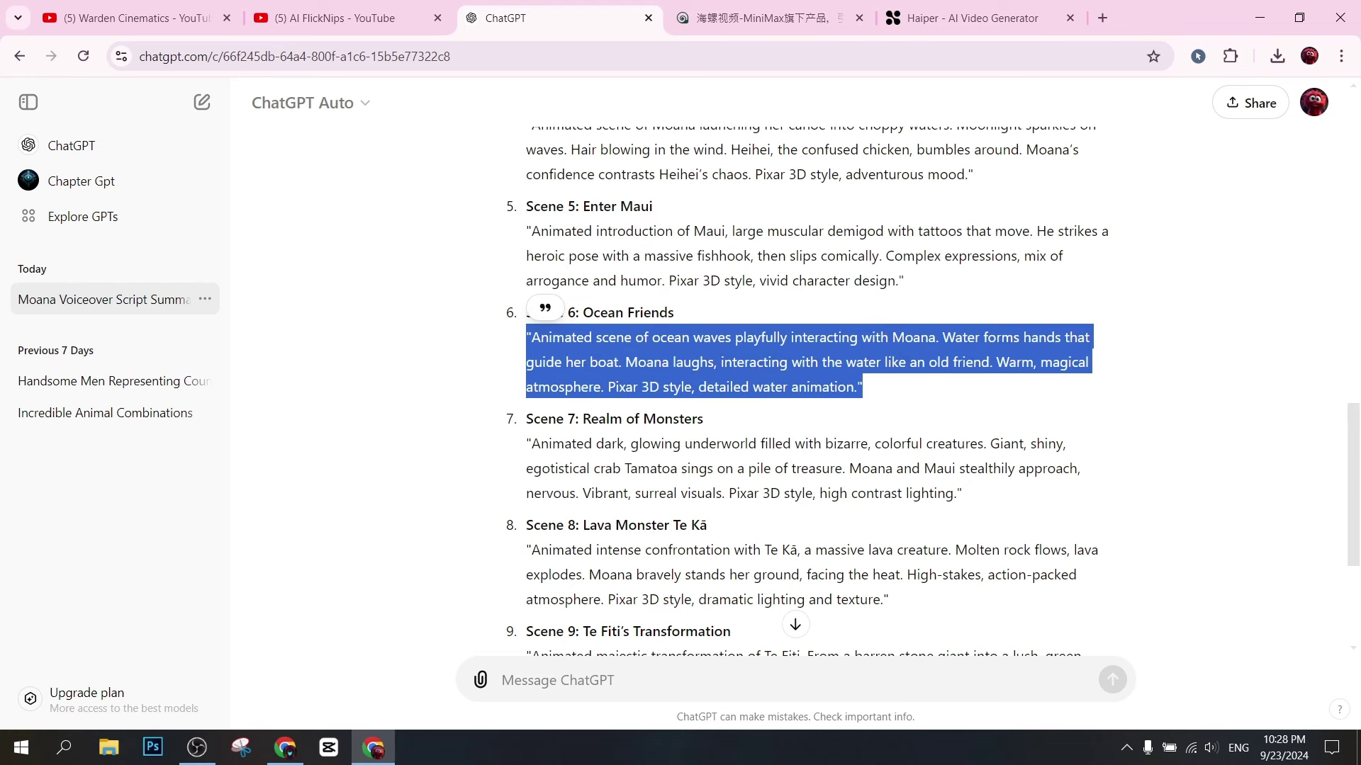
pyautogui.rightClick(724, 358)
pyautogui.click(755, 372)
pyautogui.hotkey('ctrl', 'c')
# Replace Haiper's text-to-video prompt with the copied Scene 6 text and create that video
pyautogui.hotkey('ctrl', '5')
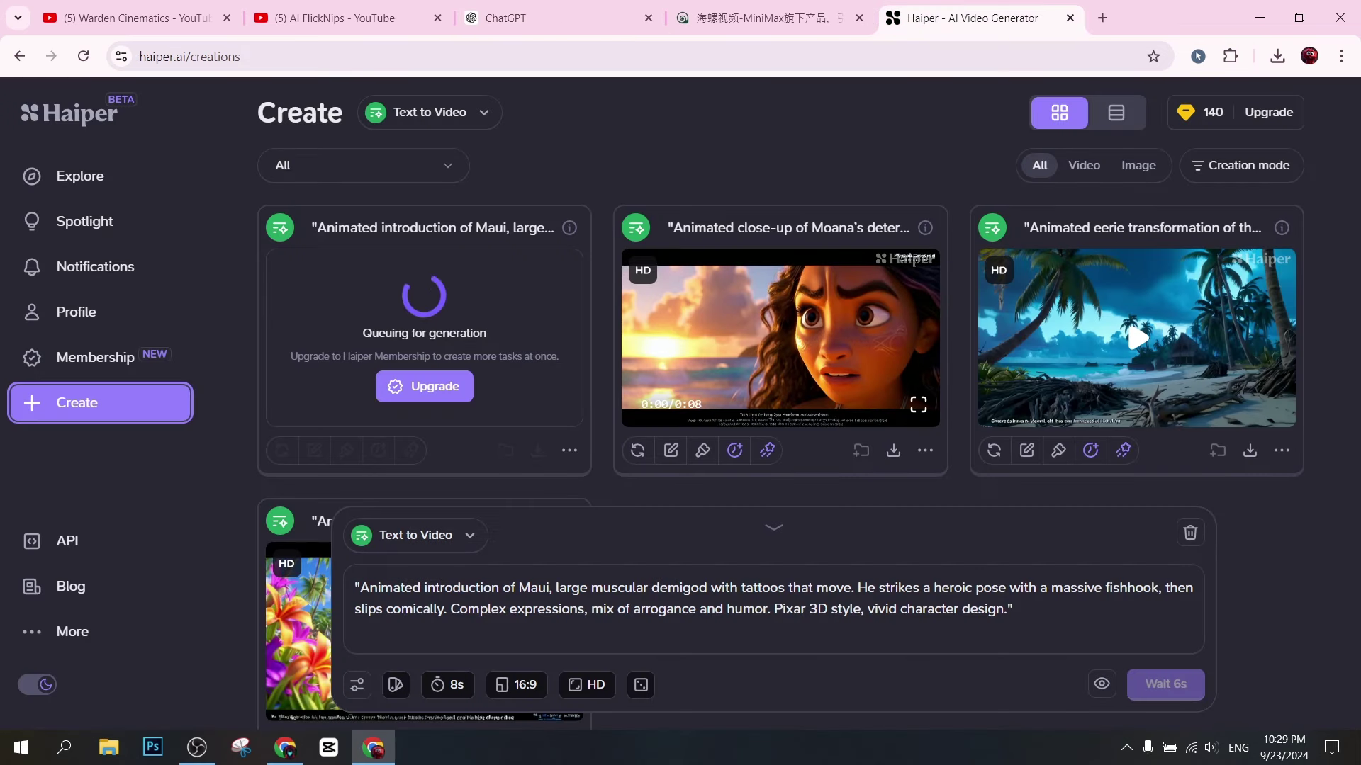
pyautogui.hotkey('ctrl', 'a')
pyautogui.hotkey('ctrl', 'v')
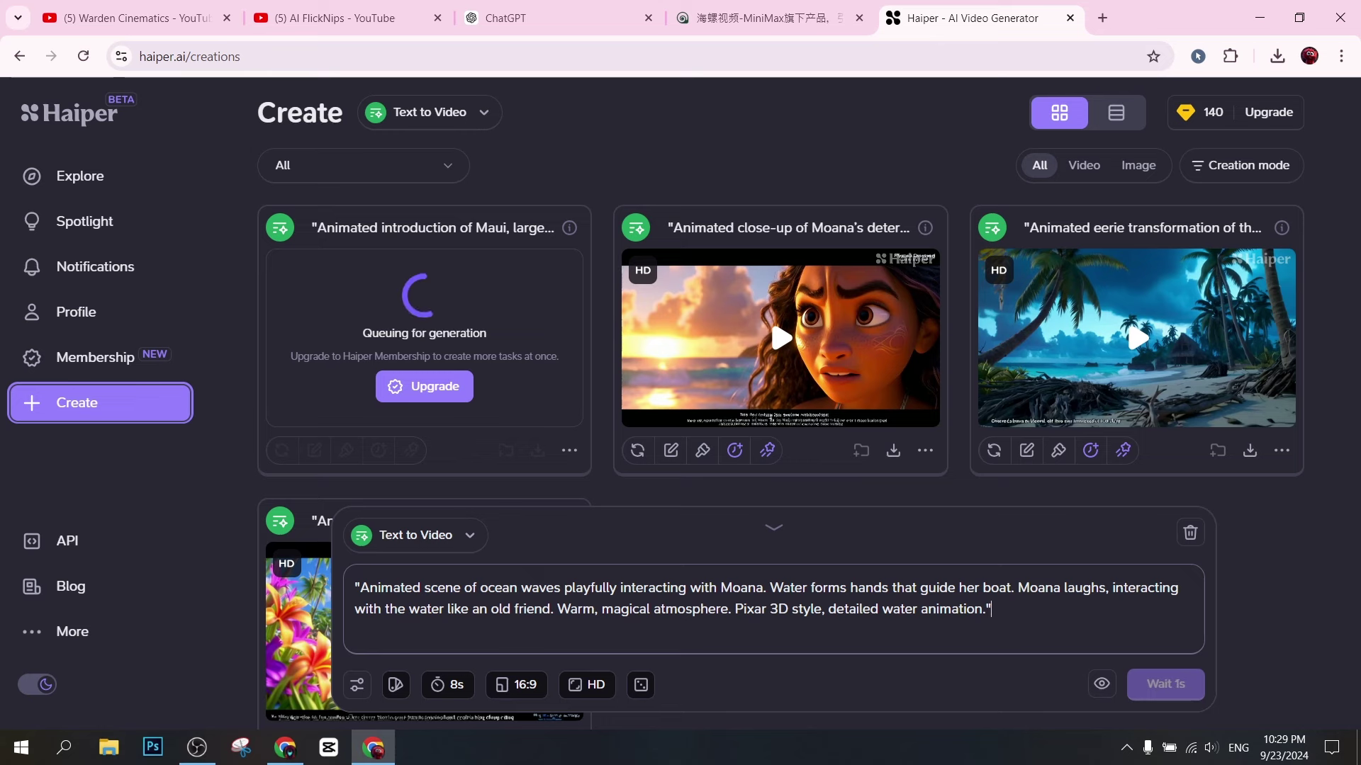
pyautogui.click(1165, 684)
# Copy the "Scene 7: Realm of Monsters" prompt from ChatGPT and put it in place of Haiper's current prompt
pyautogui.click(556, 17)
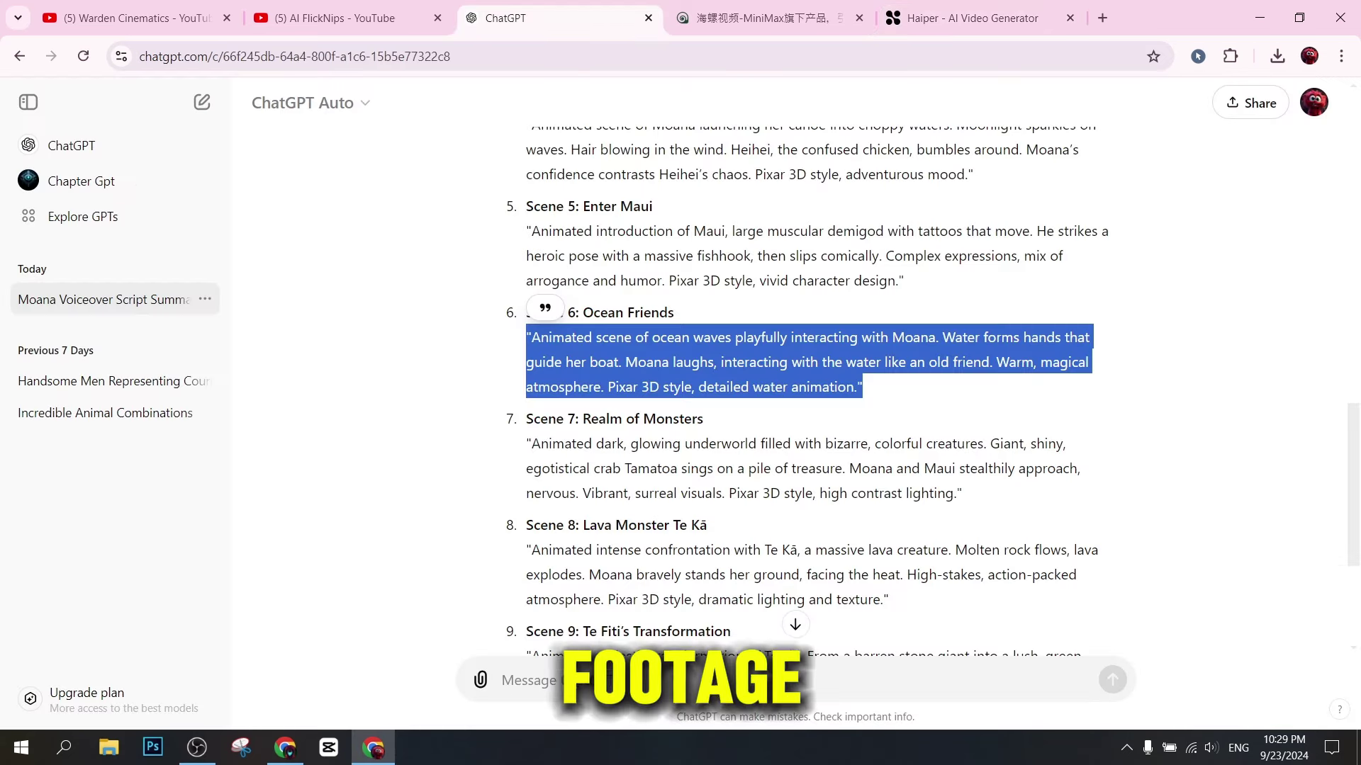
pyautogui.tripleClick(647, 445)
pyautogui.rightClick(647, 448)
pyautogui.click(680, 468)
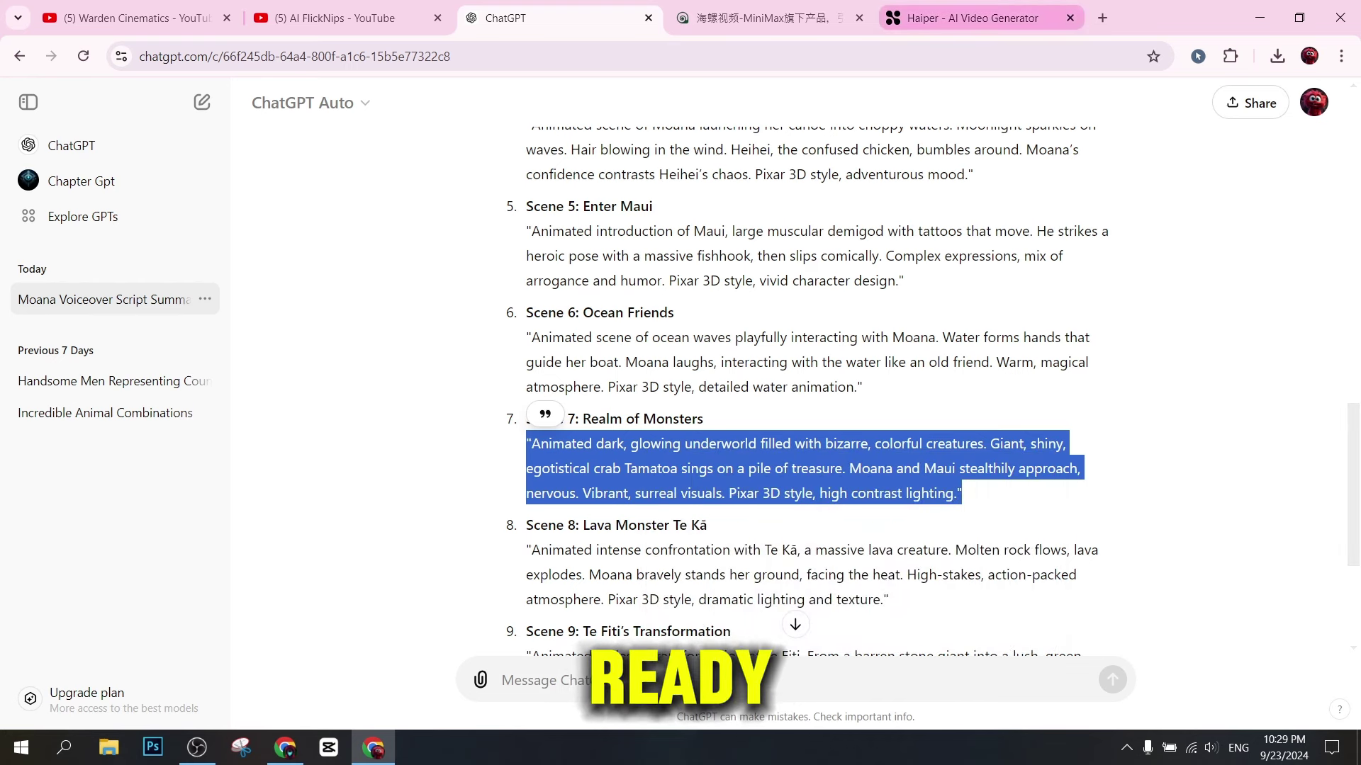
pyautogui.click(972, 18)
pyautogui.hotkey('ctrl', 'a')
pyautogui.hotkey('ctrl', 'v')
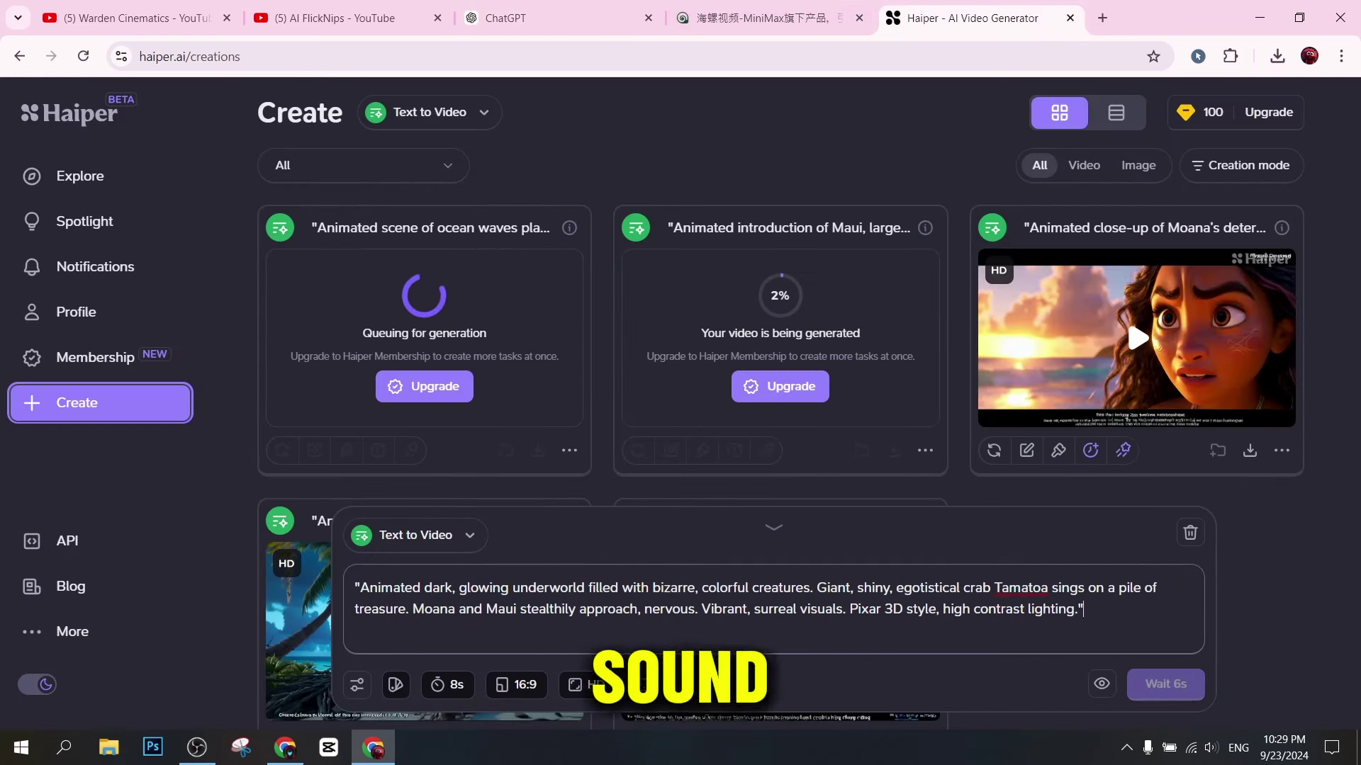
# Play the finished tropical island, eerie island and Moana close-up videos in Haiper at full screen
pyautogui.scroll(-3, 780, 319)
pyautogui.click(918, 473)
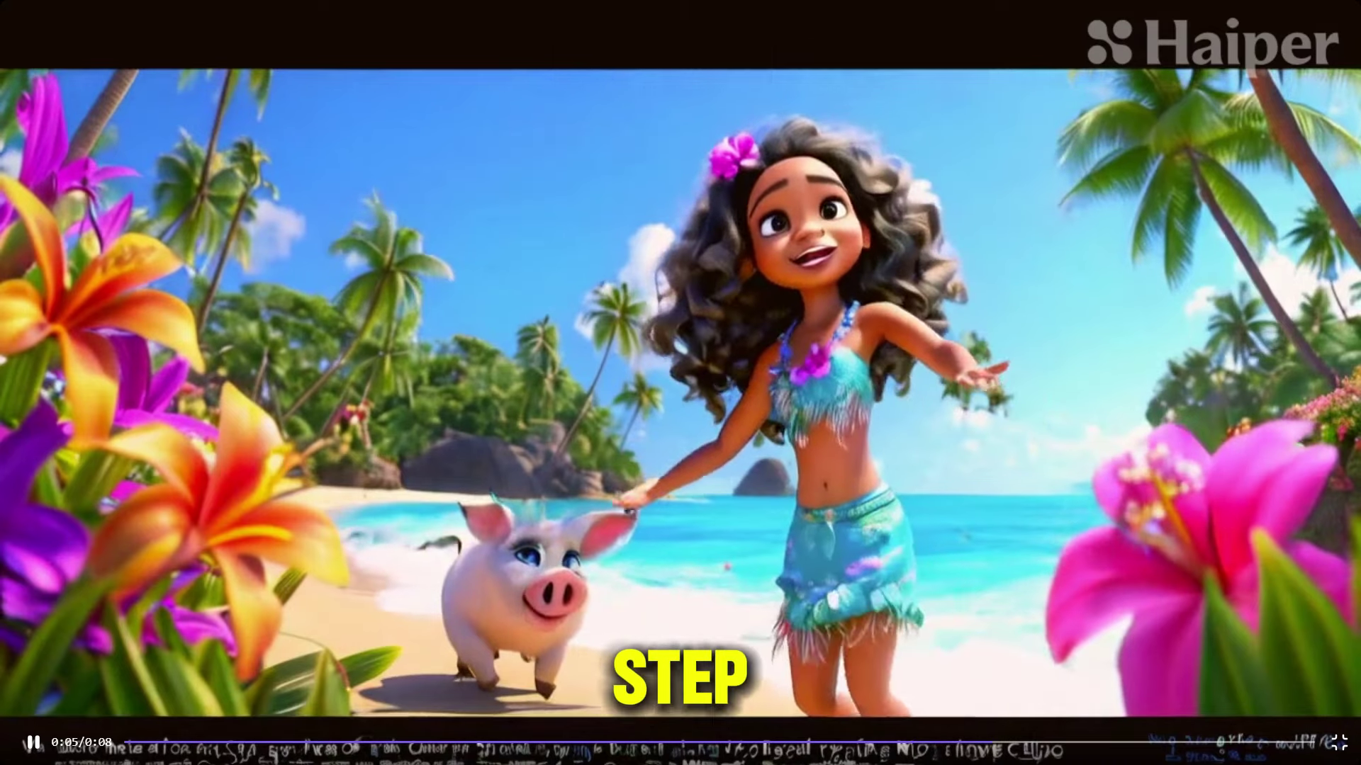
pyautogui.press('Escape')
pyautogui.click(562, 586)
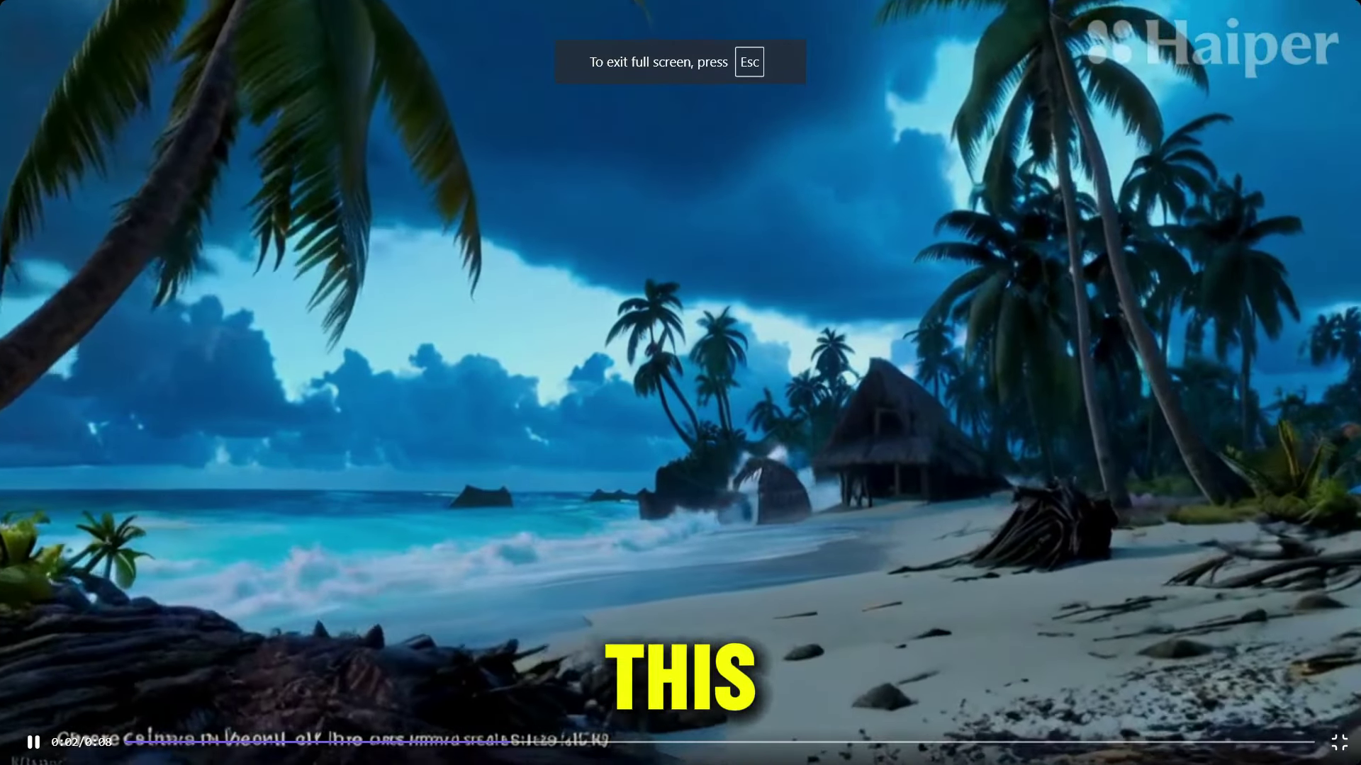
pyautogui.press('Escape')
pyautogui.click(1273, 293)
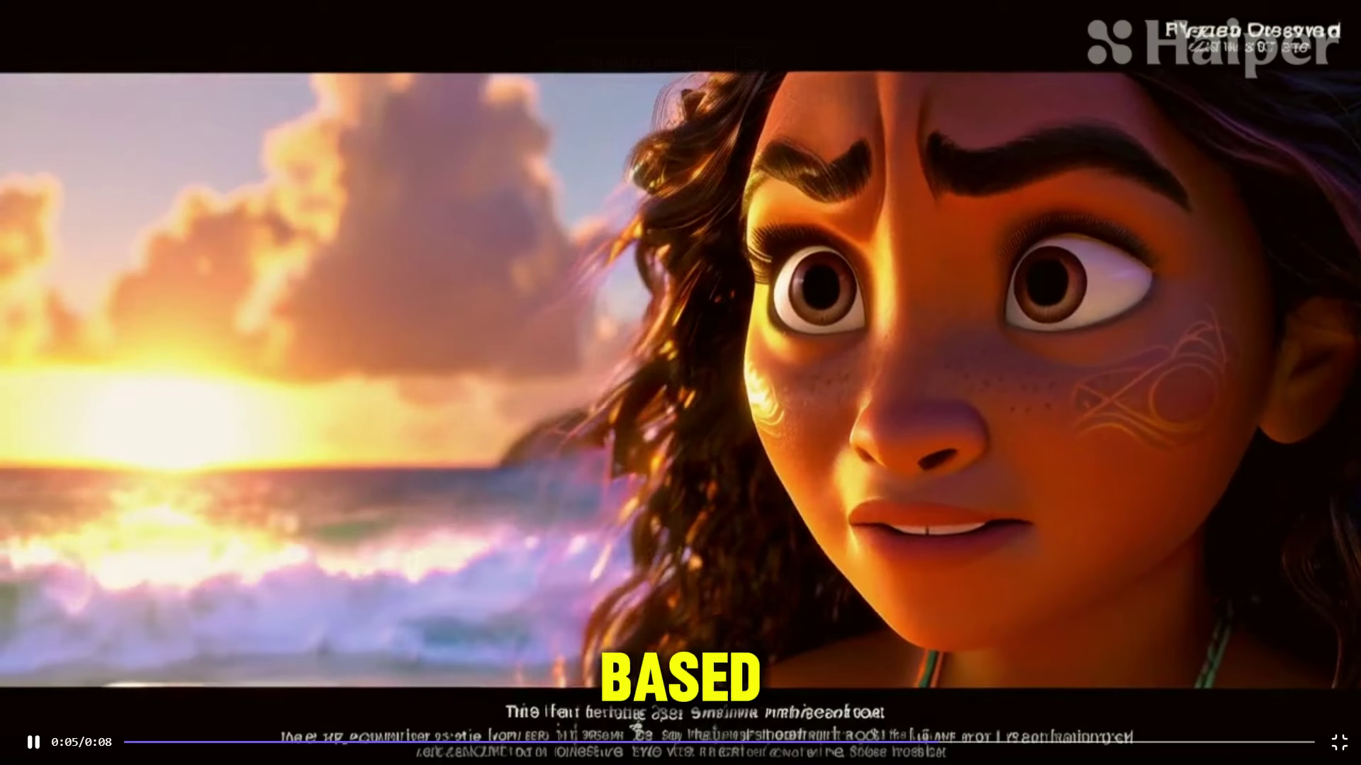
pyautogui.press('Escape')
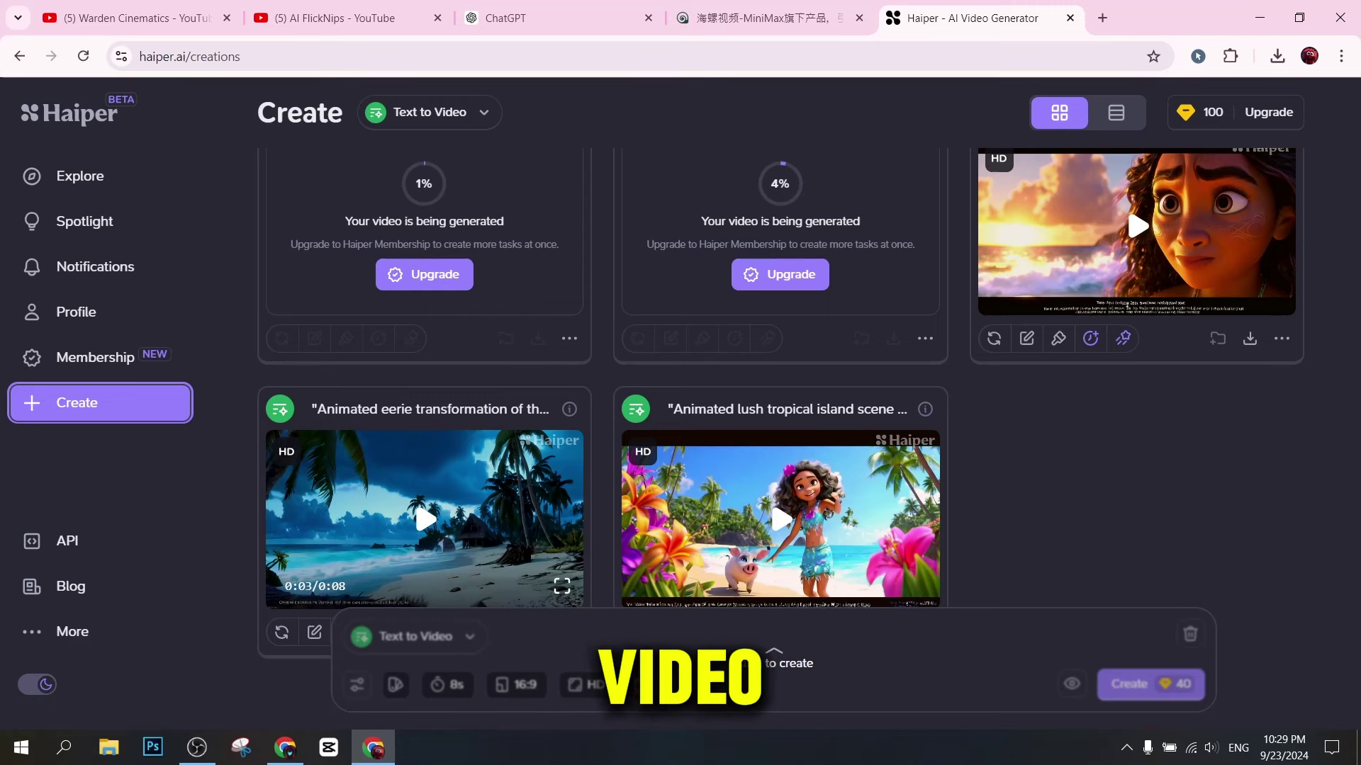
# Try to create the Scene 7 video in Haiper, dismiss the upgrade offer and try again
pyautogui.scroll(-2, 780, 354)
pyautogui.click(773, 659)
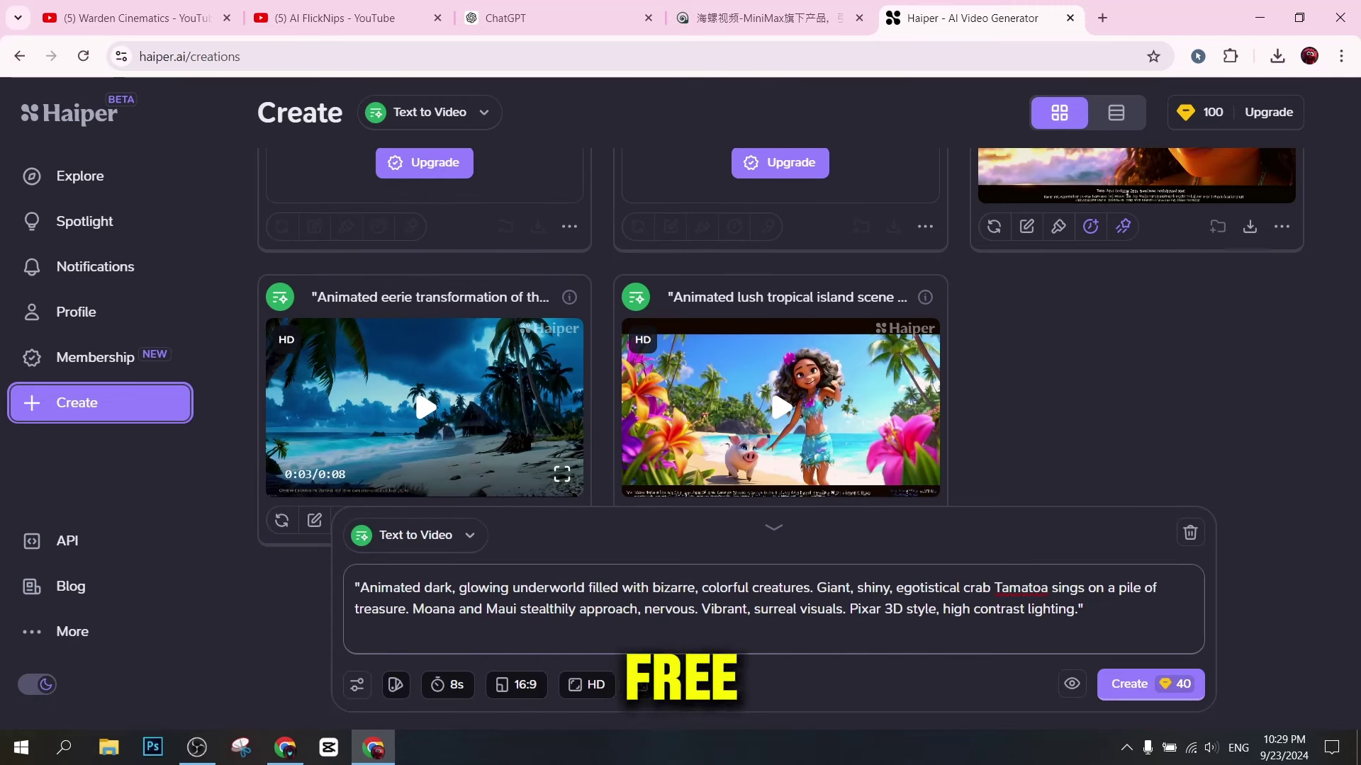
pyautogui.click(1151, 684)
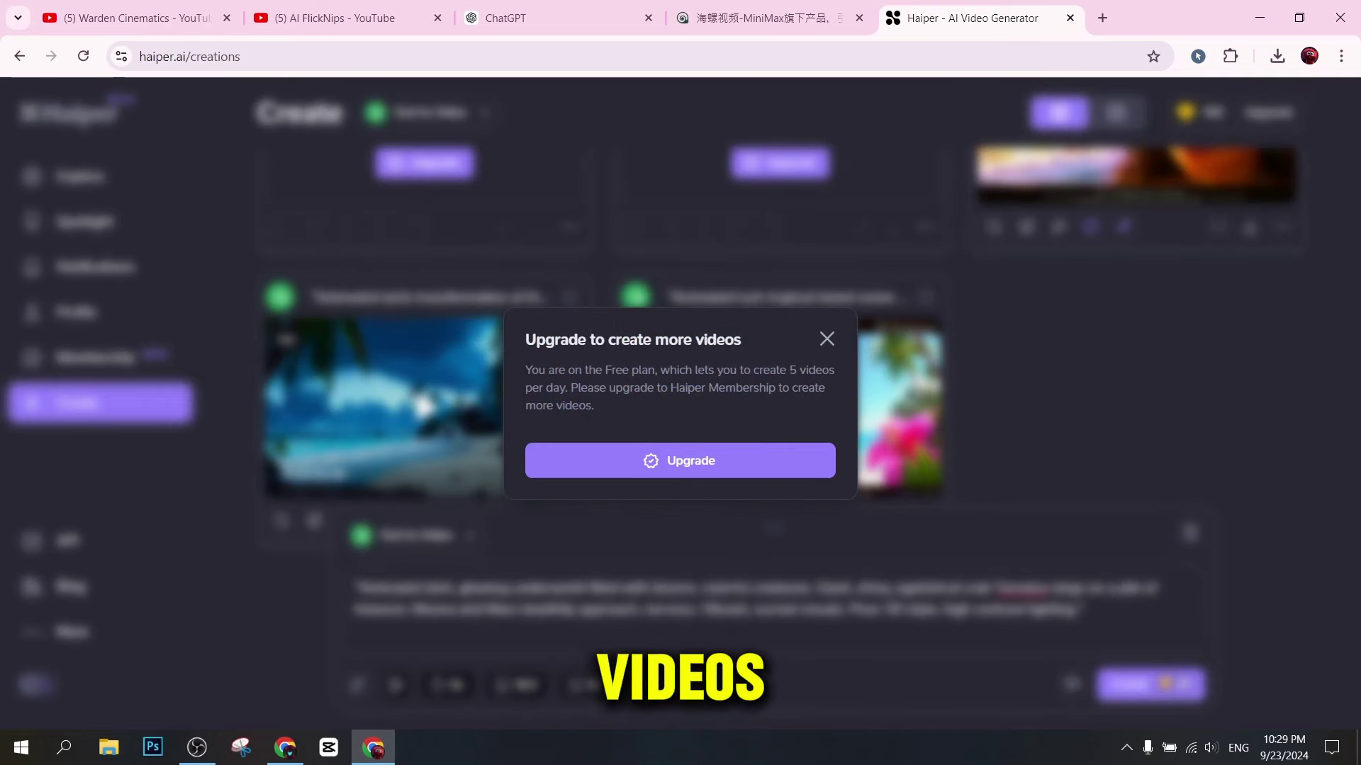
pyautogui.press('Escape')
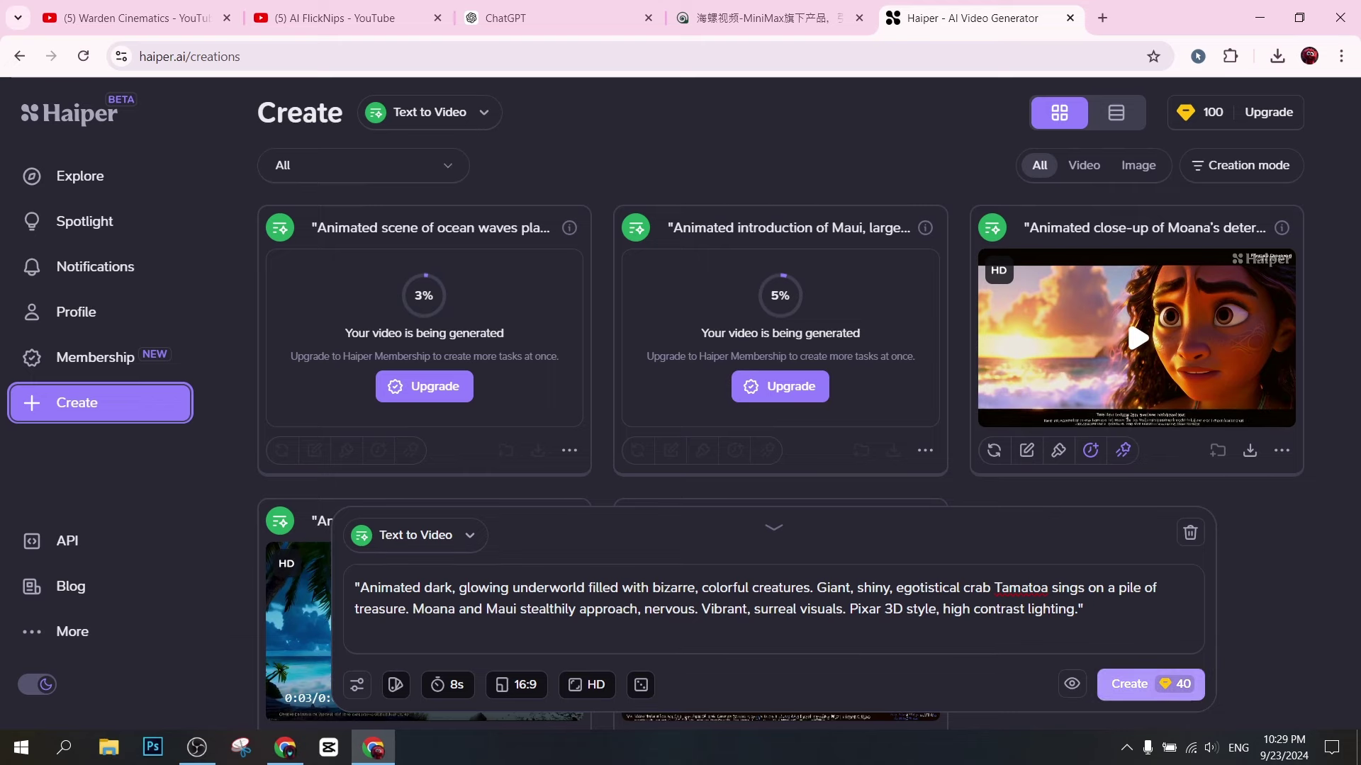
pyautogui.click(1150, 684)
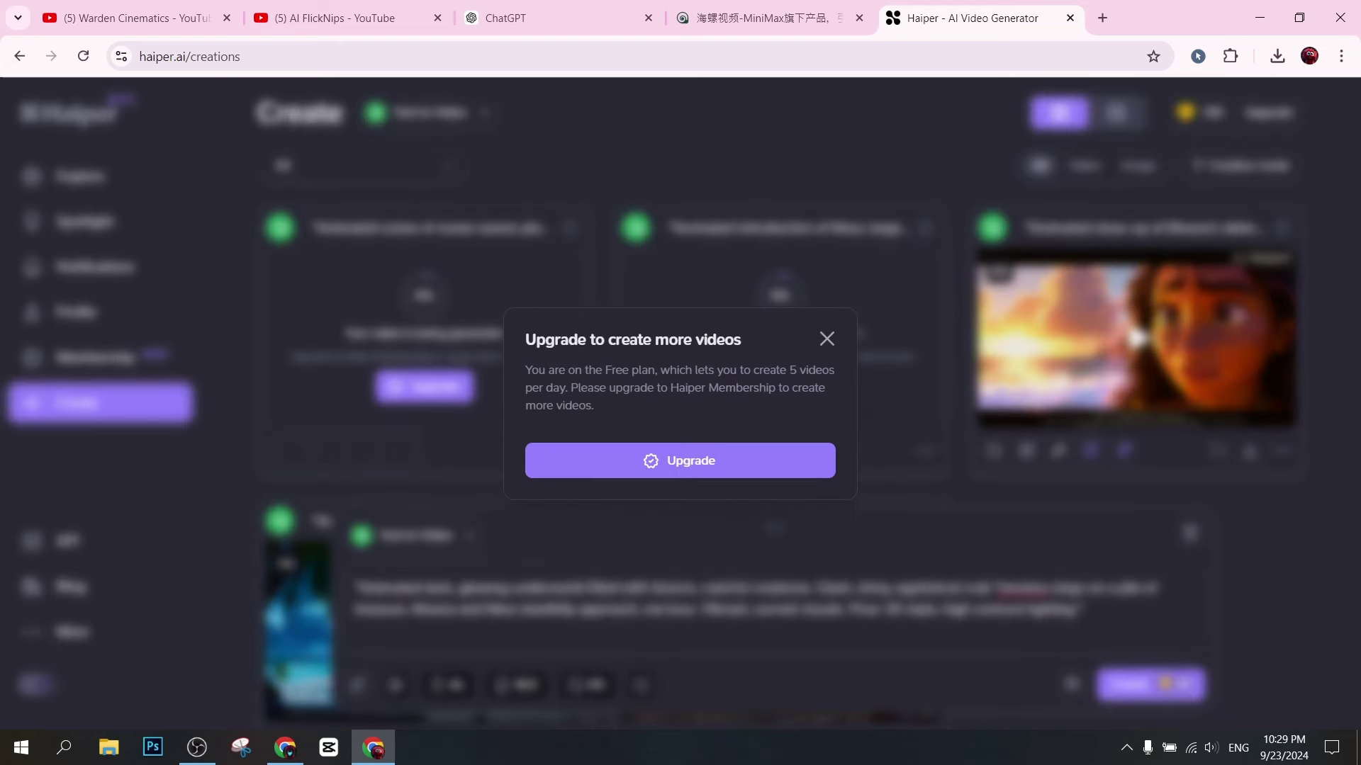
# Dismiss Haiper's upgrade offer and set the Scene 7 video's duration to 4s
pyautogui.press('Escape')
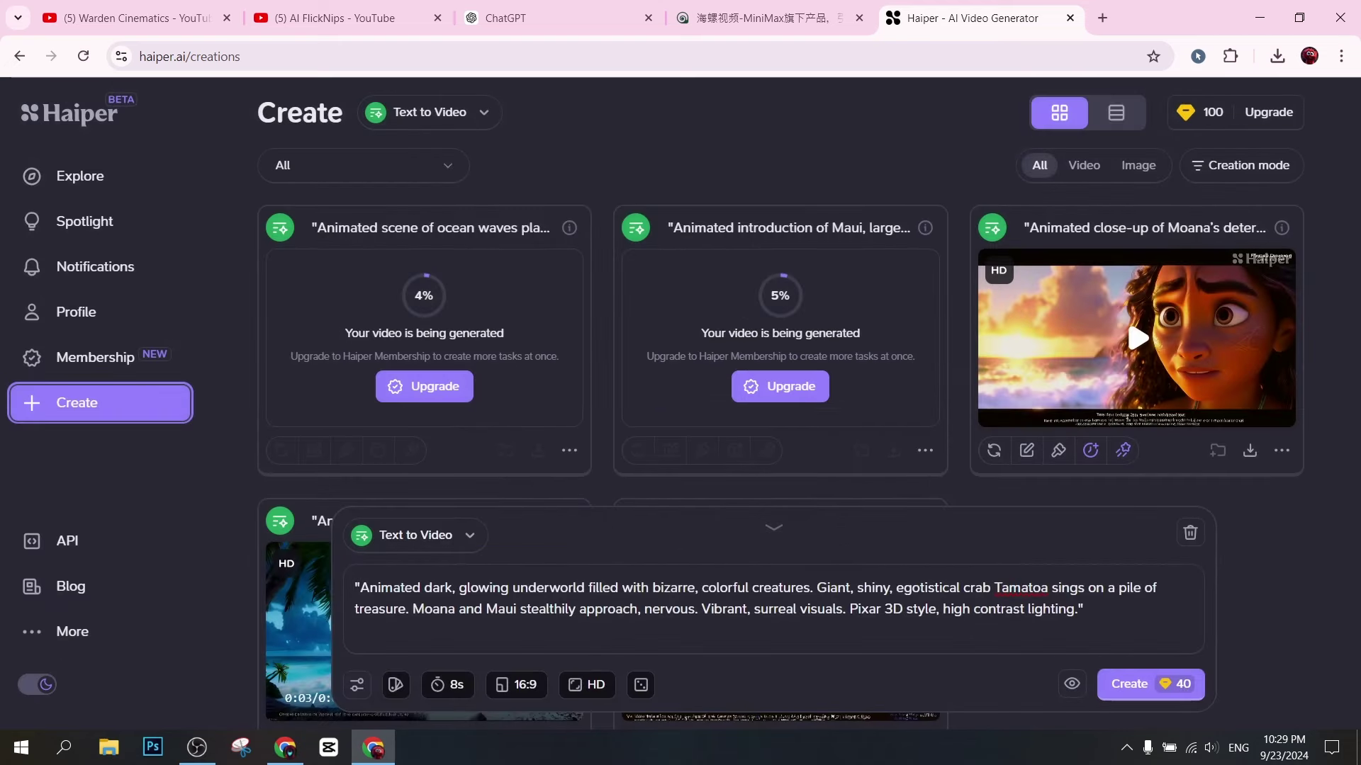
pyautogui.click(447, 685)
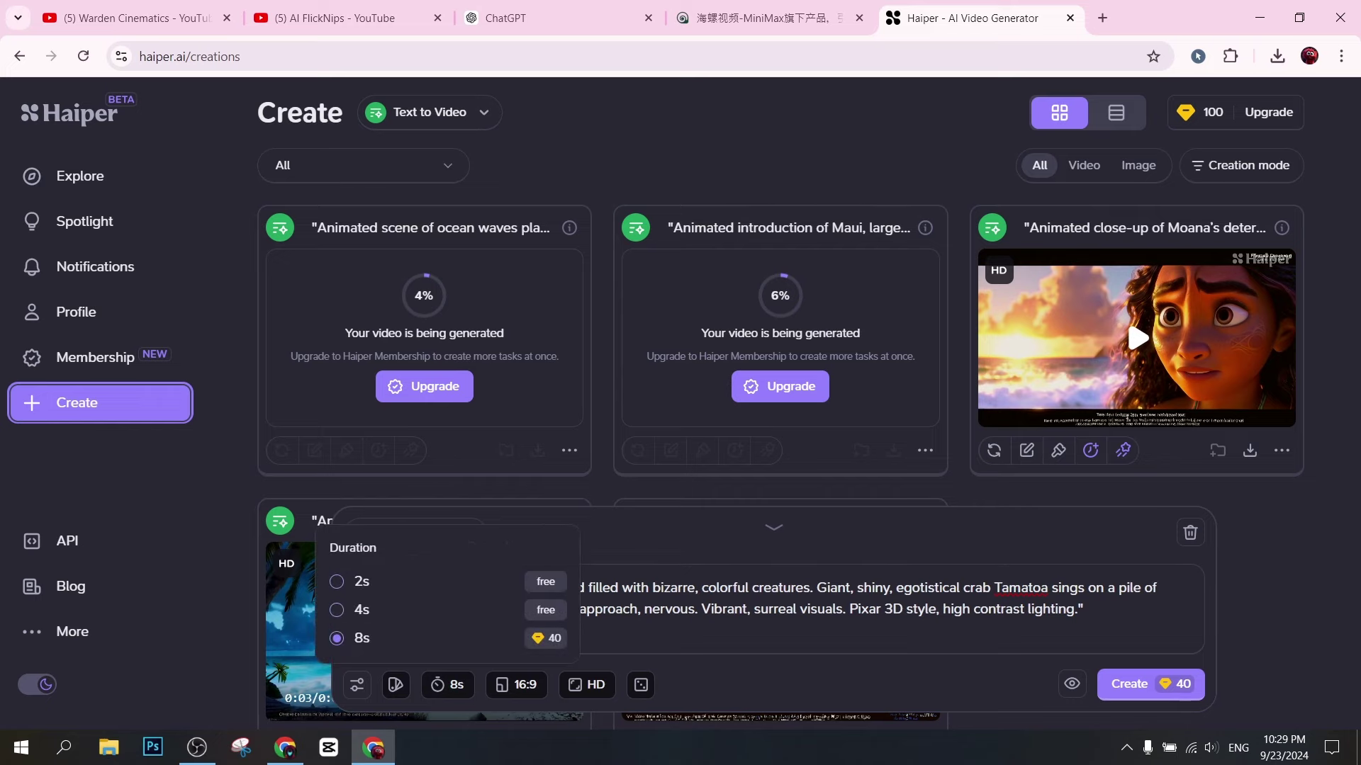
pyautogui.click(361, 609)
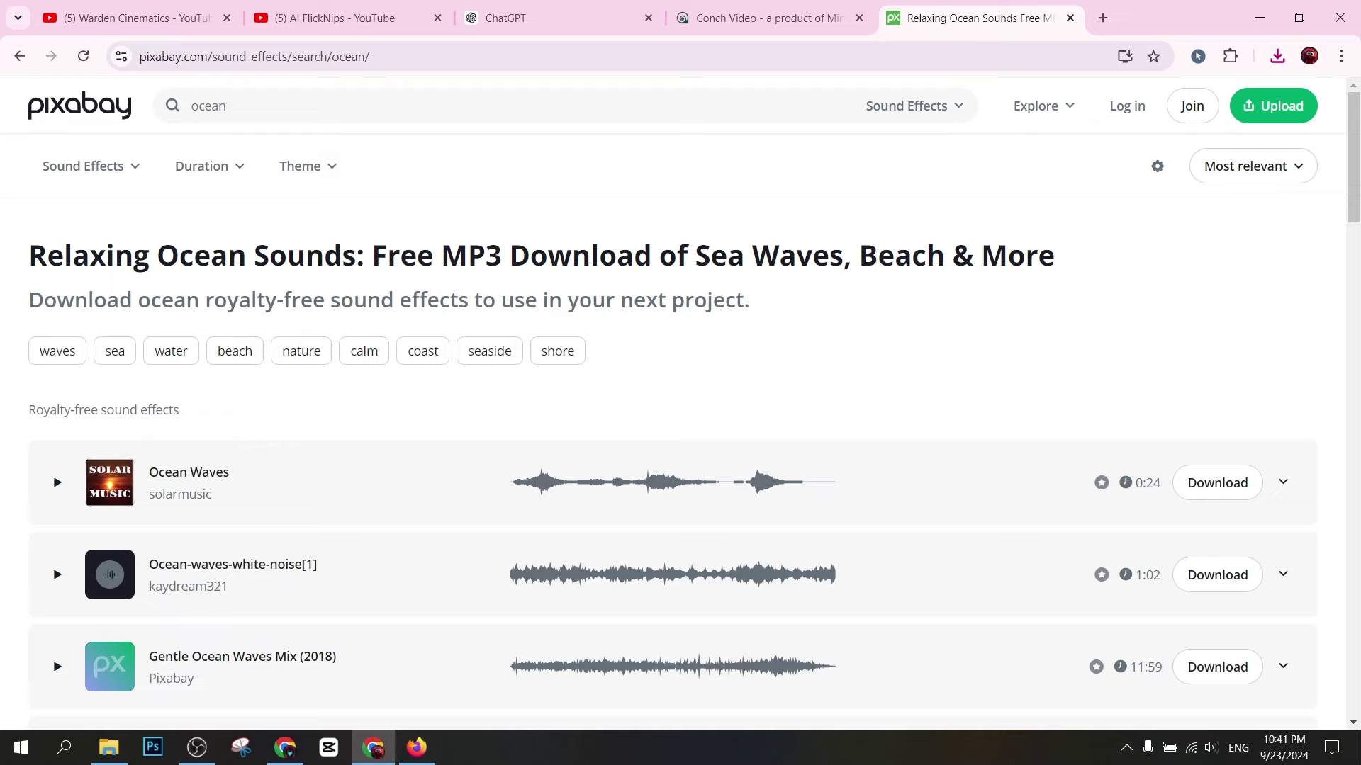
# Switch to the ocean sound effects on Pixabay, preview "Ocean Waves" and download it, closing the thank-you message
pyautogui.click(226, 105)
pyautogui.click(58, 483)
pyautogui.scroll(-1, 673, 431)
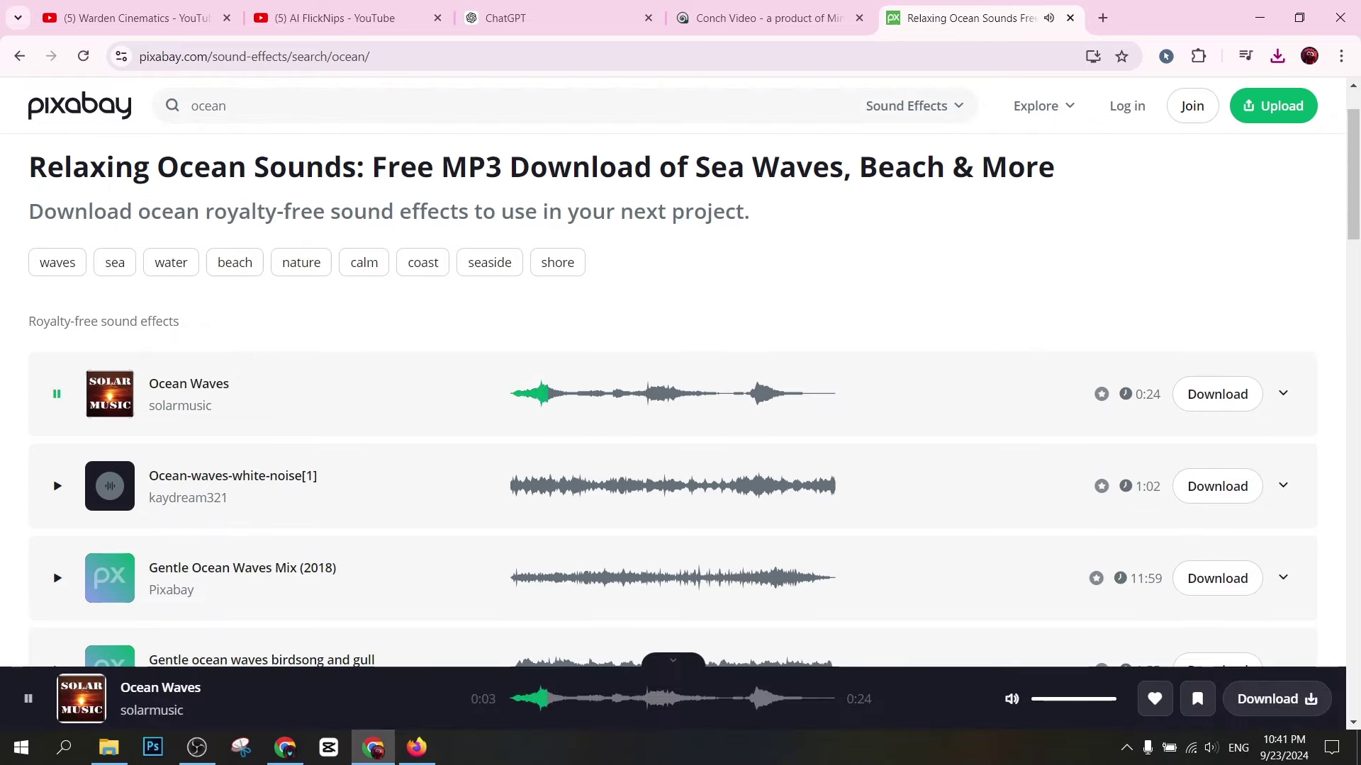
pyautogui.click(1217, 394)
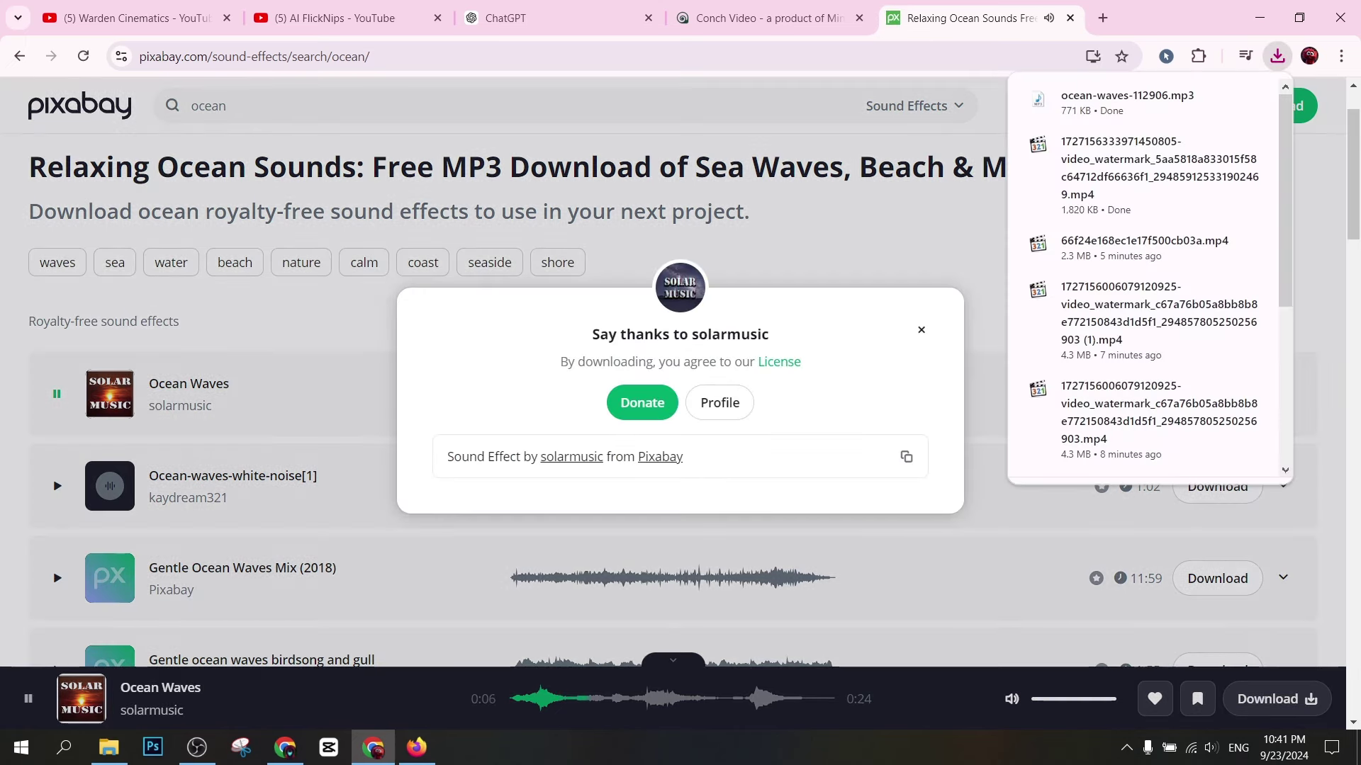
pyautogui.click(921, 329)
# Preview "Ocean-waves-white-noise[1]" and examine further ocean sound effects in the Pixabay results
pyautogui.click(57, 485)
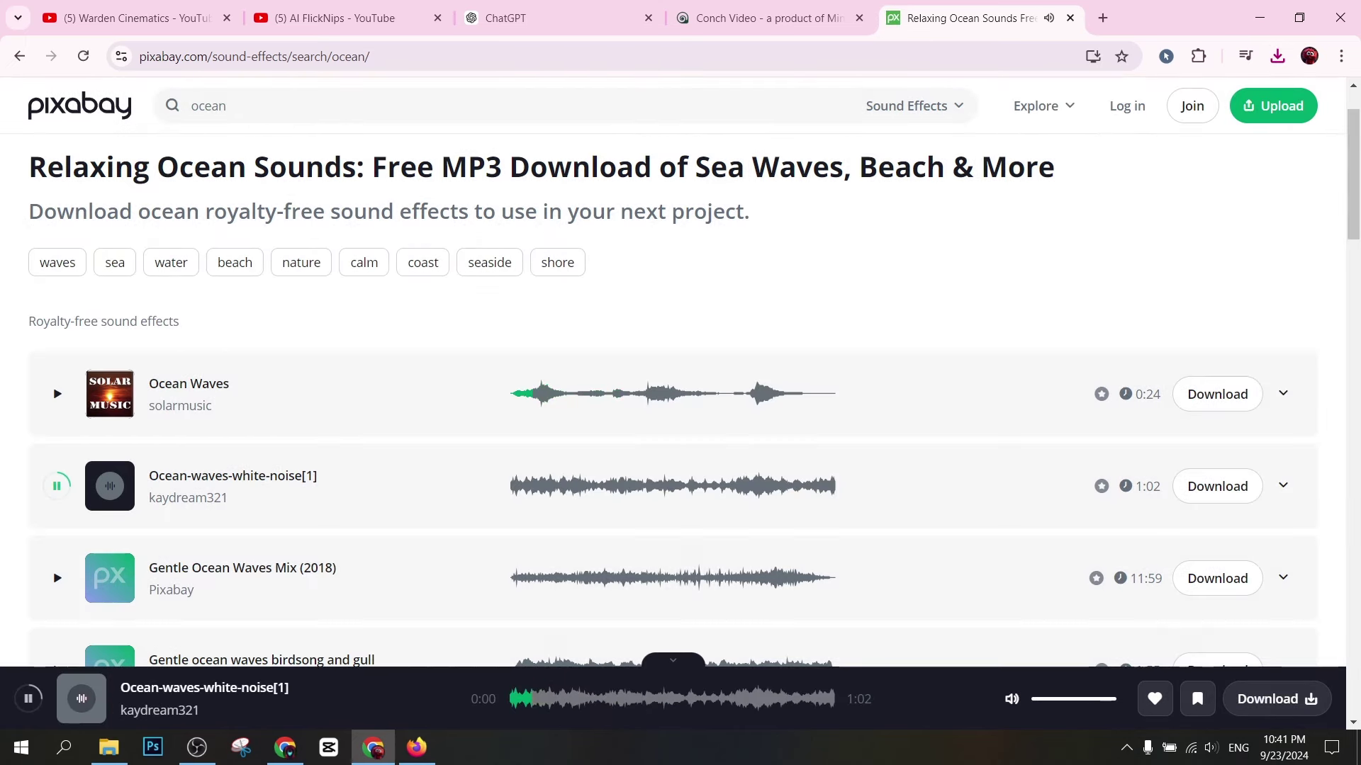
pyautogui.scroll(-2, 57, 486)
pyautogui.click(57, 308)
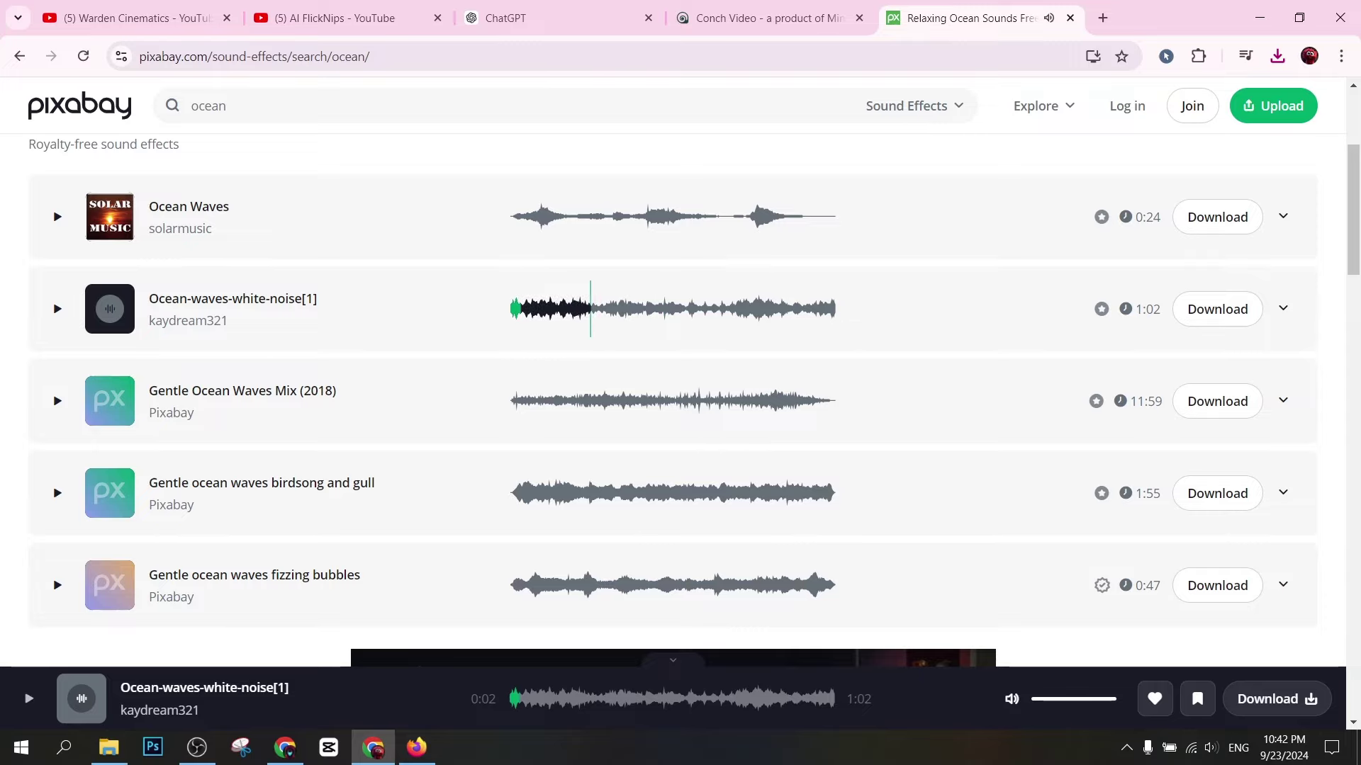
pyautogui.scroll(-5, 57, 401)
pyautogui.scroll(-5, 673, 397)
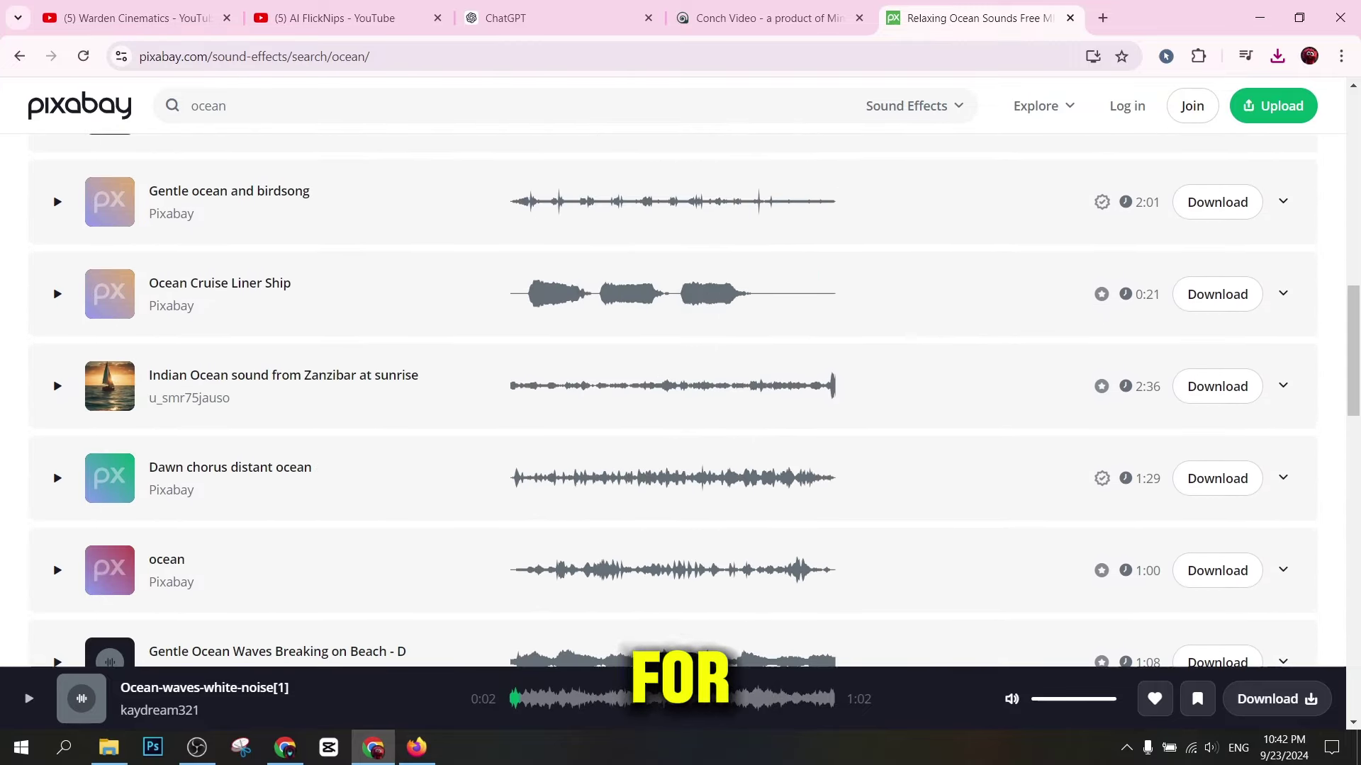
pyautogui.scroll(1, 674, 397)
pyautogui.click(56, 383)
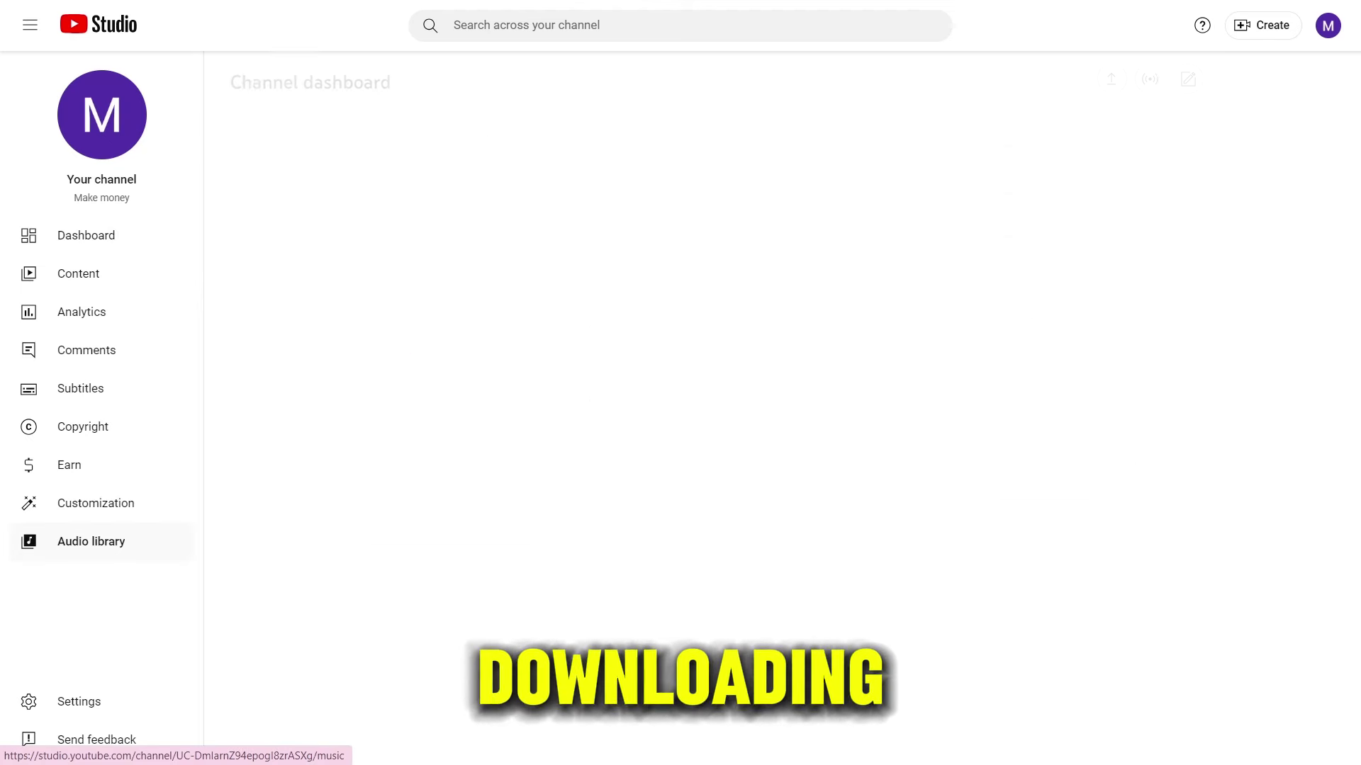
# Search the YouTube Studio Audio library's music for "dangerous toys"
pyautogui.click(297, 177)
pyautogui.hotkey('ctrl', 'v')
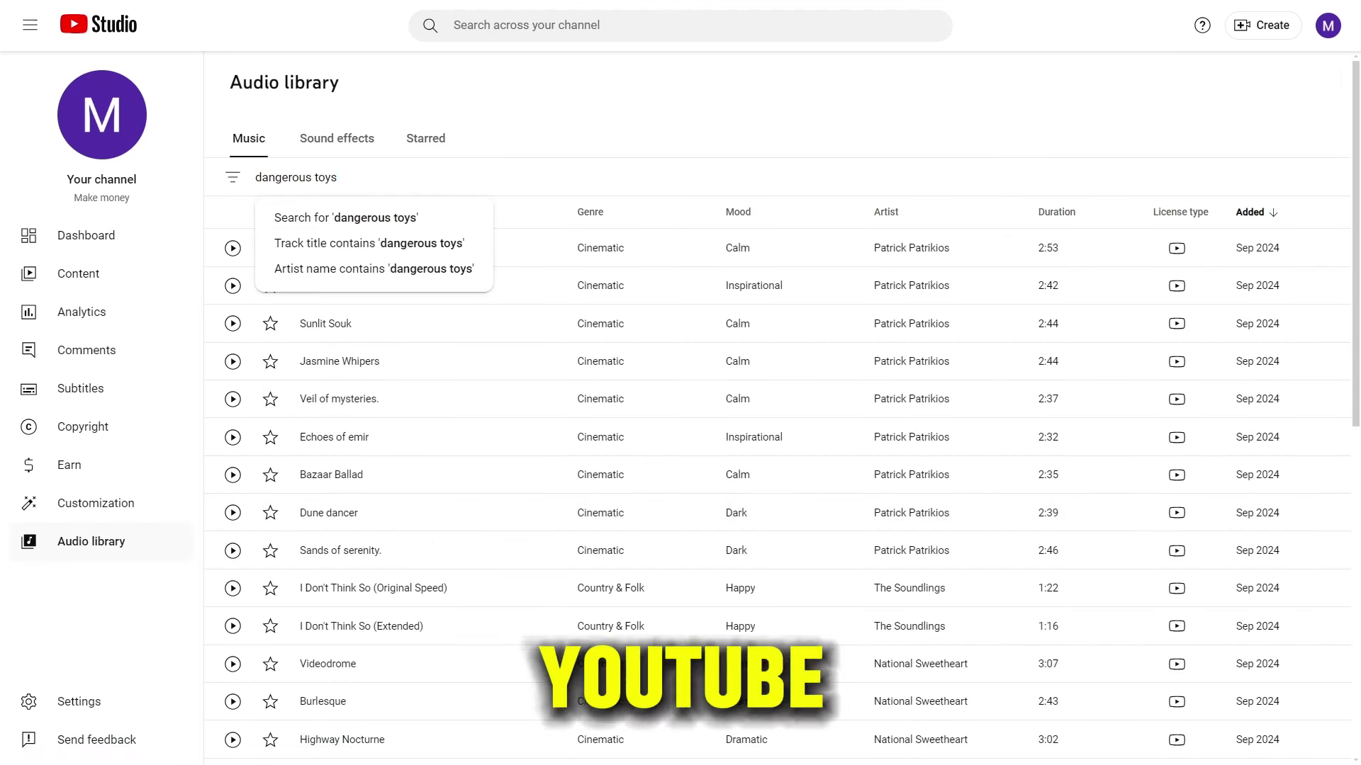
pyautogui.hotkey('ctrl', 'a')
pyautogui.click(337, 177)
pyautogui.press('Return')
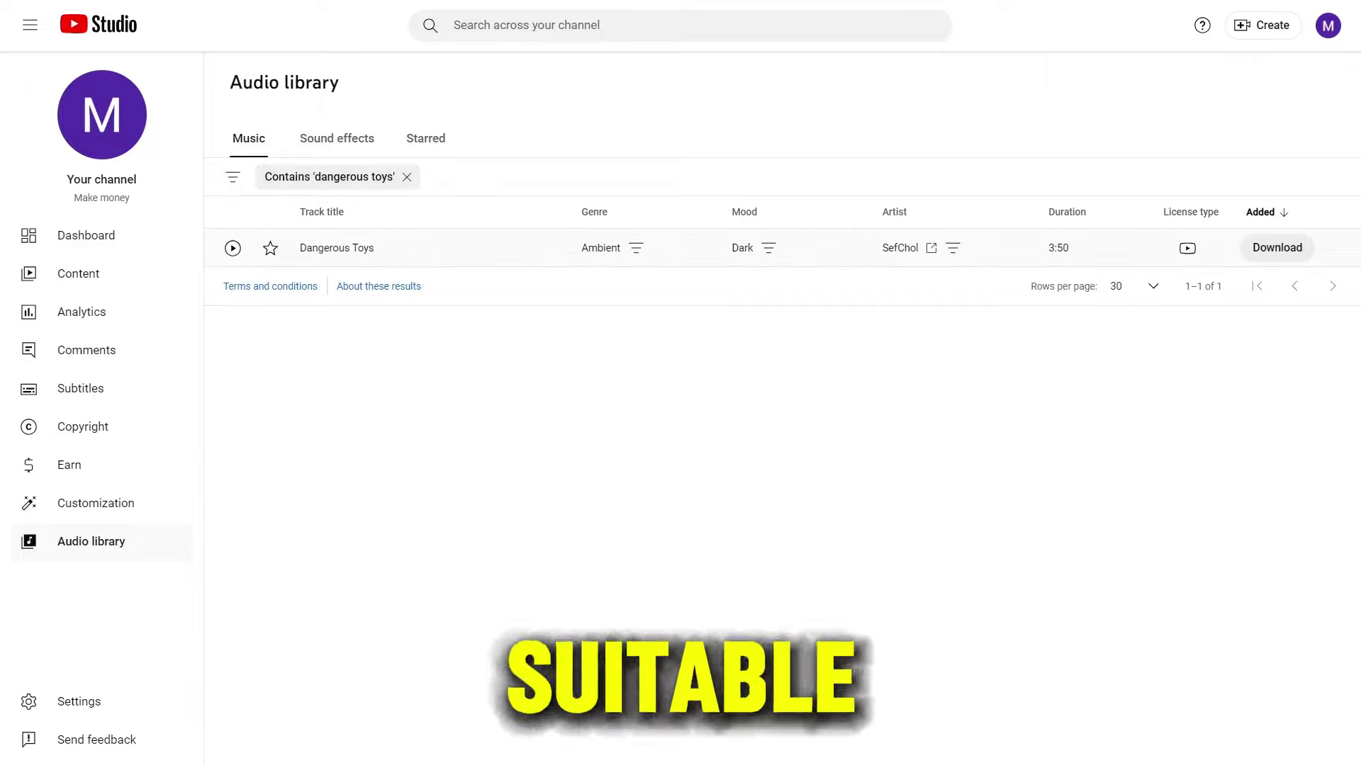
# Preview the "Dangerous Toys" track, download it and stop its playback
pyautogui.click(232, 248)
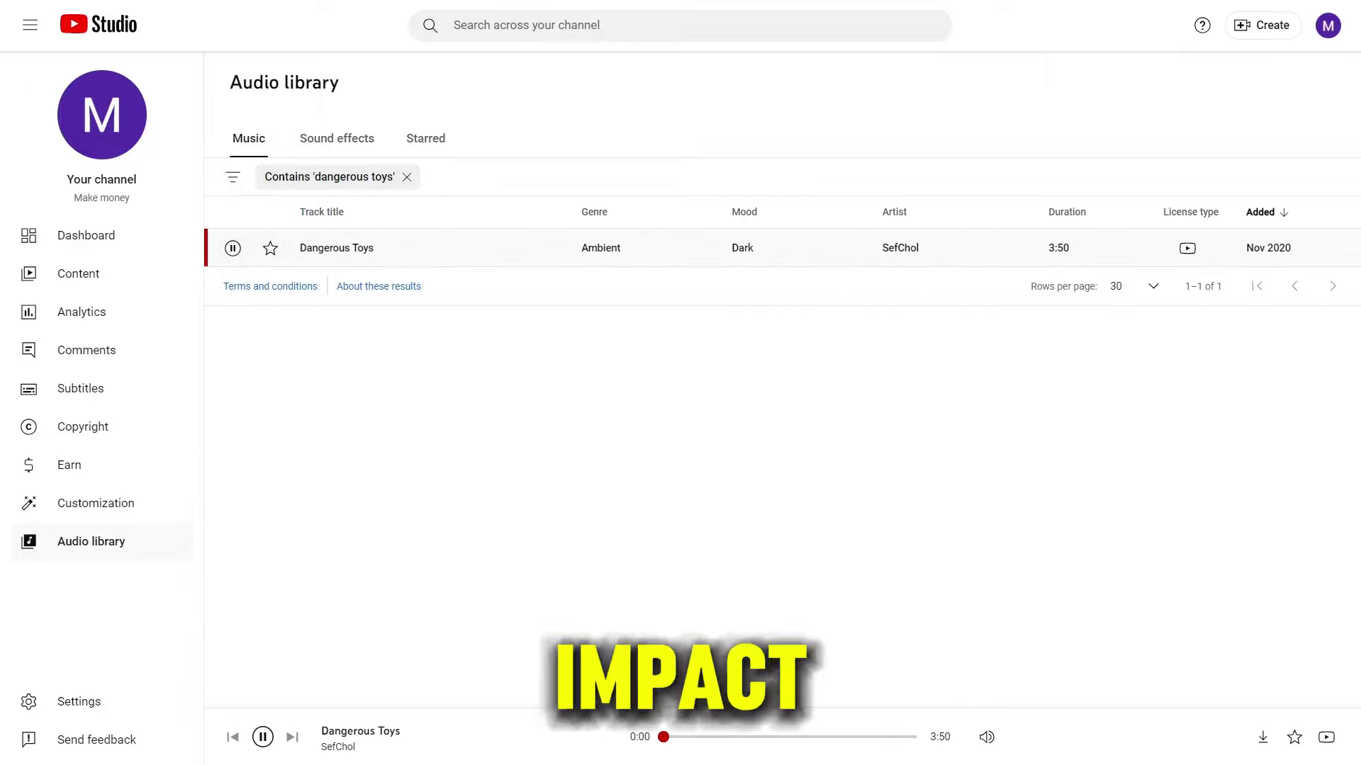
pyautogui.click(1276, 248)
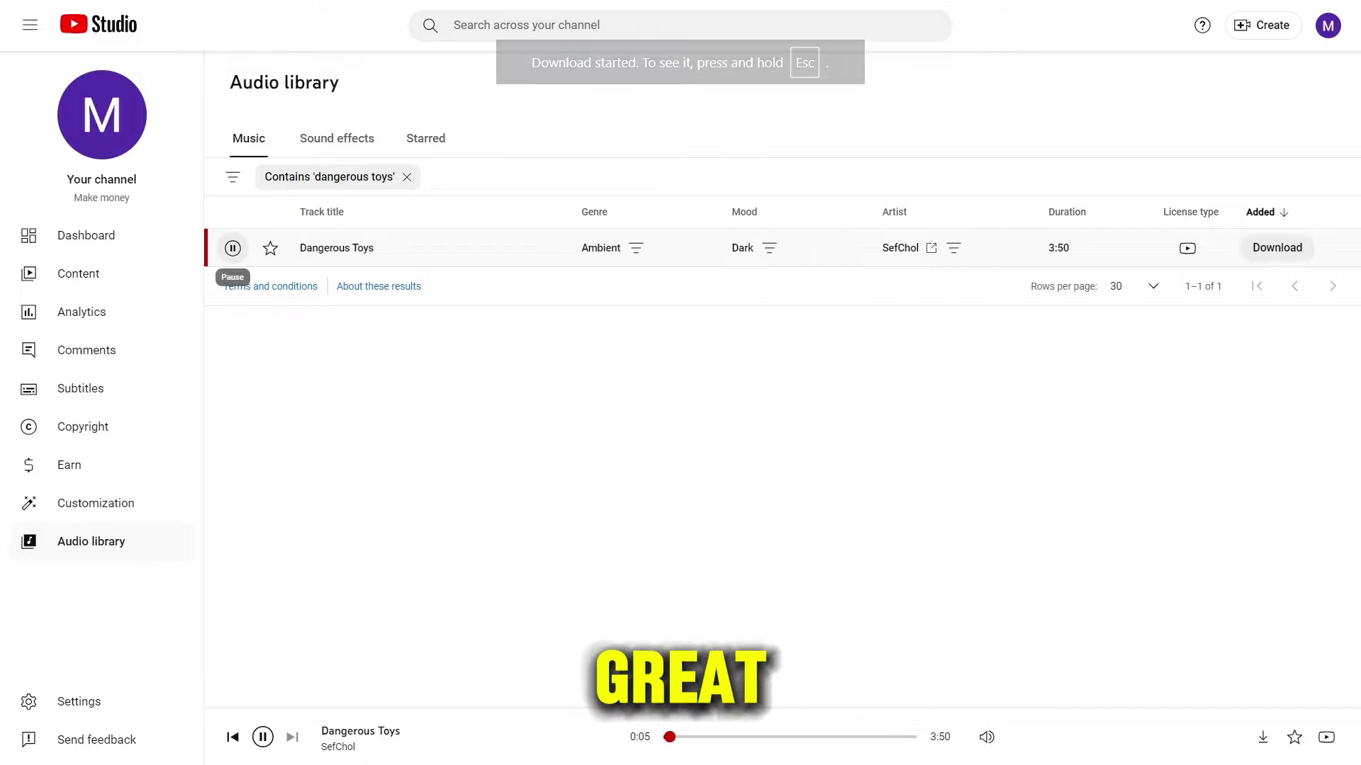
pyautogui.click(233, 248)
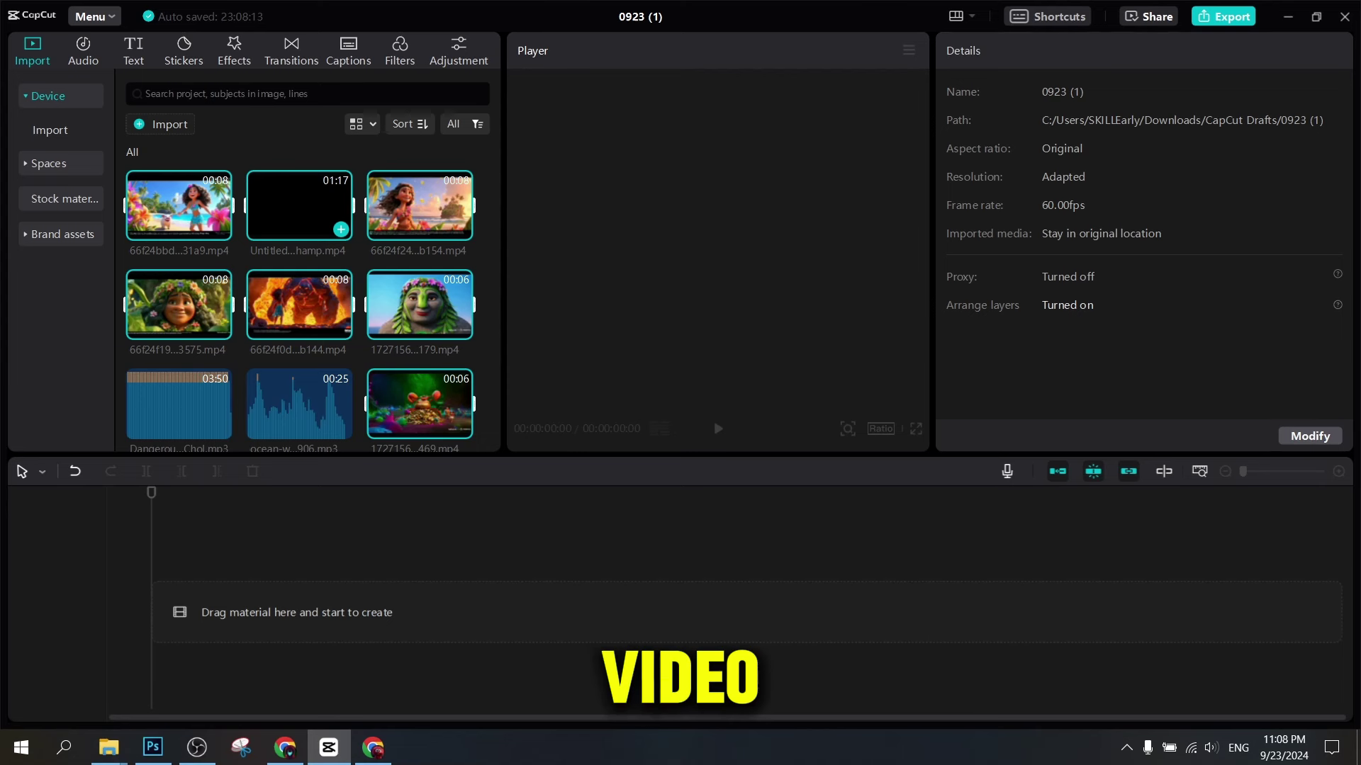
# In CapCut, add the generated Moana video clips to the timeline, set the project's aspect ratio to 16:9 and widen the preview area
pyautogui.moveTo(216, 323); pyautogui.dragTo(255, 609)
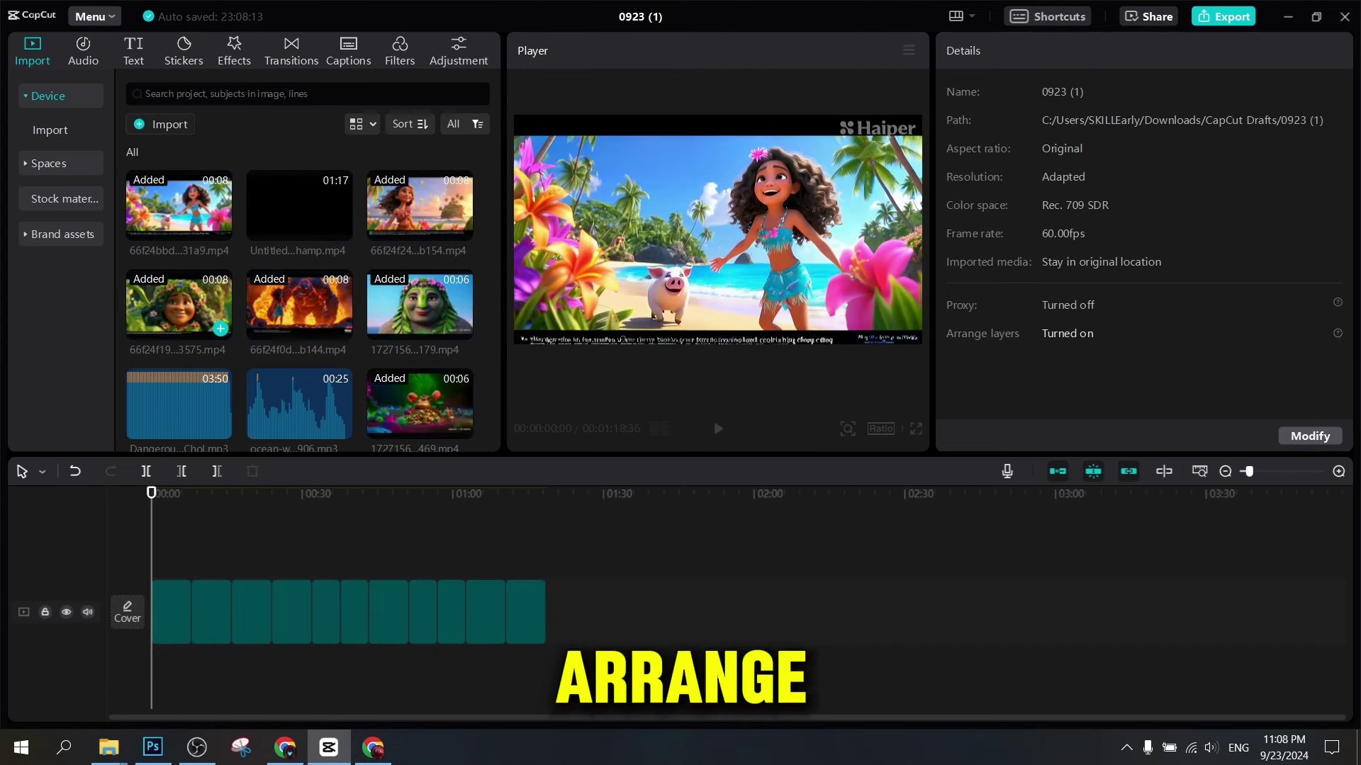
pyautogui.hotkey('ctrl', 'a')
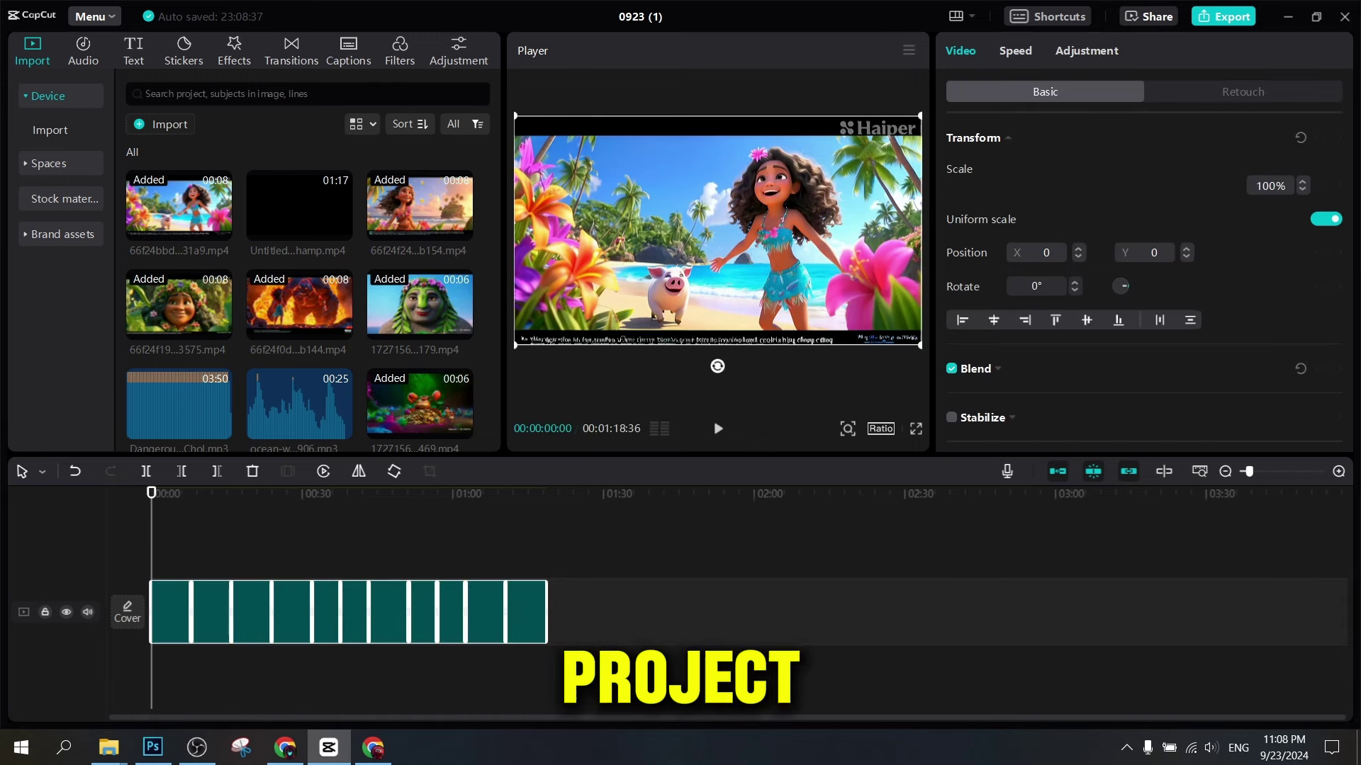
pyautogui.click(880, 429)
pyautogui.click(928, 495)
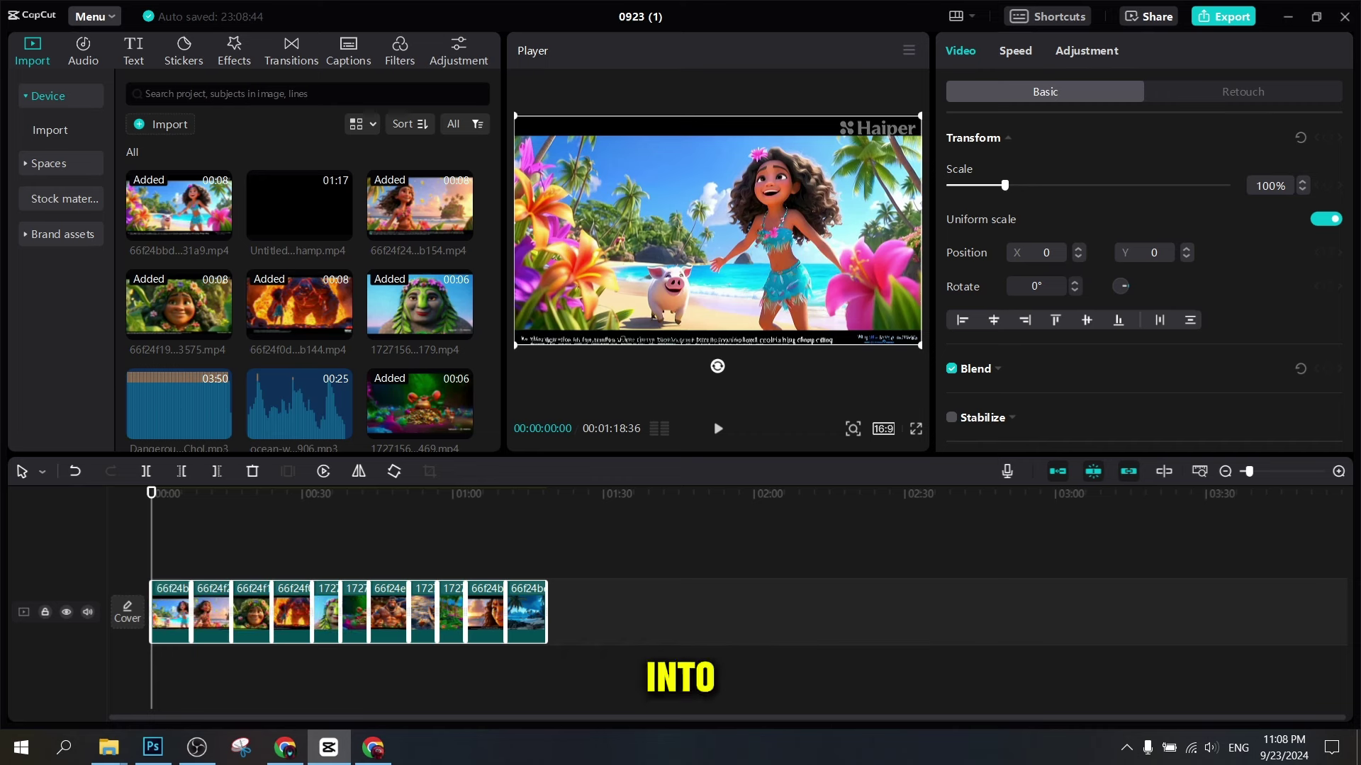
pyautogui.moveTo(932, 255); pyautogui.dragTo(1018, 256)
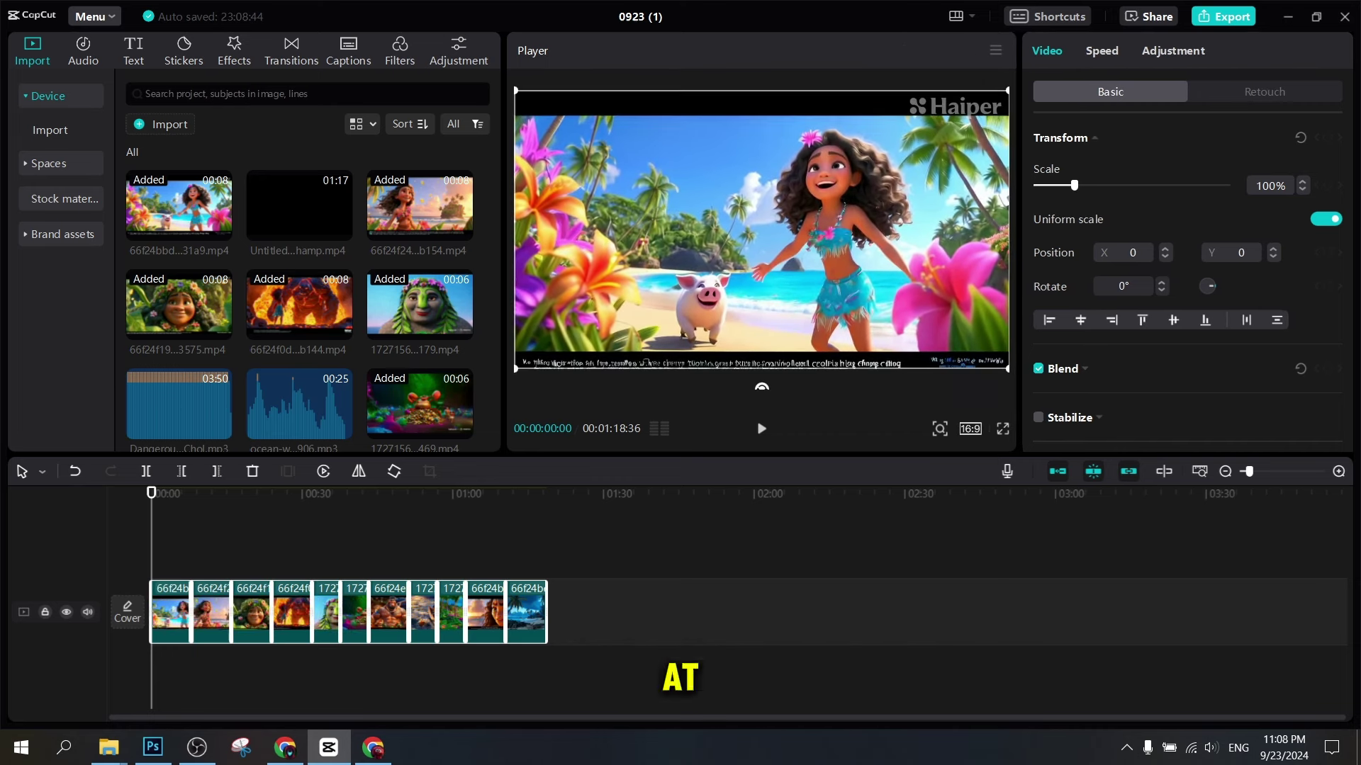
# Review the clips along the timeline and move the clip of Moana in the boat to the very start
pyautogui.scroll(5, 470, 611)
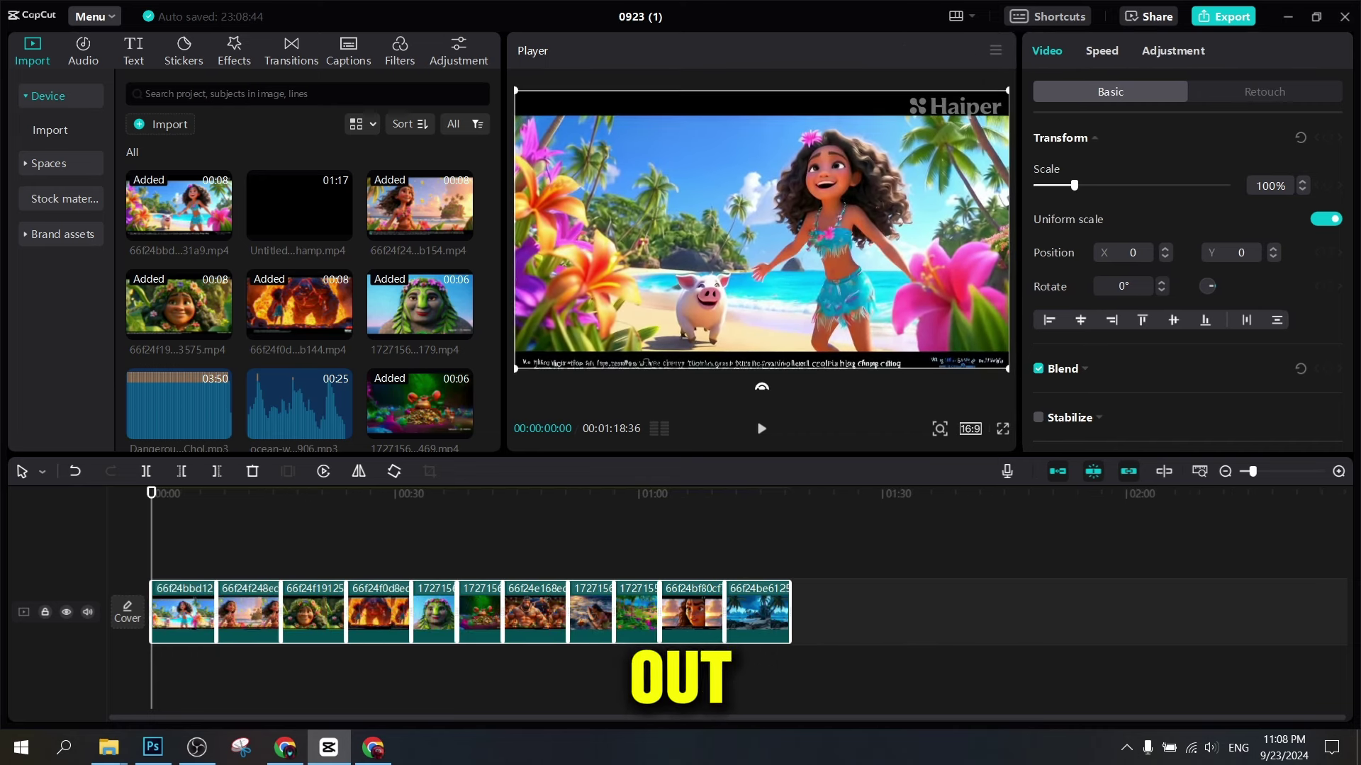
pyautogui.click(185, 539)
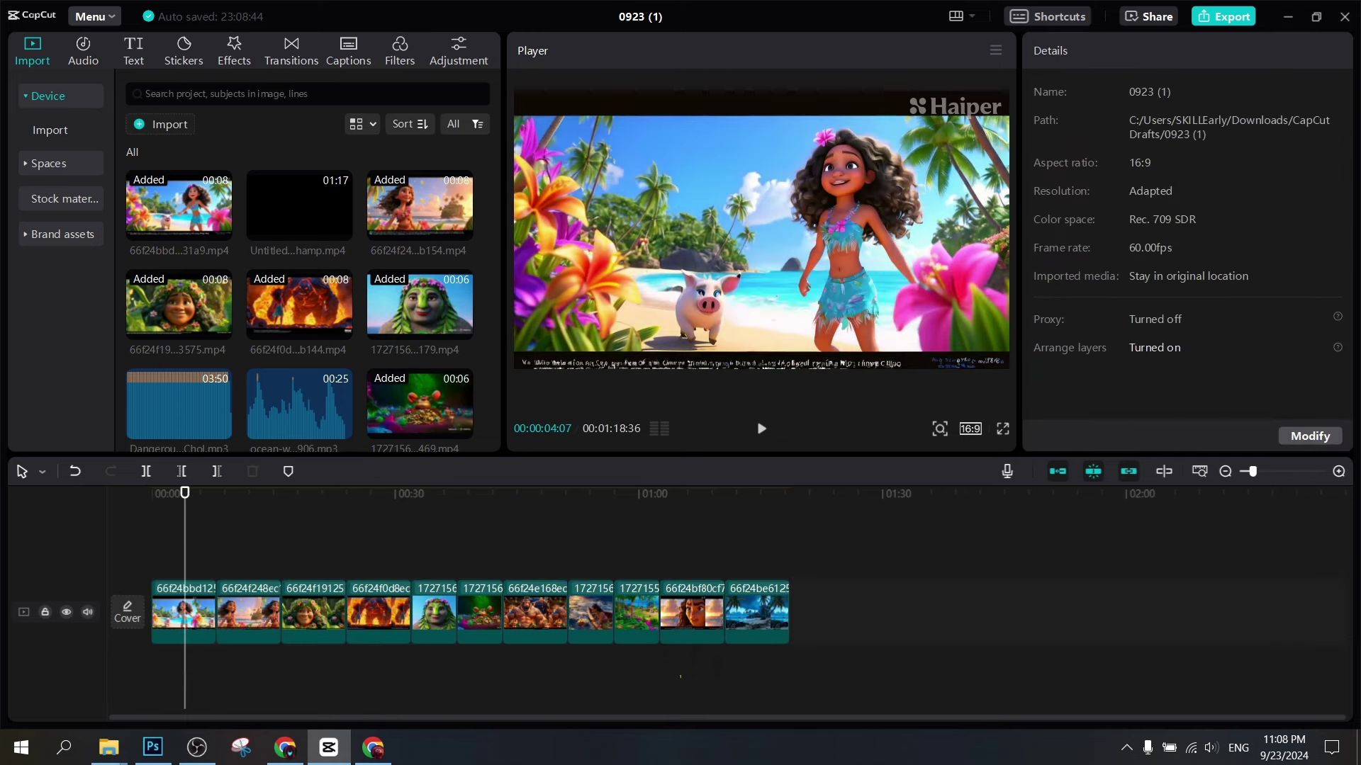
pyautogui.click(244, 539)
pyautogui.click(300, 538)
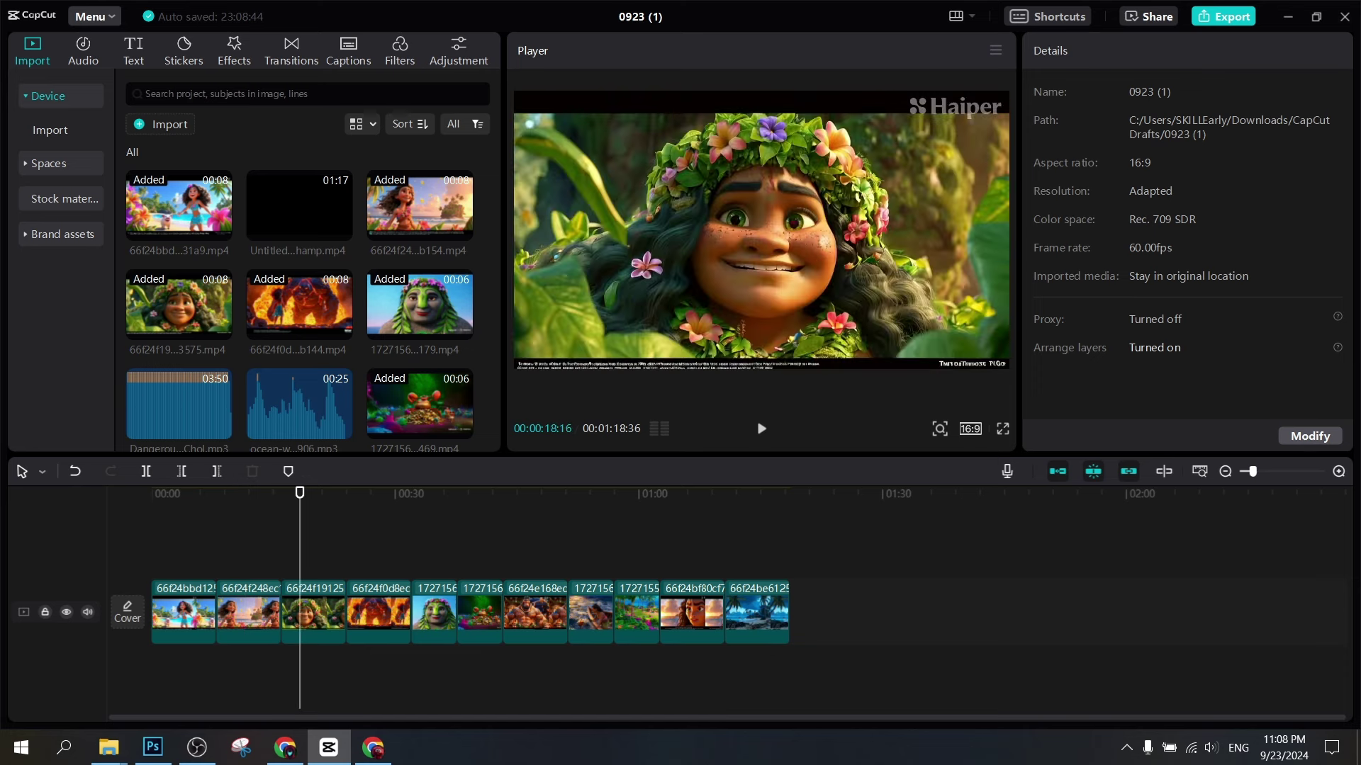
pyautogui.click(588, 539)
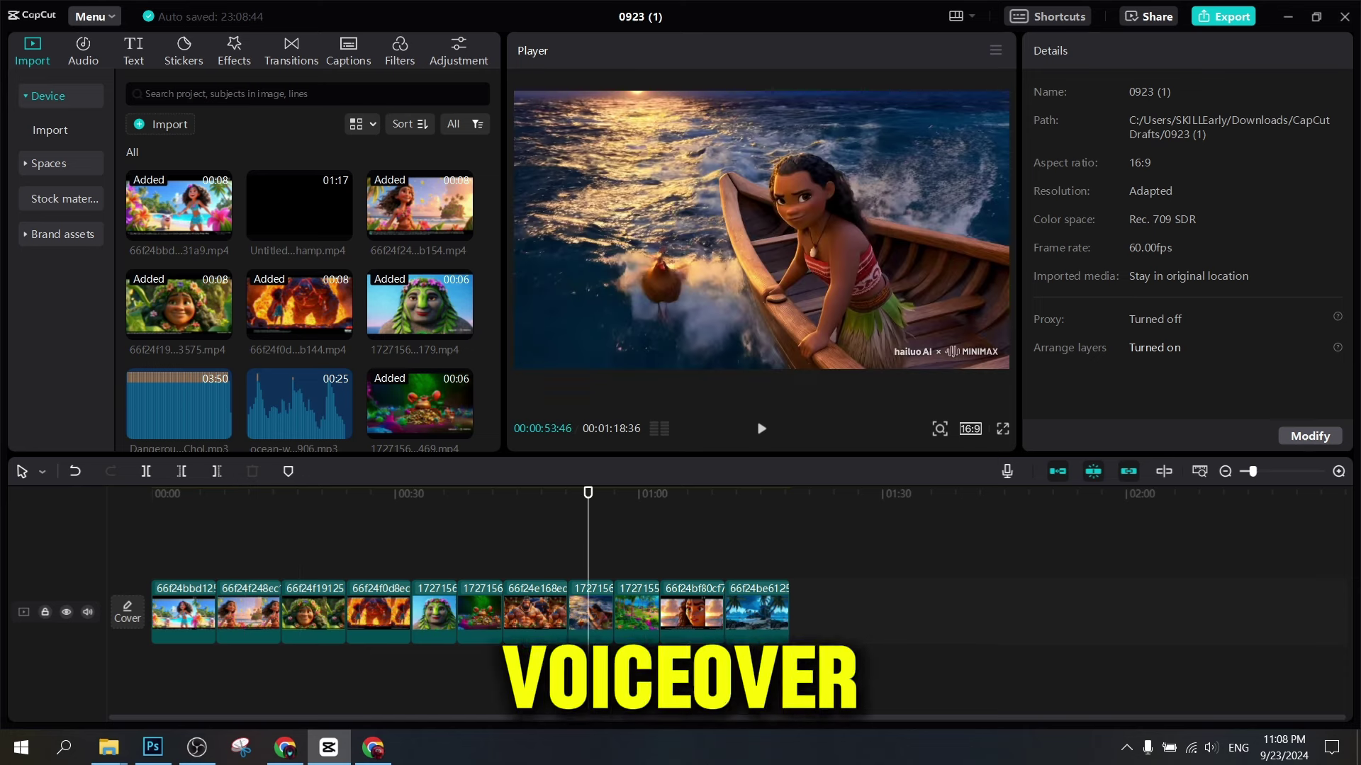
pyautogui.moveTo(591, 612); pyautogui.dragTo(174, 613)
pyautogui.click(179, 539)
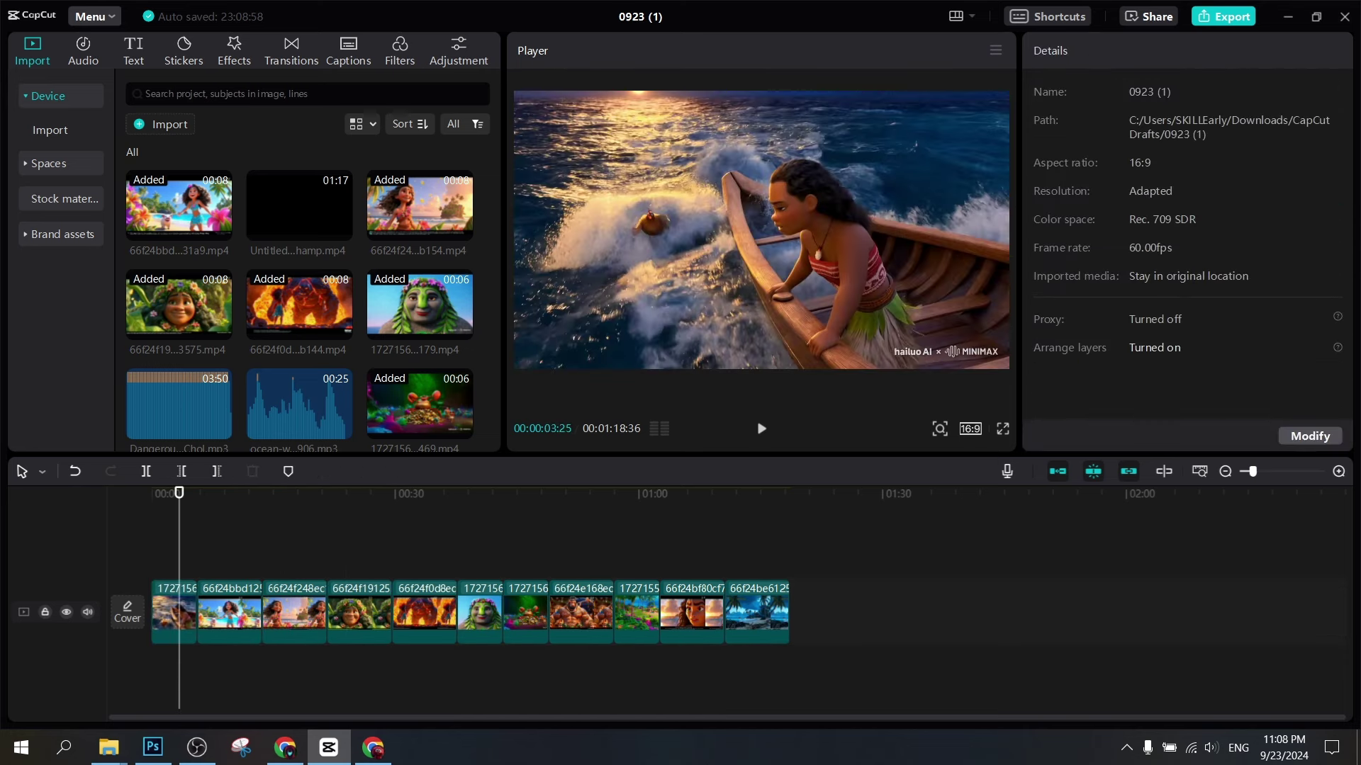
# Scale the clip of Moana and the pig on the beach to 123% and set its Y position to 86
pyautogui.click(174, 613)
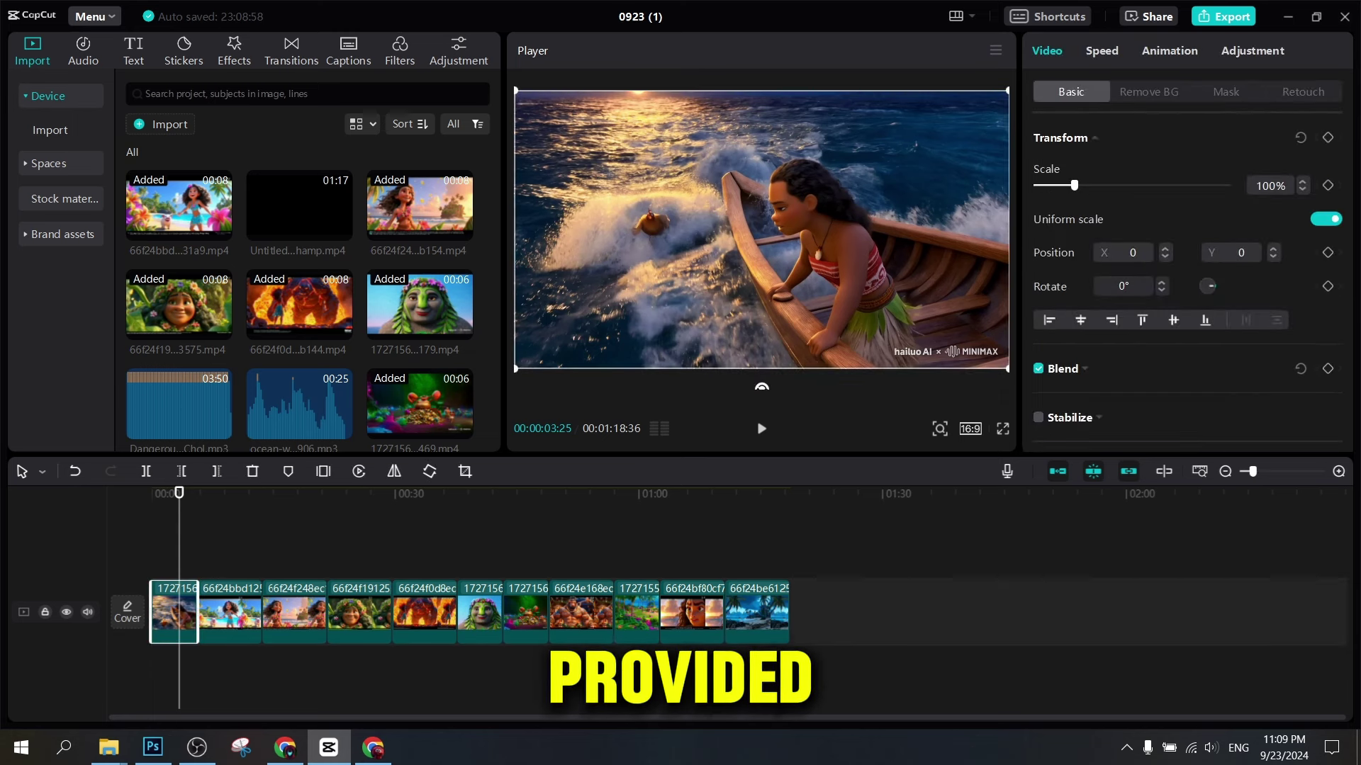
pyautogui.click(234, 612)
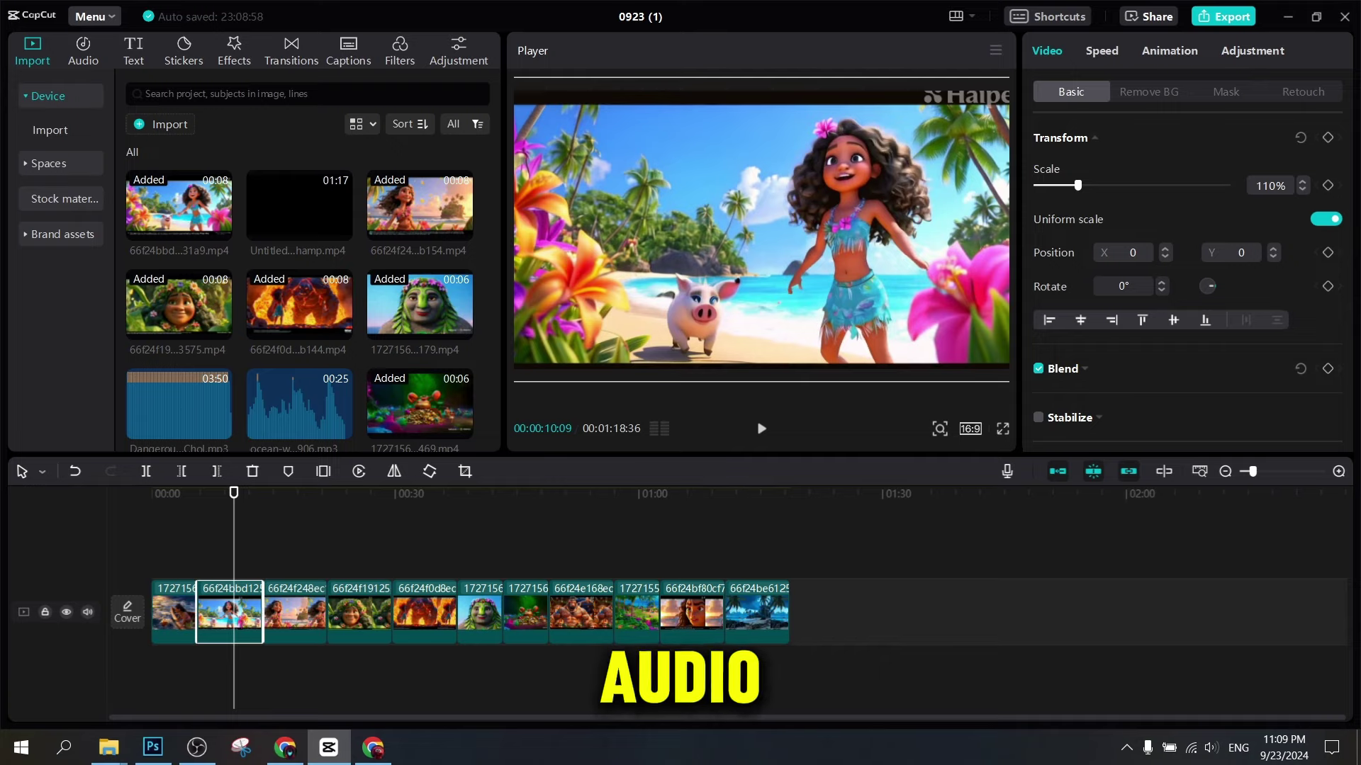
pyautogui.moveTo(1078, 185); pyautogui.dragTo(1081, 185)
pyautogui.moveTo(761, 238); pyautogui.dragTo(761, 226)
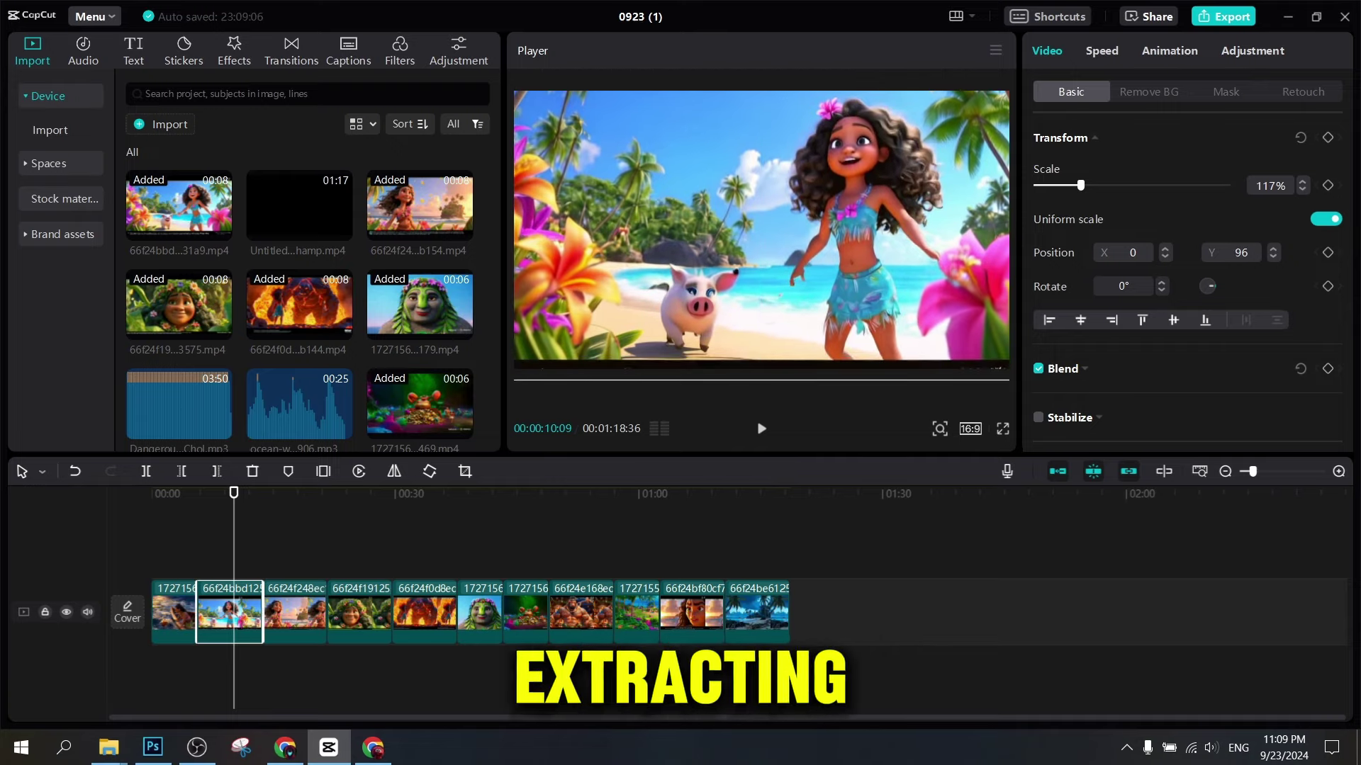
pyautogui.moveTo(1081, 185); pyautogui.dragTo(1083, 185)
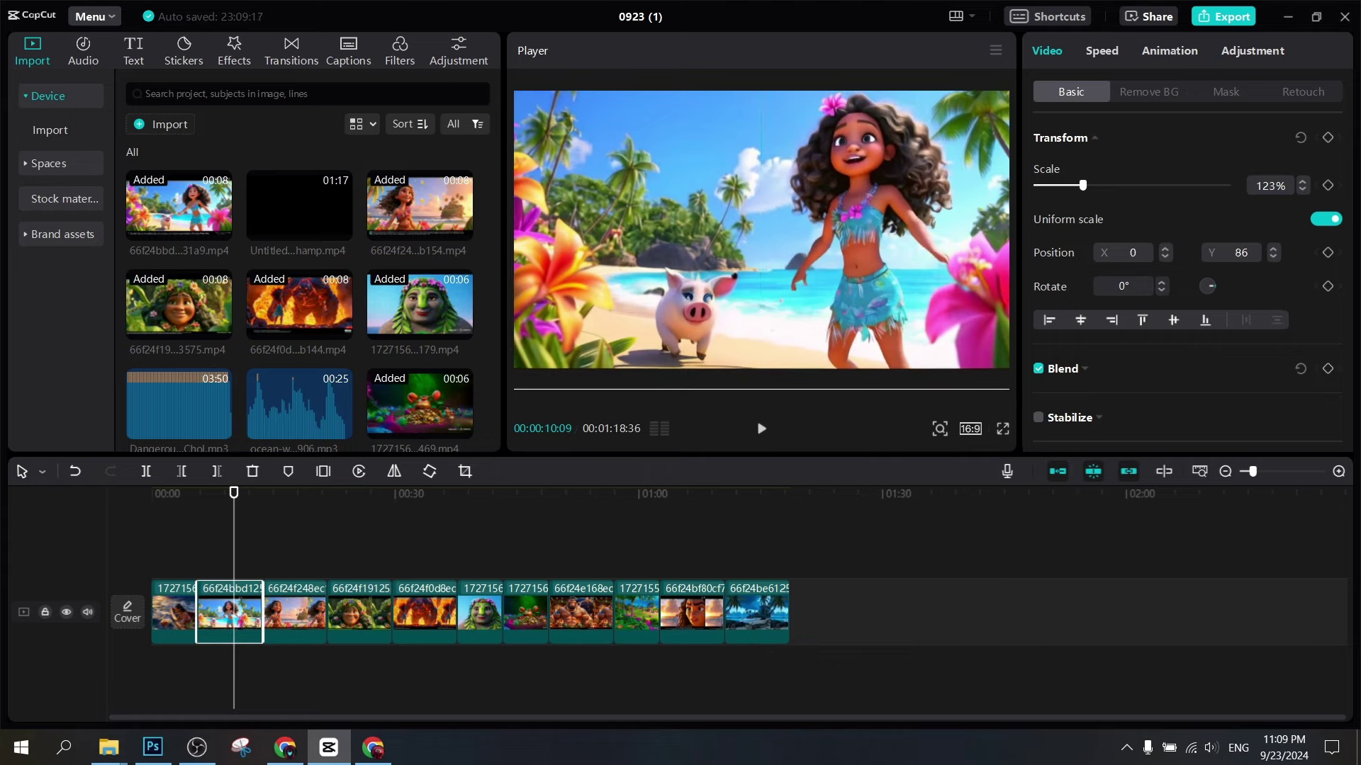
# Enlarge the clip of Moana beside the flowers and sunset island to a scale of 120%
pyautogui.click(288, 539)
pyautogui.click(289, 612)
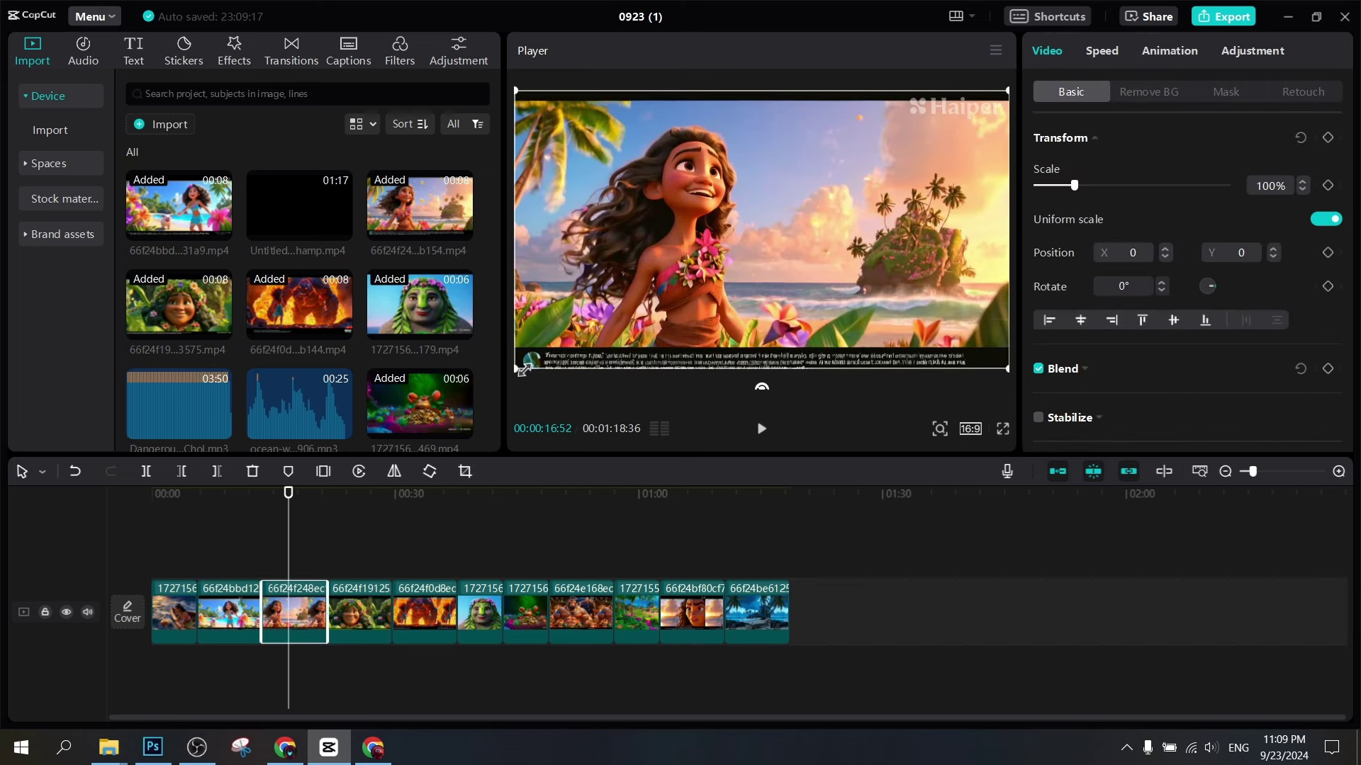
pyautogui.moveTo(517, 371); pyautogui.dragTo(465, 396)
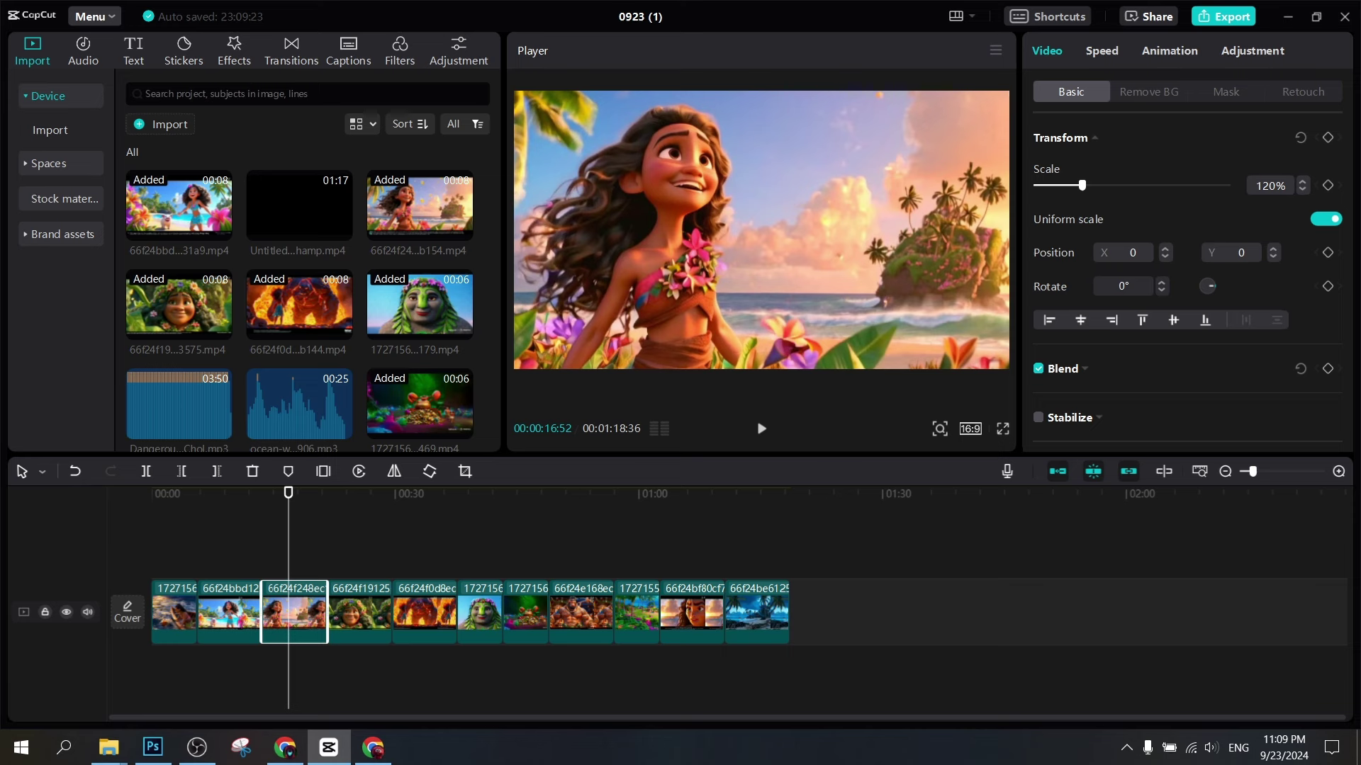
# Move the green stone-faced goddess clip to directly after the beach clip with the pig
pyautogui.click(482, 538)
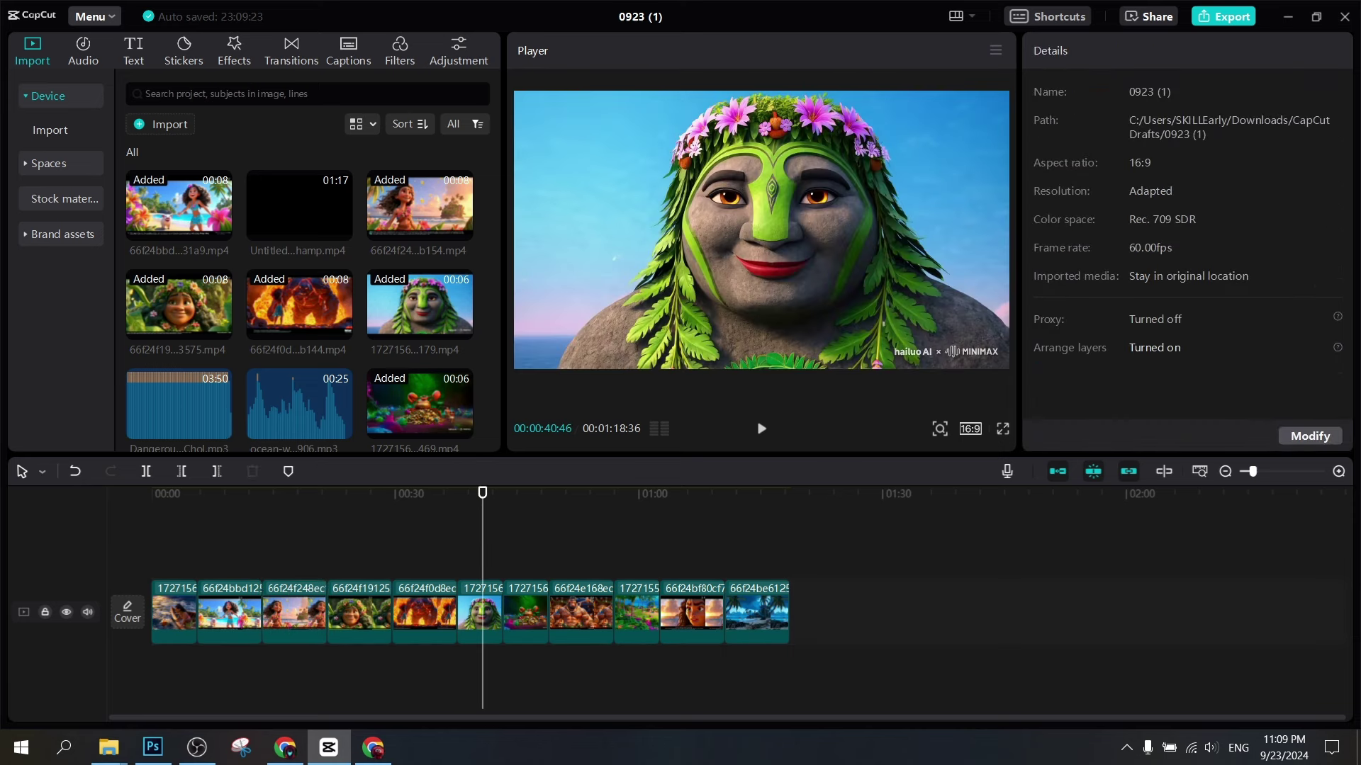
pyautogui.moveTo(481, 614); pyautogui.dragTo(279, 625)
pyautogui.click(279, 539)
pyautogui.click(279, 614)
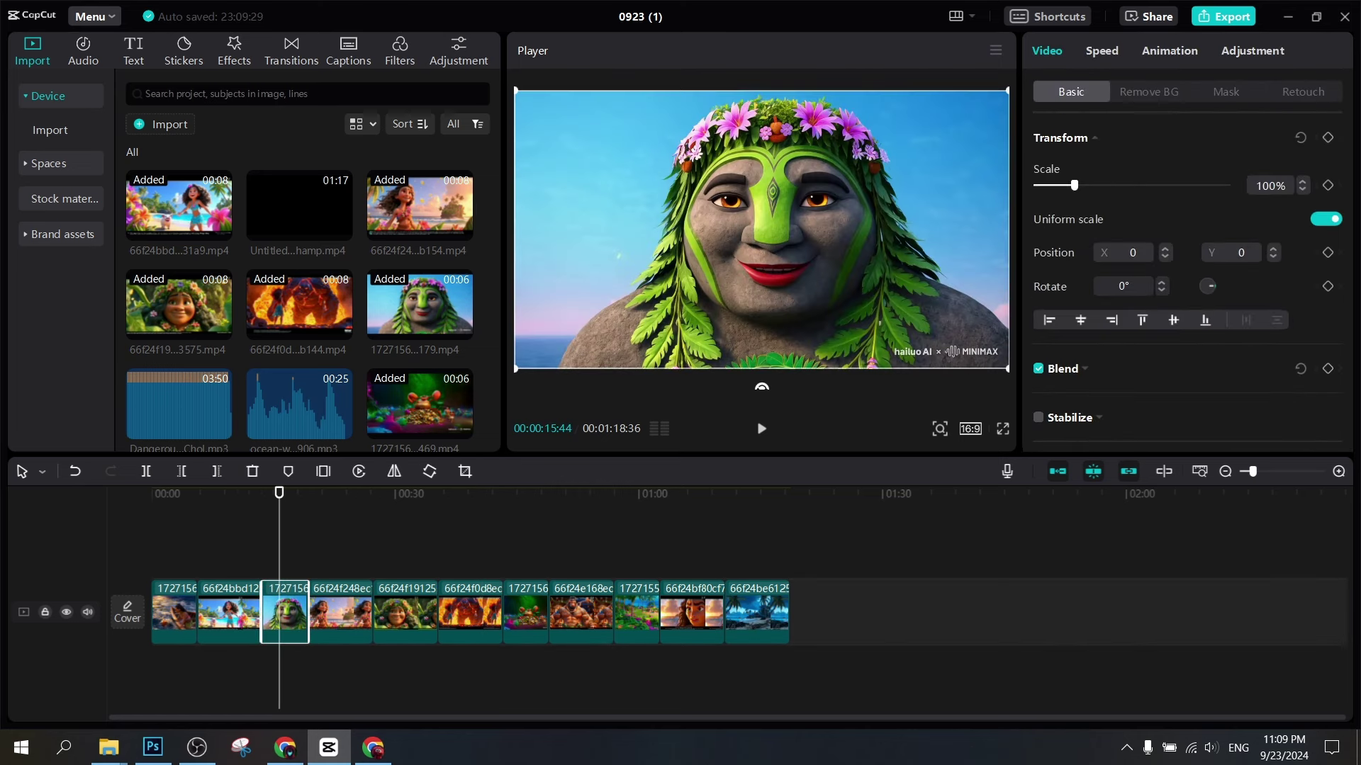
# Set the scale of the opening boat clip to 120%
pyautogui.click(174, 613)
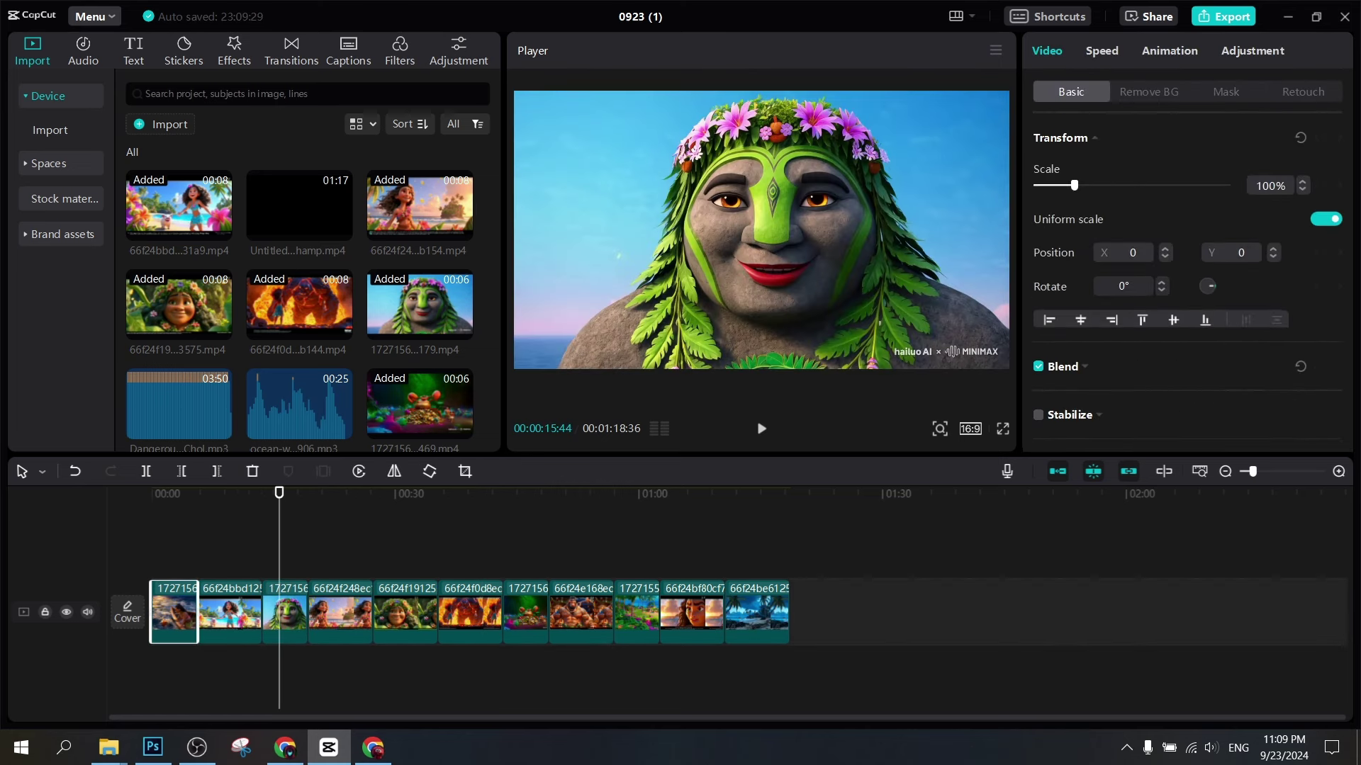
pyautogui.click(159, 539)
pyautogui.click(164, 613)
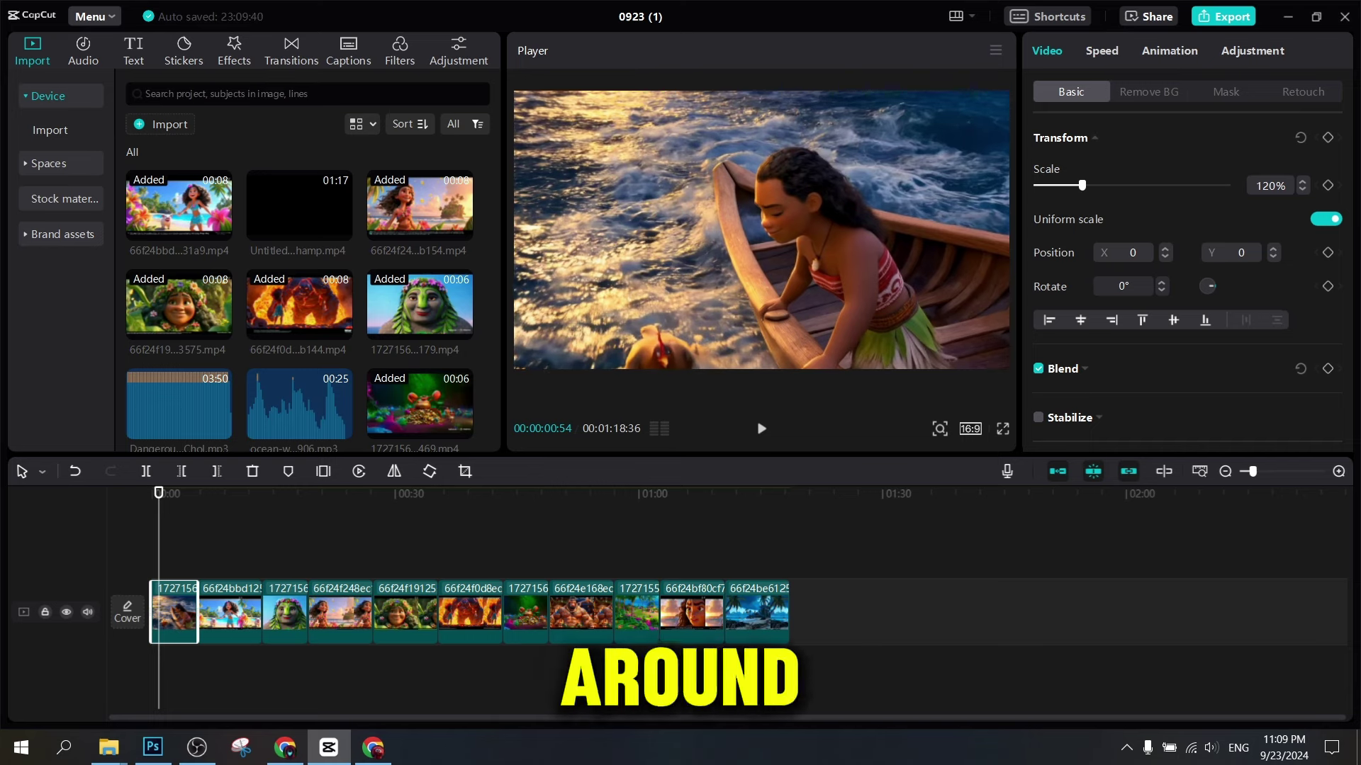
# Play back parts of the opening boat clip and the beach clip with the pig to check their framing
pyautogui.press('space')
pyautogui.press('space')
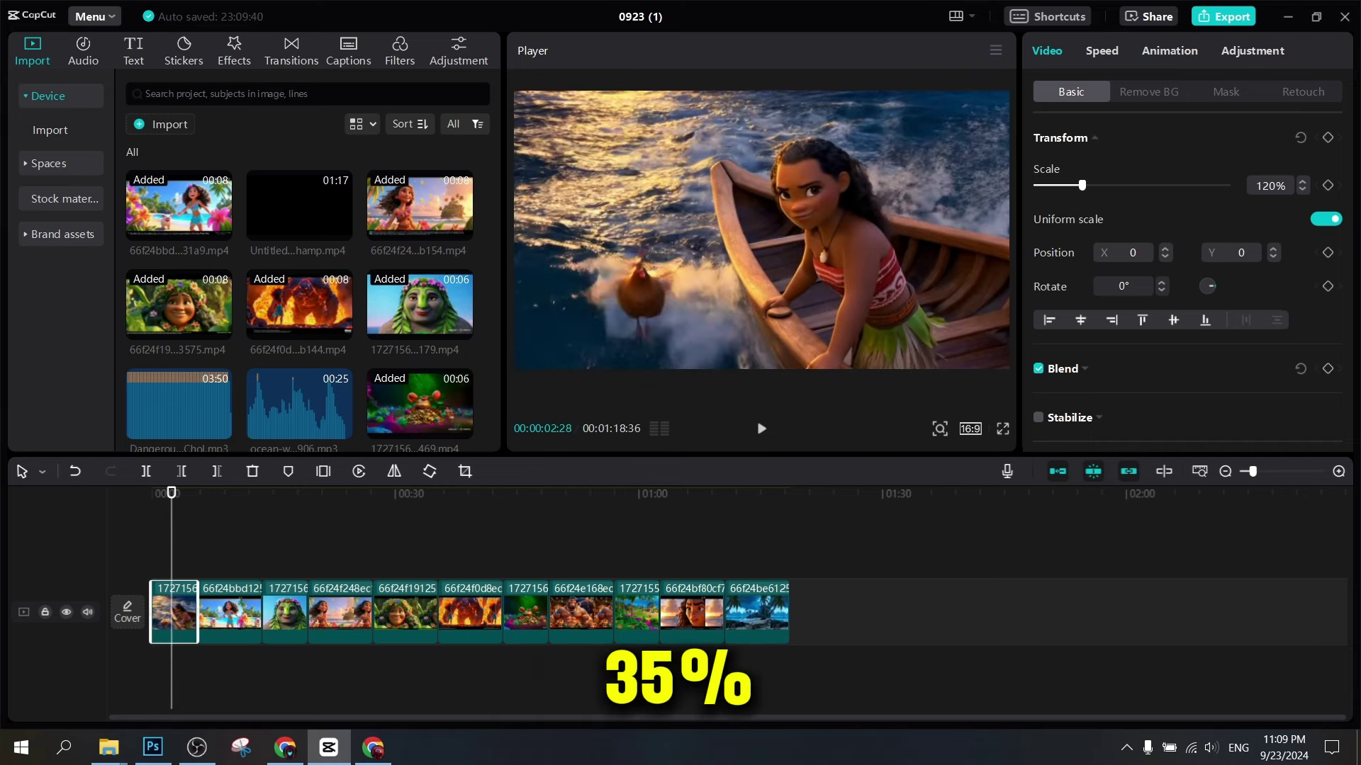
pyautogui.click(235, 535)
pyautogui.press('space')
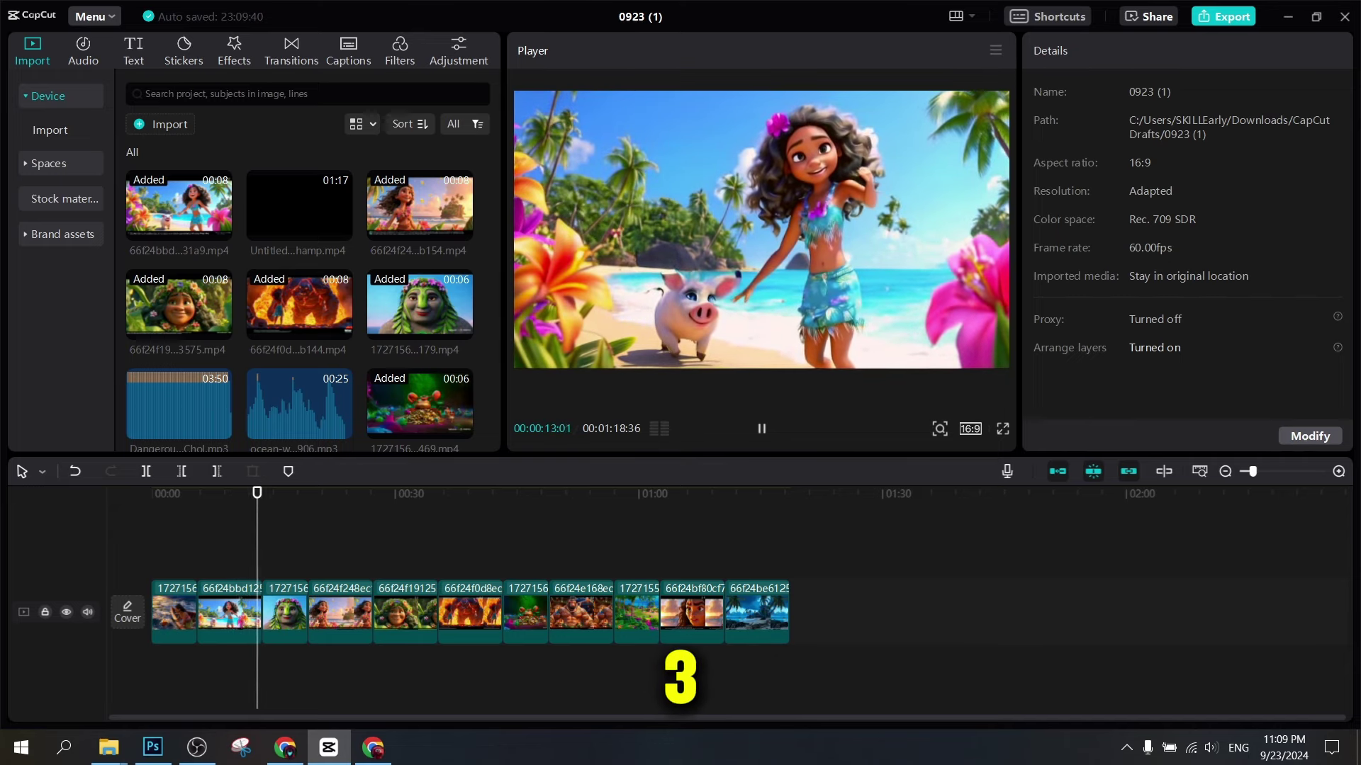
# Split the beach clip with the pig at 00:00:11:06 and delete the part after the cut
pyautogui.press('space')
pyautogui.click(242, 494)
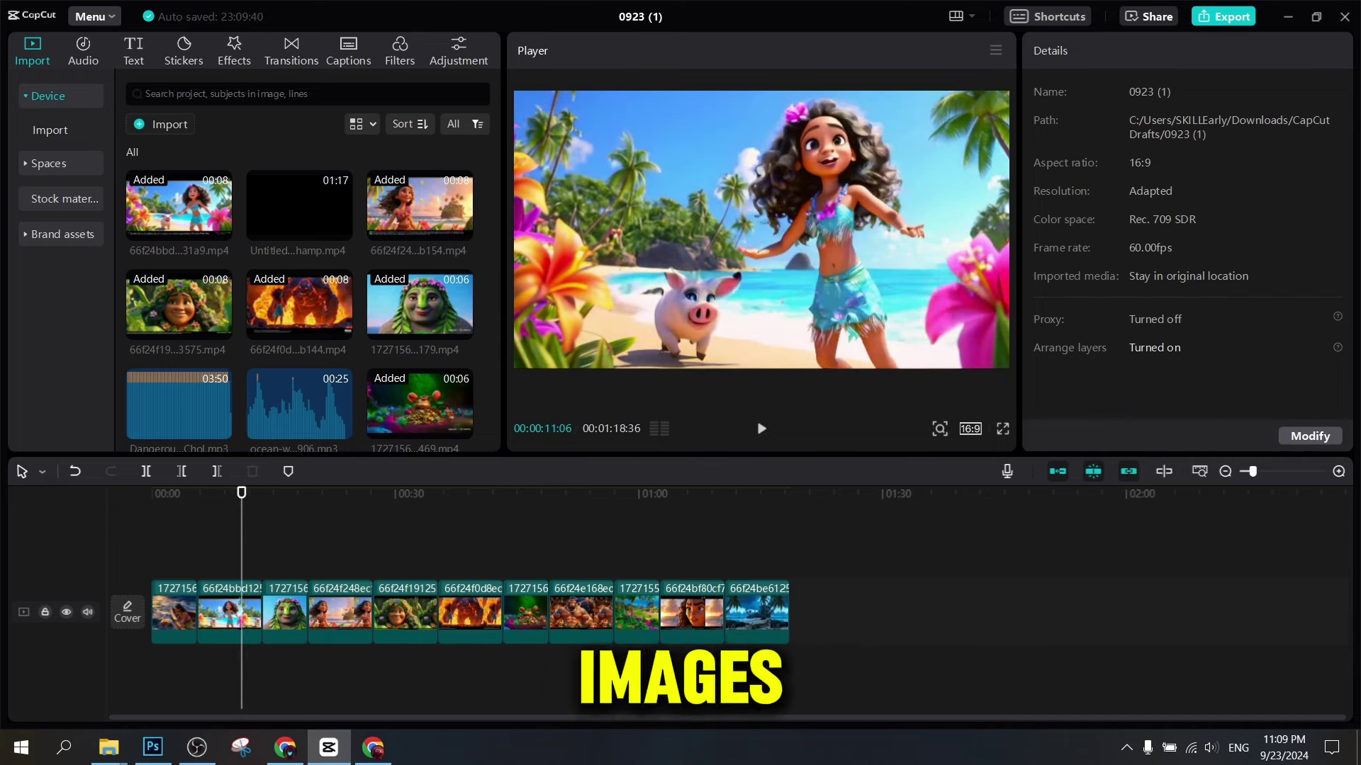
pyautogui.click(252, 612)
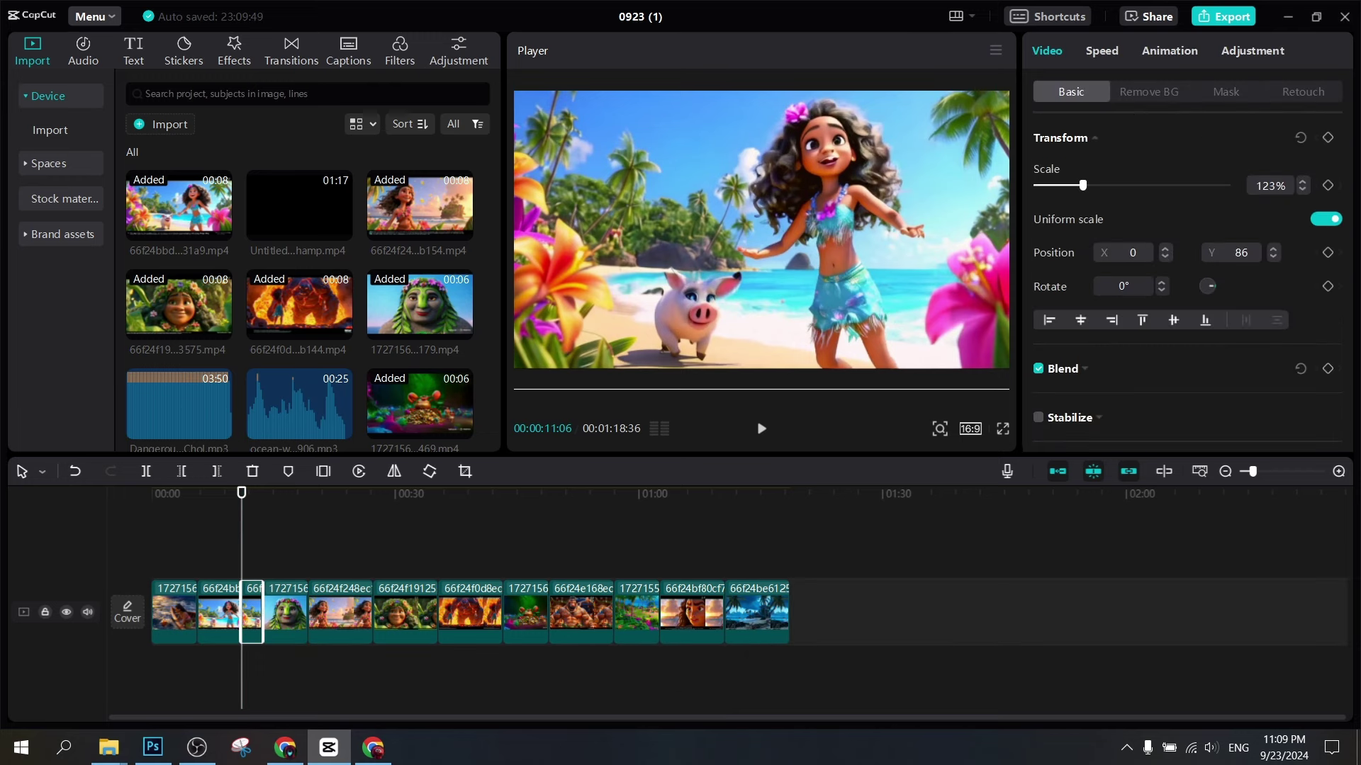
pyautogui.press('Delete')
# Enlarge the green stone-faced goddess clip to a scale of 120% and play it back into the sunset clip
pyautogui.click(258, 494)
pyautogui.click(259, 612)
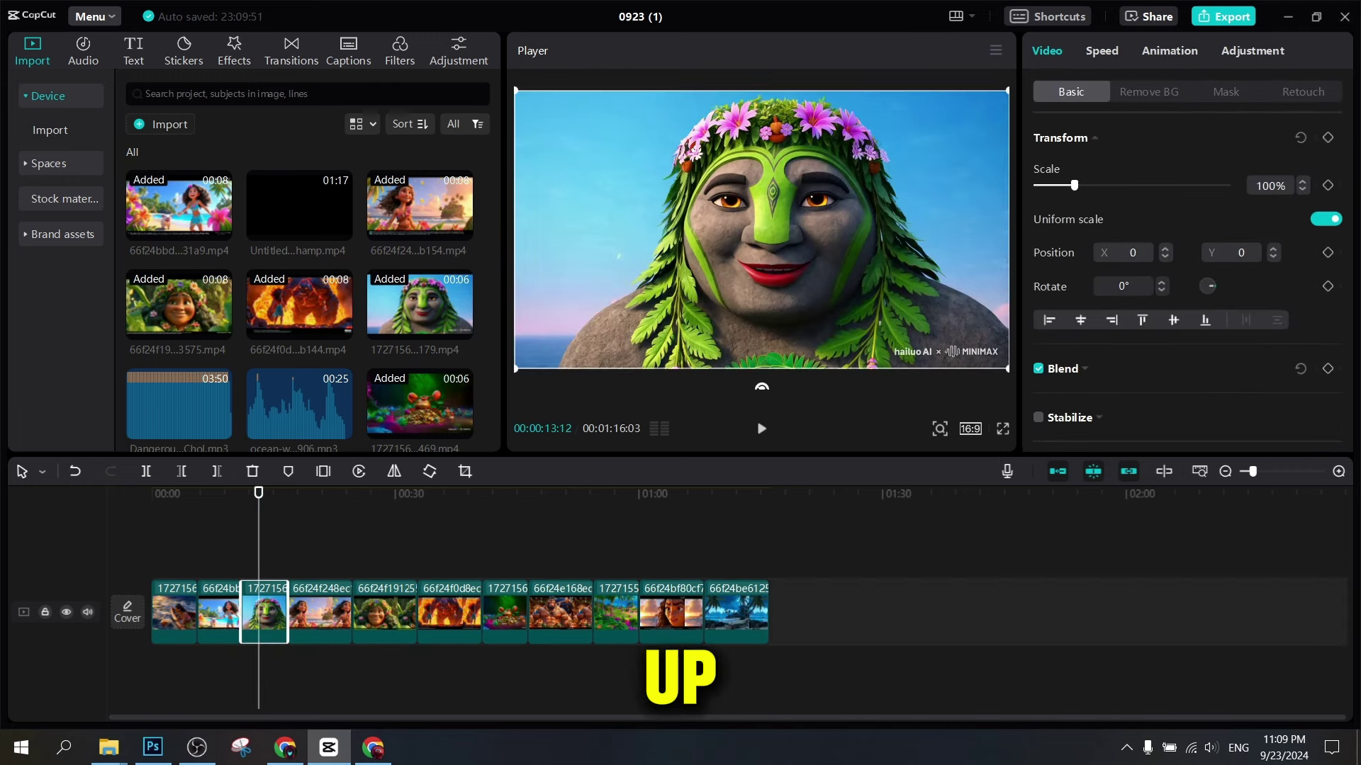
pyautogui.press('space')
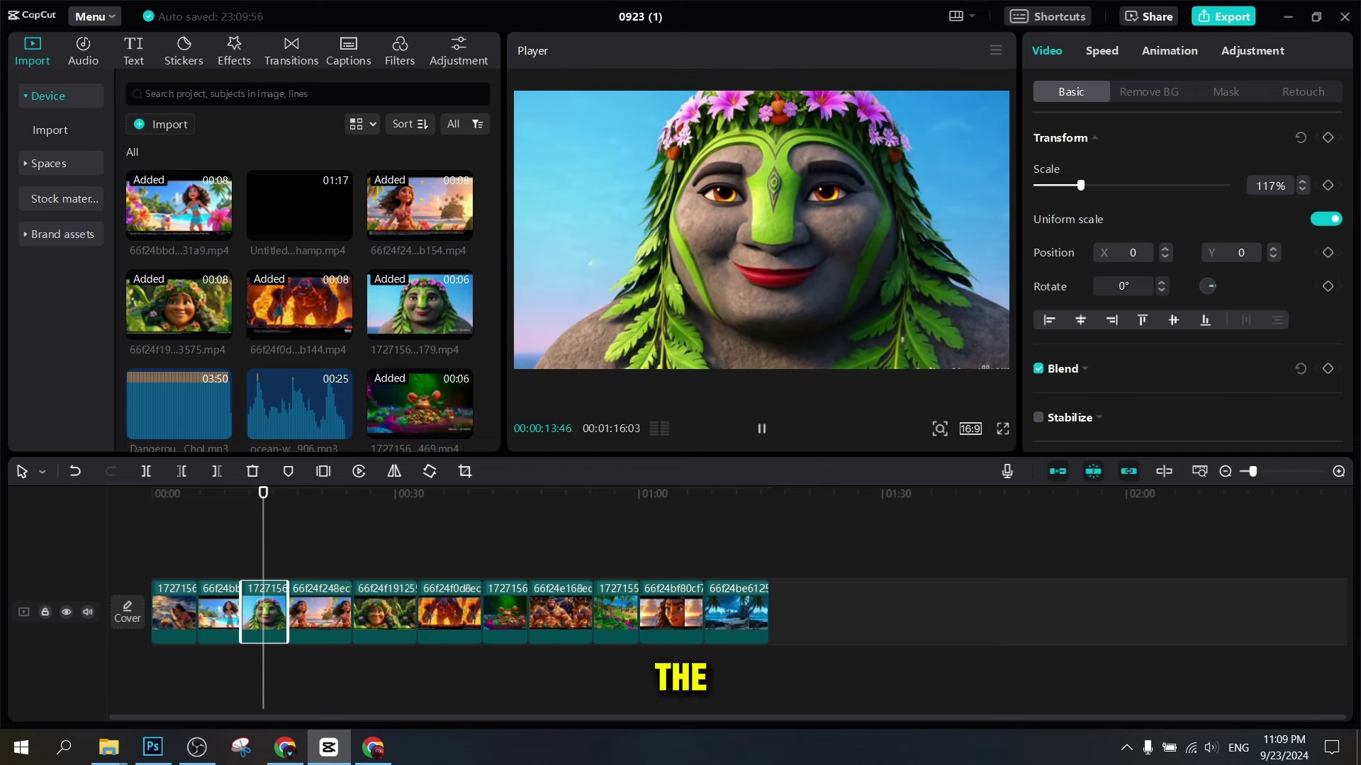
pyautogui.scroll(3, 761, 230)
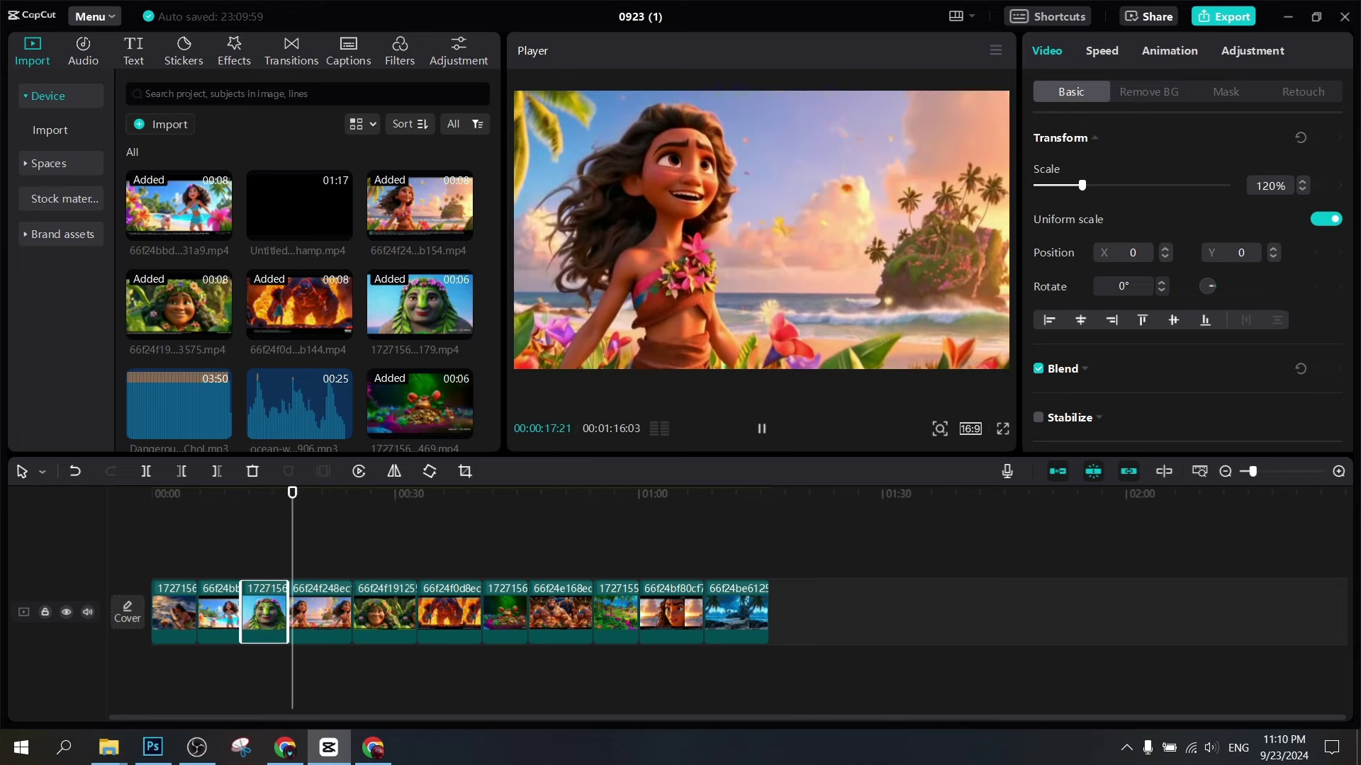
pyautogui.press('space')
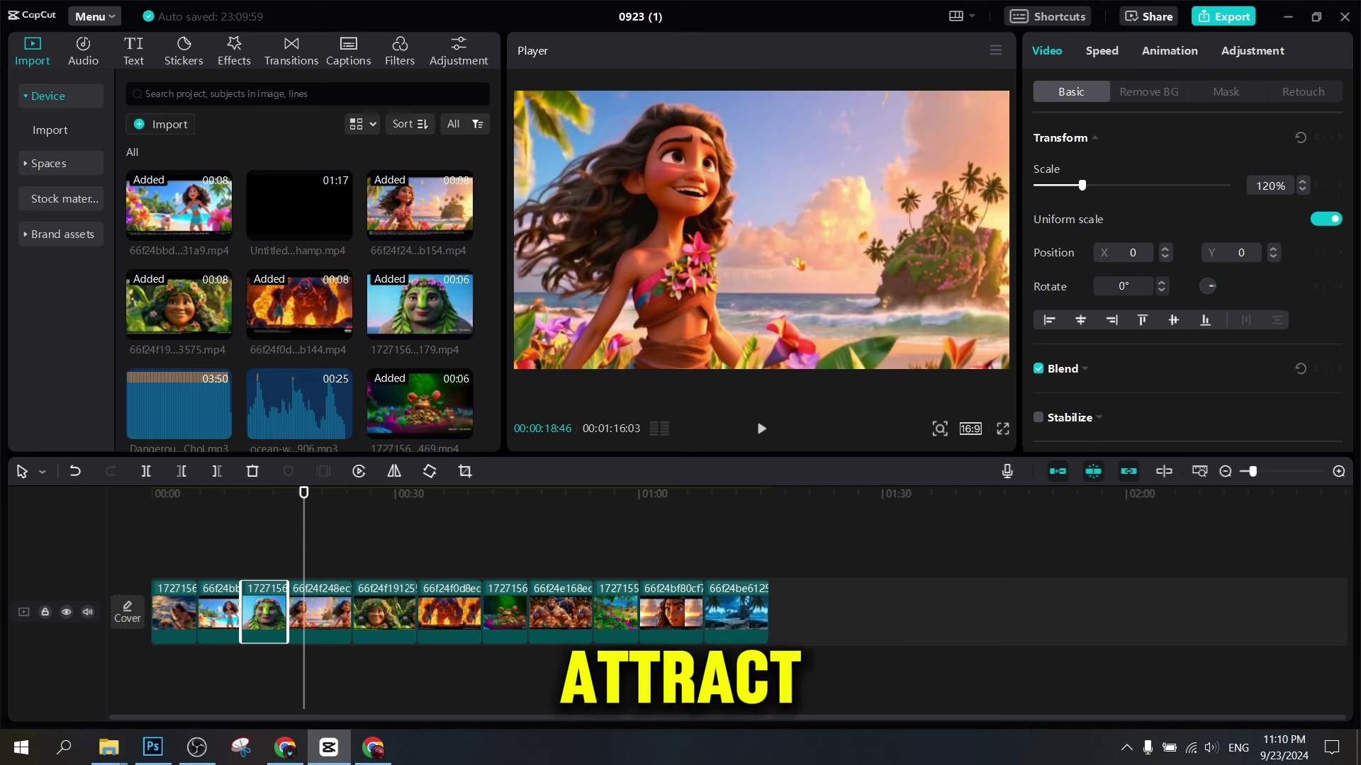
# Rearrange the clips so the island village and the stone-faced goddess follow the opening boat clip, in that order
pyautogui.moveTo(586, 616); pyautogui.dragTo(203, 615)
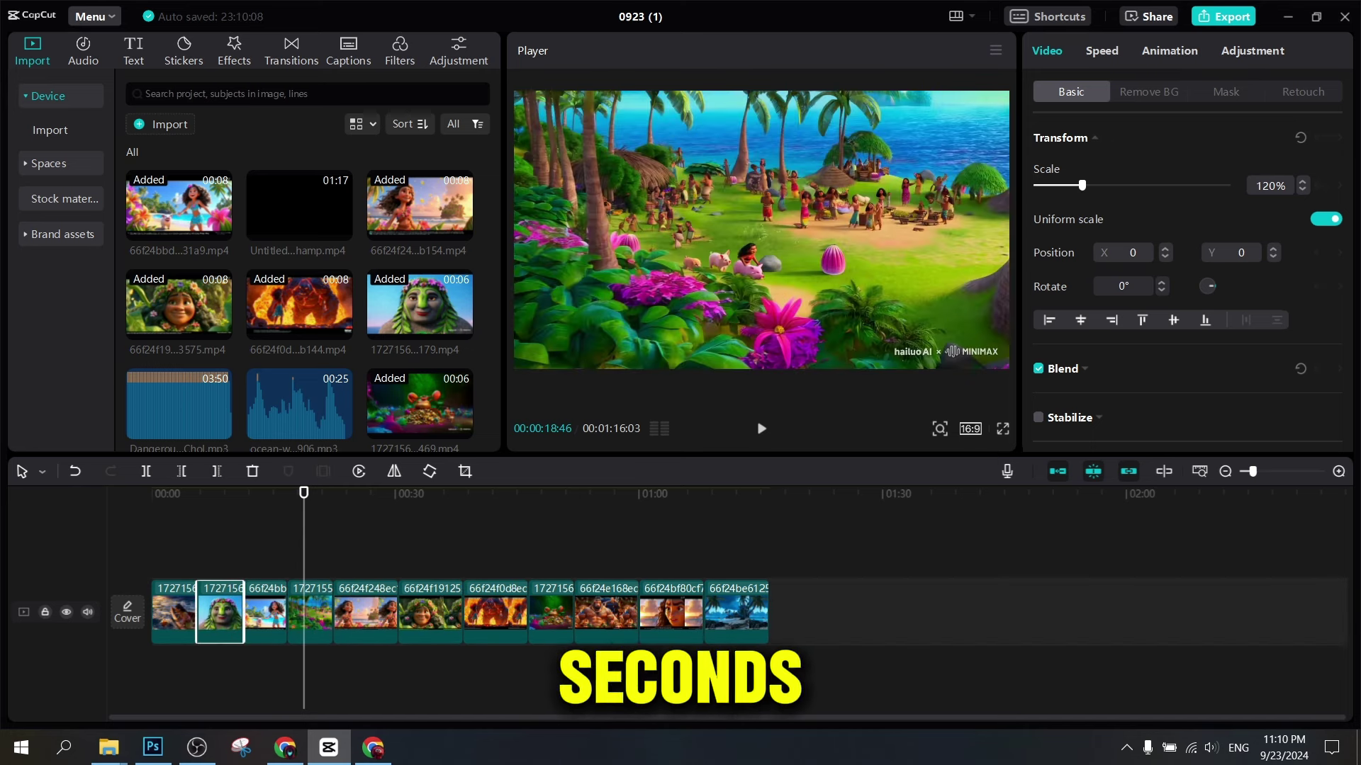
pyautogui.moveTo(309, 613); pyautogui.dragTo(220, 614)
pyautogui.click(208, 539)
pyautogui.press('space')
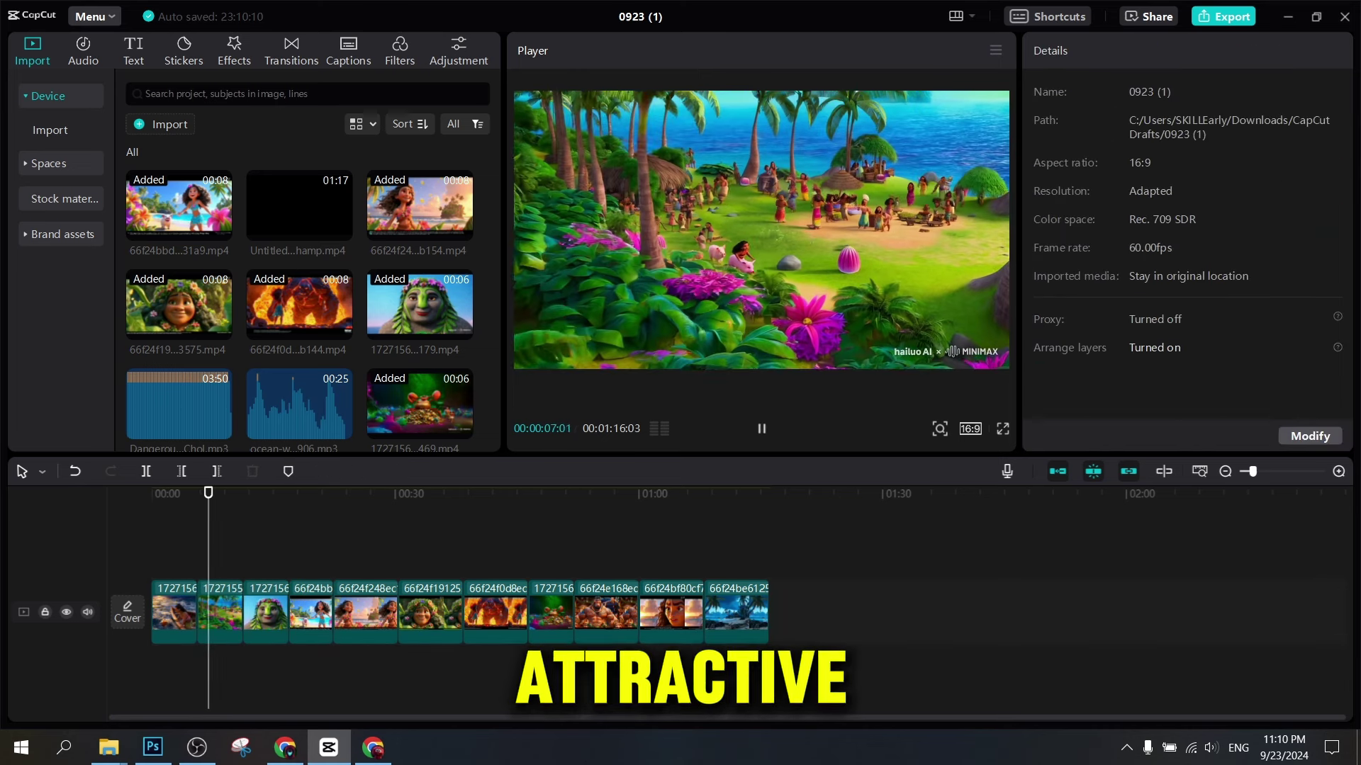
# Set the scale of the island village clip to 120%
pyautogui.click(219, 611)
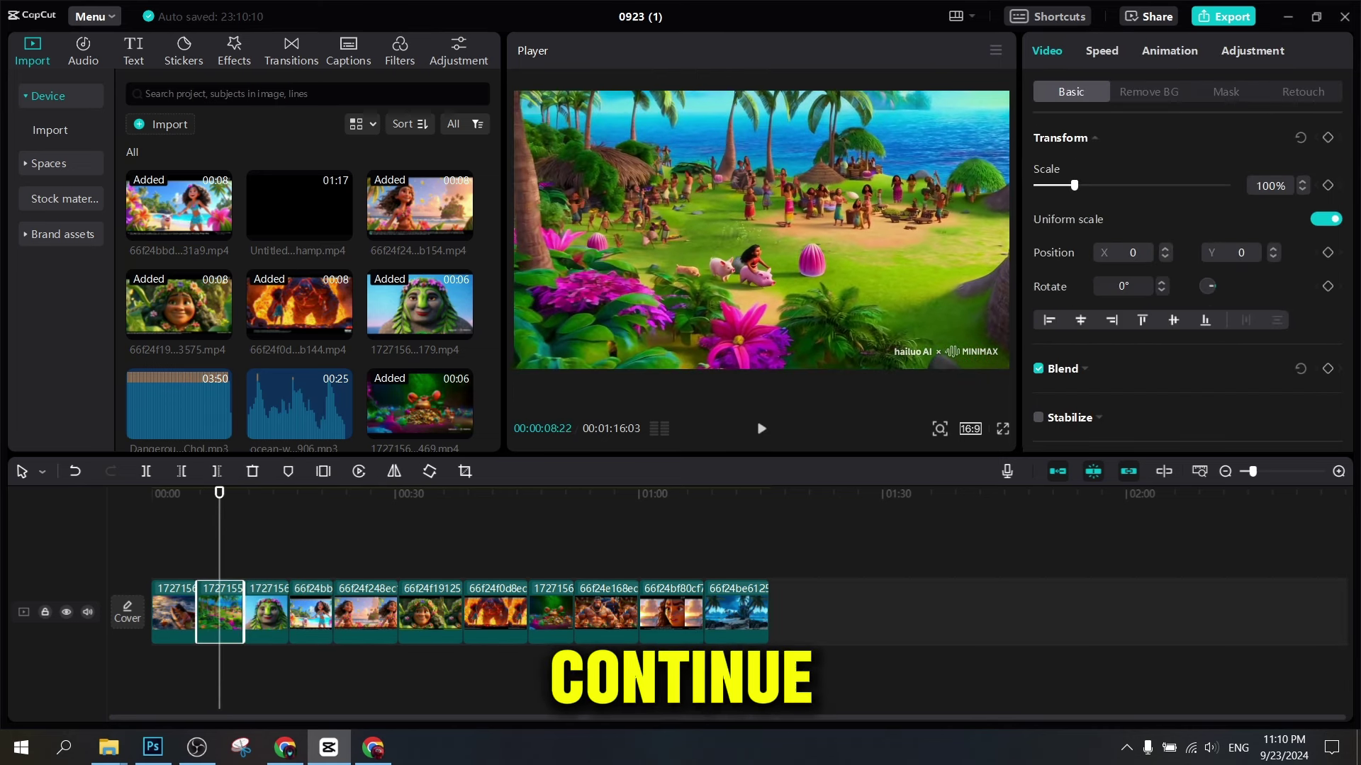
pyautogui.moveTo(1074, 185); pyautogui.dragTo(1083, 185)
pyautogui.scroll(3, 727, 612)
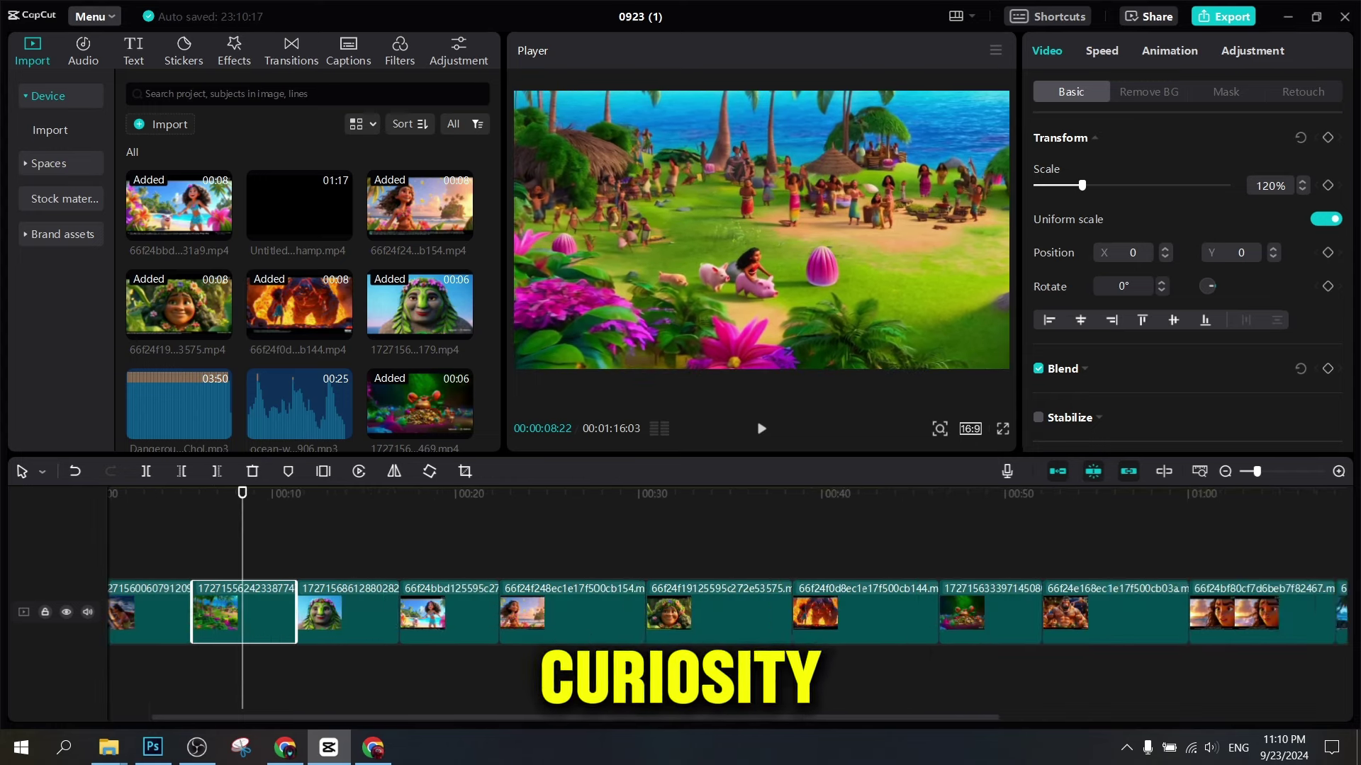
pyautogui.scroll(-2, 727, 613)
# Play back the opening sequence and move the lava monster clip to directly after the beach clip with the pig
pyautogui.press('space')
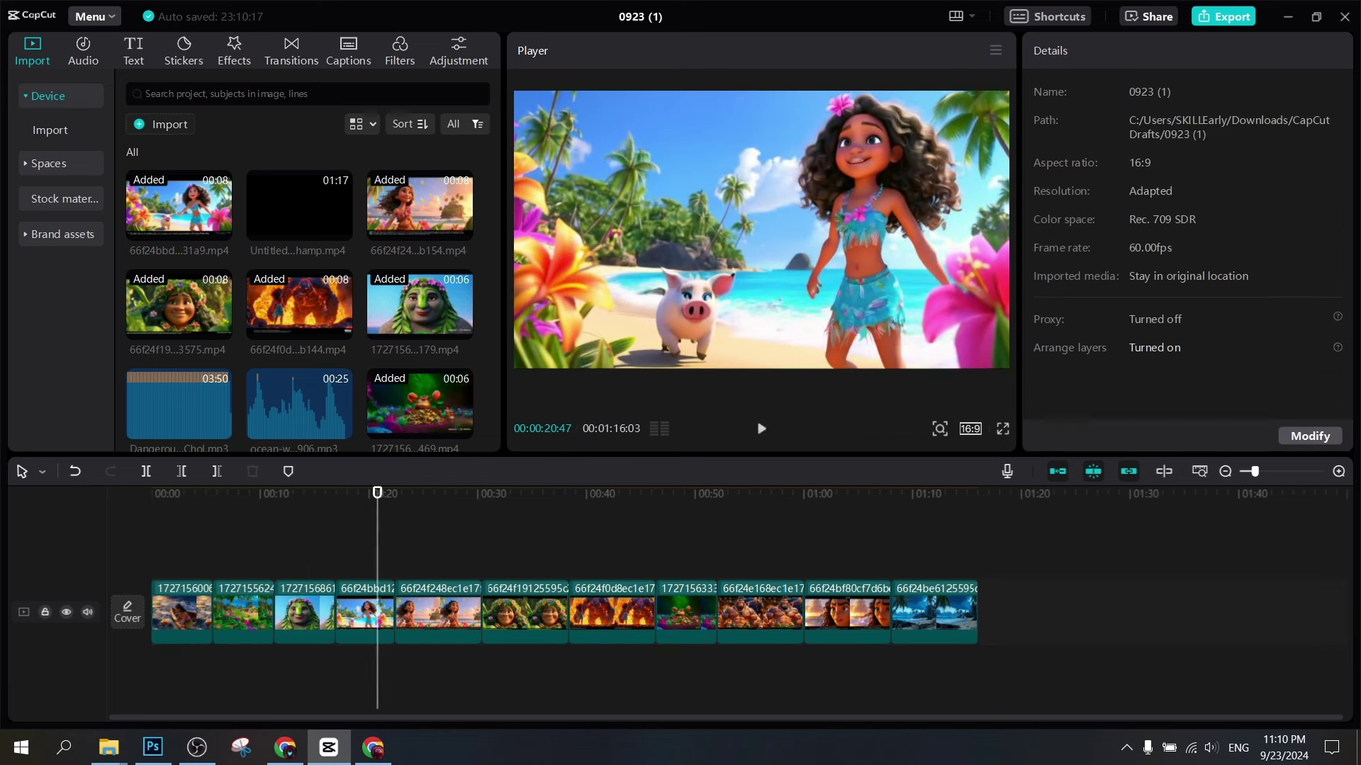
pyautogui.click(620, 494)
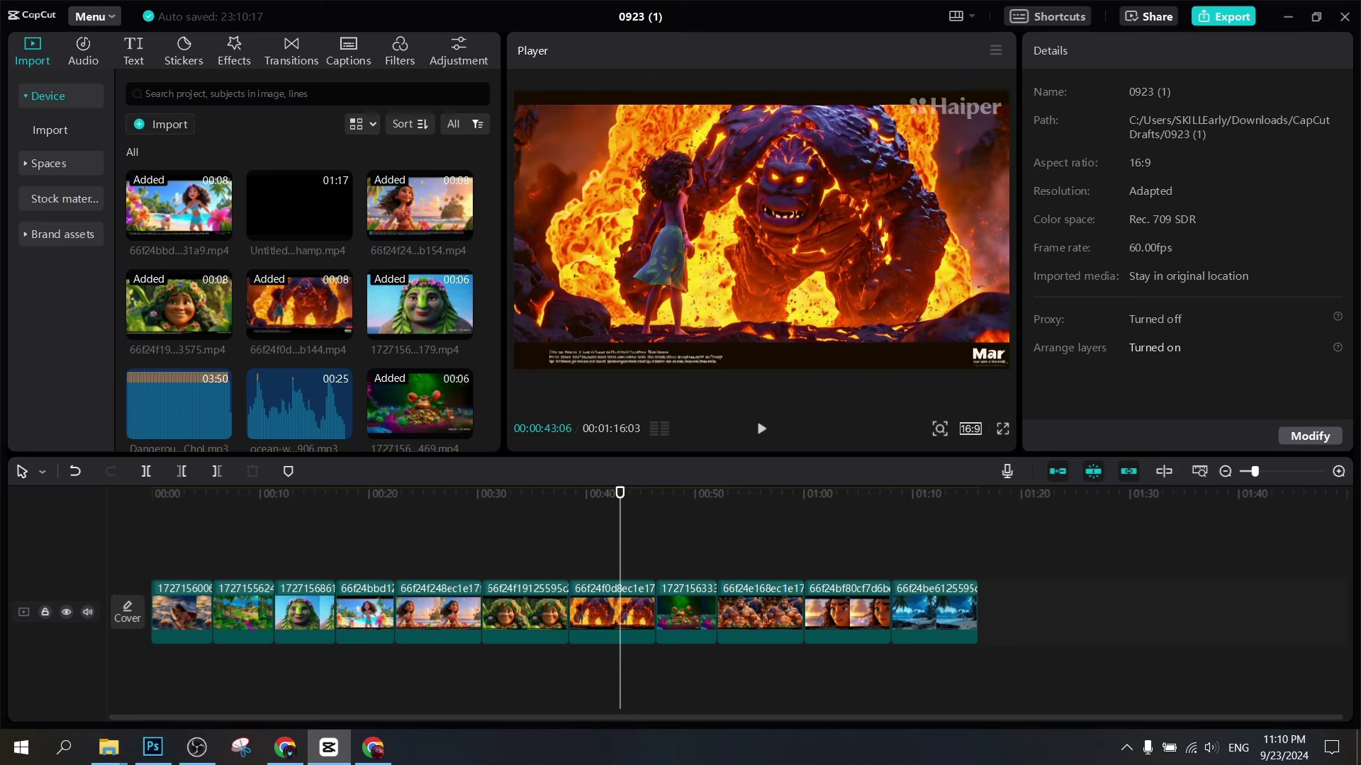
pyautogui.moveTo(613, 613); pyautogui.dragTo(438, 613)
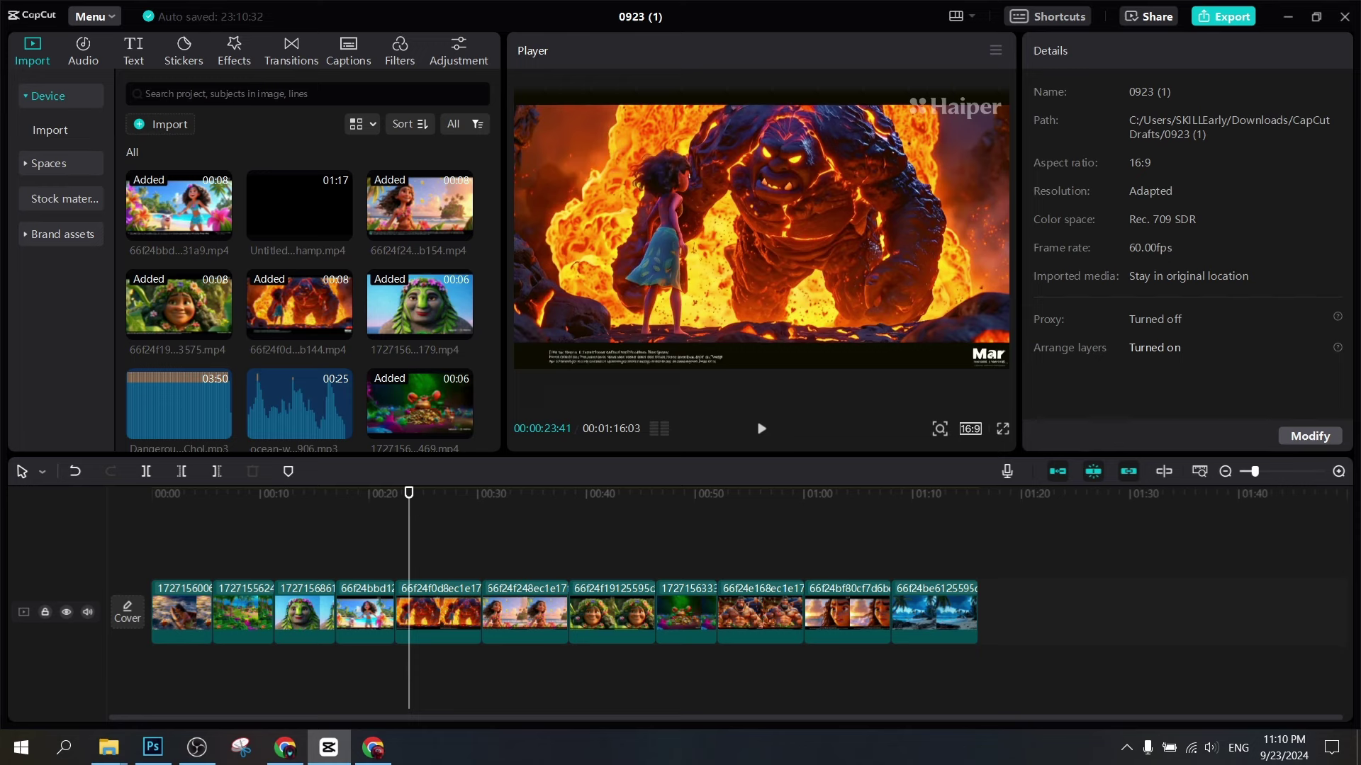
# Enlarge the lava monster clip to a scale of 128% and cut off everything in it after 00:00:28:03
pyautogui.click(438, 613)
pyautogui.moveTo(1074, 185); pyautogui.dragTo(1085, 185)
pyautogui.press('space')
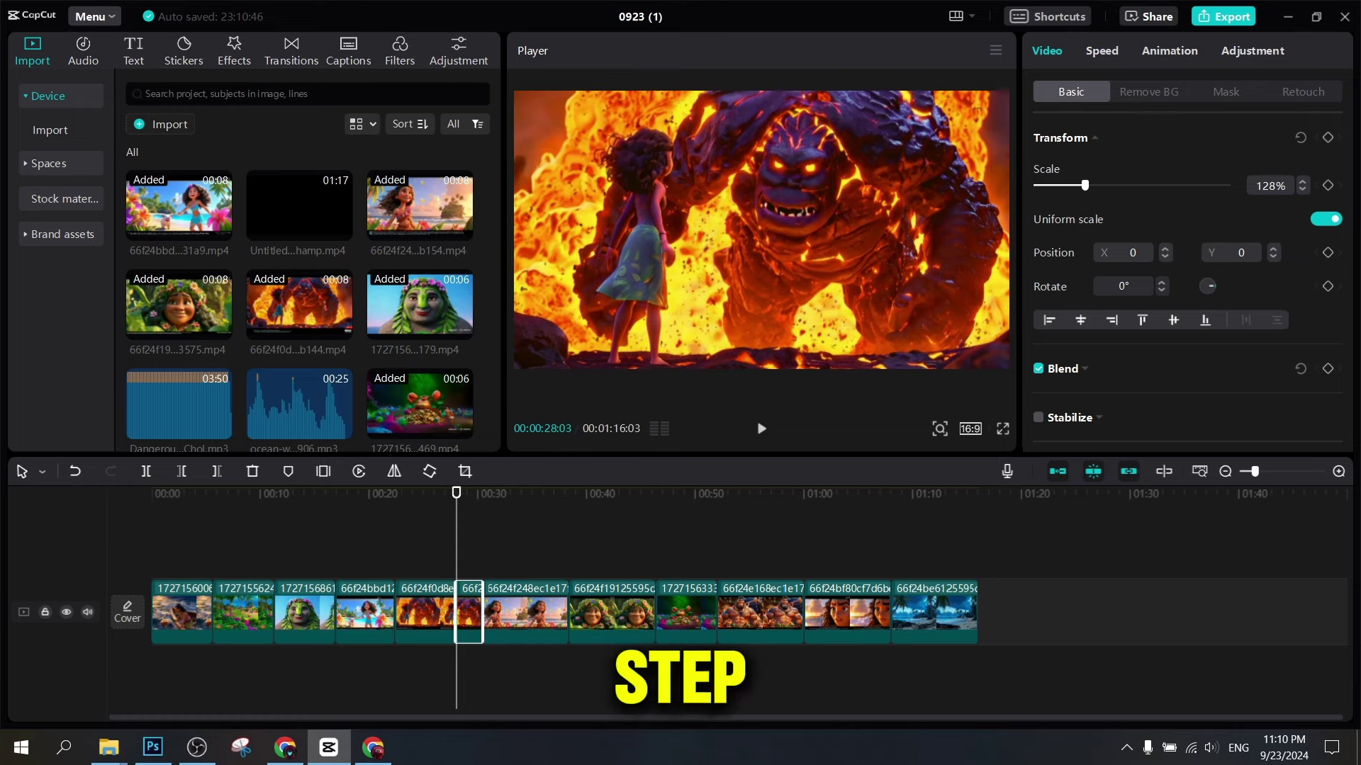
pyautogui.press('Delete')
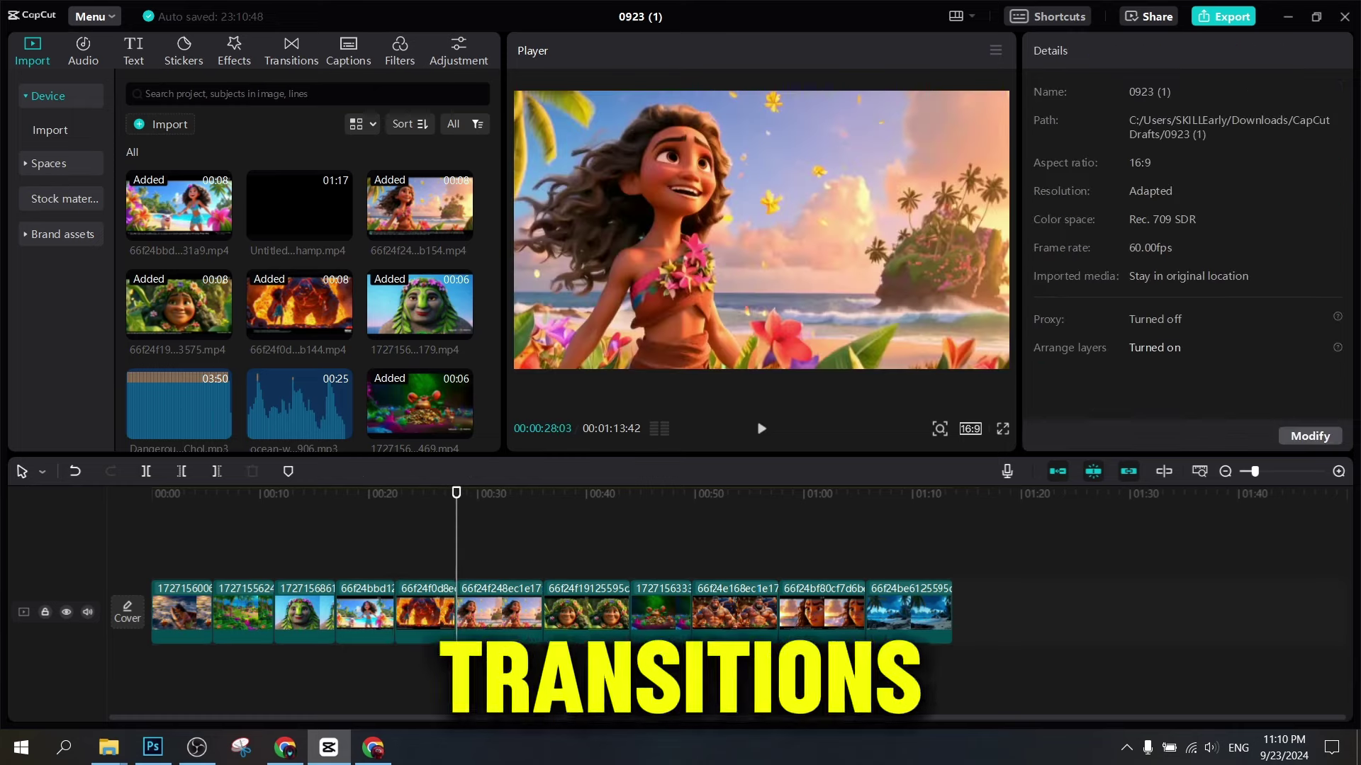
# Play the clip of Moana beside the sunset island, split it at 00:00:33:22 and delete the remainder
pyautogui.press('space')
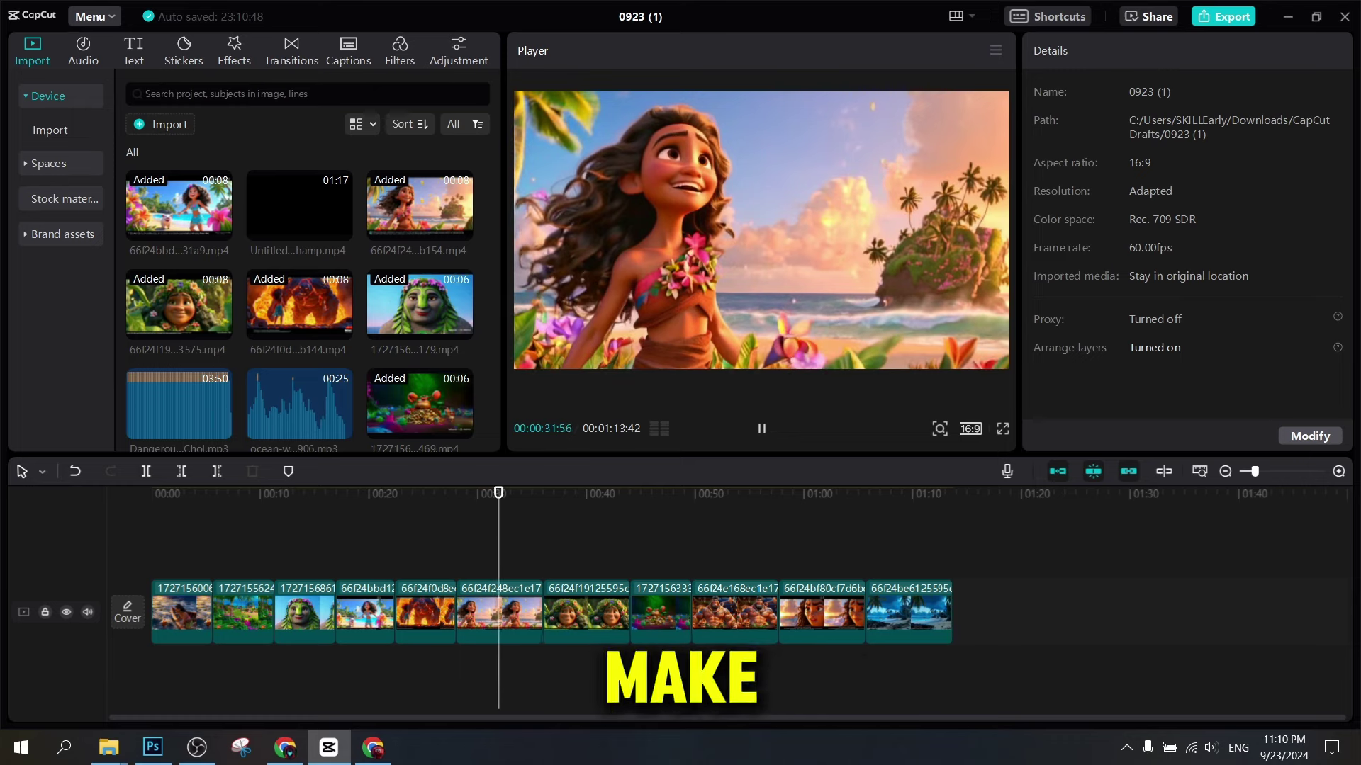
pyautogui.press('space')
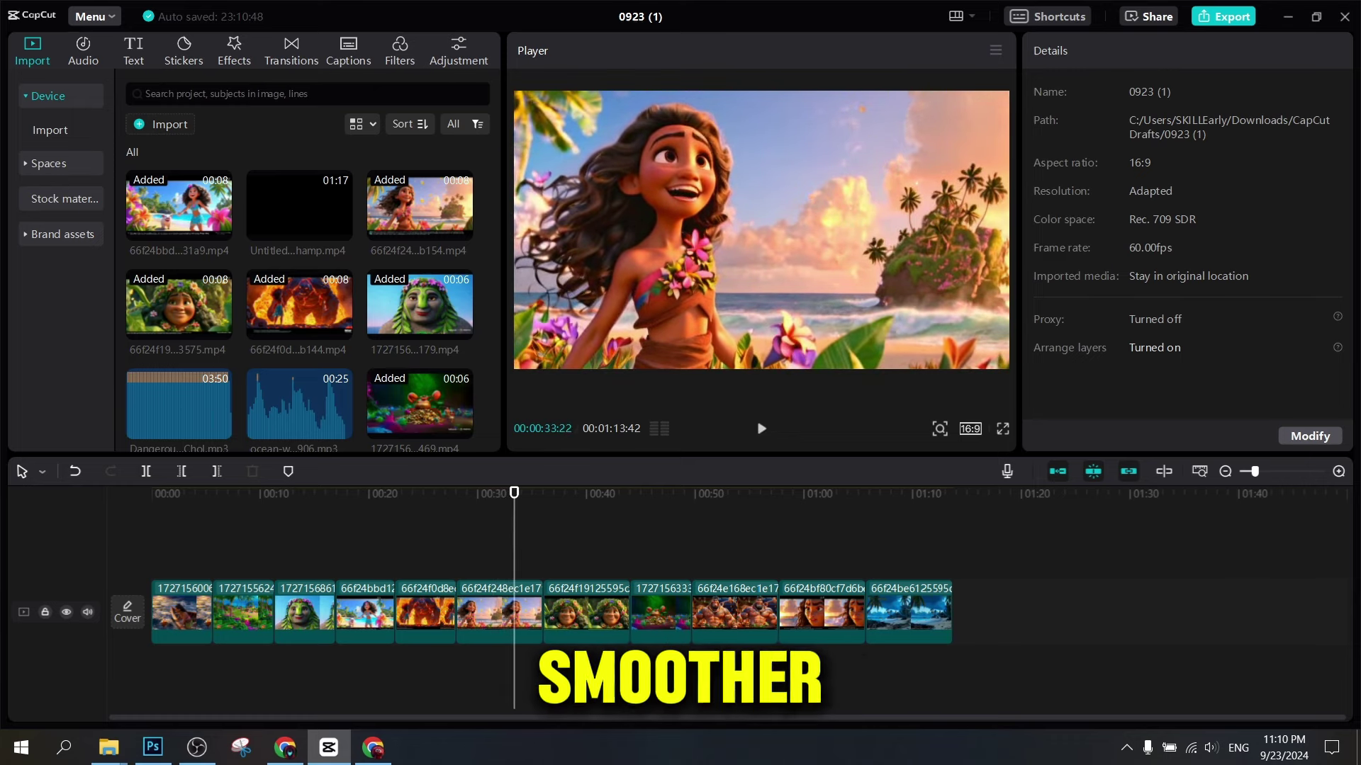
pyautogui.press('a')
pyautogui.click(528, 611)
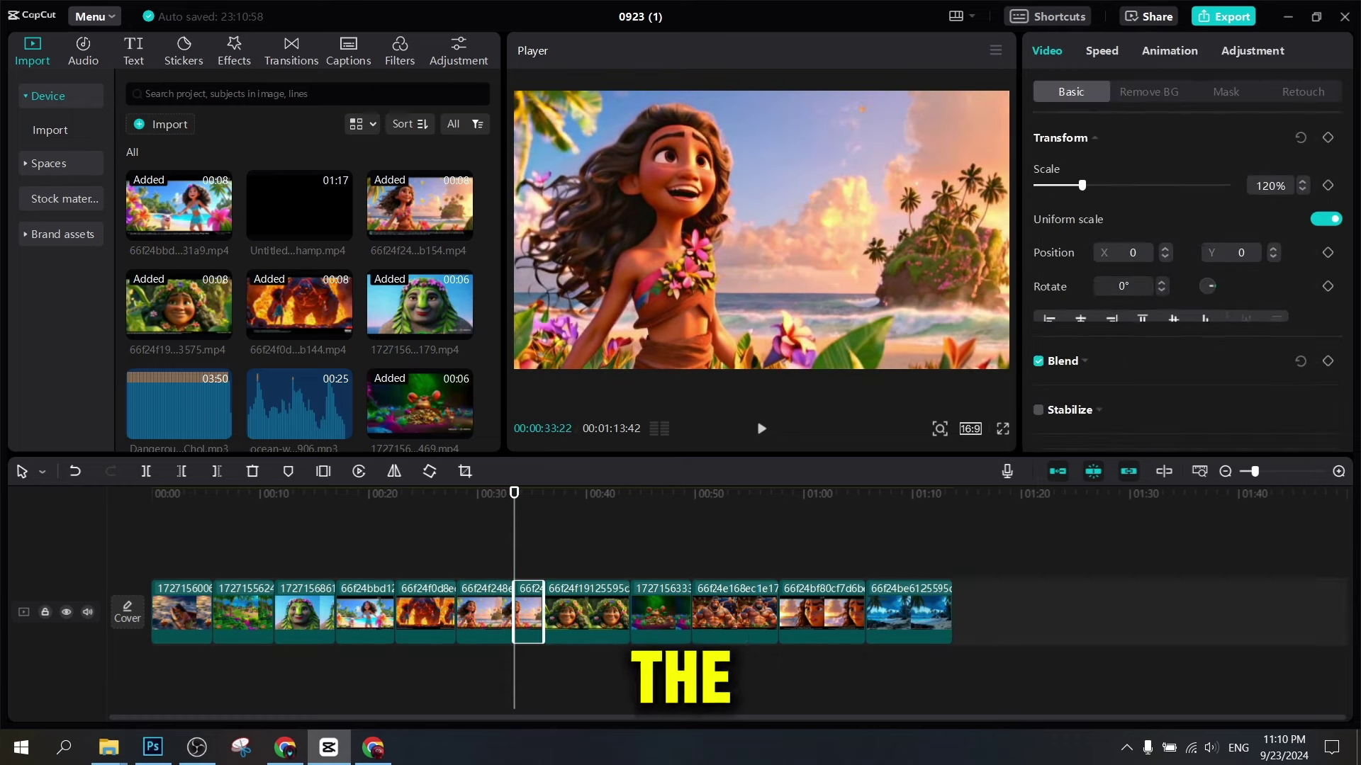
pyautogui.press('Delete')
# Enlarge the clip of the smiling face with the flower crown to a scale of 123% and preview it
pyautogui.press('space')
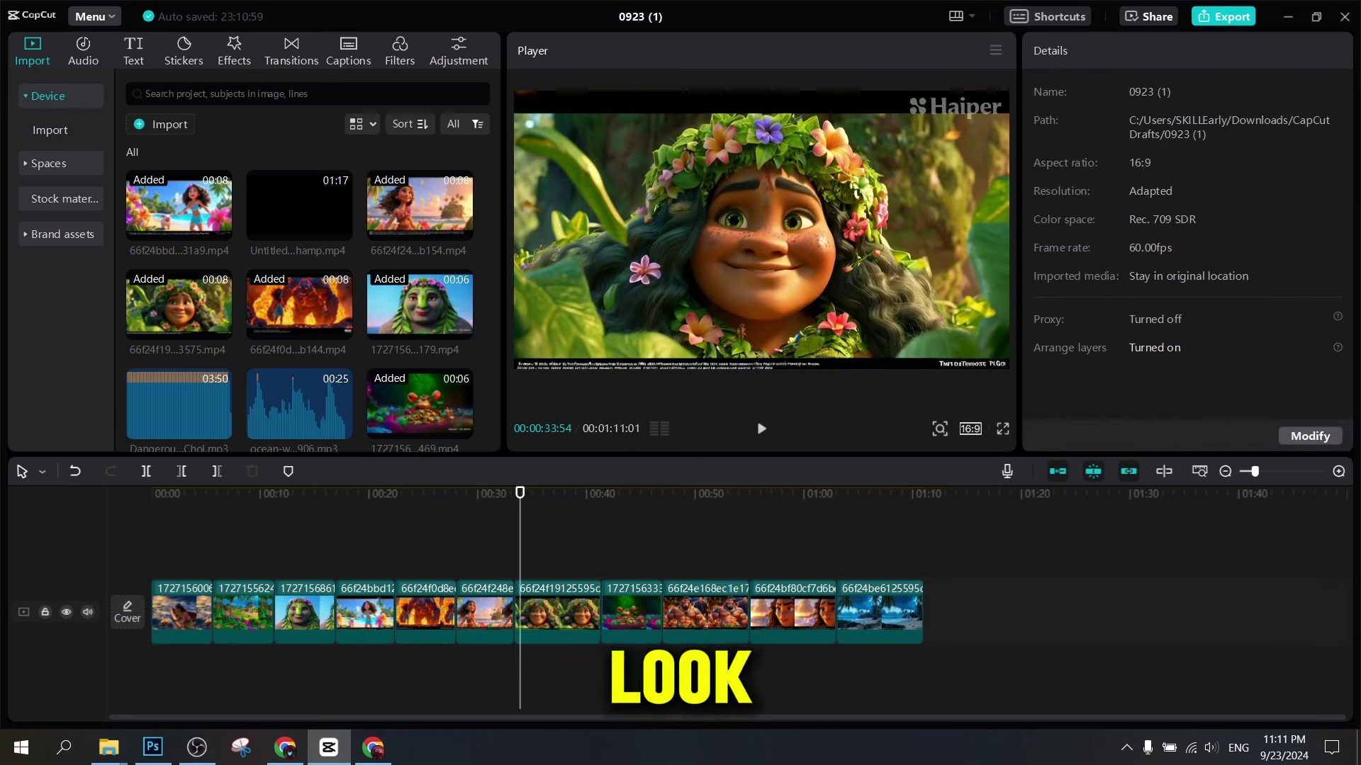
pyautogui.press('space')
pyautogui.click(557, 610)
pyautogui.moveTo(1074, 185); pyautogui.dragTo(1082, 185)
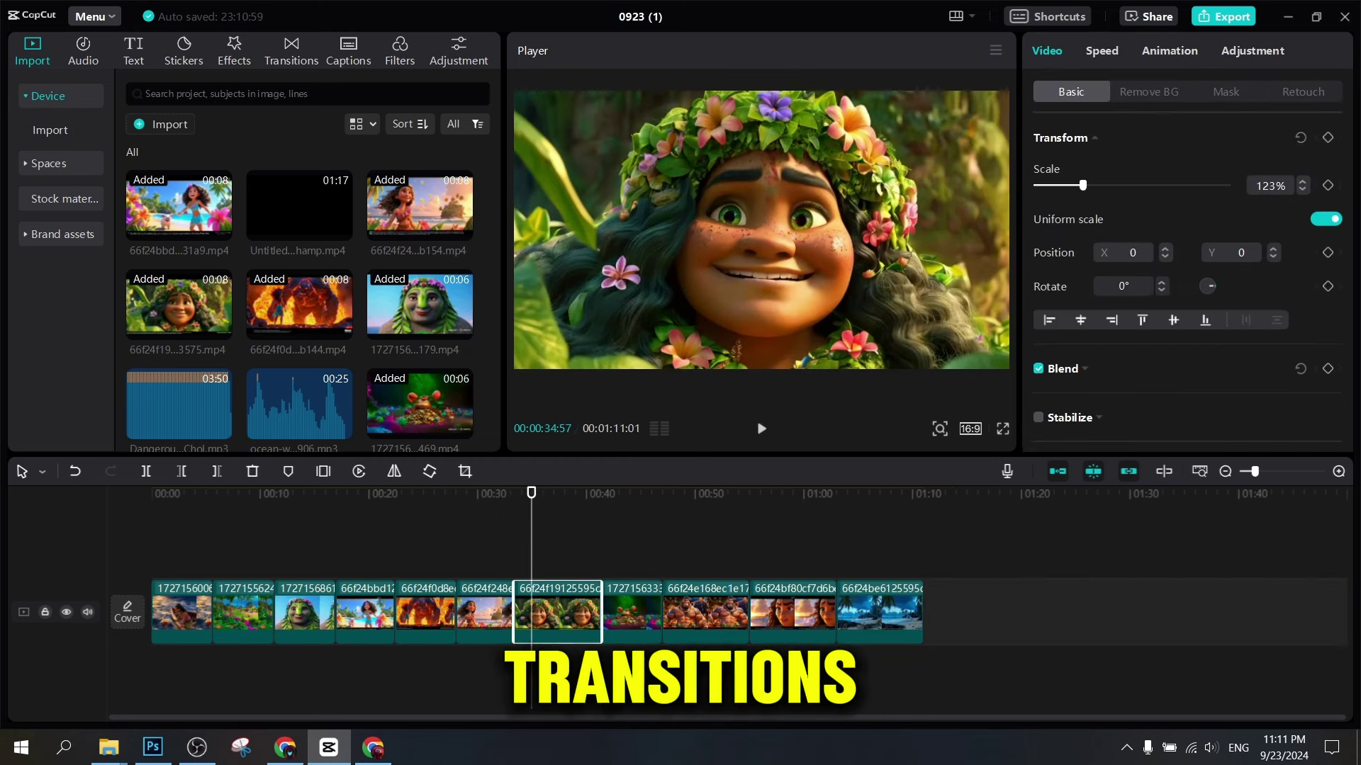
pyautogui.press('space')
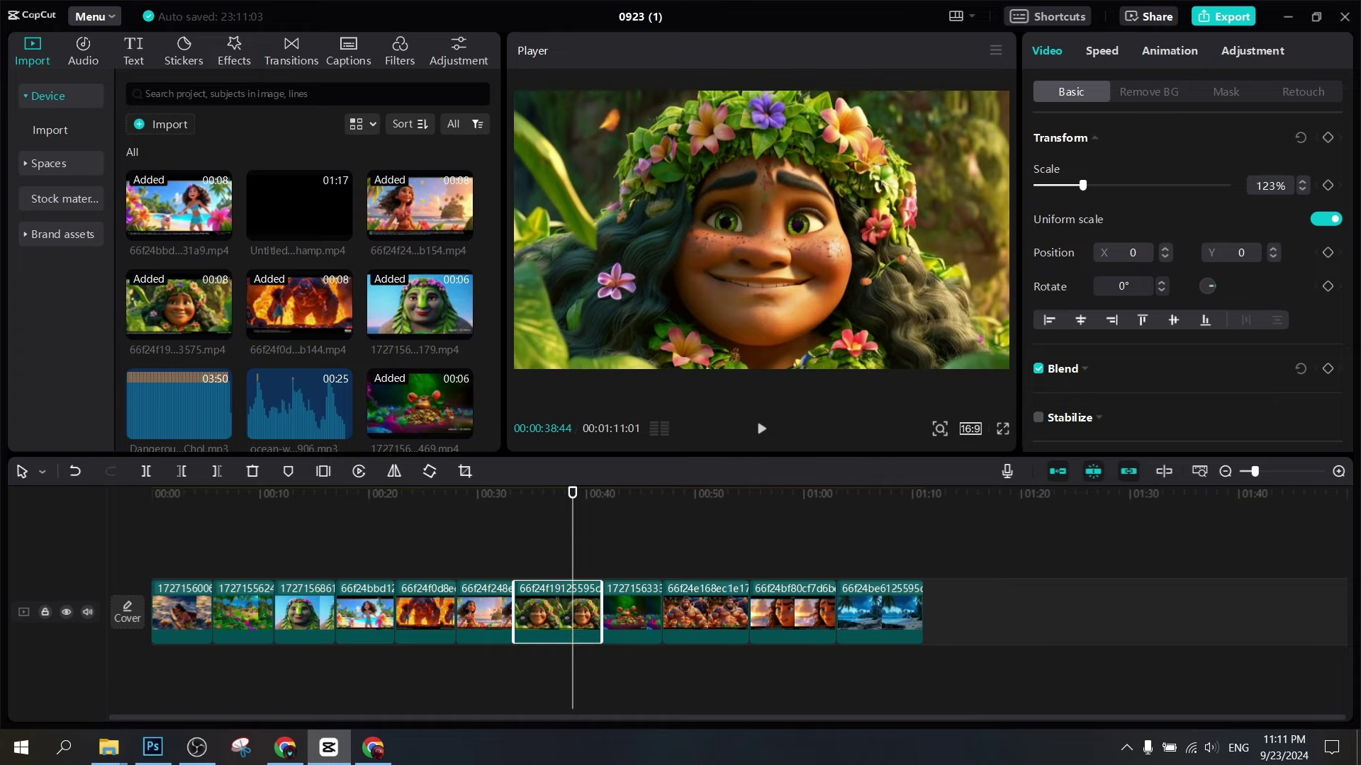
# Speed up the flower-crown face clip to 1.5x, preview it, and raise its speed slightly further
pyautogui.hotkey('ctrl', 'r')
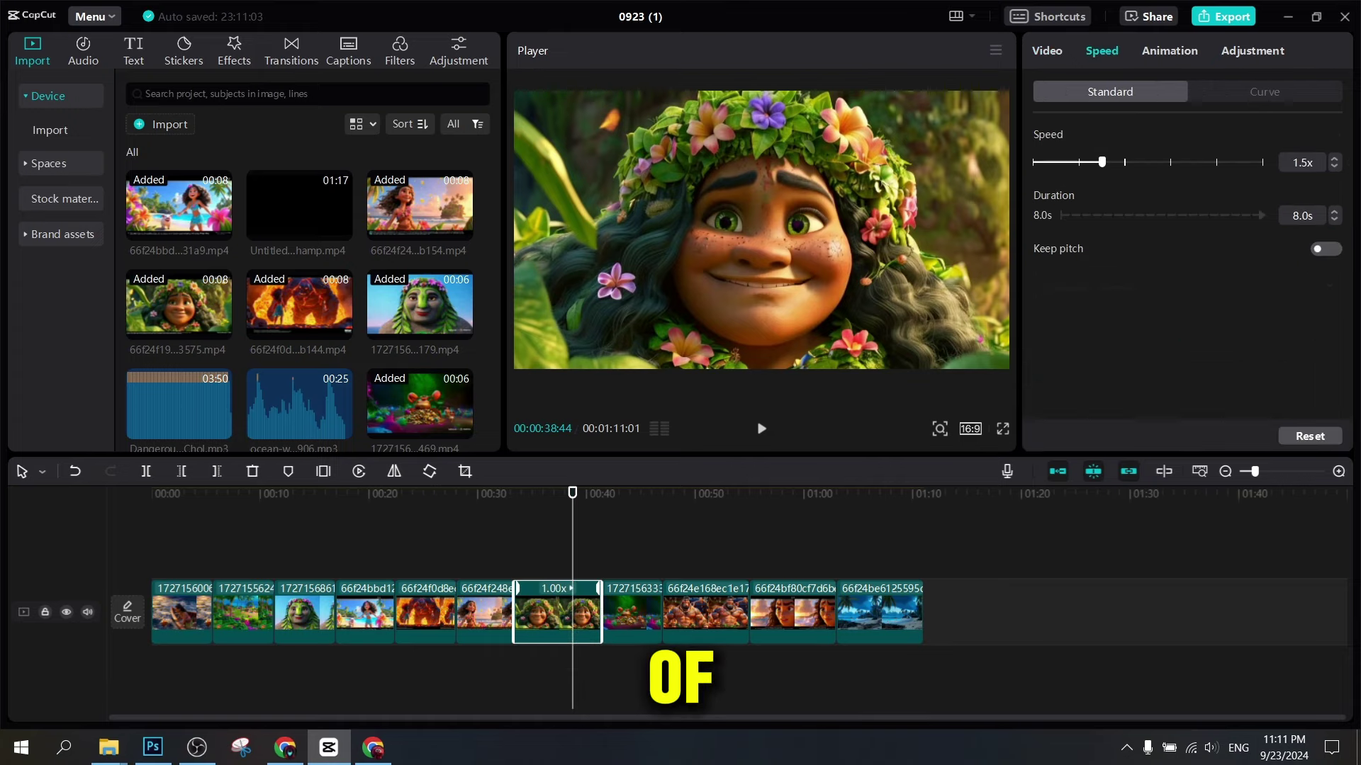
pyautogui.moveTo(572, 494); pyautogui.dragTo(514, 493)
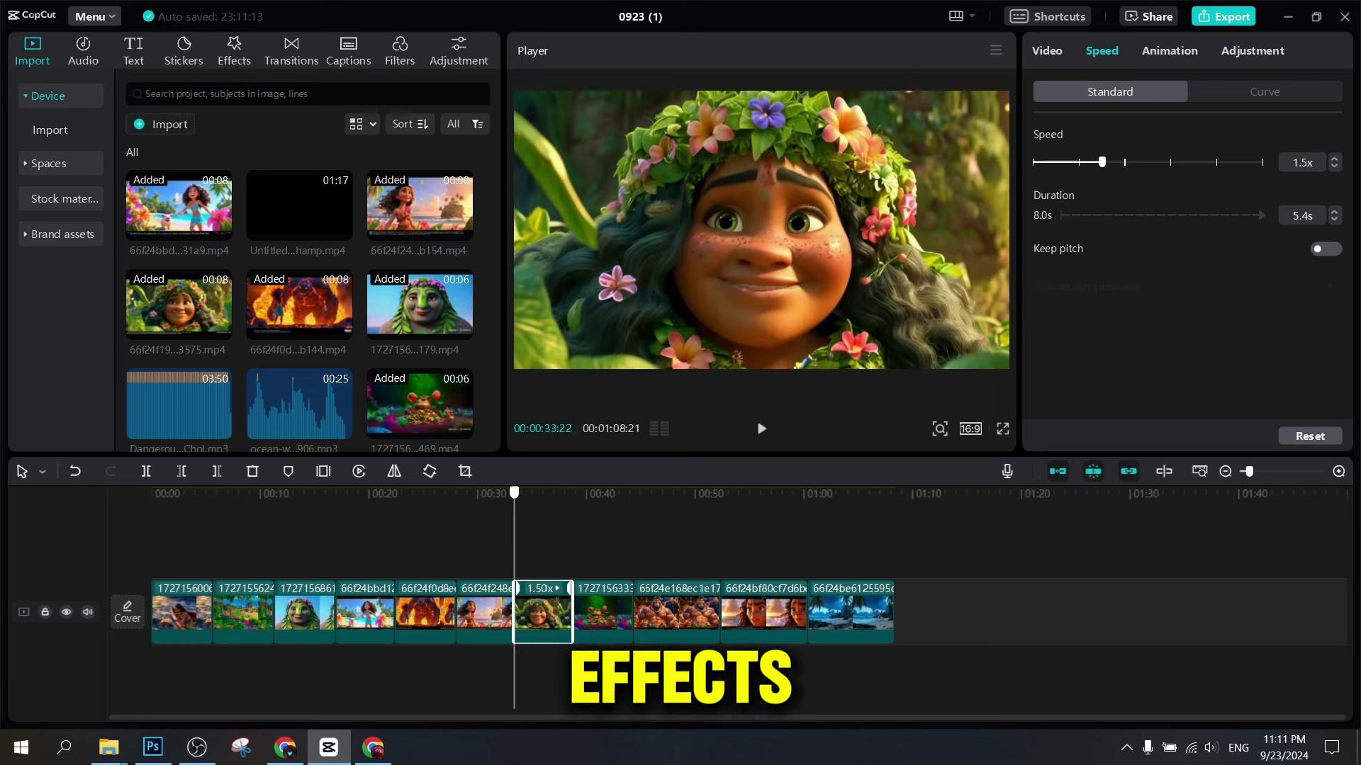
pyautogui.press('space')
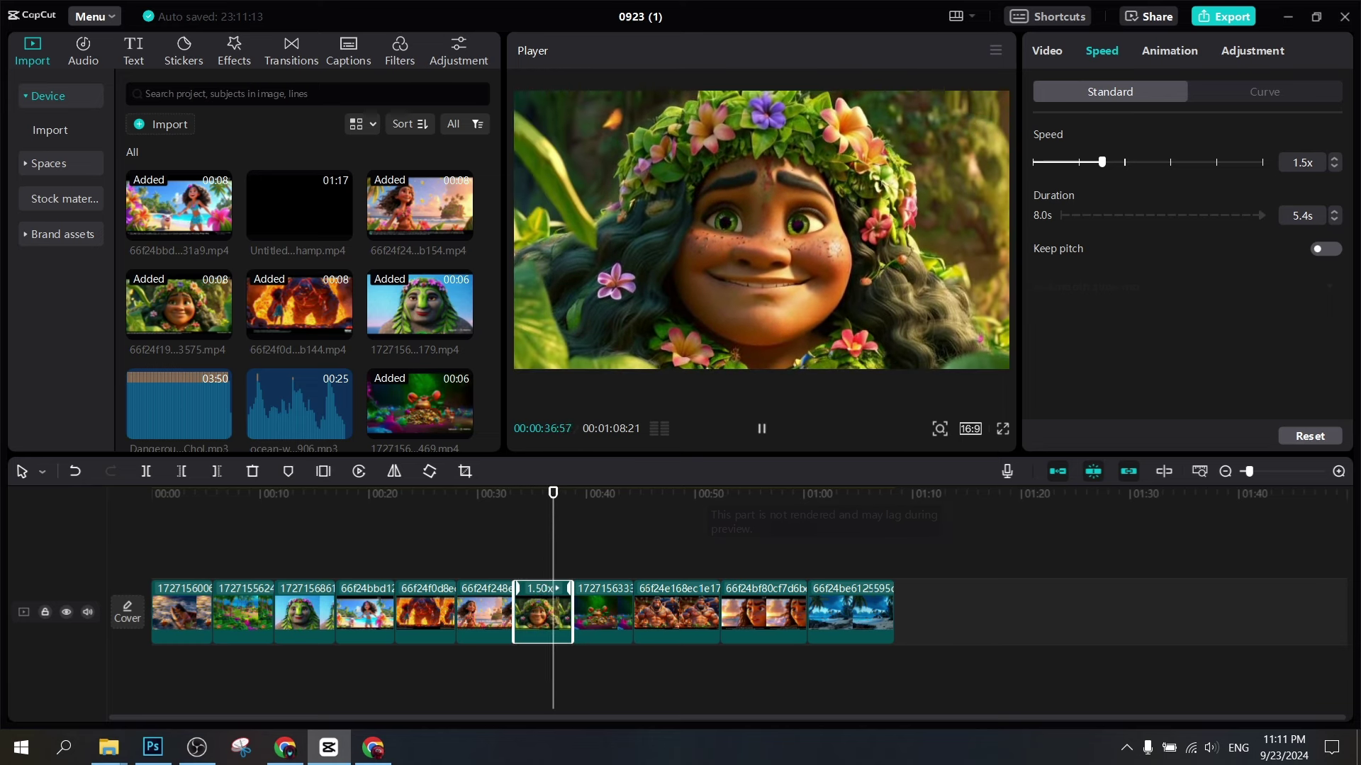
pyautogui.moveTo(1102, 163); pyautogui.dragTo(1111, 162)
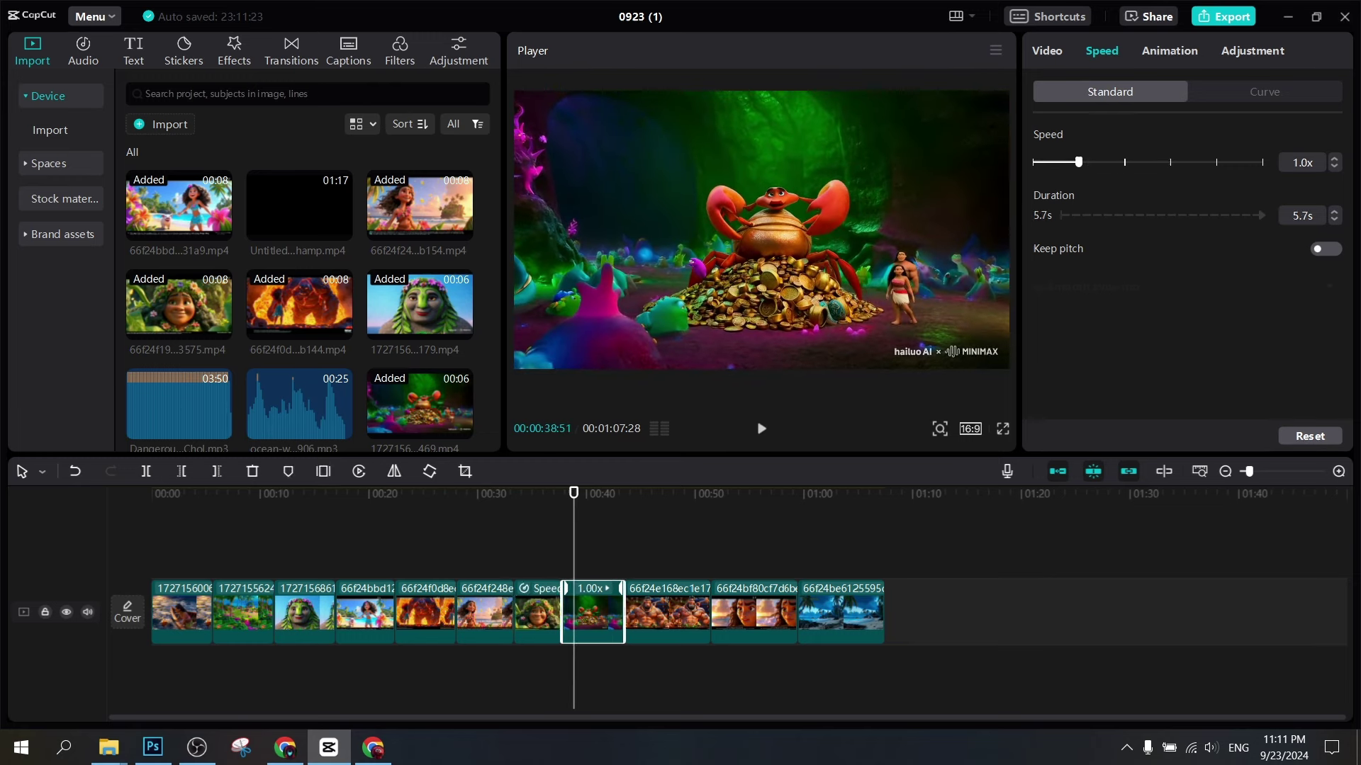
# Set the scale of the giant crab treasure clip to 119% and play it through to the next clip
pyautogui.click(1046, 50)
pyautogui.moveTo(1072, 185); pyautogui.dragTo(1078, 185)
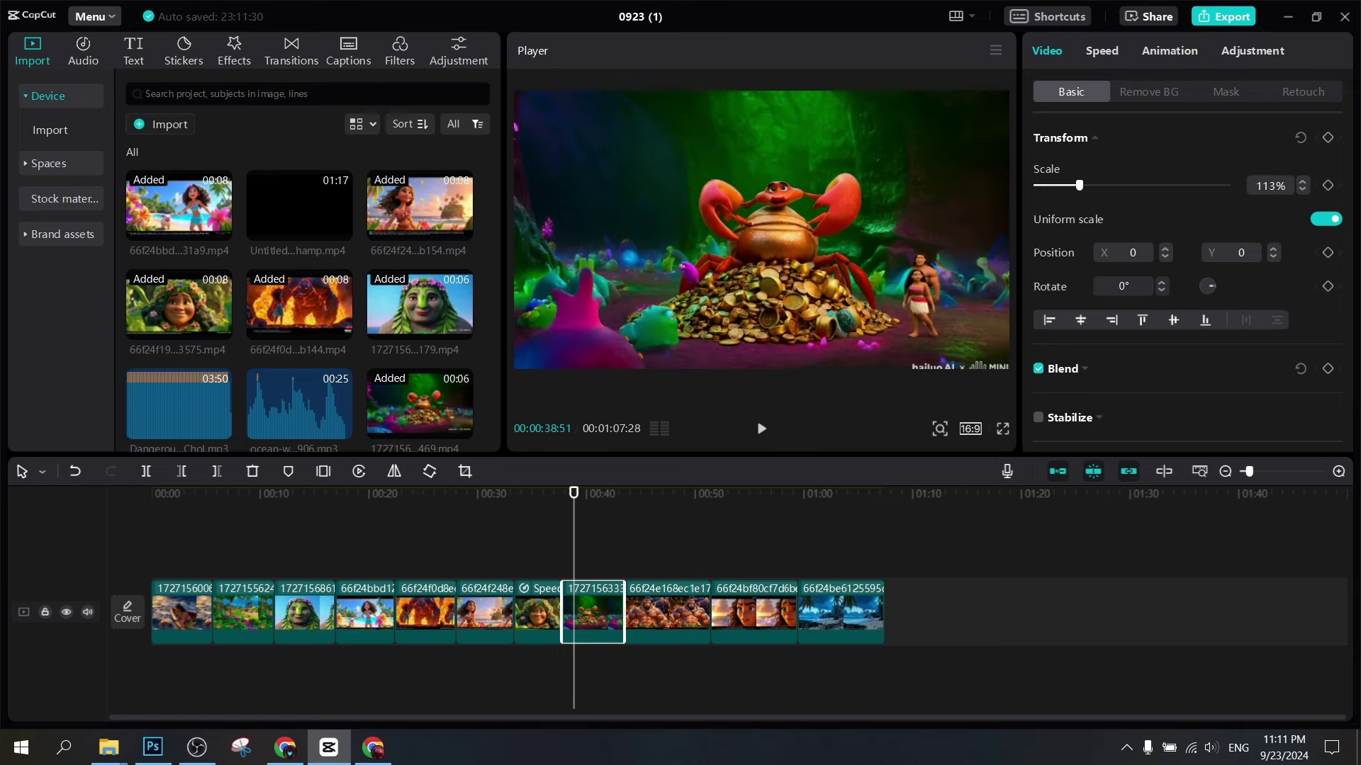
pyautogui.press('space')
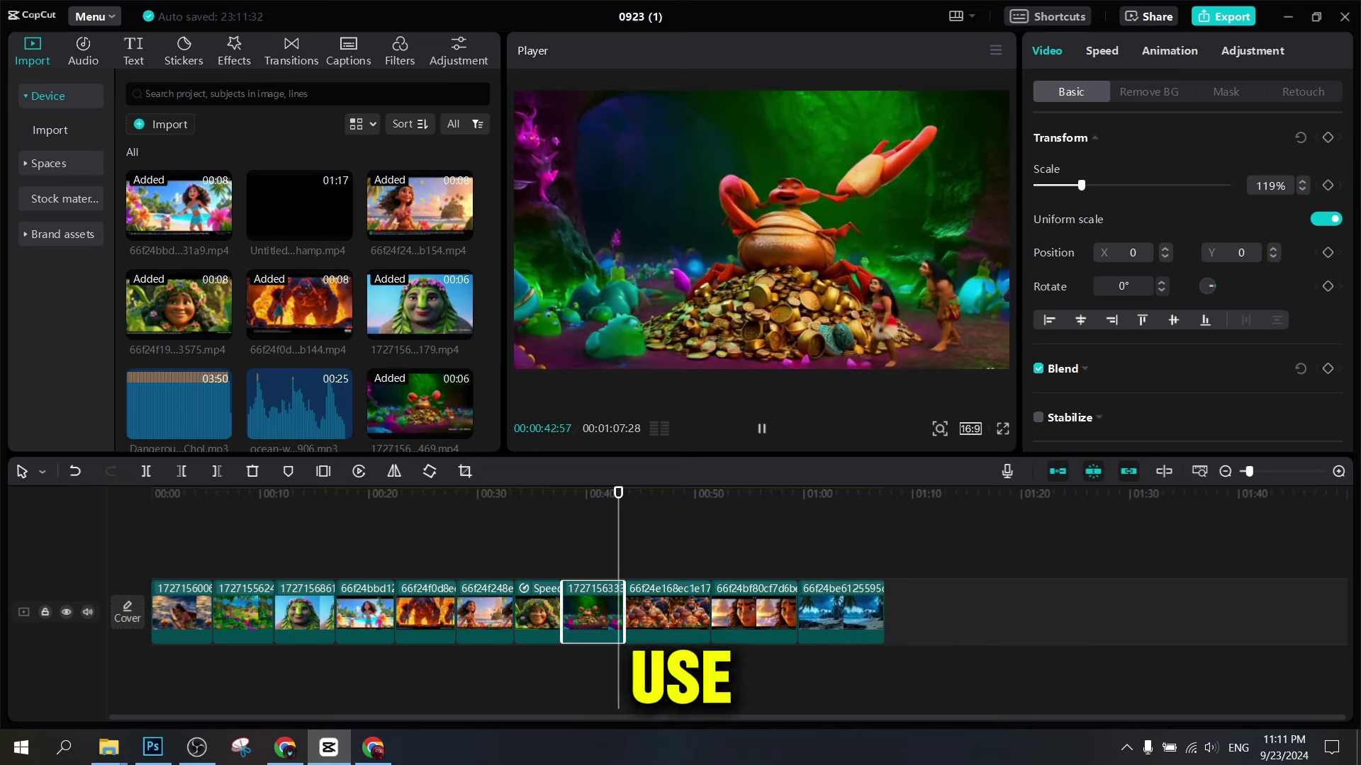
pyautogui.press('space')
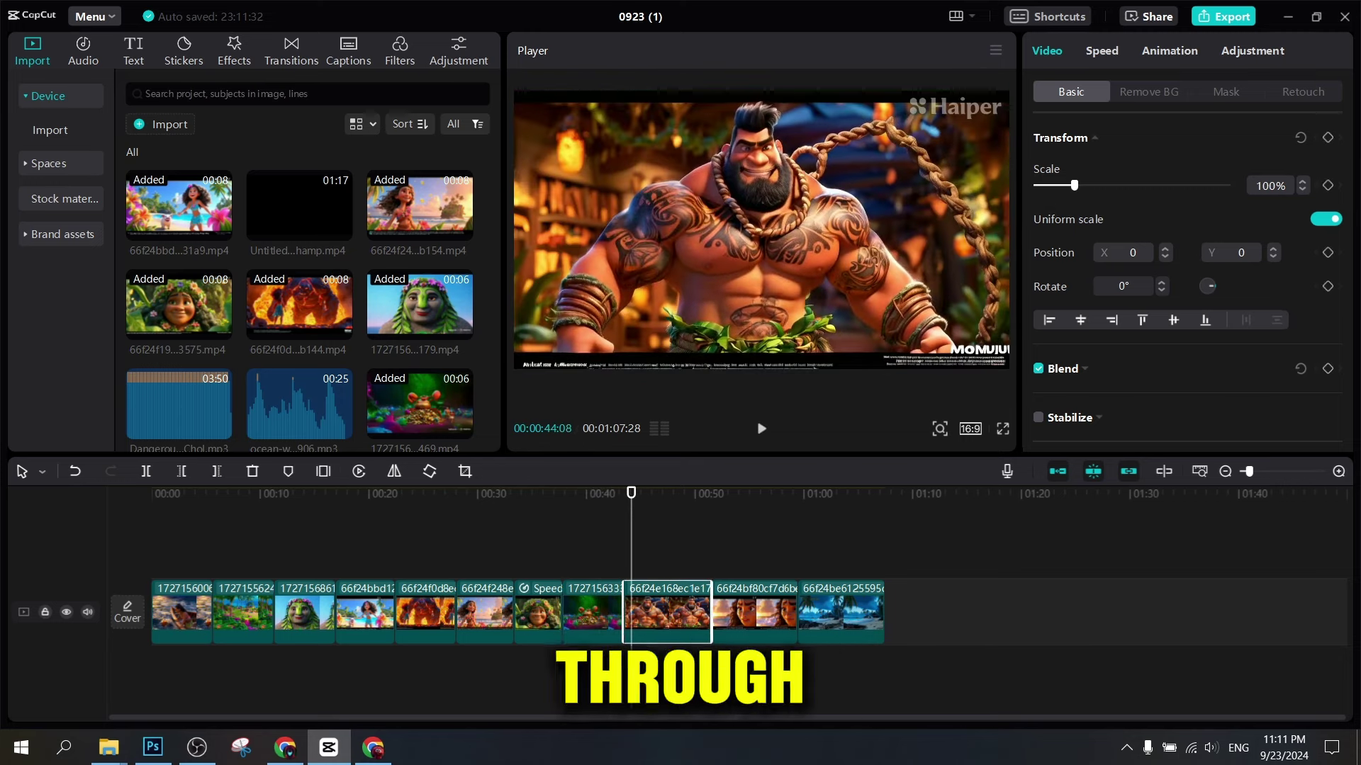
# Enlarge the tattooed strongman clip to a scale of 136% and cut off everything in it after 00:00:46:30
pyautogui.press('space')
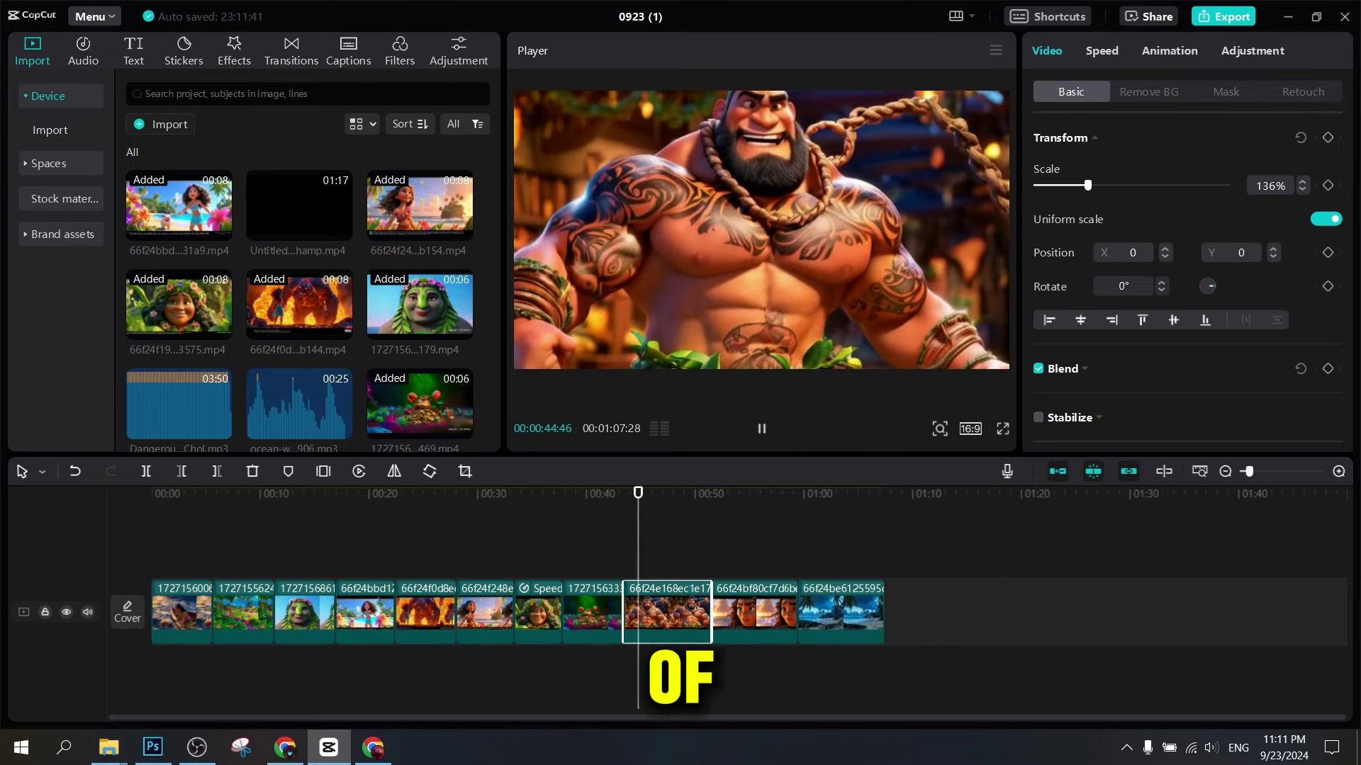
pyautogui.press('space')
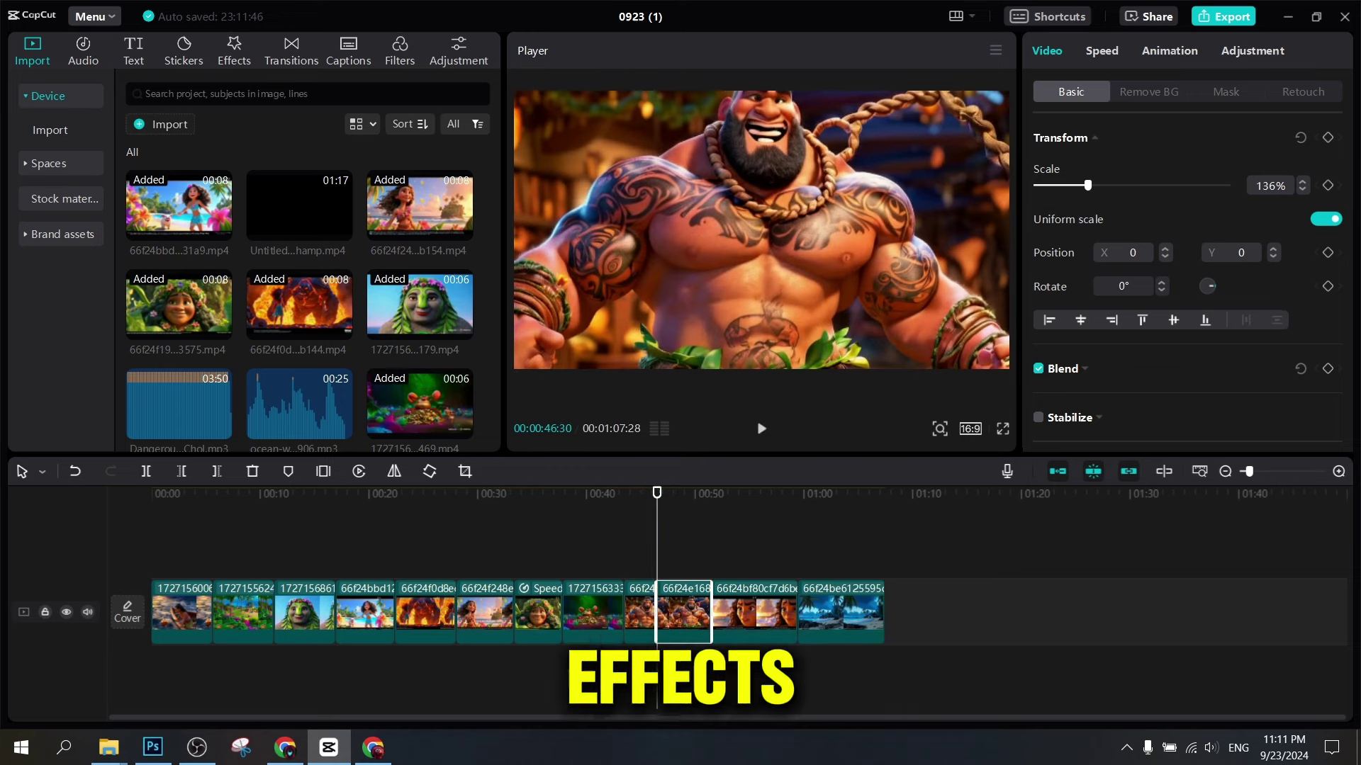
pyautogui.press('Delete')
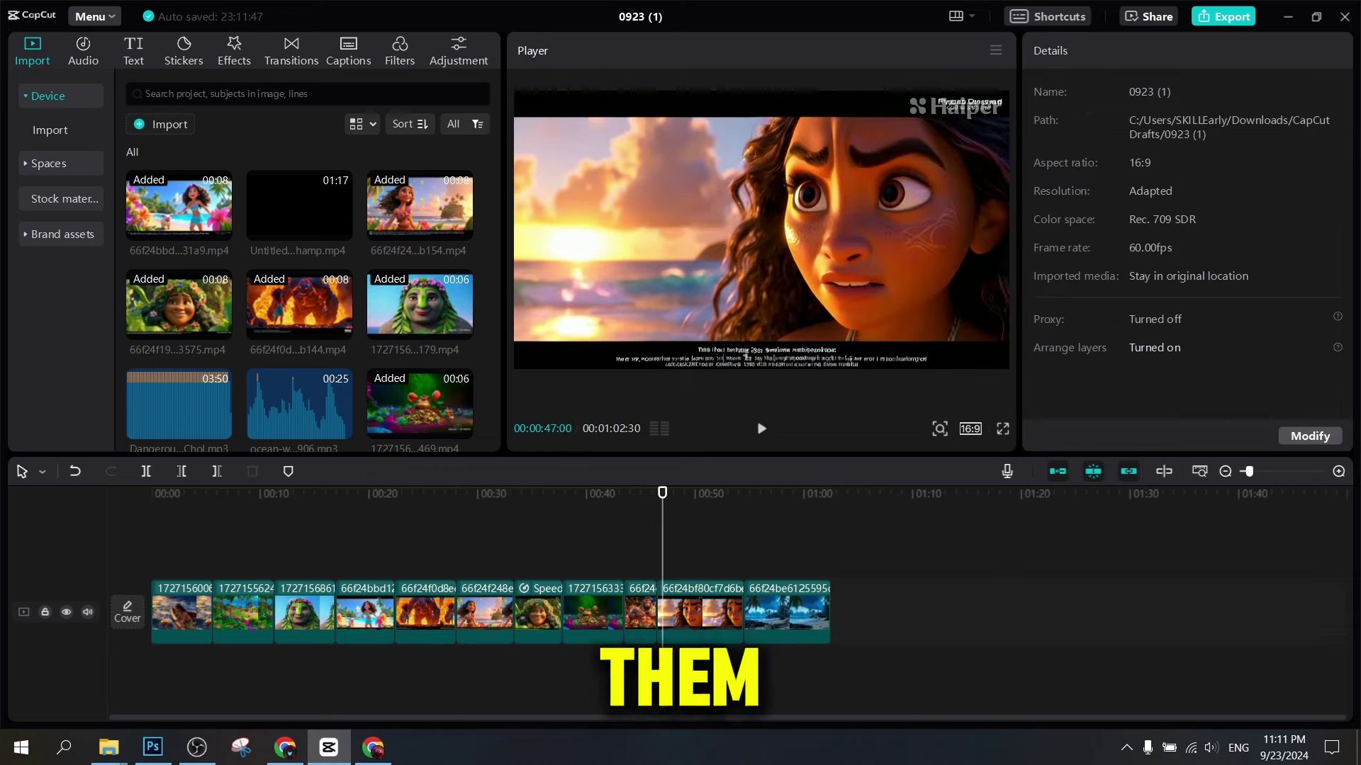
# Enlarge Moana's sunset close-up clip to a scale of 128% and trim off its ending
pyautogui.click(700, 612)
pyautogui.scroll(5, 745, 357)
pyautogui.scroll(-3, 745, 356)
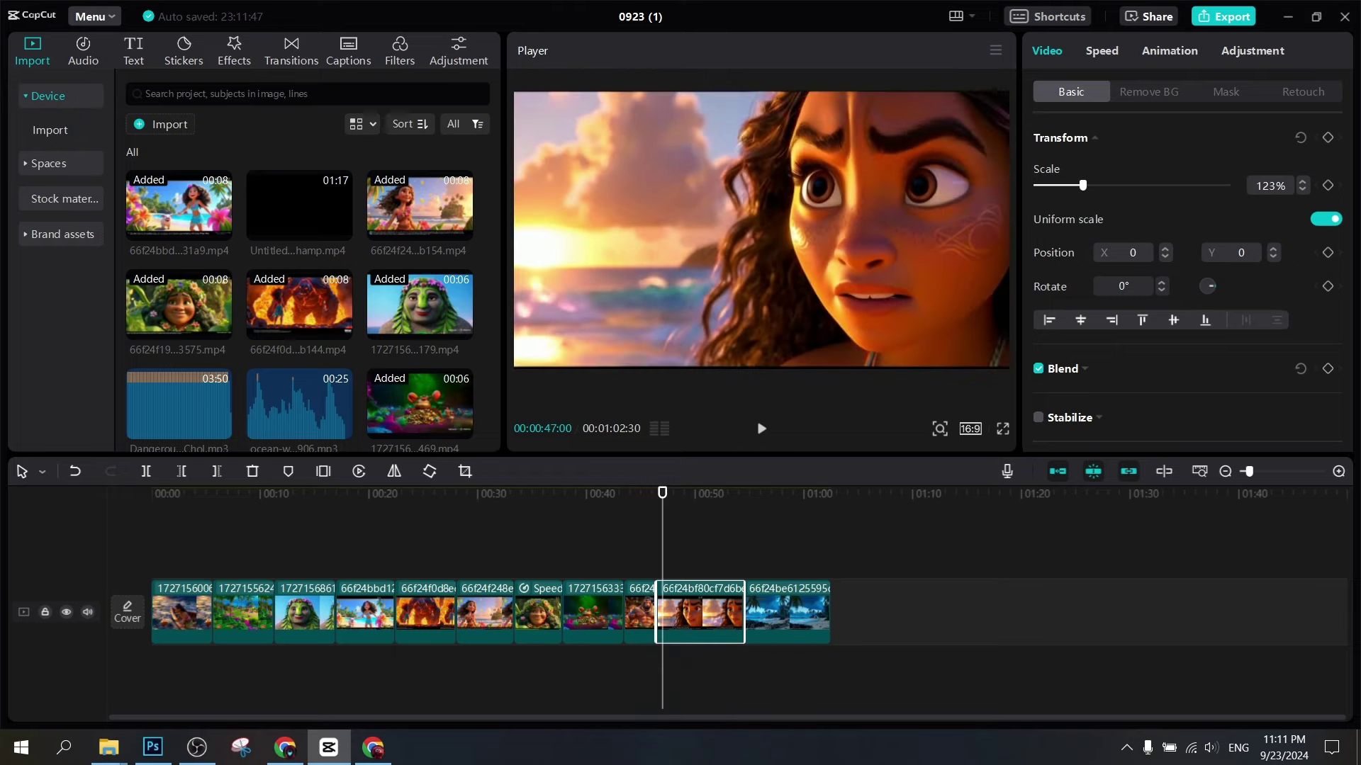
pyautogui.scroll(1, 745, 357)
pyautogui.press('space')
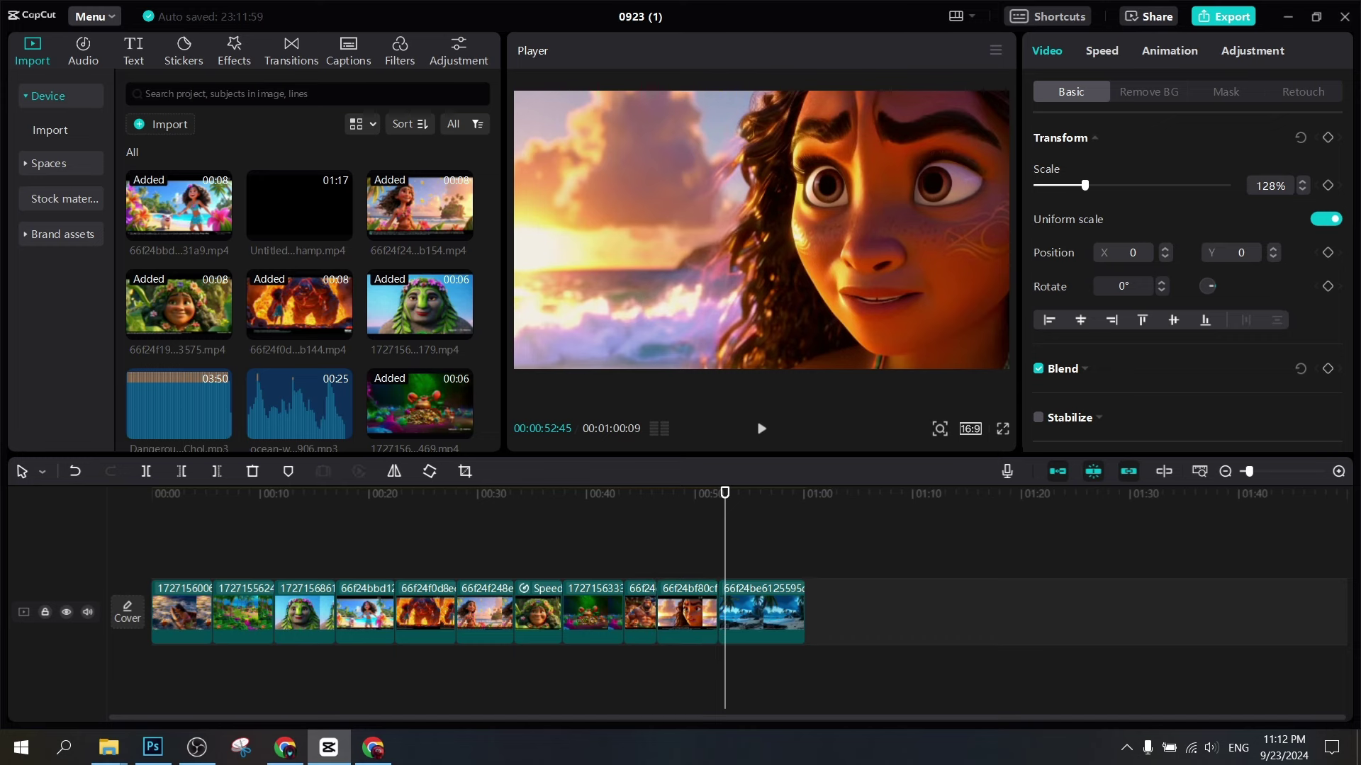
# Set the scale of the final night beach clip to 128% and play it back
pyautogui.press('space')
pyautogui.click(762, 612)
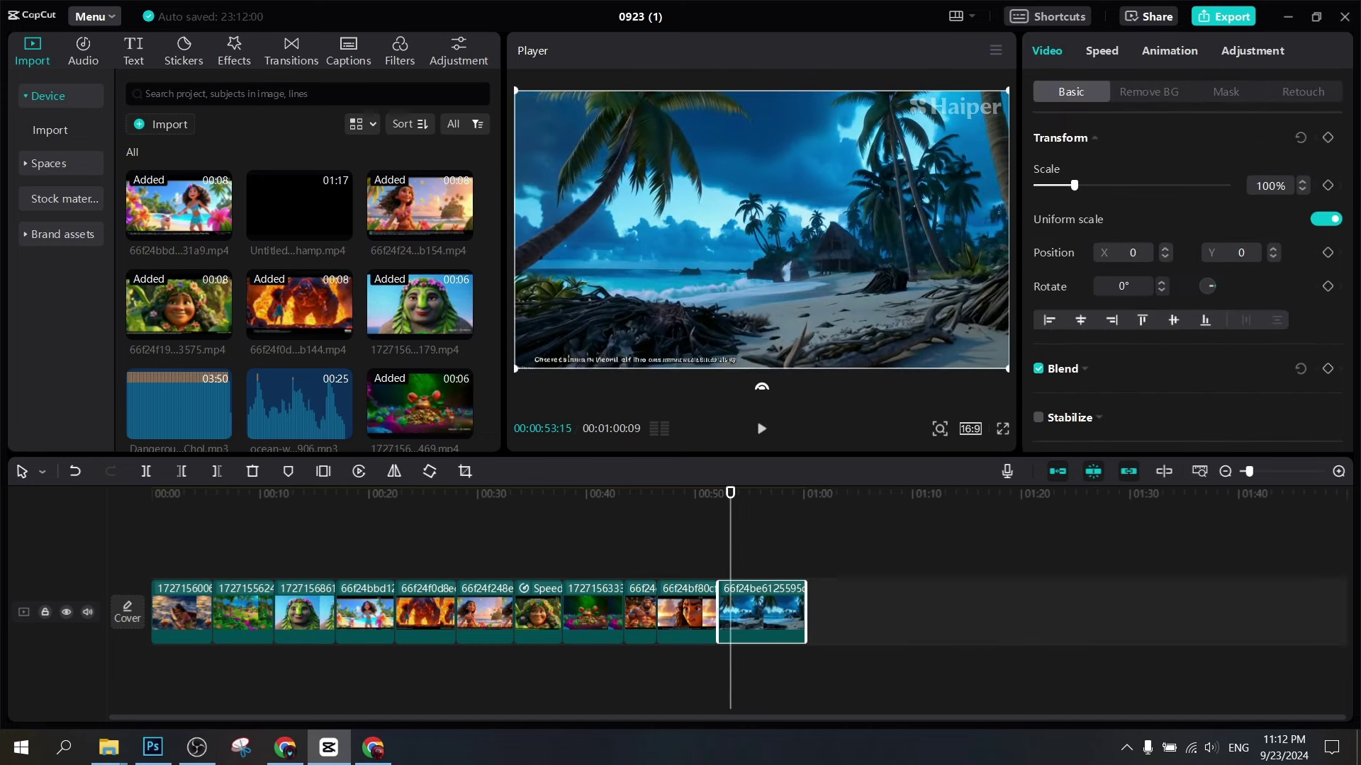
pyautogui.moveTo(1074, 186); pyautogui.dragTo(1085, 185)
pyautogui.press('space')
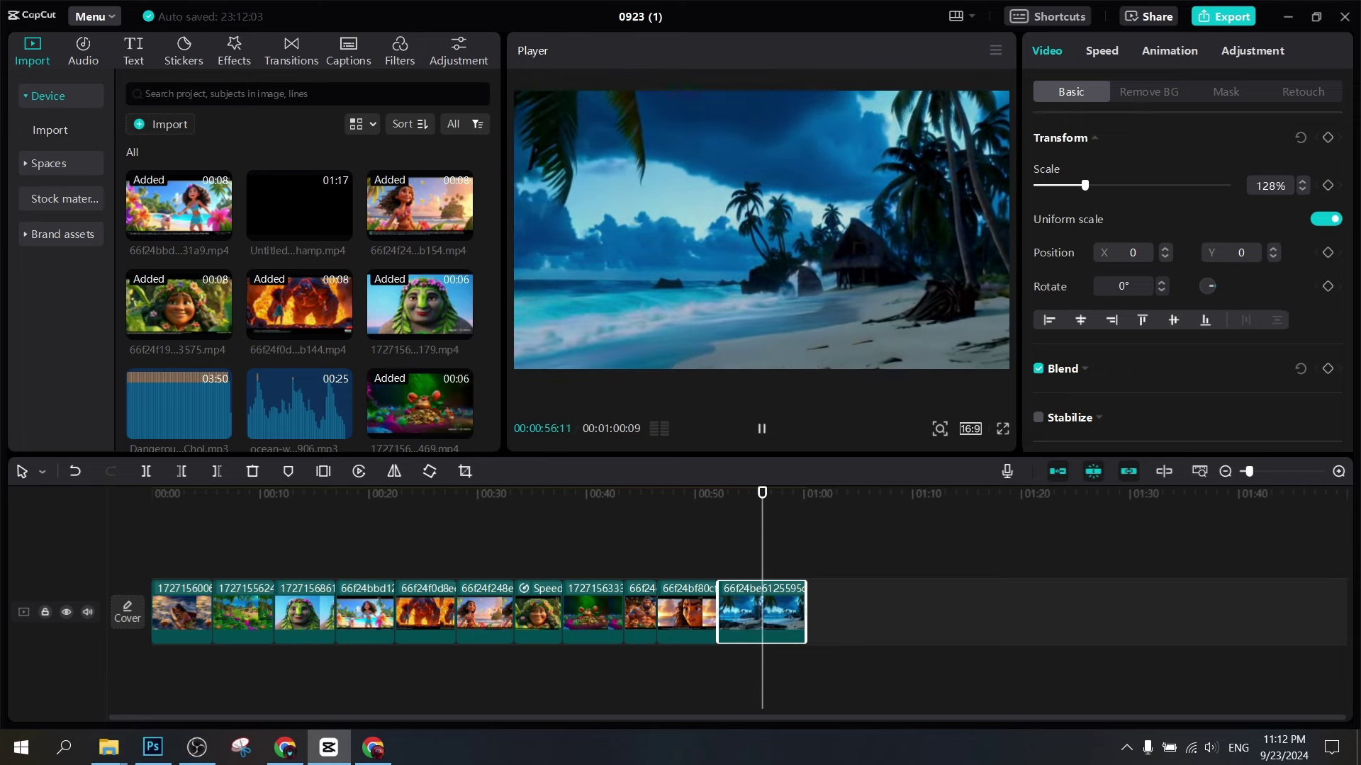
# Set the speed of the final night beach clip to 1.3x and return the playhead to the start of the timeline
pyautogui.click(1101, 50)
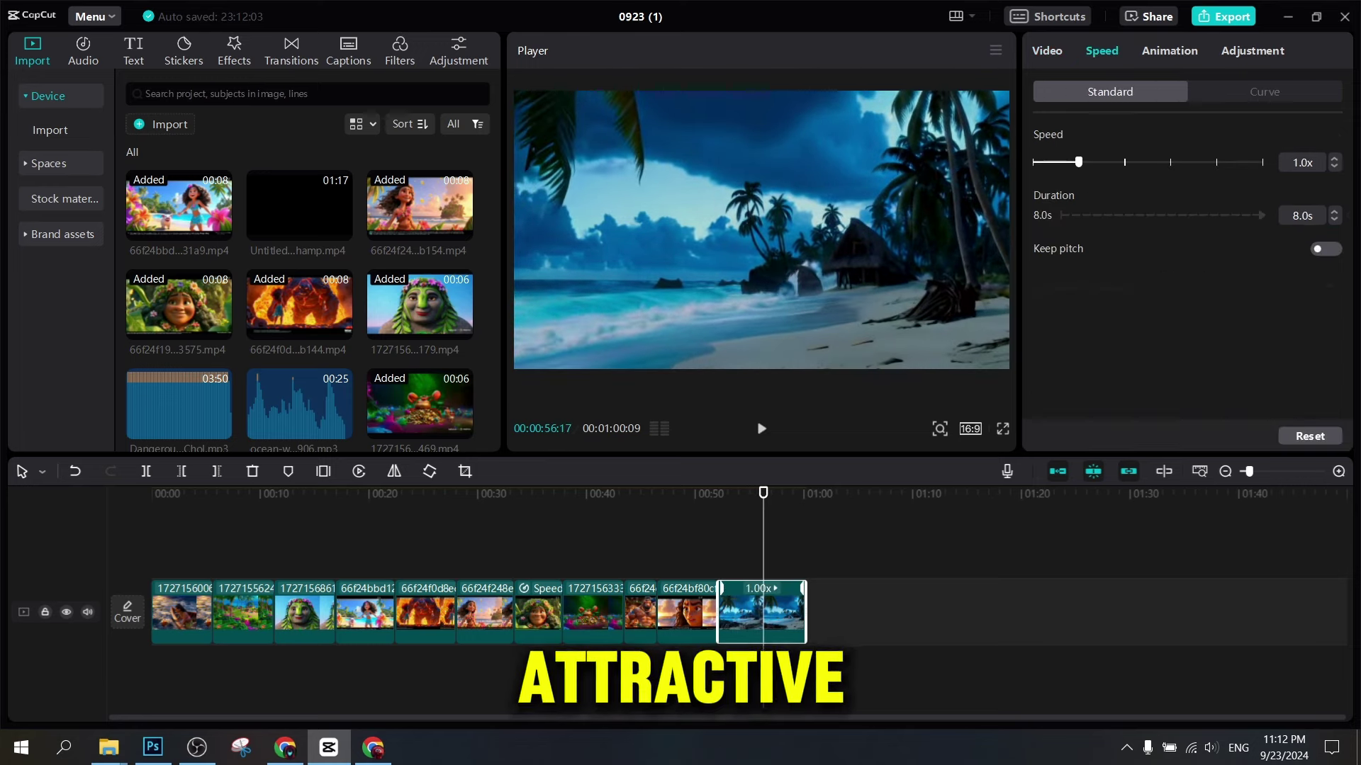
pyautogui.moveTo(1079, 162); pyautogui.dragTo(1093, 162)
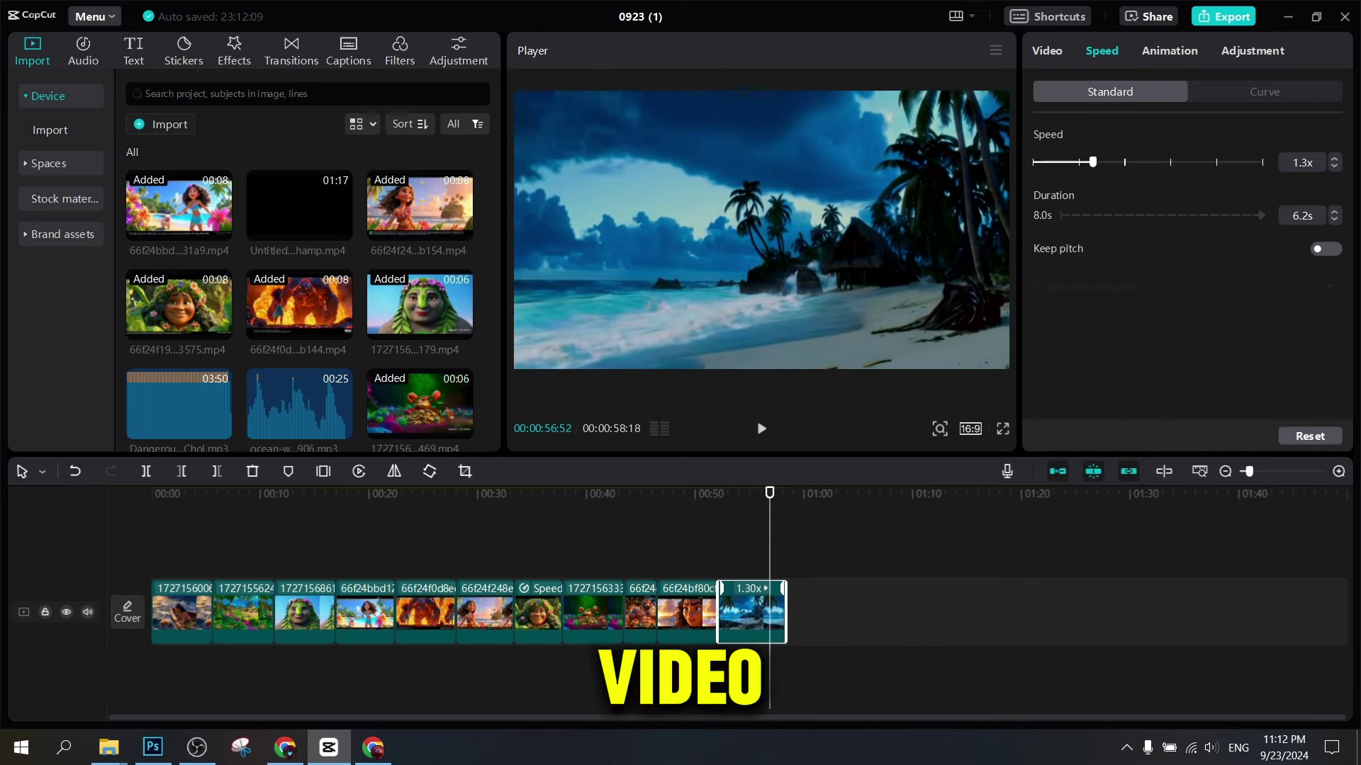
pyautogui.moveTo(769, 493); pyautogui.dragTo(151, 493)
# Add the untitled Clipchamp video on a track above the scene clips from 00:00 and extract its audio to a separate track
pyautogui.scroll(3, 467, 611)
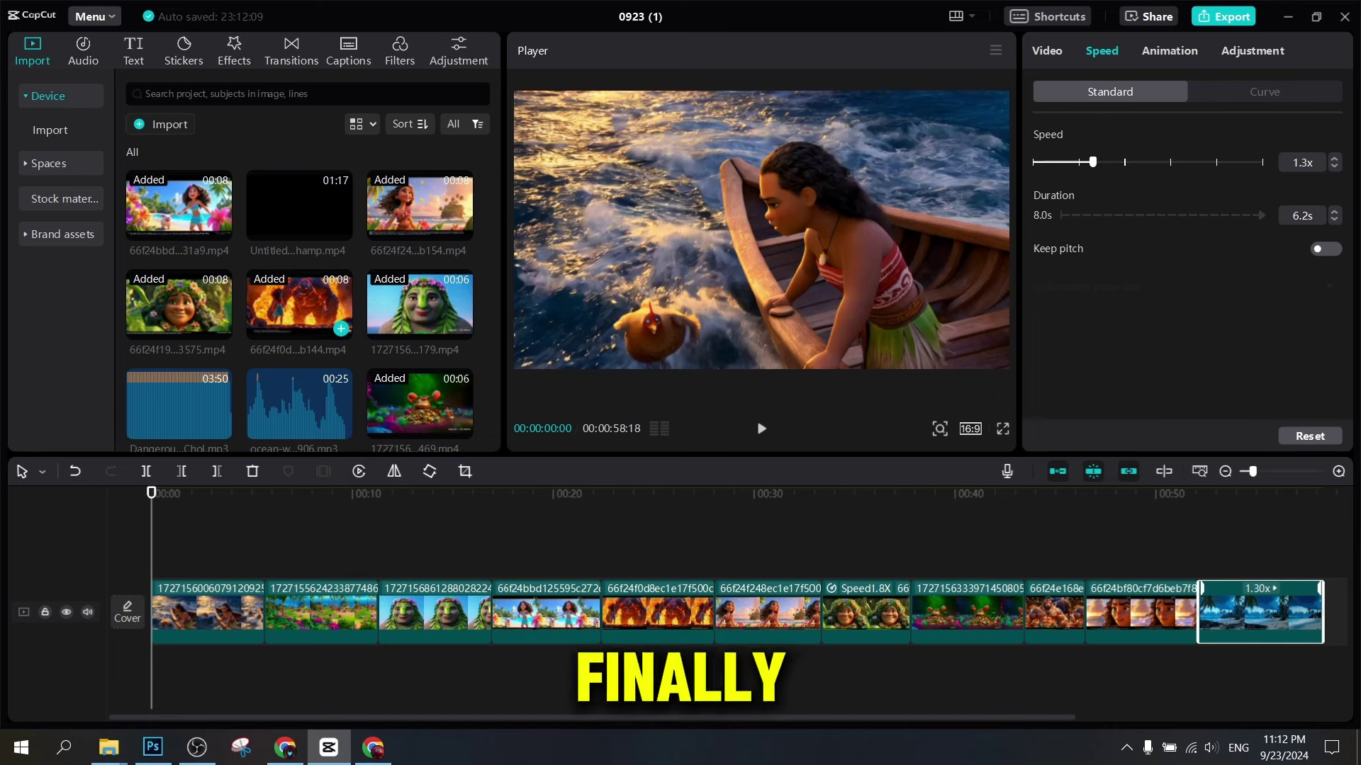
pyautogui.moveTo(299, 205); pyautogui.dragTo(124, 674)
pyautogui.moveTo(212, 674); pyautogui.dragTo(212, 673)
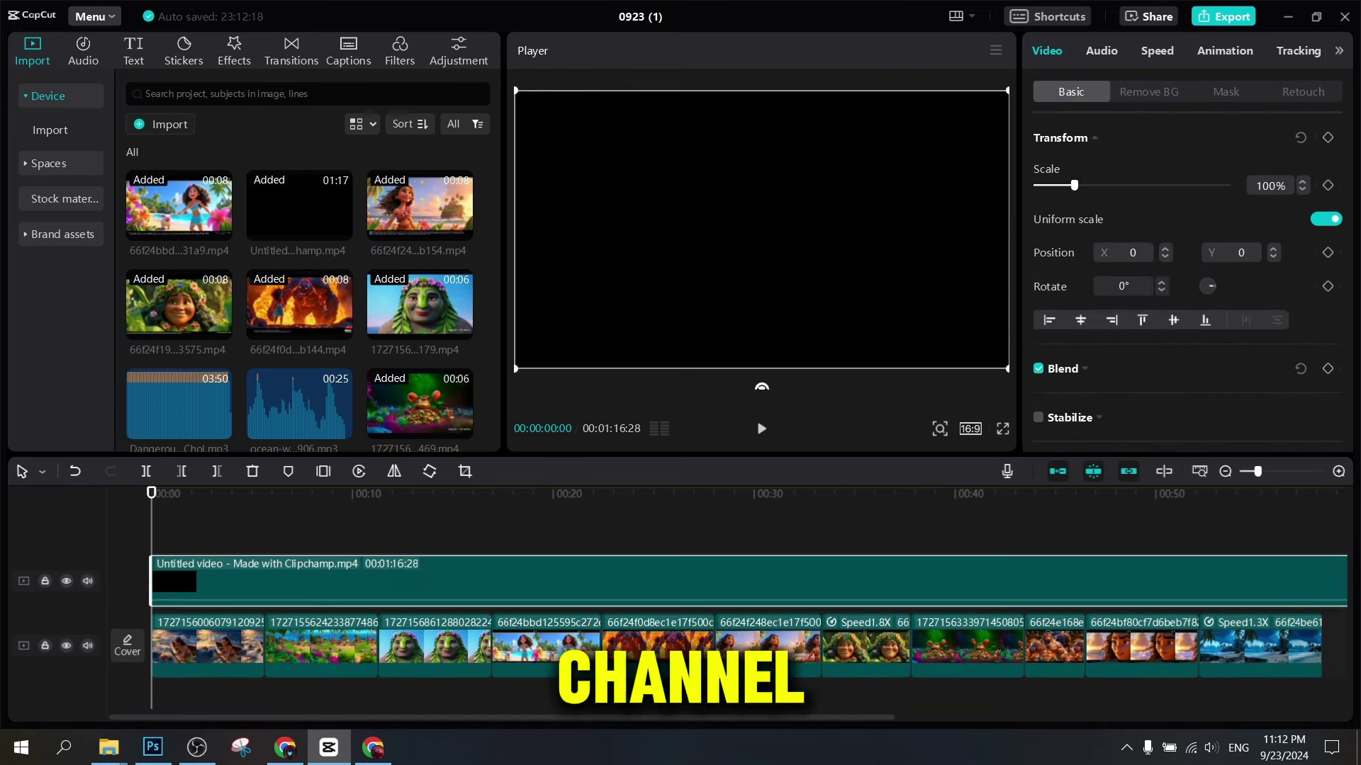
pyautogui.rightClick(287, 567)
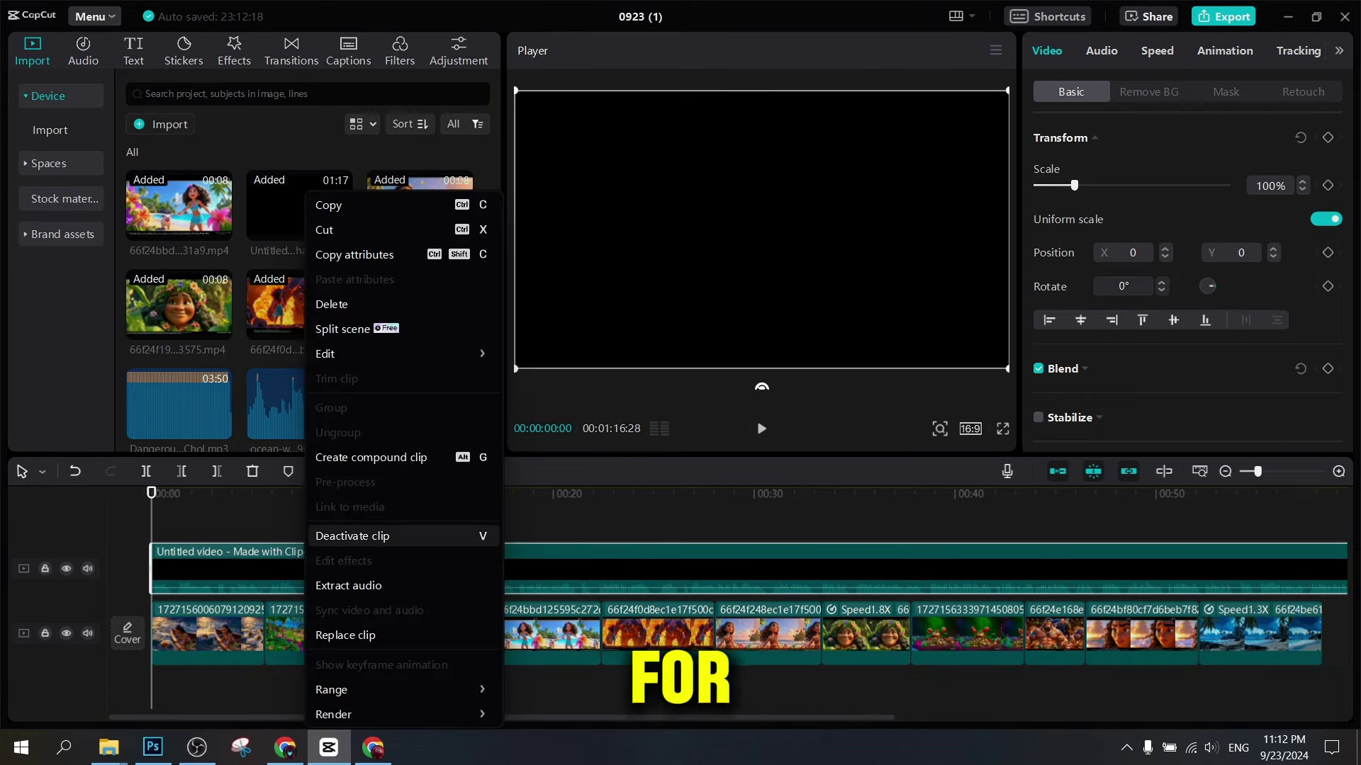
pyautogui.click(334, 585)
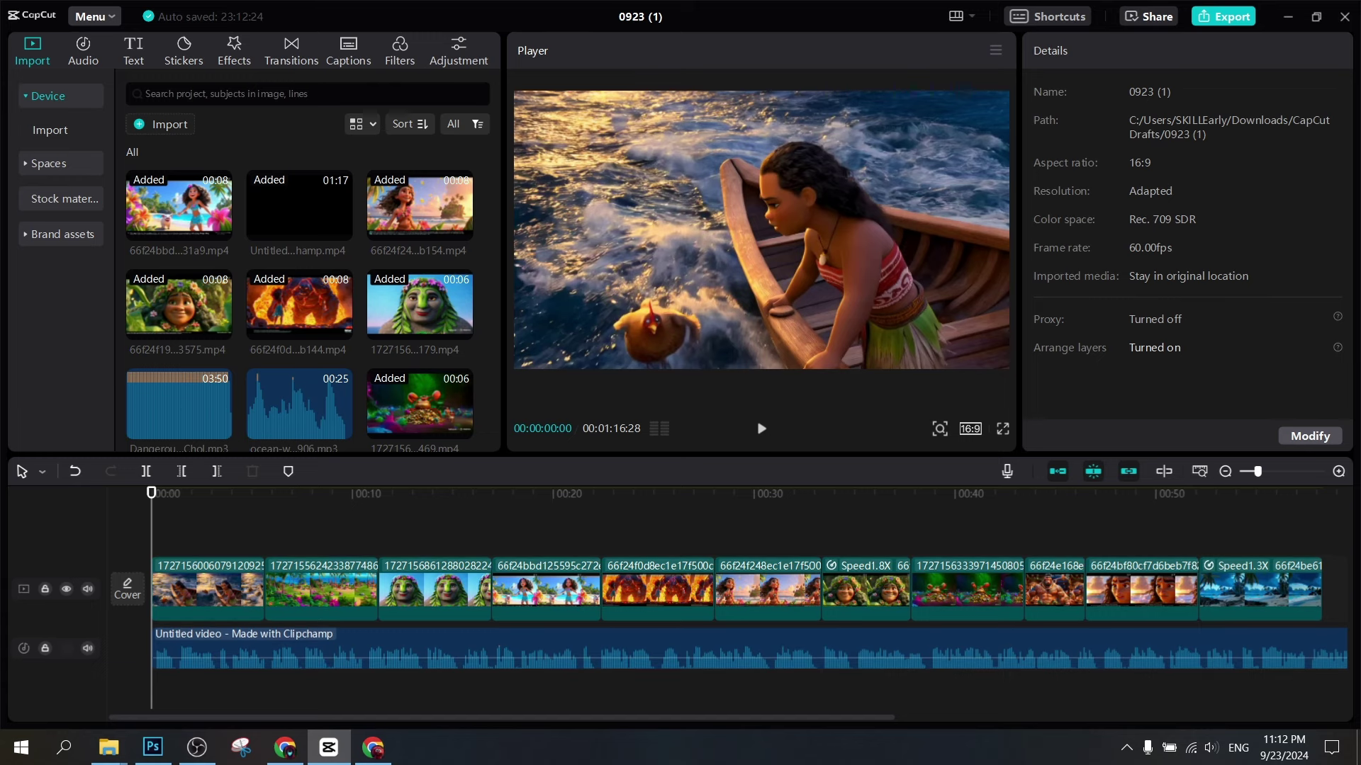
# Raise the volume of the extracted Clipchamp voice-over to 9.8 dB and play its opening
pyautogui.hotkey('ctrl', '-')
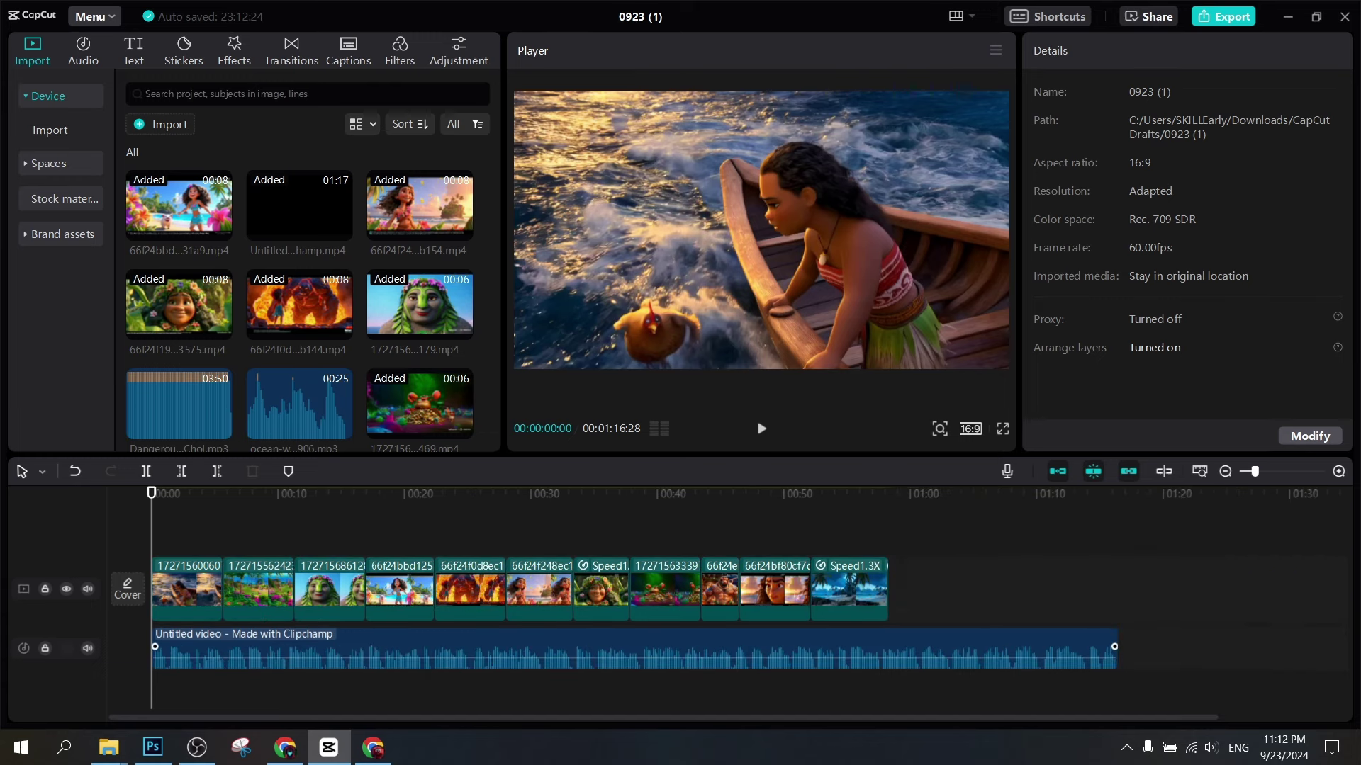
pyautogui.click(634, 648)
pyautogui.hotkey('ctrl', '+')
pyautogui.hotkey('ctrl', '+')
pyautogui.hotkey('ctrl', '+')
pyautogui.hotkey('ctrl', '+')
pyautogui.hotkey('ctrl', '+')
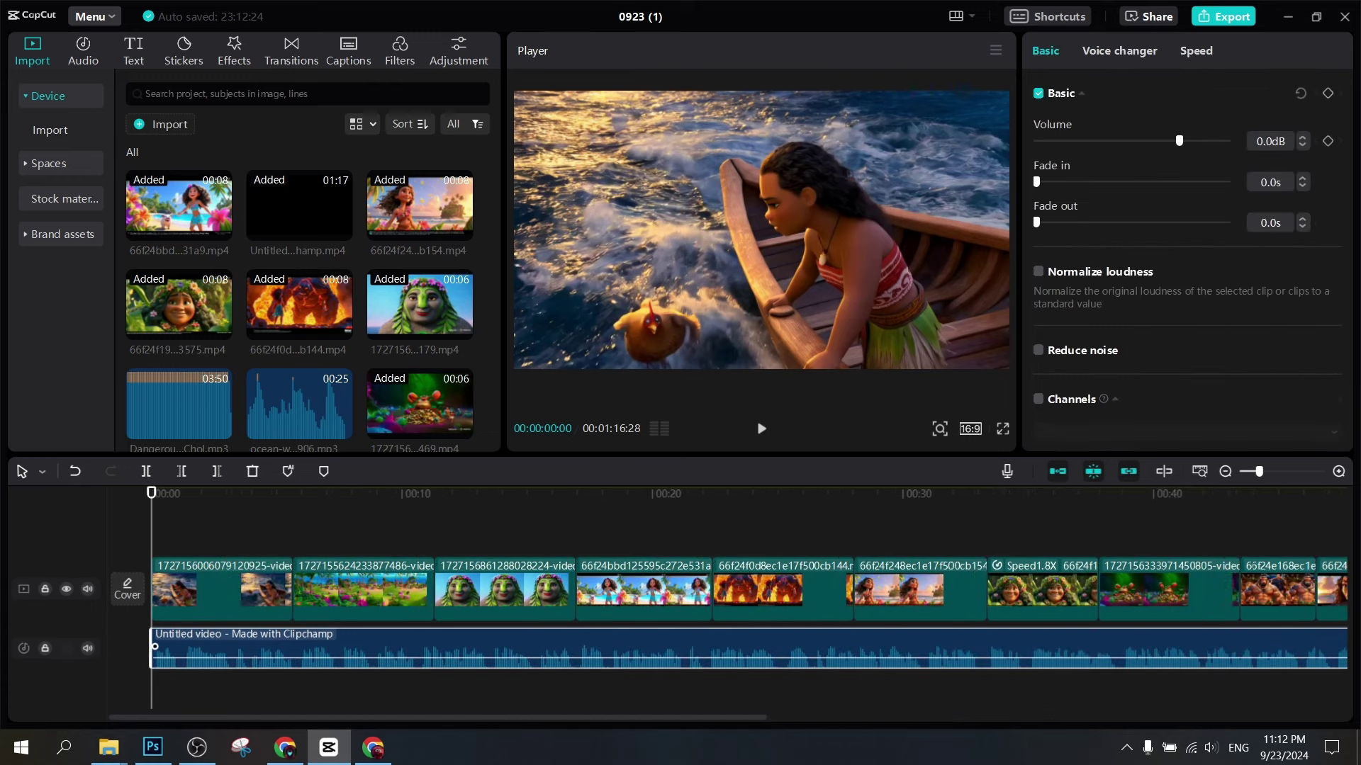
pyautogui.moveTo(552, 661); pyautogui.dragTo(552, 645)
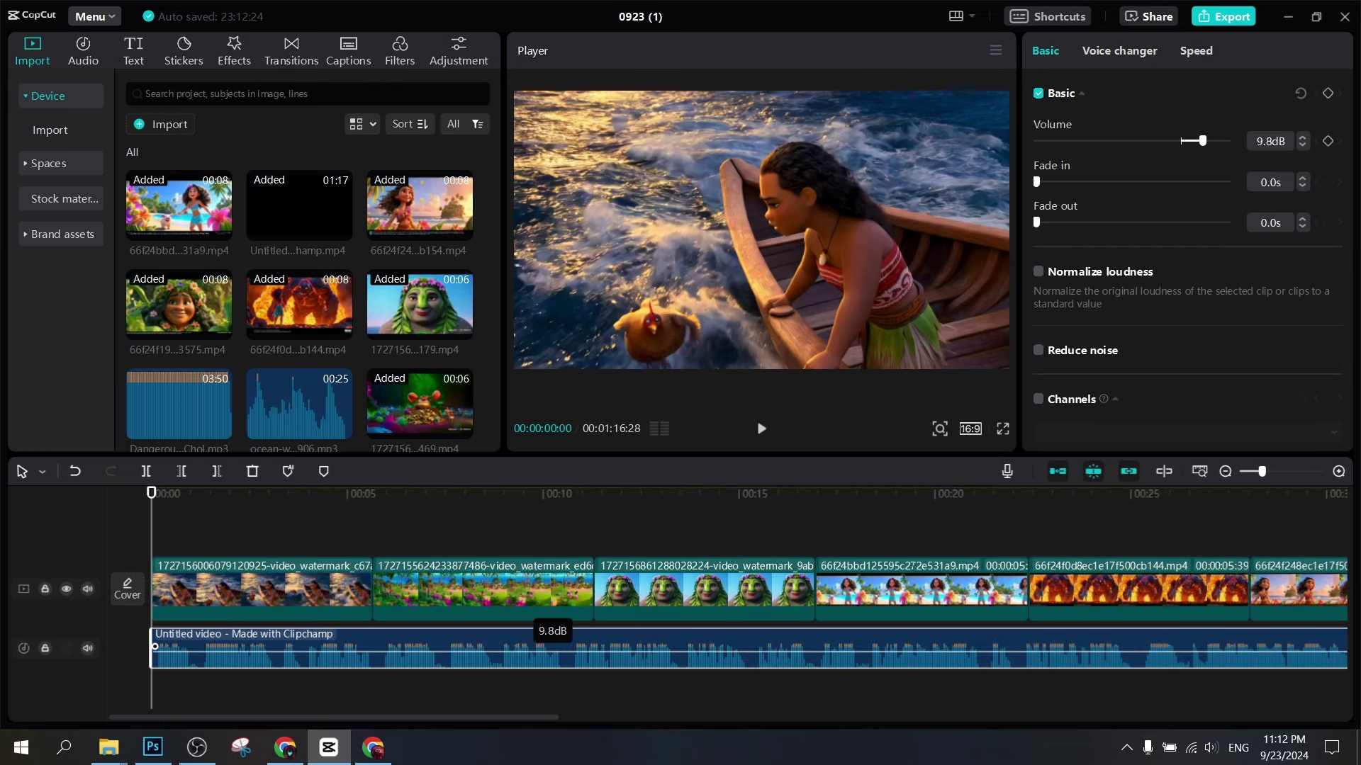
pyautogui.press('space')
pyautogui.press('space')
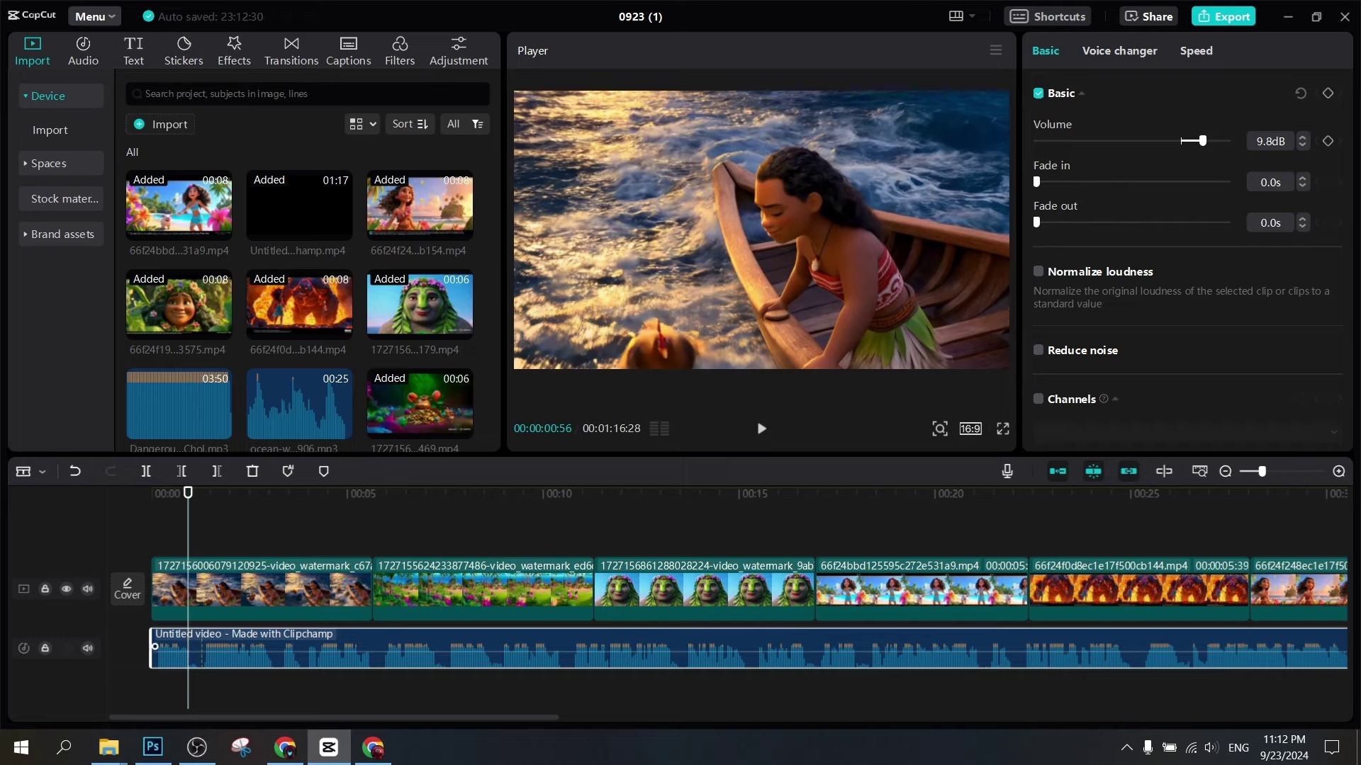
# Cut out the two pauses in about the first three seconds of the voice-over and close up the gaps
pyautogui.click(202, 648)
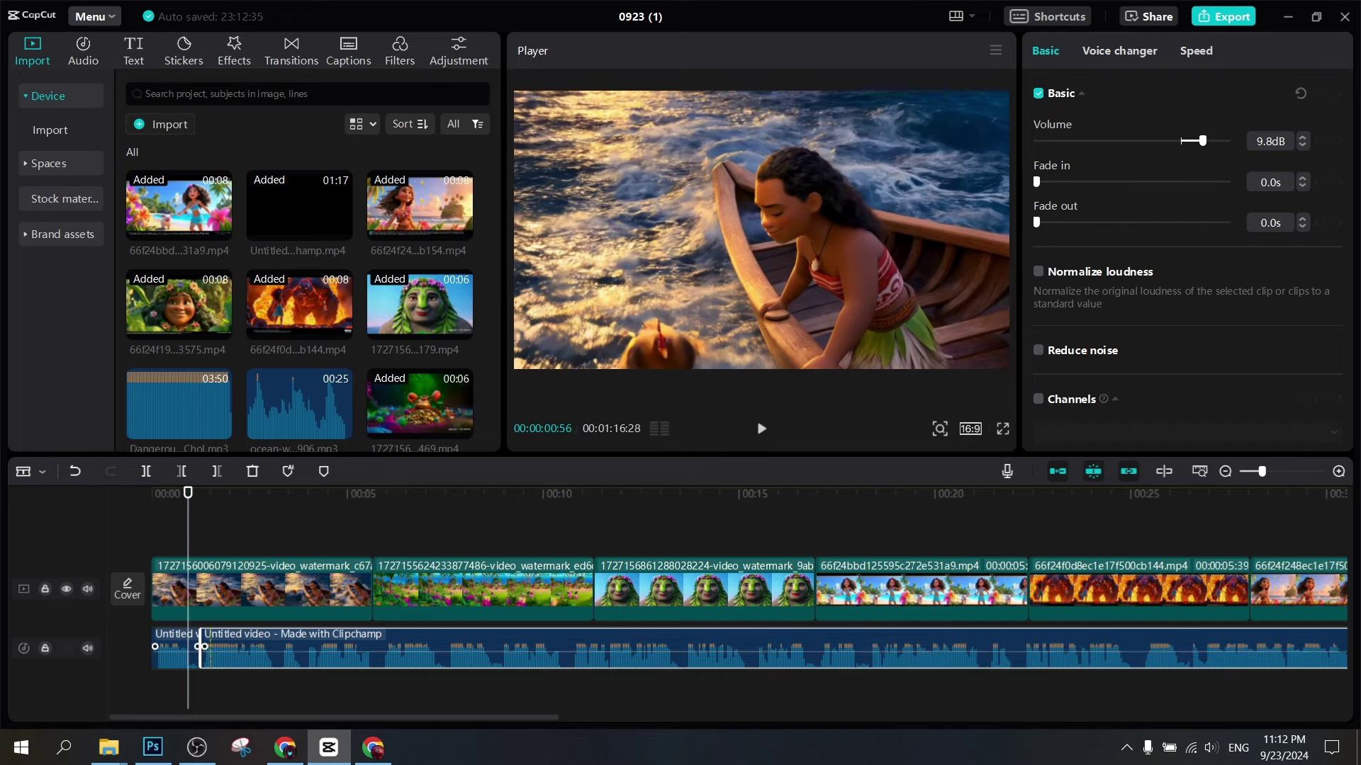
pyautogui.moveTo(202, 647); pyautogui.dragTo(281, 646)
pyautogui.click(277, 649)
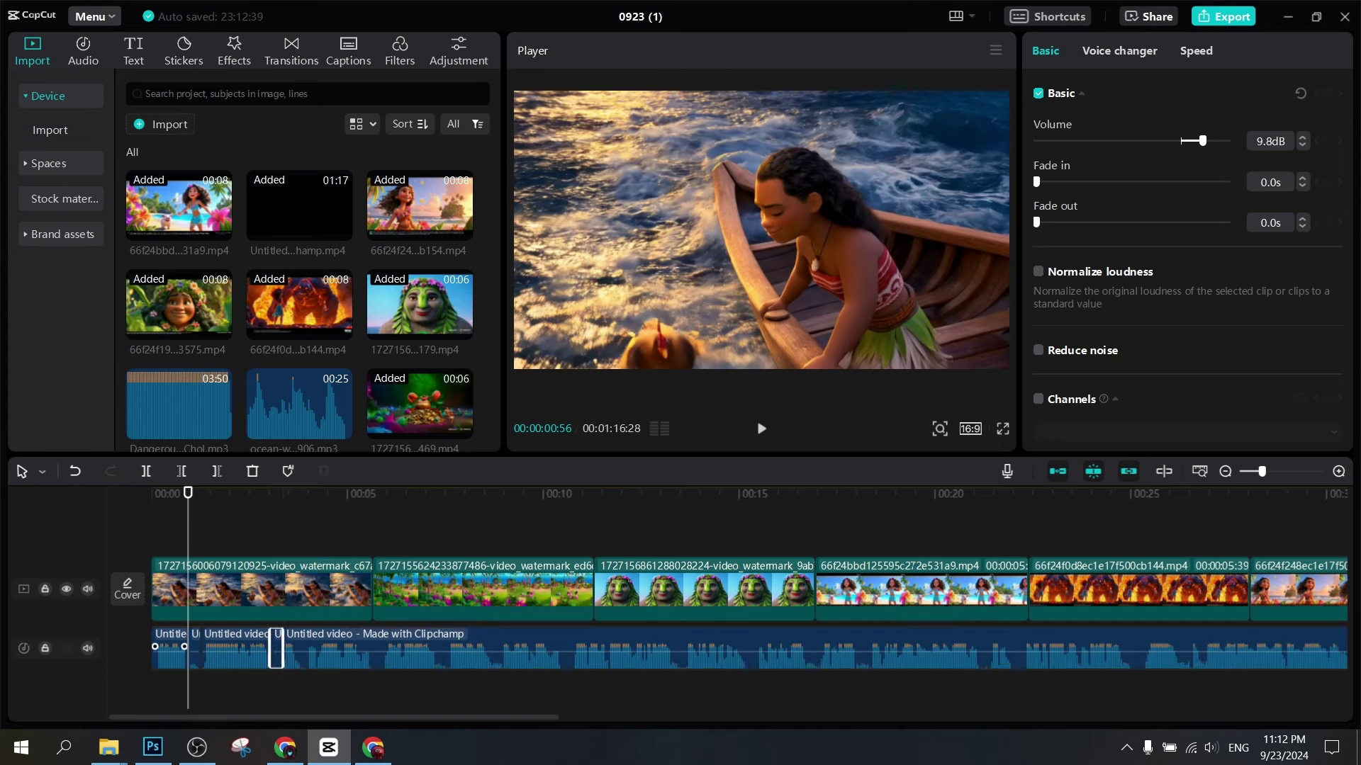
pyautogui.press('Delete')
pyautogui.click(195, 648)
pyautogui.press('Delete')
pyautogui.moveTo(234, 649); pyautogui.dragTo(221, 648)
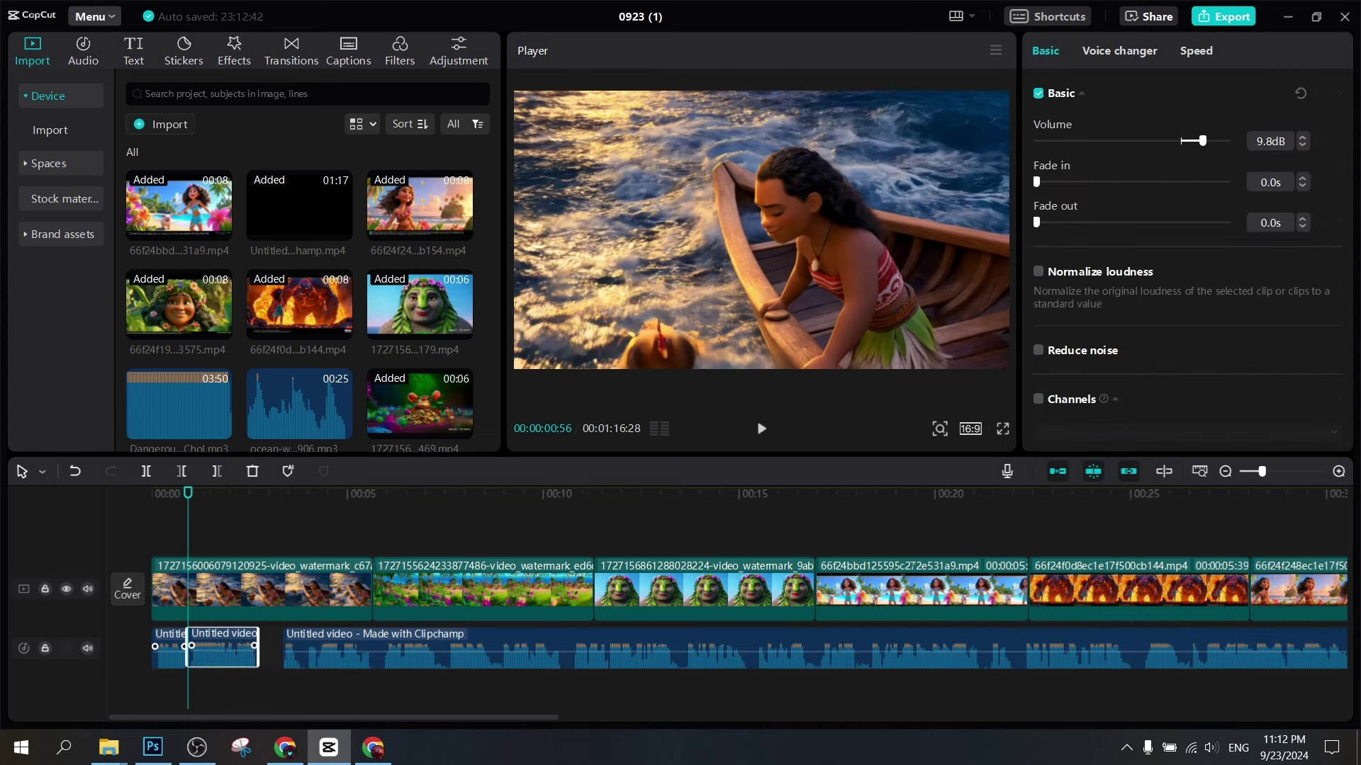
pyautogui.moveTo(305, 648); pyautogui.dragTo(278, 647)
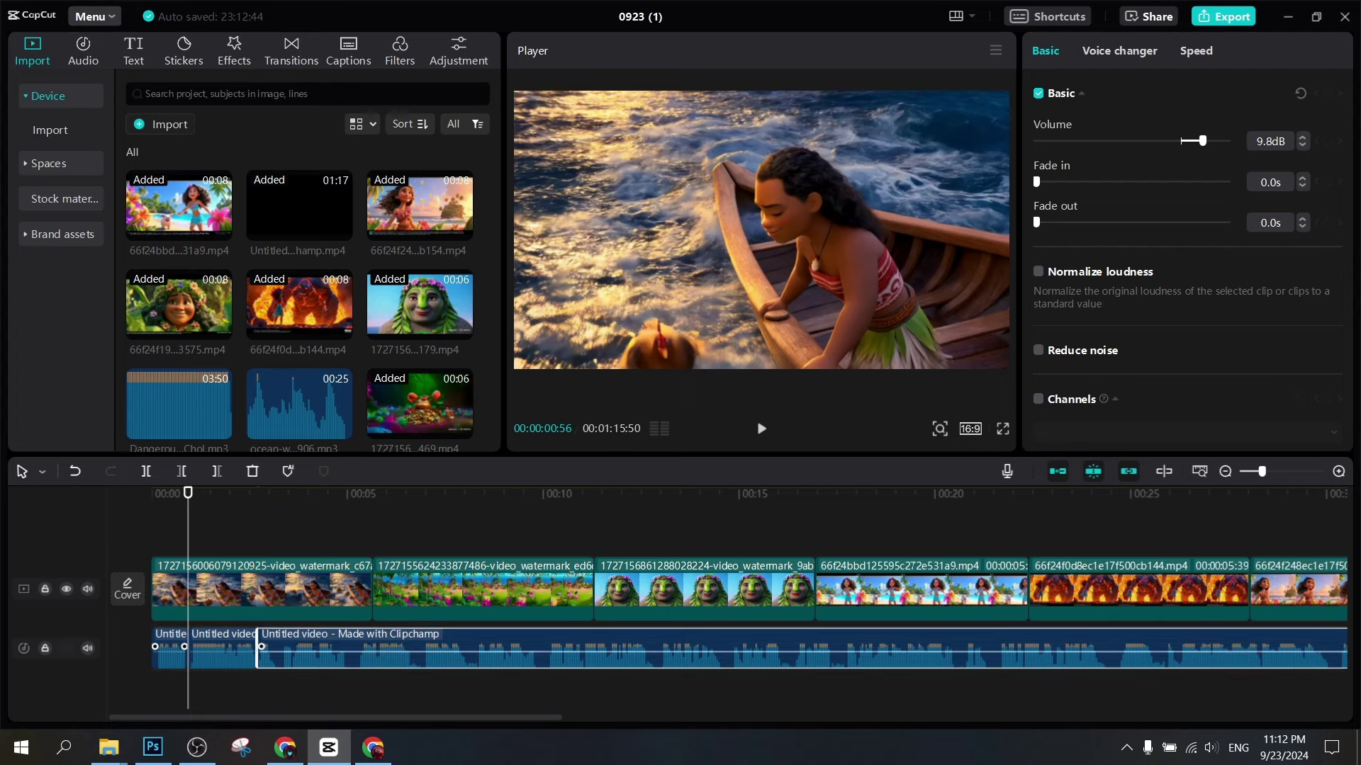
# Remove the short silence at the very start of the voice-over and shift all its pieces to begin at 00:00
pyautogui.scroll(3, 278, 646)
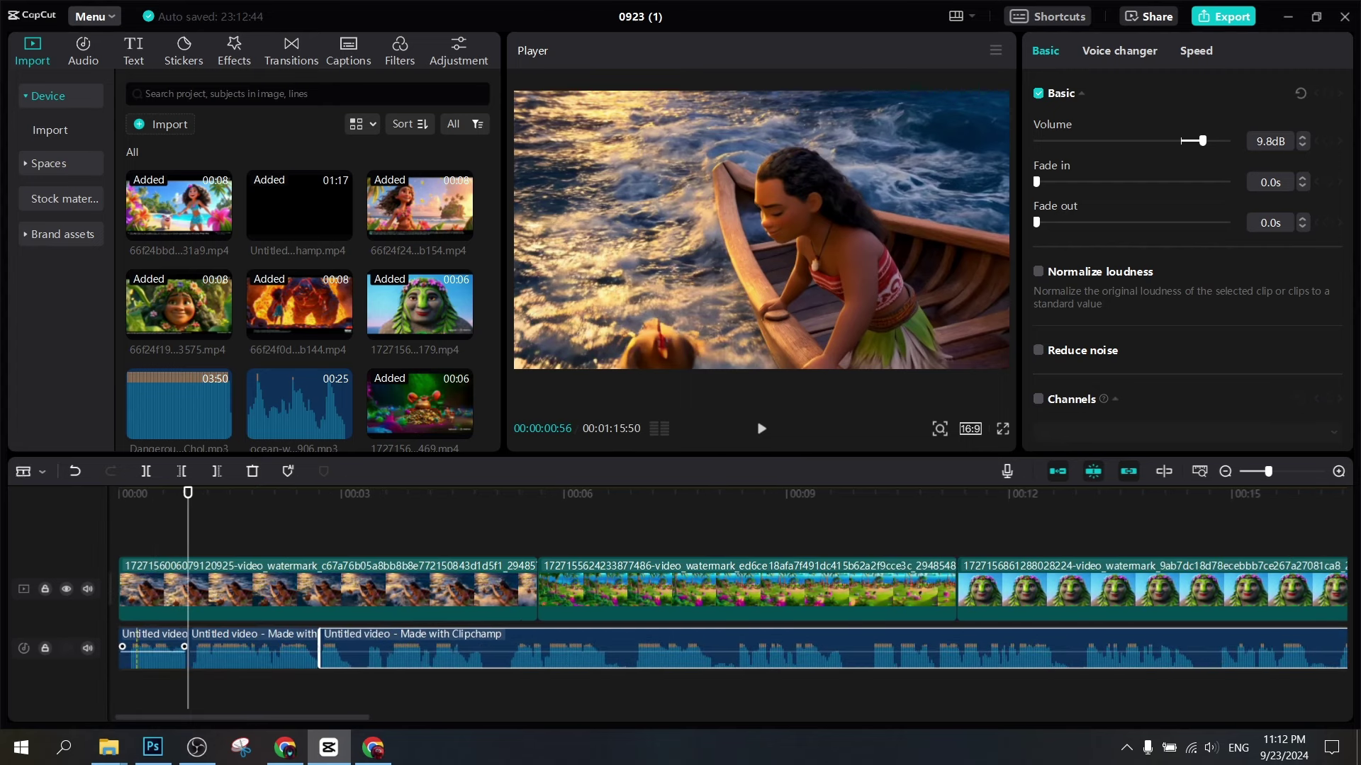
pyautogui.click(126, 649)
pyautogui.press('a')
pyautogui.hscroll(-1, 127, 648)
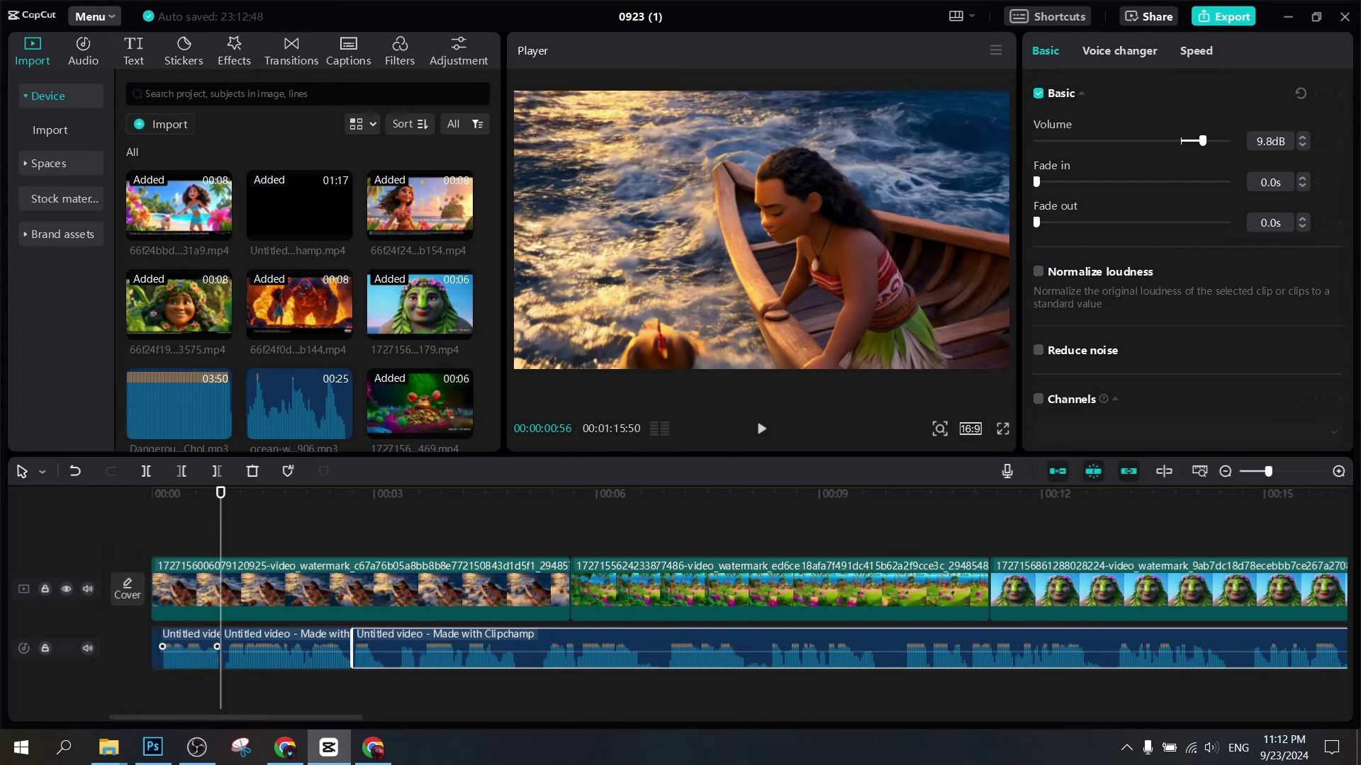
pyautogui.click(157, 649)
pyautogui.press('Delete')
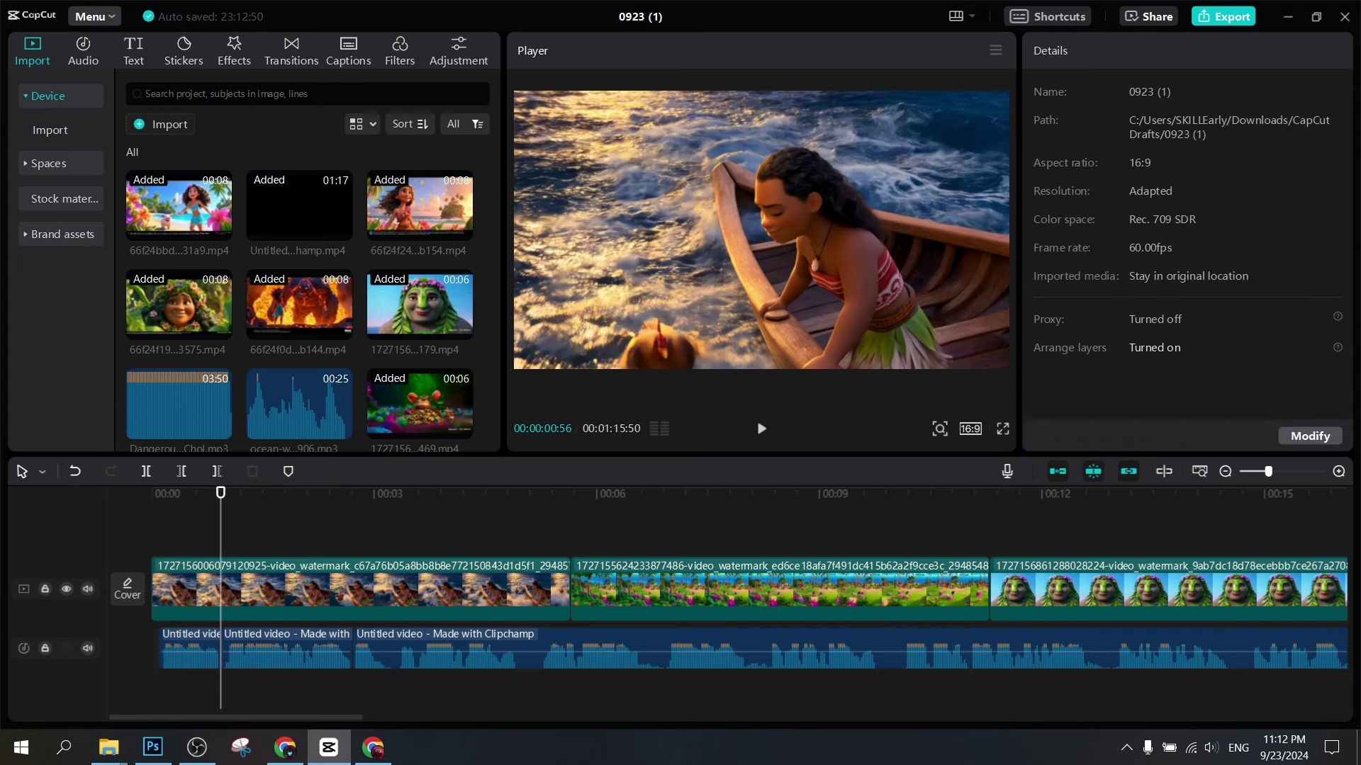
pyautogui.moveTo(194, 692); pyautogui.dragTo(375, 647)
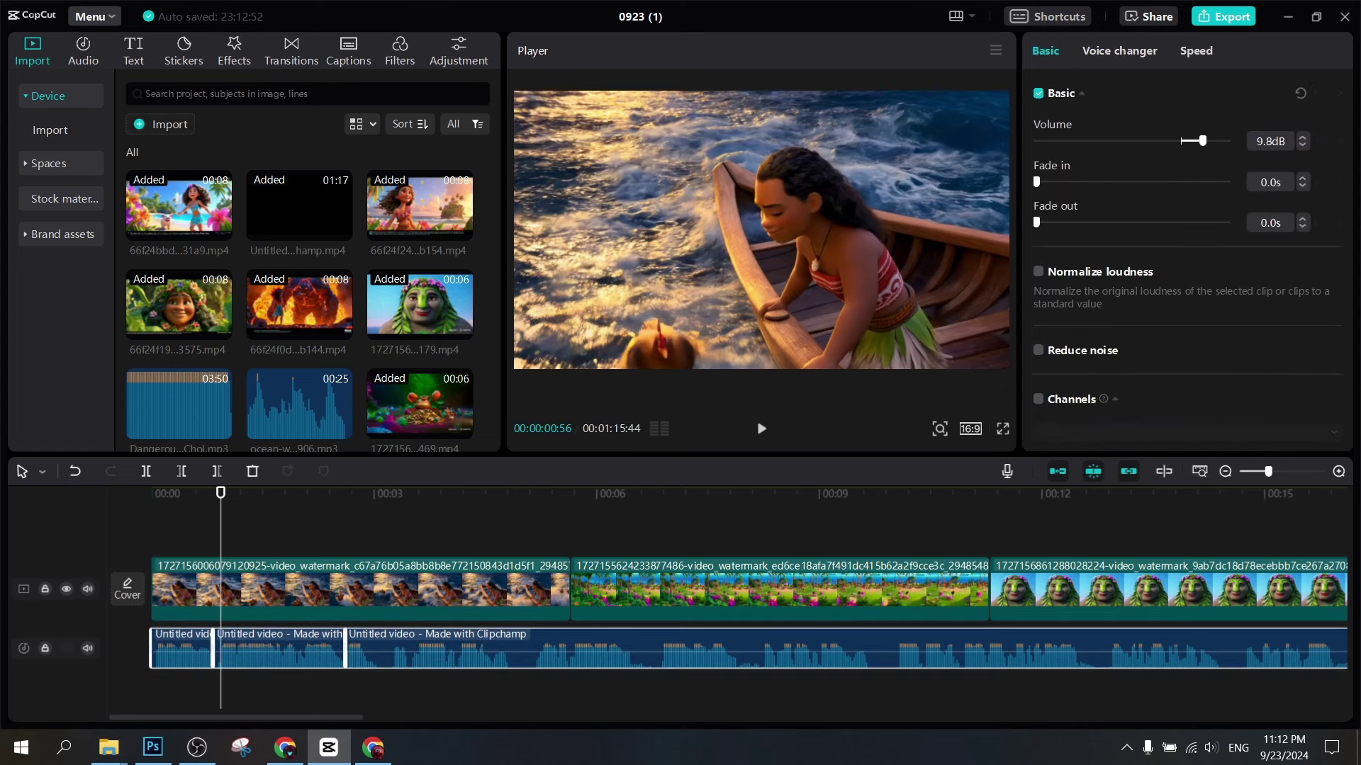
# Split the voice-over at both ends of each pause between about 00:03 and 00:10
pyautogui.scroll(3, 727, 613)
pyautogui.click(457, 646)
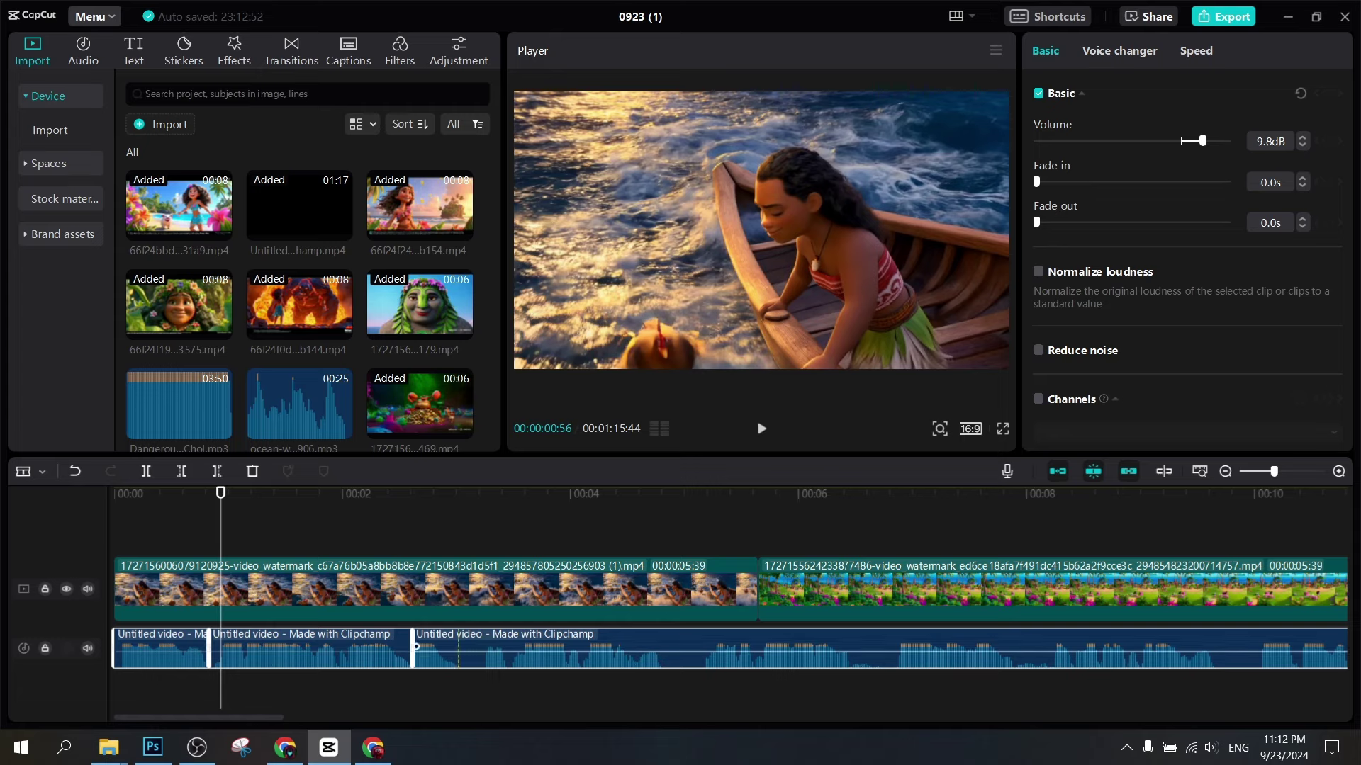
pyautogui.moveTo(457, 647); pyautogui.dragTo(1212, 646)
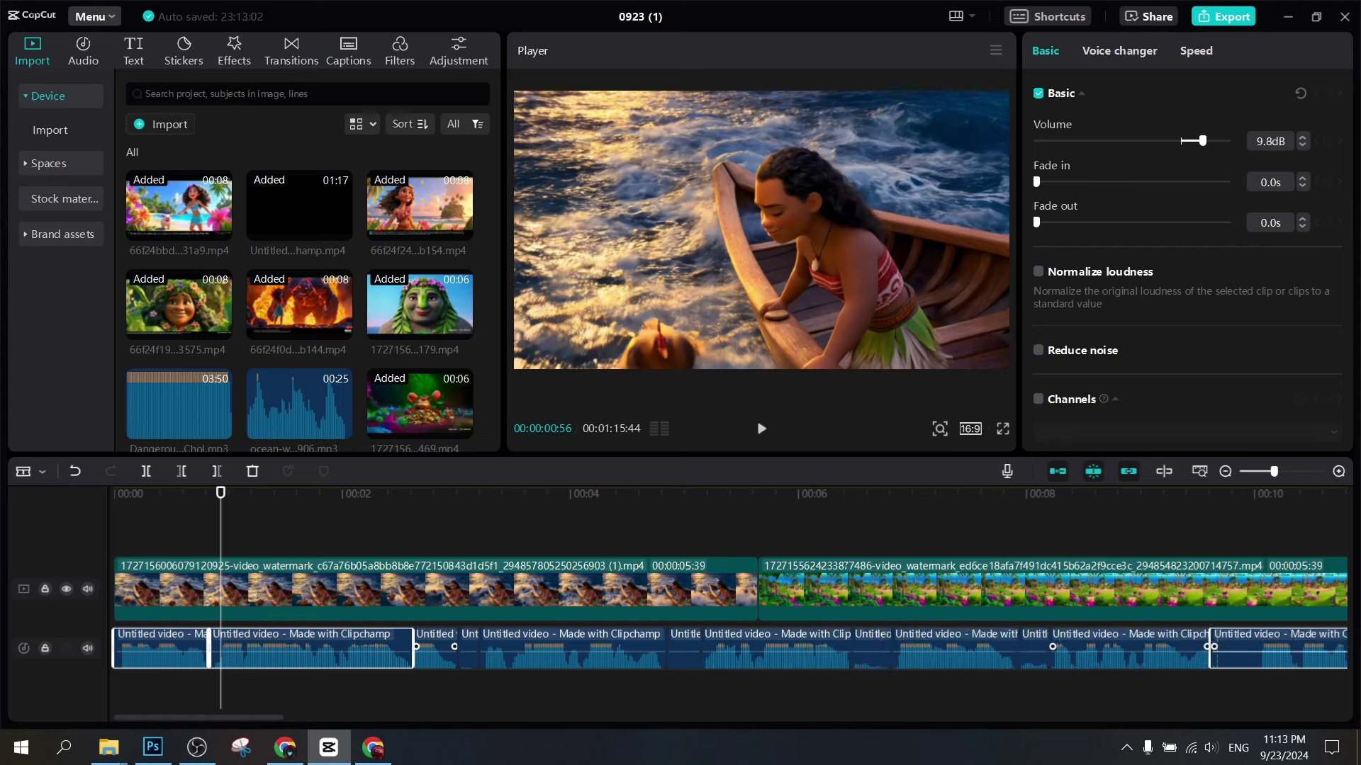
pyautogui.click(1254, 648)
# Delete the silent voice-over pieces cut out between about 00:03 and 00:10
pyautogui.press('a')
pyautogui.click(1232, 647)
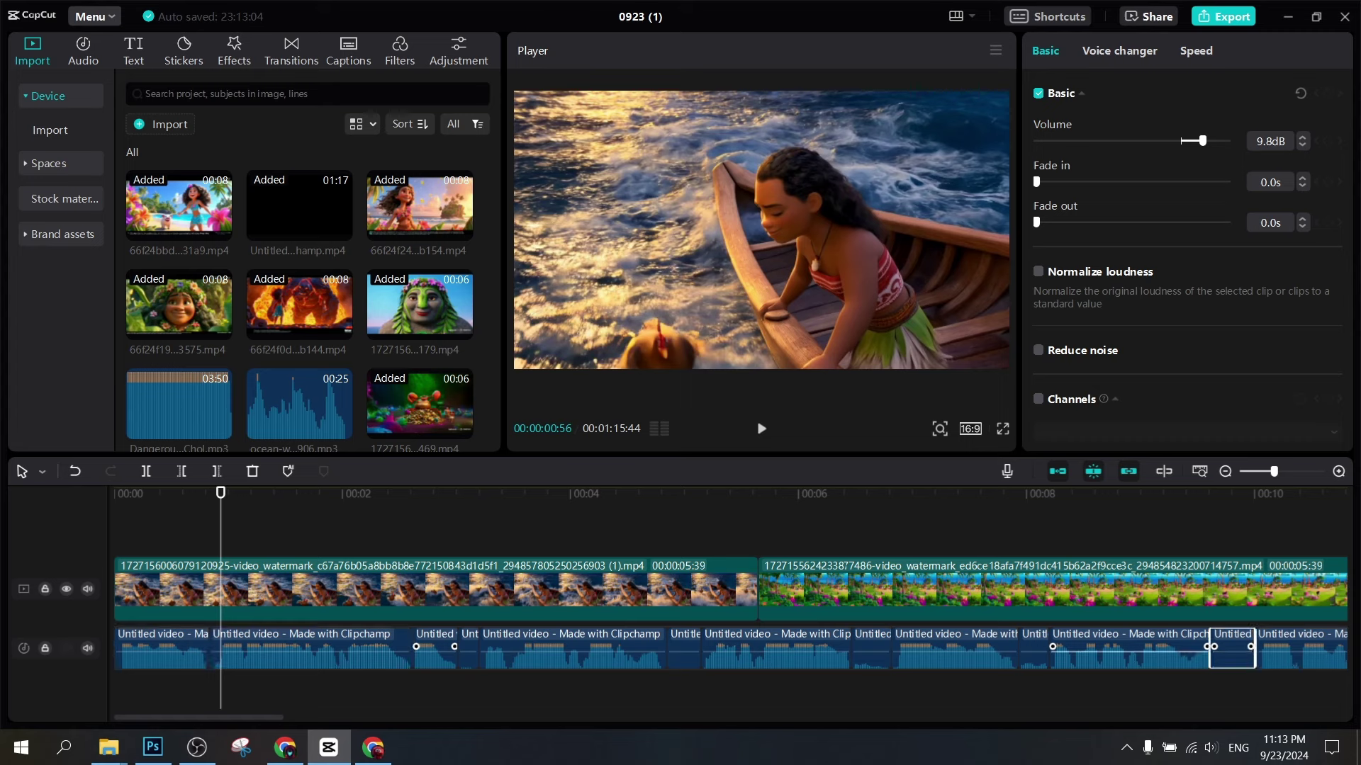
pyautogui.press('Delete')
pyautogui.click(1034, 647)
pyautogui.press('Delete')
pyautogui.click(873, 646)
pyautogui.press('Delete')
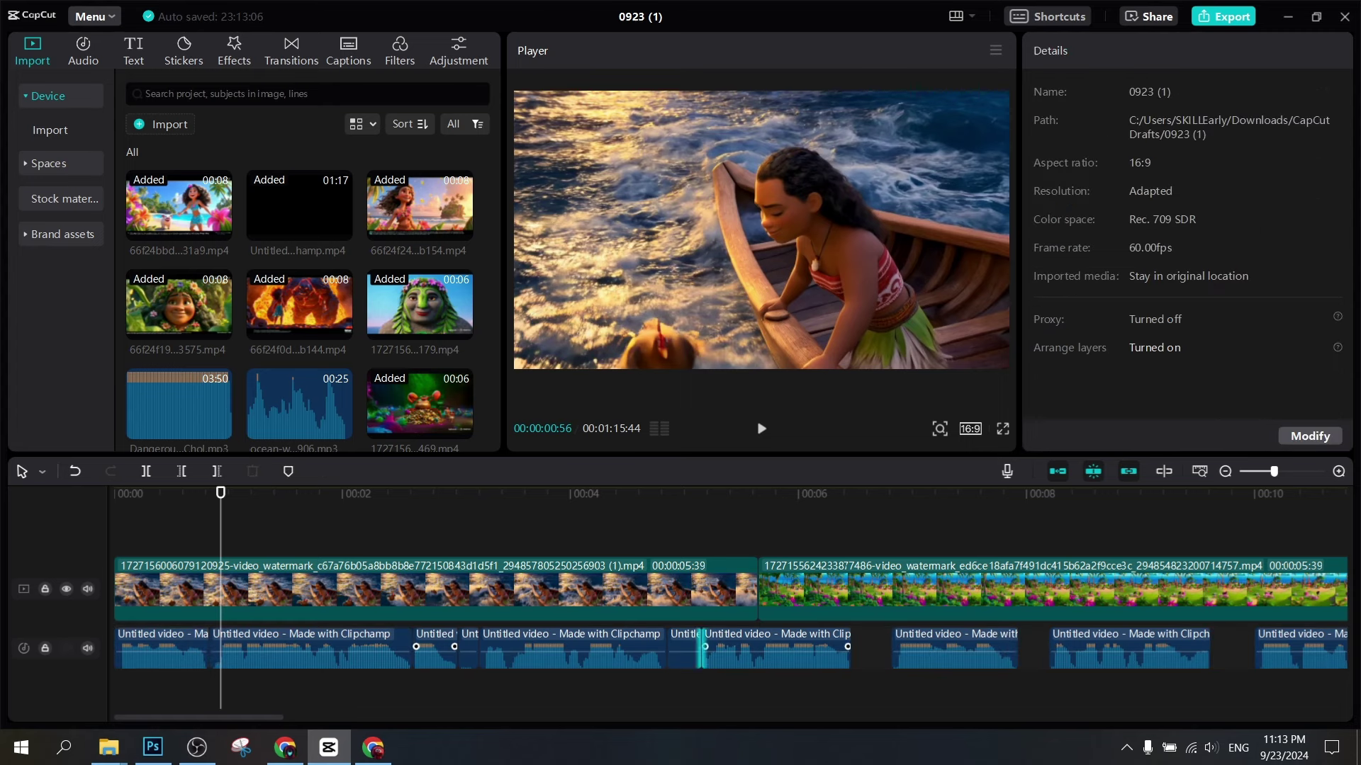
pyautogui.press('Delete')
# Move the remaining voice-over pieces up to about 00:10 earlier so that they follow one another without gaps
pyautogui.moveTo(572, 647); pyautogui.dragTo(551, 648)
pyautogui.moveTo(776, 648); pyautogui.dragTo(722, 648)
pyautogui.moveTo(954, 648); pyautogui.dragTo(859, 652)
pyautogui.moveTo(1129, 652); pyautogui.dragTo(1001, 652)
pyautogui.moveTo(199, 717); pyautogui.dragTo(304, 717)
pyautogui.moveTo(567, 648); pyautogui.dragTo(469, 652)
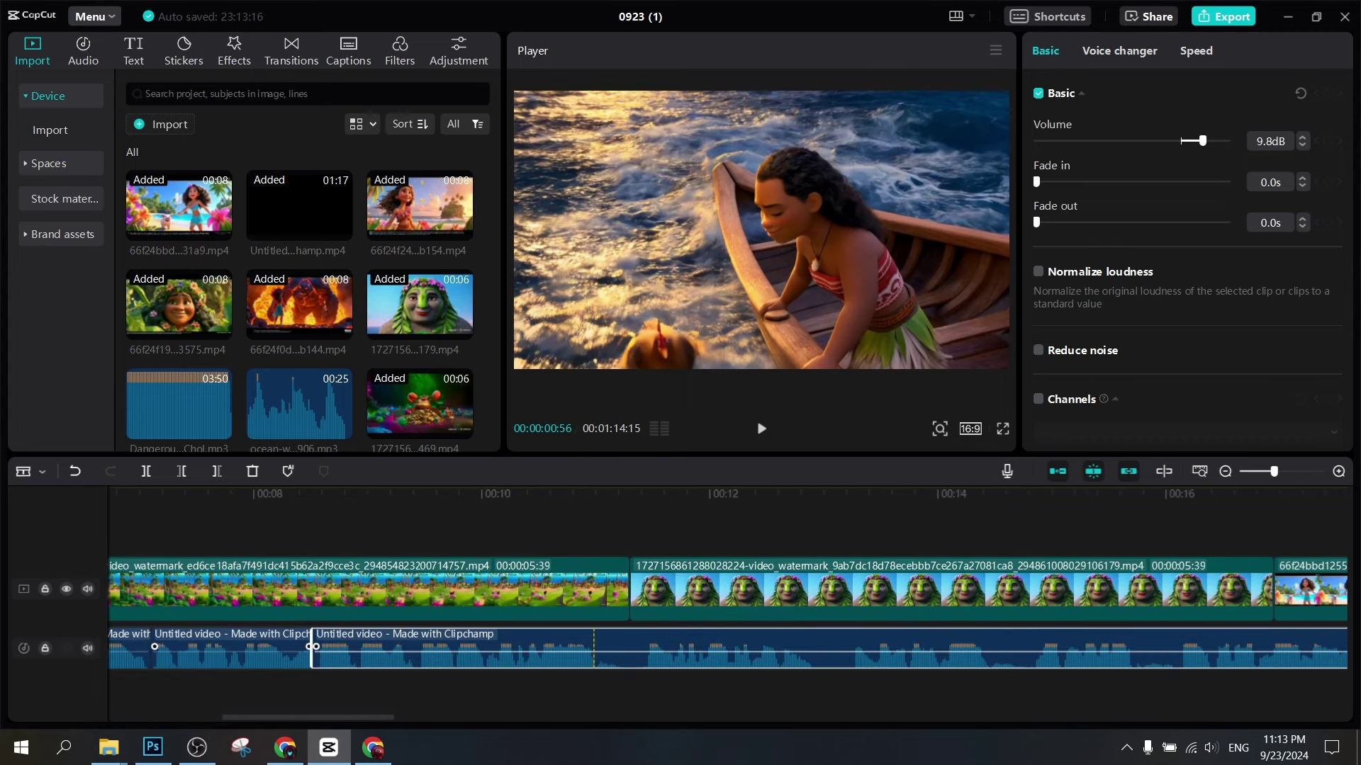
# Split the voice-over around its pauses between about 00:11 and 00:16, playing the passage near 00:11 to check it
pyautogui.moveTo(312, 646); pyautogui.dragTo(594, 646)
pyautogui.click(641, 648)
pyautogui.click(593, 525)
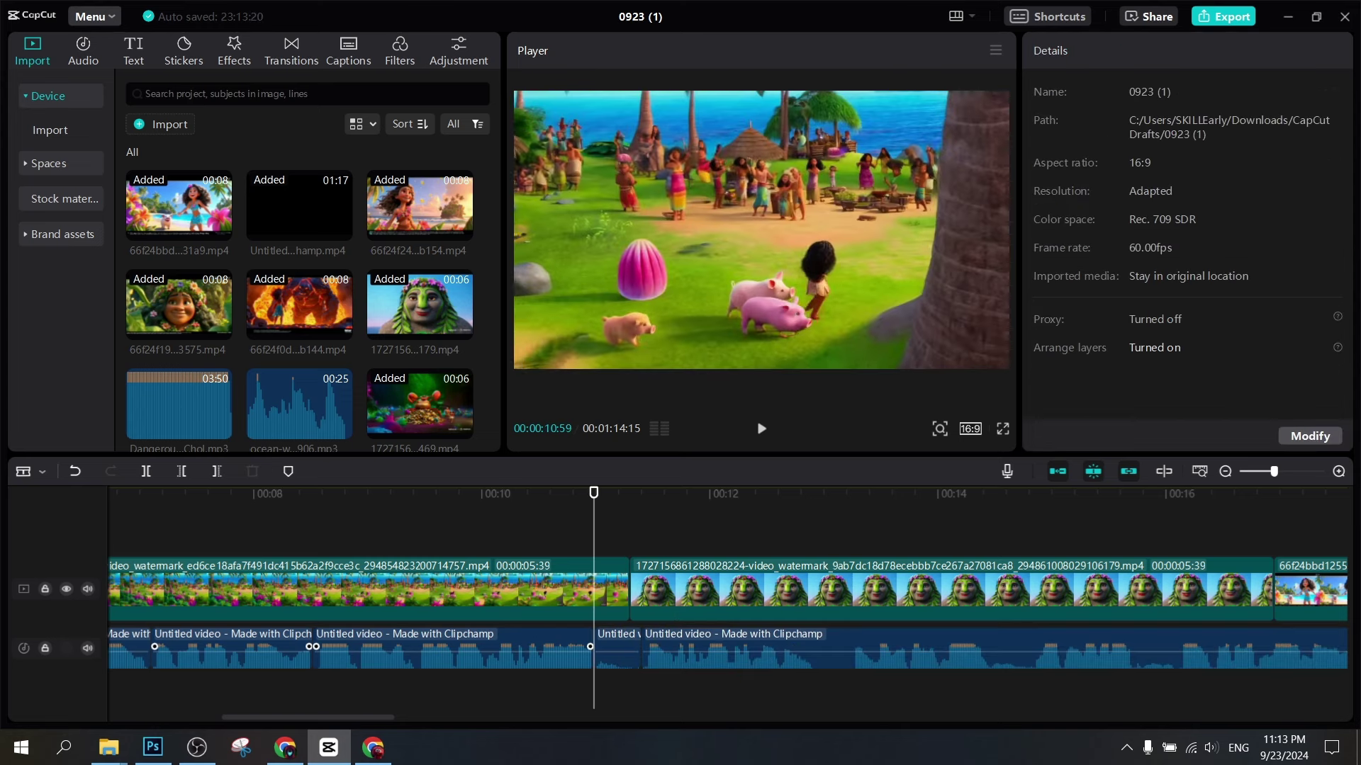
pyautogui.press('space')
pyautogui.press('space')
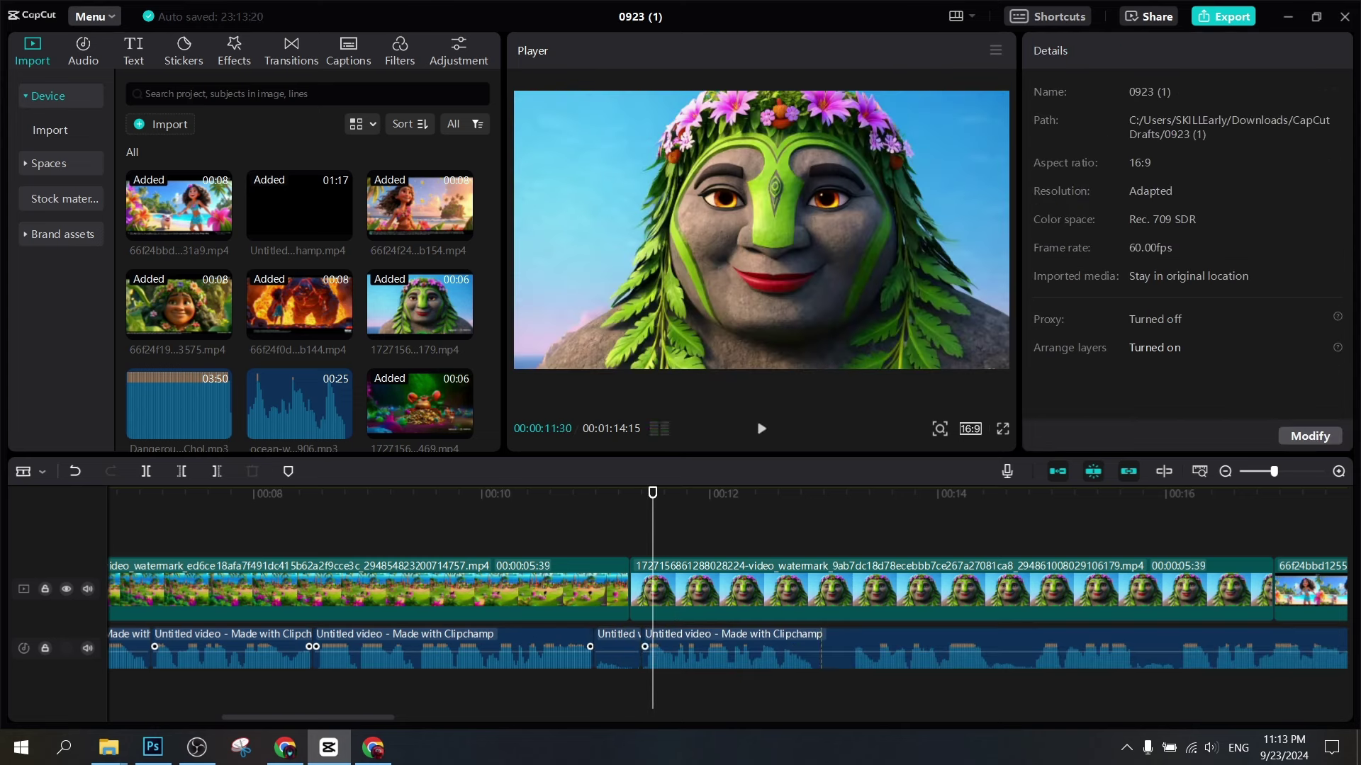
pyautogui.click(821, 648)
pyautogui.click(854, 649)
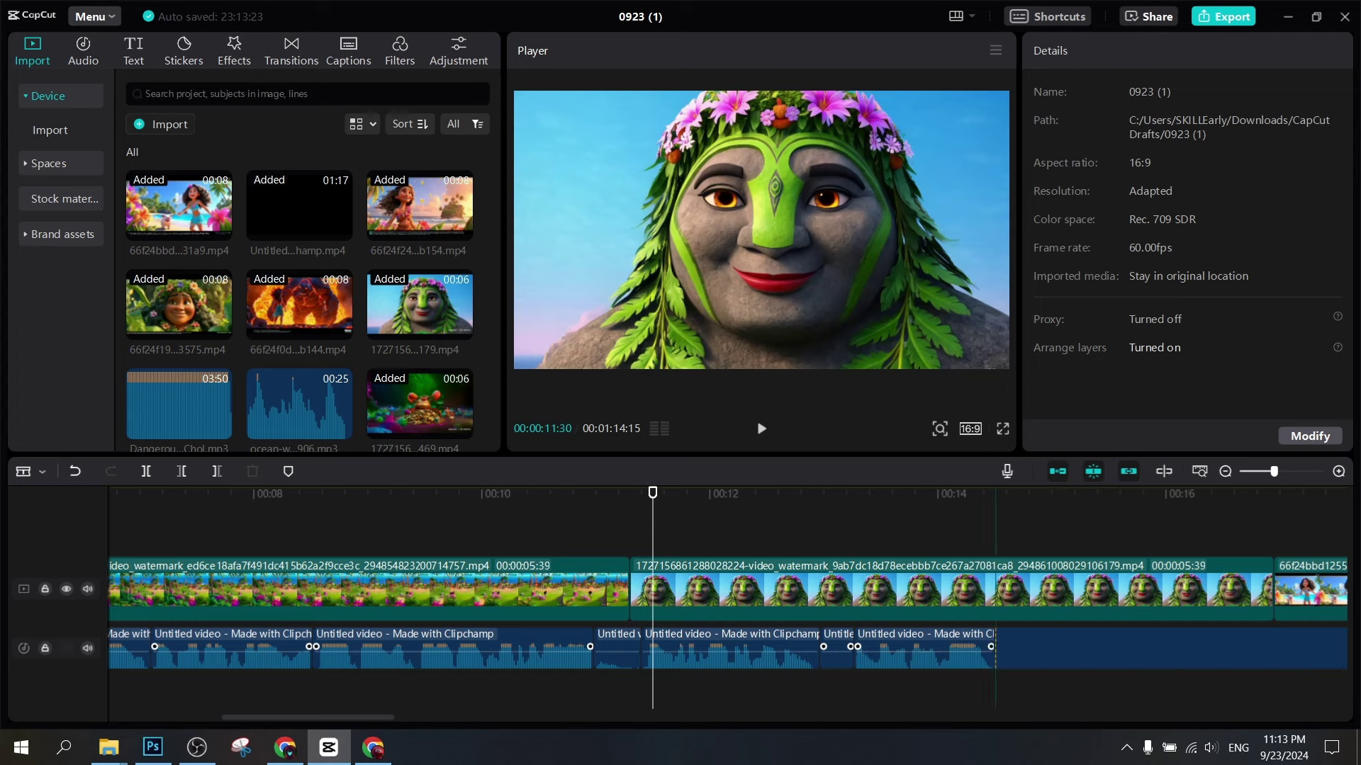
pyautogui.click(1137, 648)
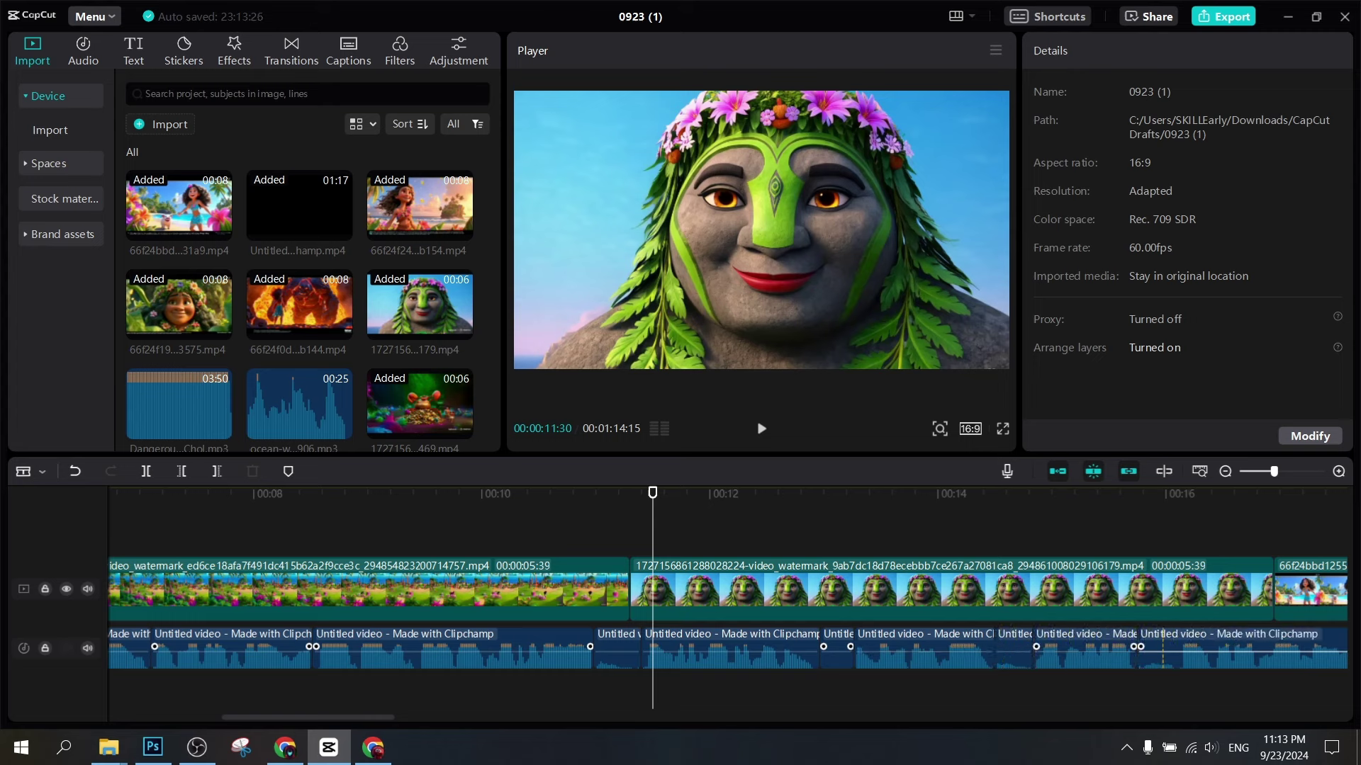
pyautogui.click(1180, 649)
# Delete the silent voice-over pieces cut out between about 00:11 and 00:16
pyautogui.press('a')
pyautogui.click(1157, 648)
pyautogui.press('Delete')
pyautogui.click(1014, 648)
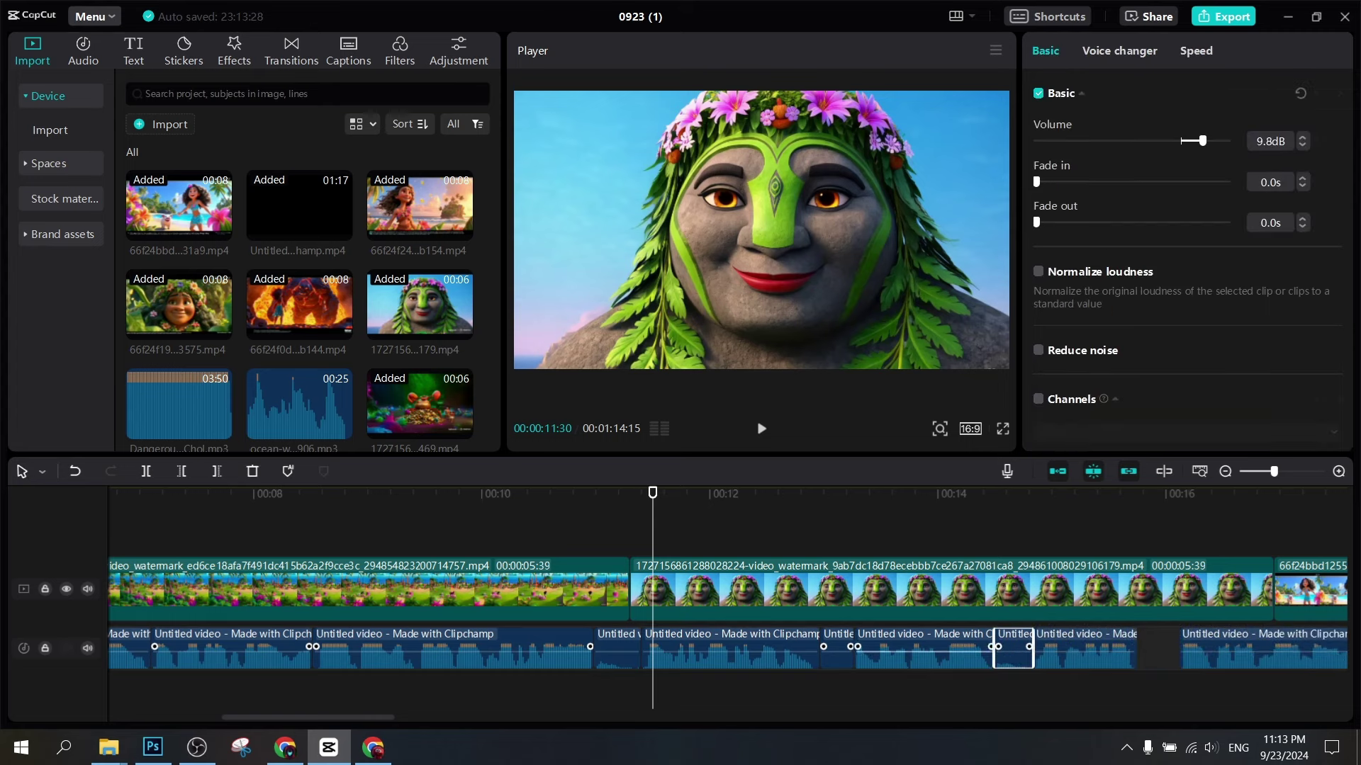
pyautogui.press('Delete')
pyautogui.click(617, 648)
pyautogui.press('Delete')
# Close the gaps in the voice-over after about 00:11 by moving each following piece against the one before it
pyautogui.moveTo(730, 648); pyautogui.dragTo(681, 648)
pyautogui.moveTo(924, 648); pyautogui.dragTo(842, 648)
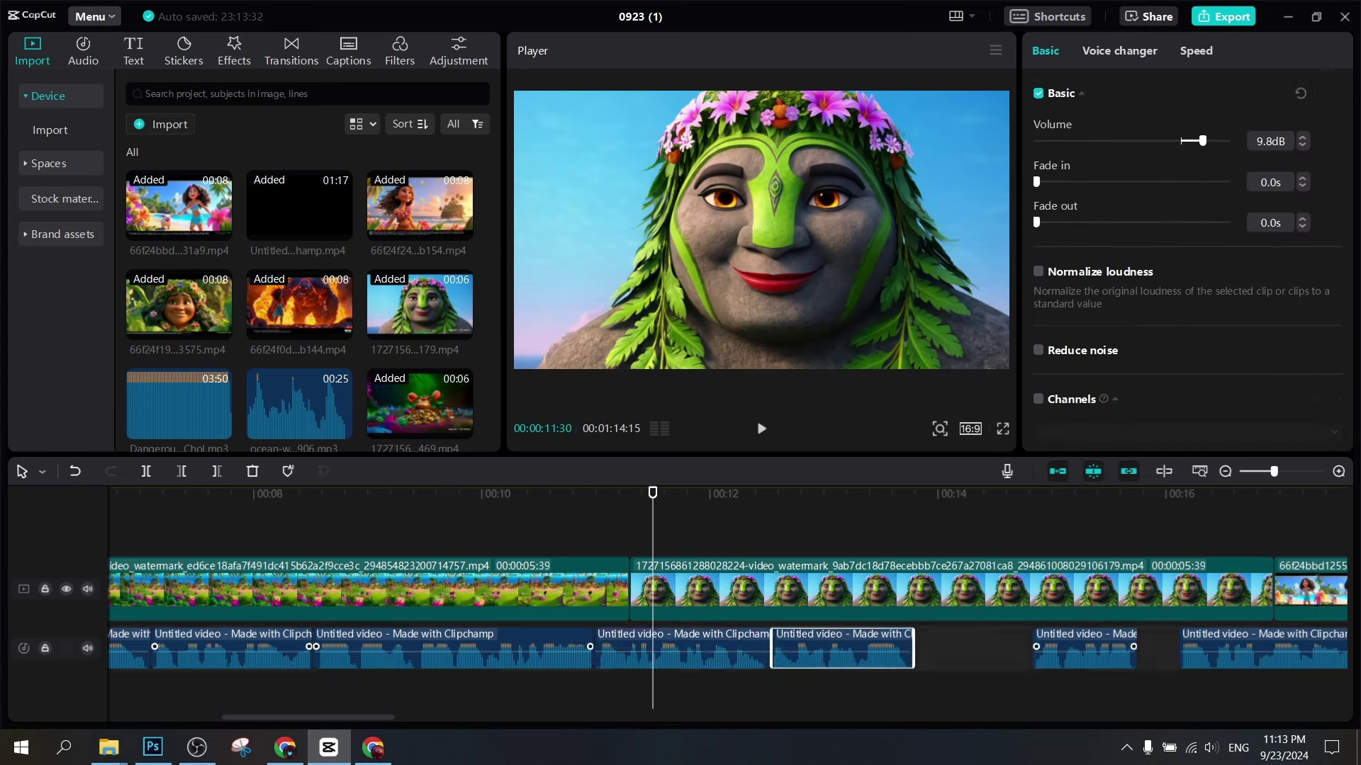
pyautogui.moveTo(1063, 650); pyautogui.dragTo(942, 651)
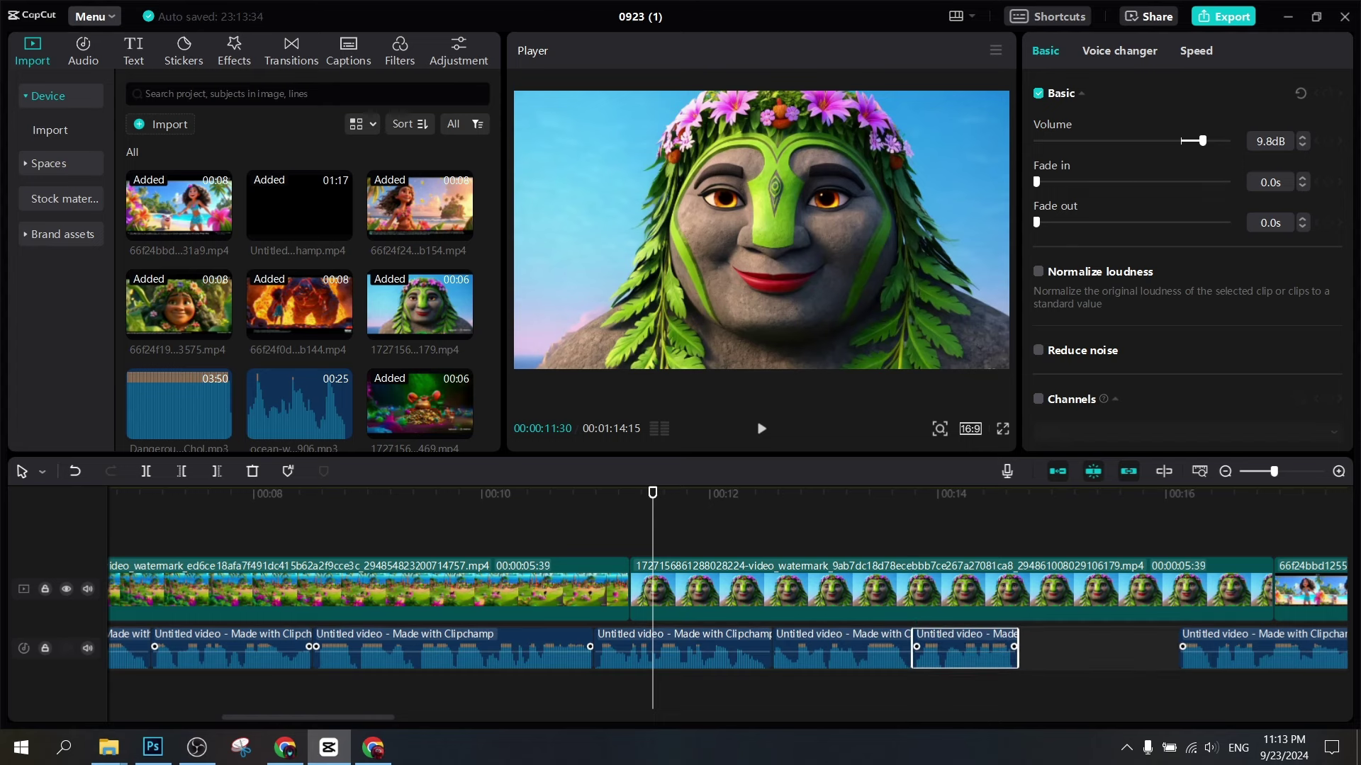
pyautogui.moveTo(1205, 650); pyautogui.dragTo(1041, 650)
# Split the voice-over at both ends of its pauses between about 00:17 and 00:23
pyautogui.hscroll(10, 728, 597)
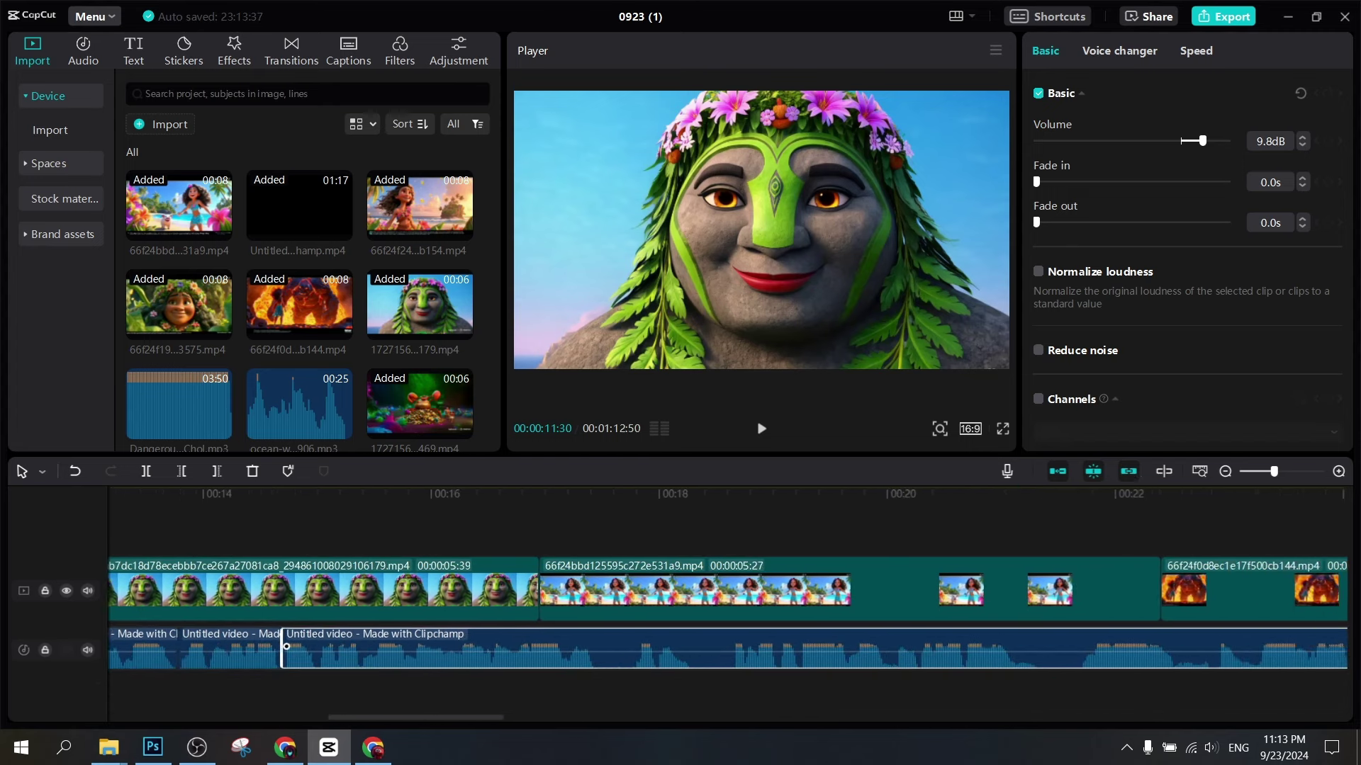
pyautogui.press('b')
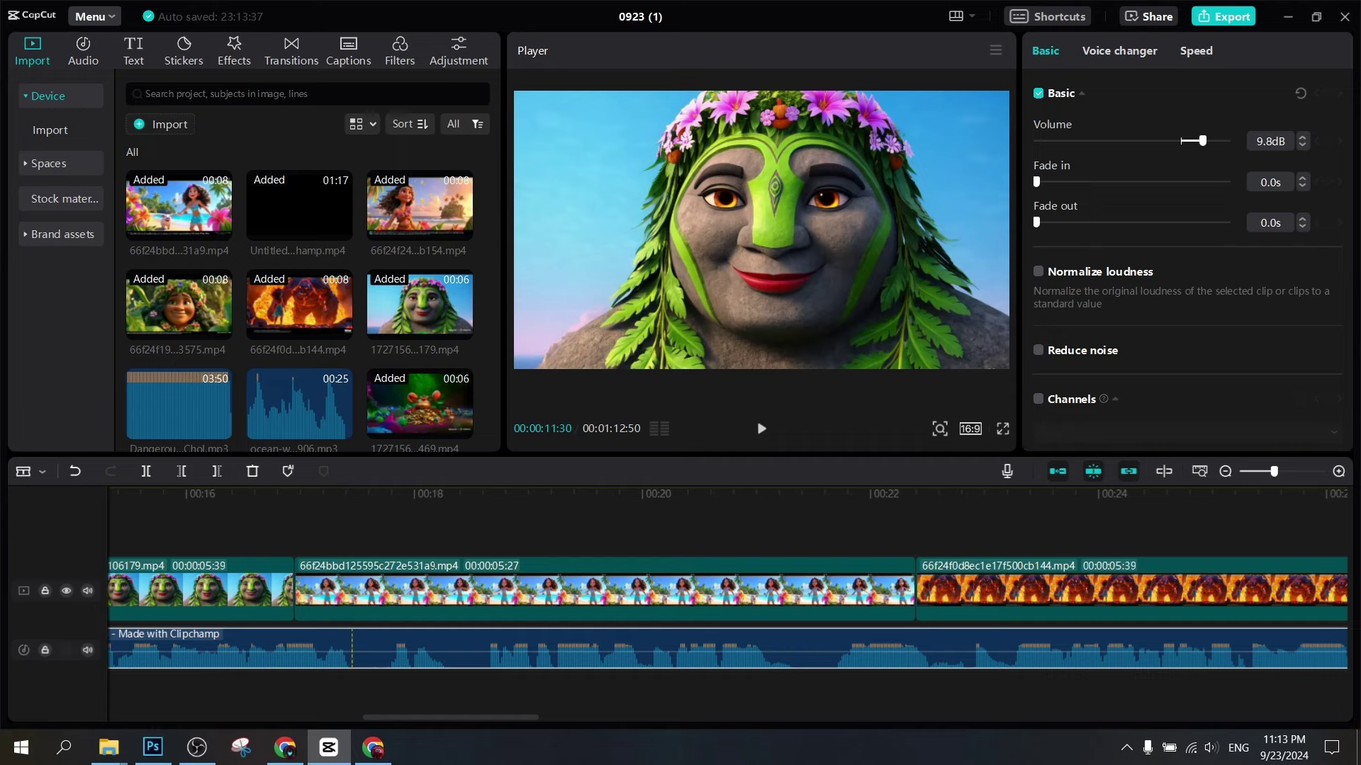
pyautogui.click(352, 647)
pyautogui.click(387, 646)
pyautogui.click(448, 647)
pyautogui.click(486, 646)
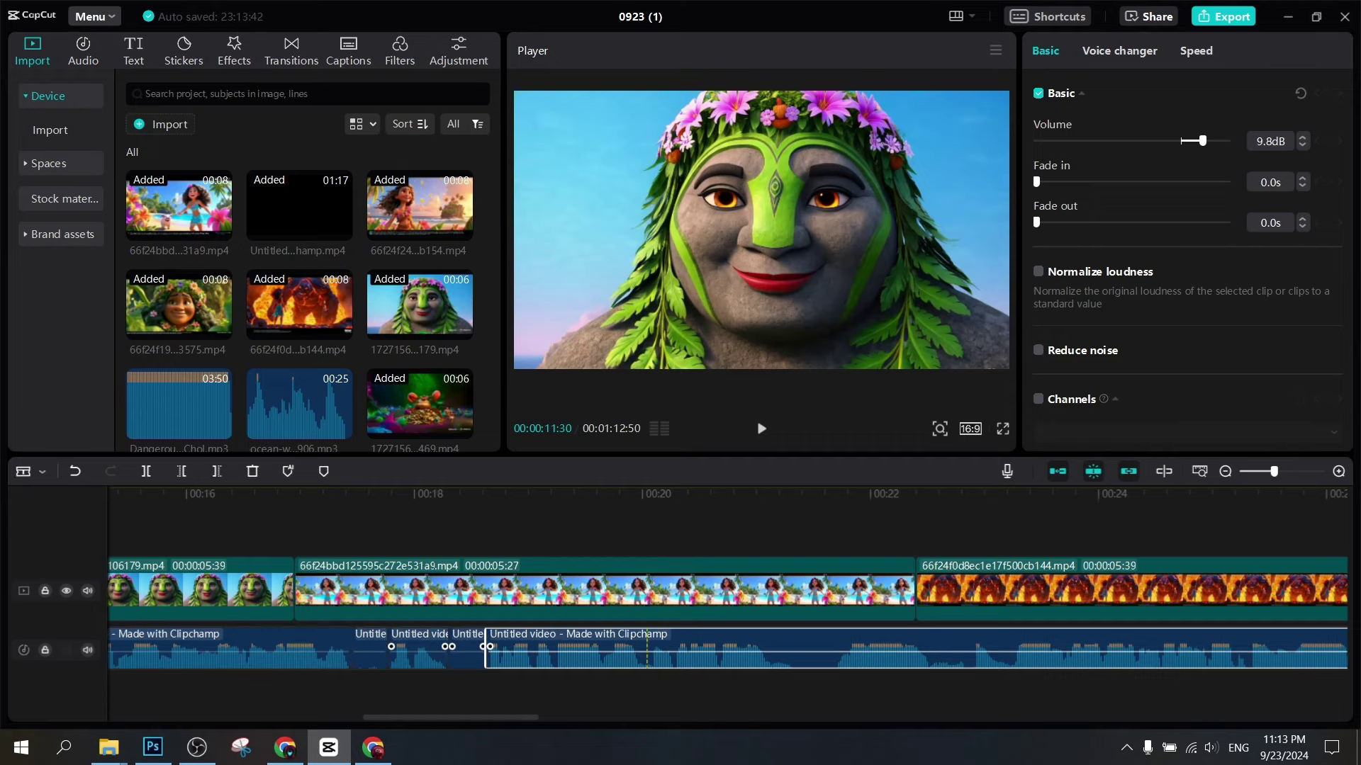
pyautogui.click(801, 646)
pyautogui.click(830, 646)
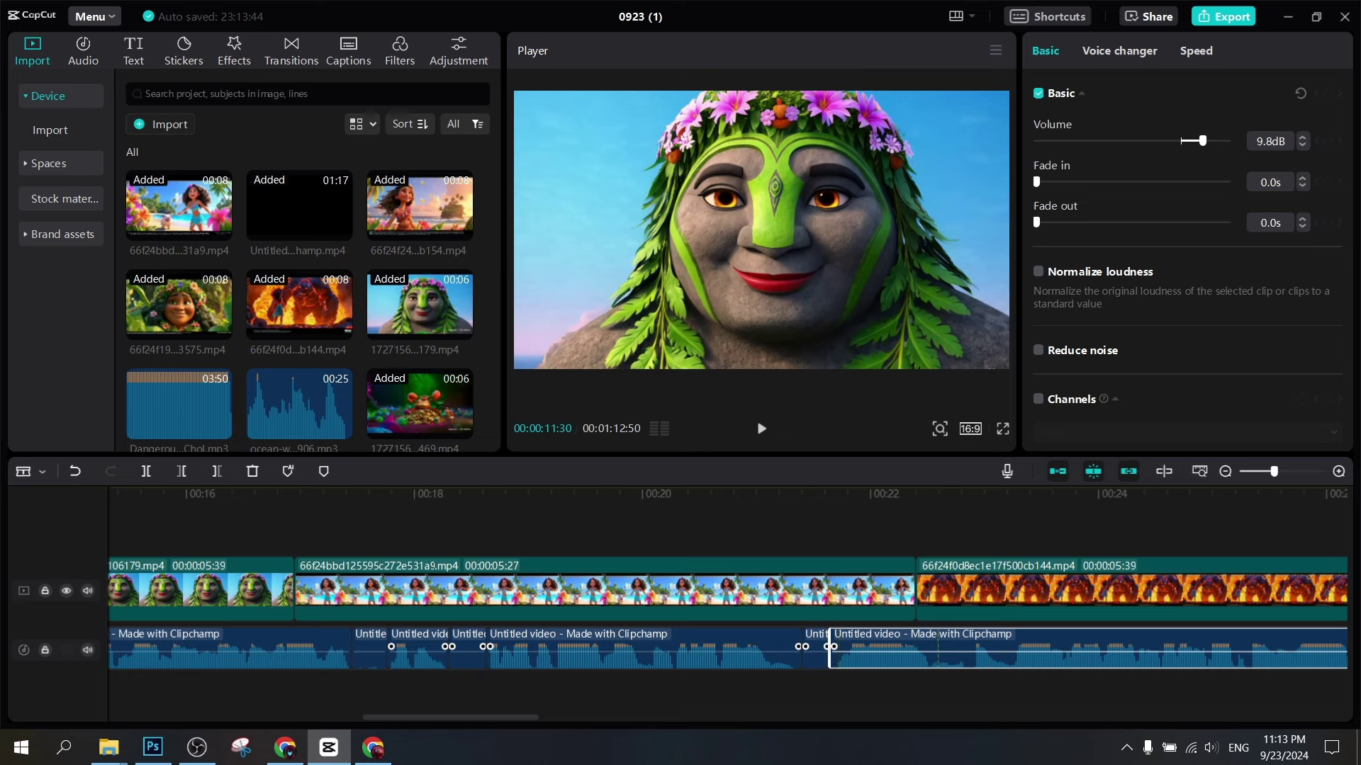
pyautogui.click(932, 647)
pyautogui.click(969, 649)
# Delete the silent voice-over pieces cut out between about 00:17 and 00:23
pyautogui.press('a')
pyautogui.click(951, 648)
pyautogui.press('Delete')
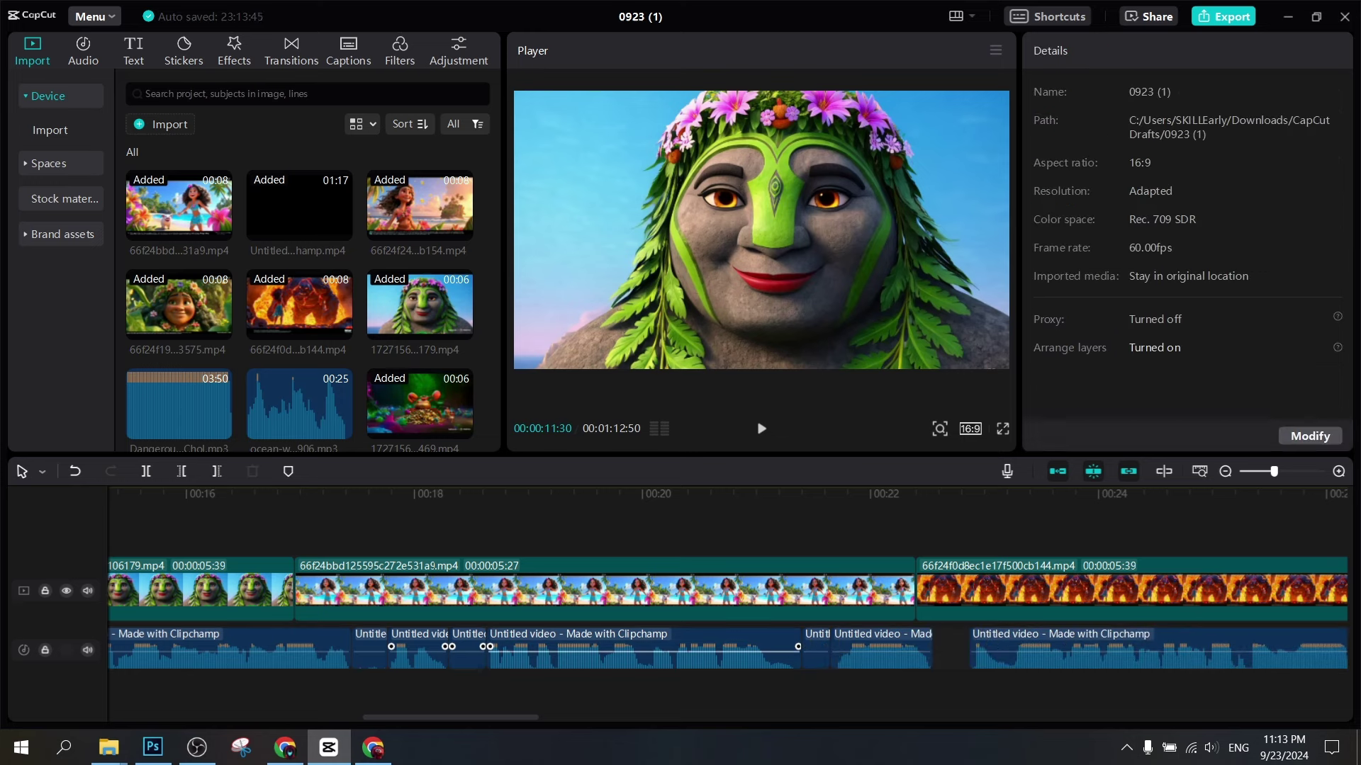
pyautogui.click(816, 649)
pyautogui.press('Delete')
pyautogui.click(418, 648)
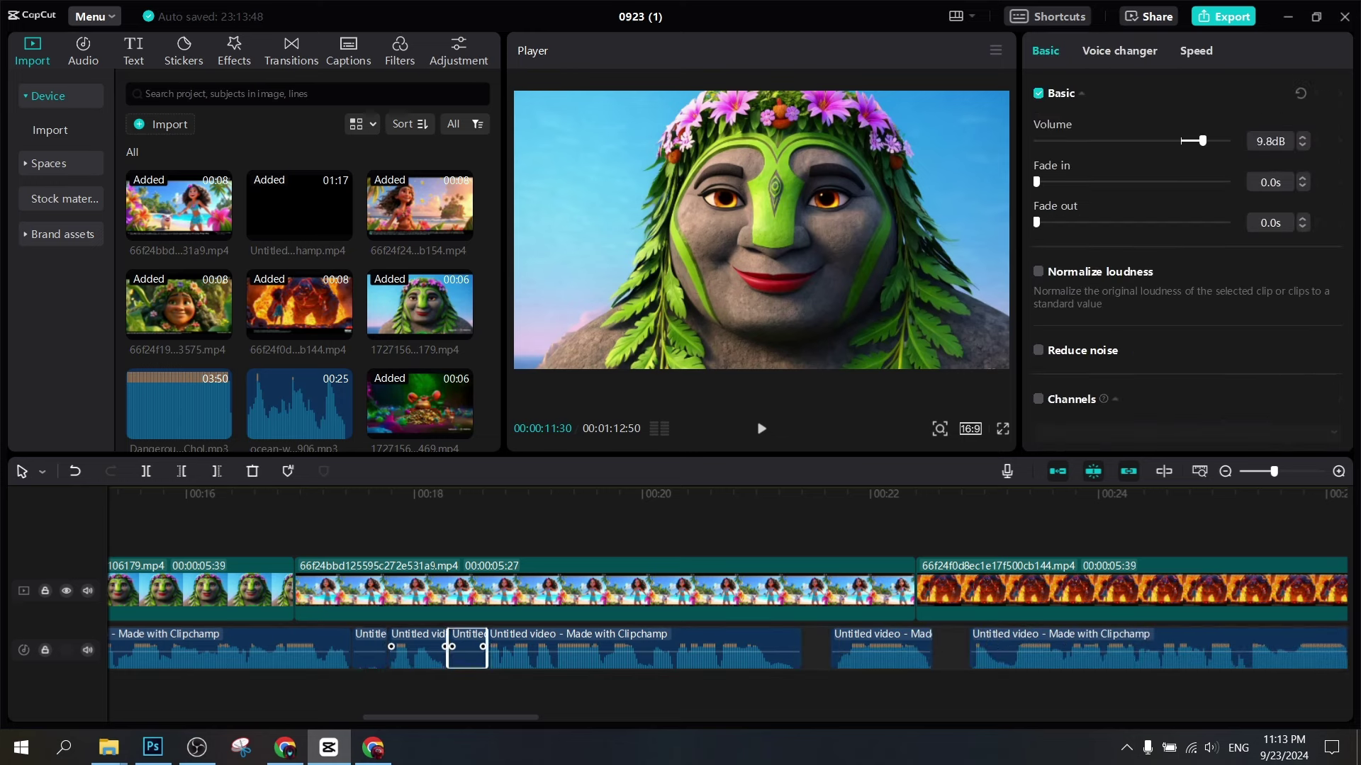
pyautogui.press('Delete')
pyautogui.click(370, 649)
pyautogui.press('Delete')
# Close the gaps in the voice-over after about 00:17 by moving each following piece against the one before it
pyautogui.moveTo(418, 648); pyautogui.dragTo(381, 648)
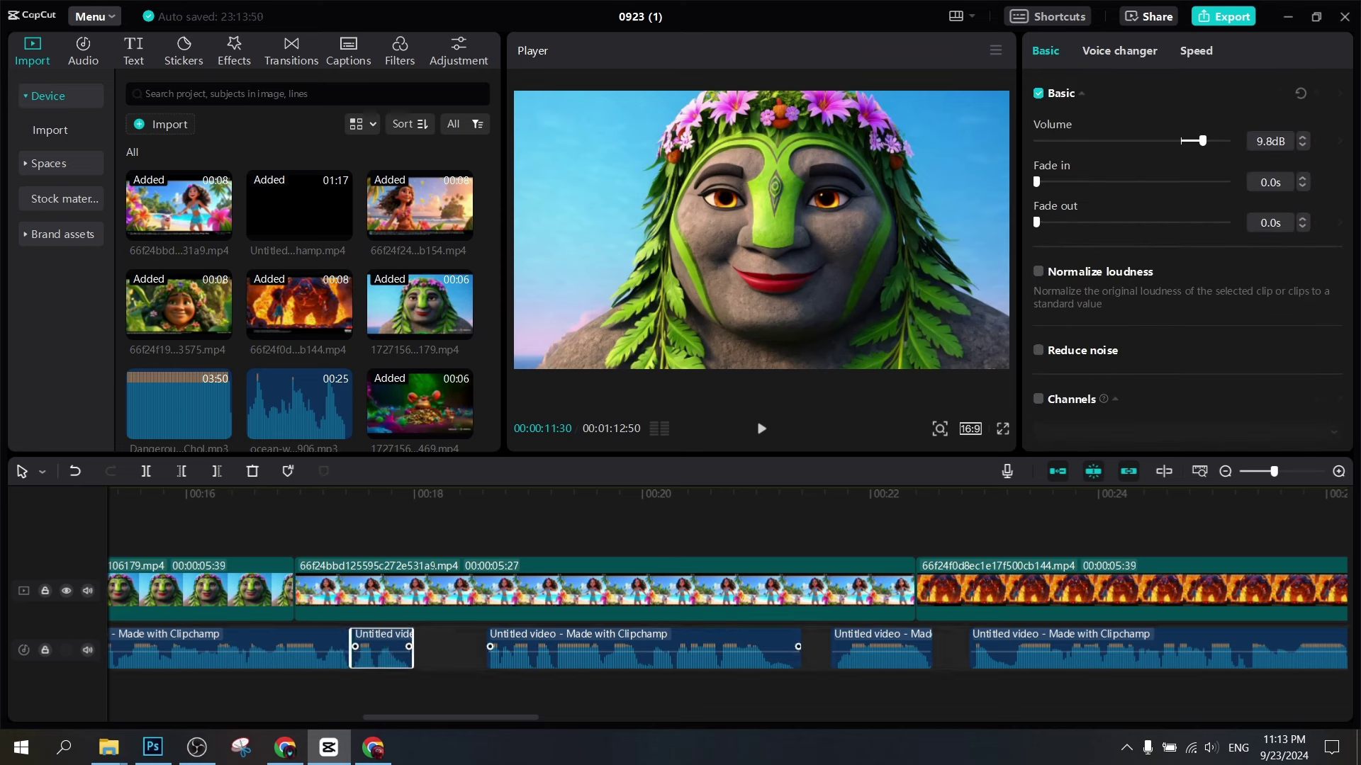
pyautogui.moveTo(645, 649); pyautogui.dragTo(569, 649)
pyautogui.click(889, 651)
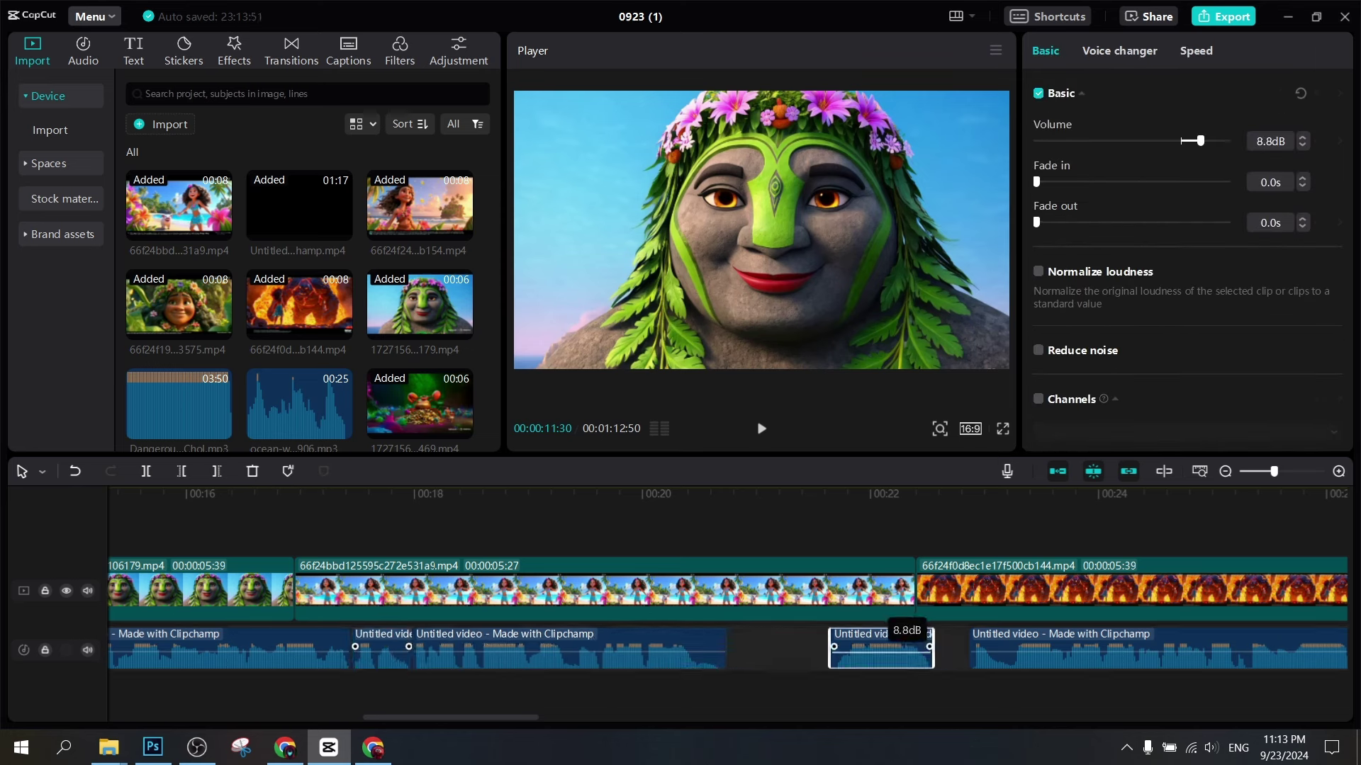
pyautogui.moveTo(889, 651); pyautogui.dragTo(785, 657)
pyautogui.hotkey('ctrl', 'z')
pyautogui.moveTo(1028, 656); pyautogui.dragTo(887, 656)
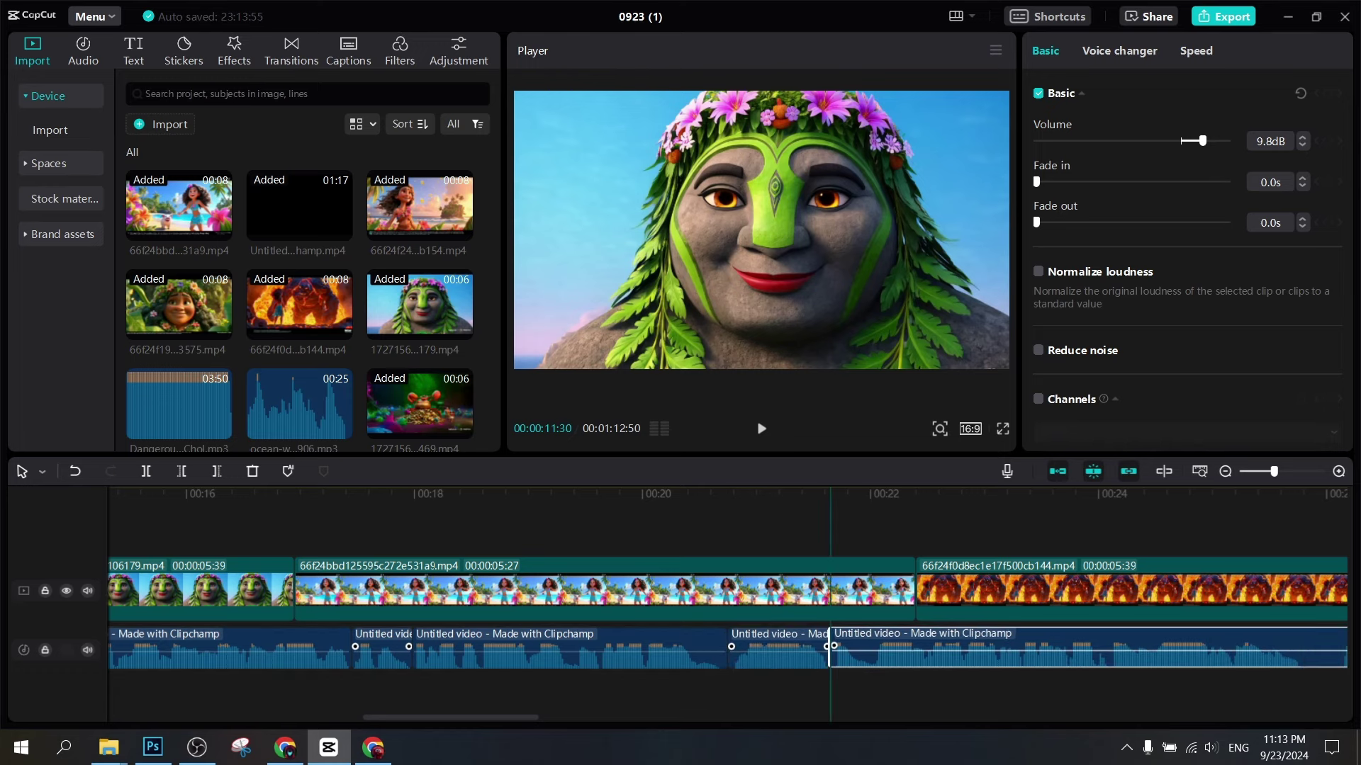
# Split the voice-over at both ends of its pauses between about 00:25 and 00:30
pyautogui.hscroll(5, 728, 614)
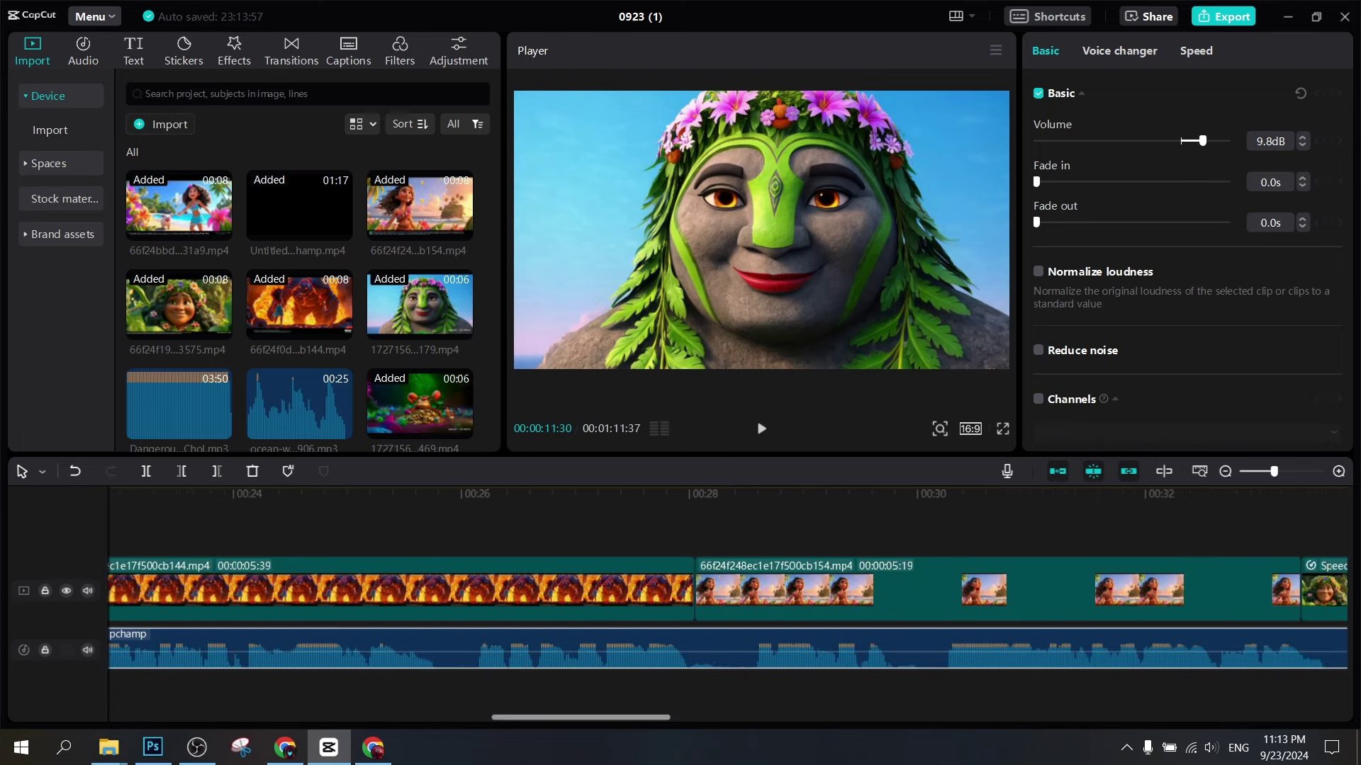
pyautogui.press('b')
pyautogui.click(436, 648)
pyautogui.click(475, 649)
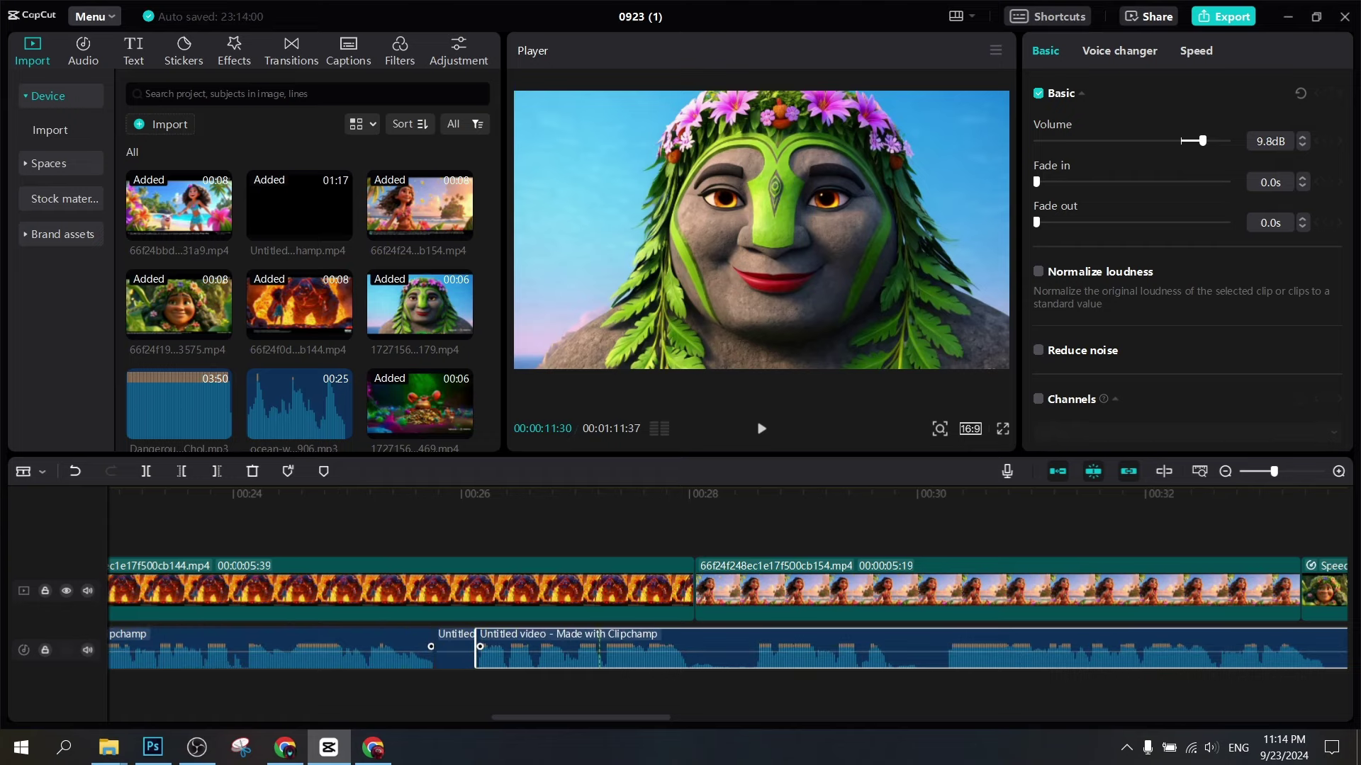
pyautogui.click(690, 648)
pyautogui.click(747, 648)
pyautogui.click(890, 649)
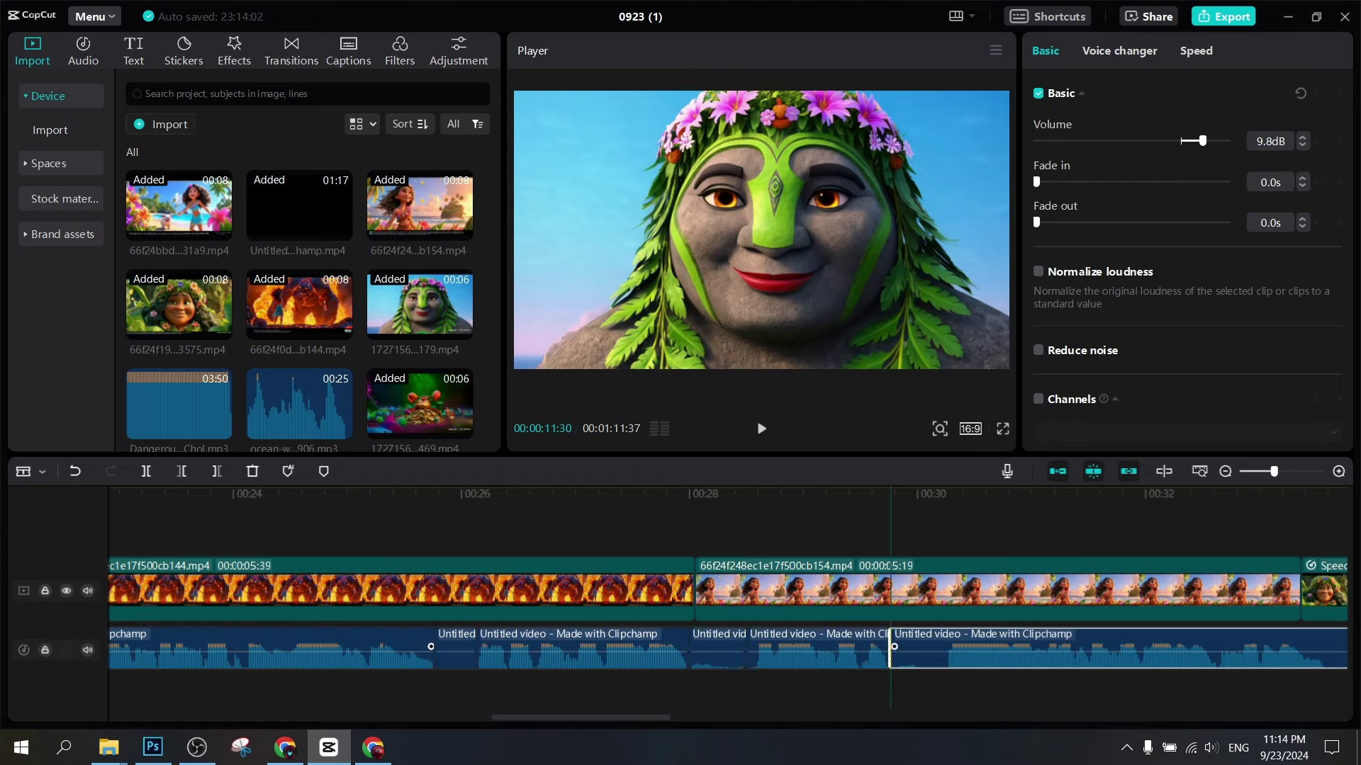
pyautogui.click(945, 648)
# Delete the silent voice-over pieces cut out between about 00:25 and 00:30
pyautogui.press('a')
pyautogui.press('Delete')
pyautogui.click(718, 651)
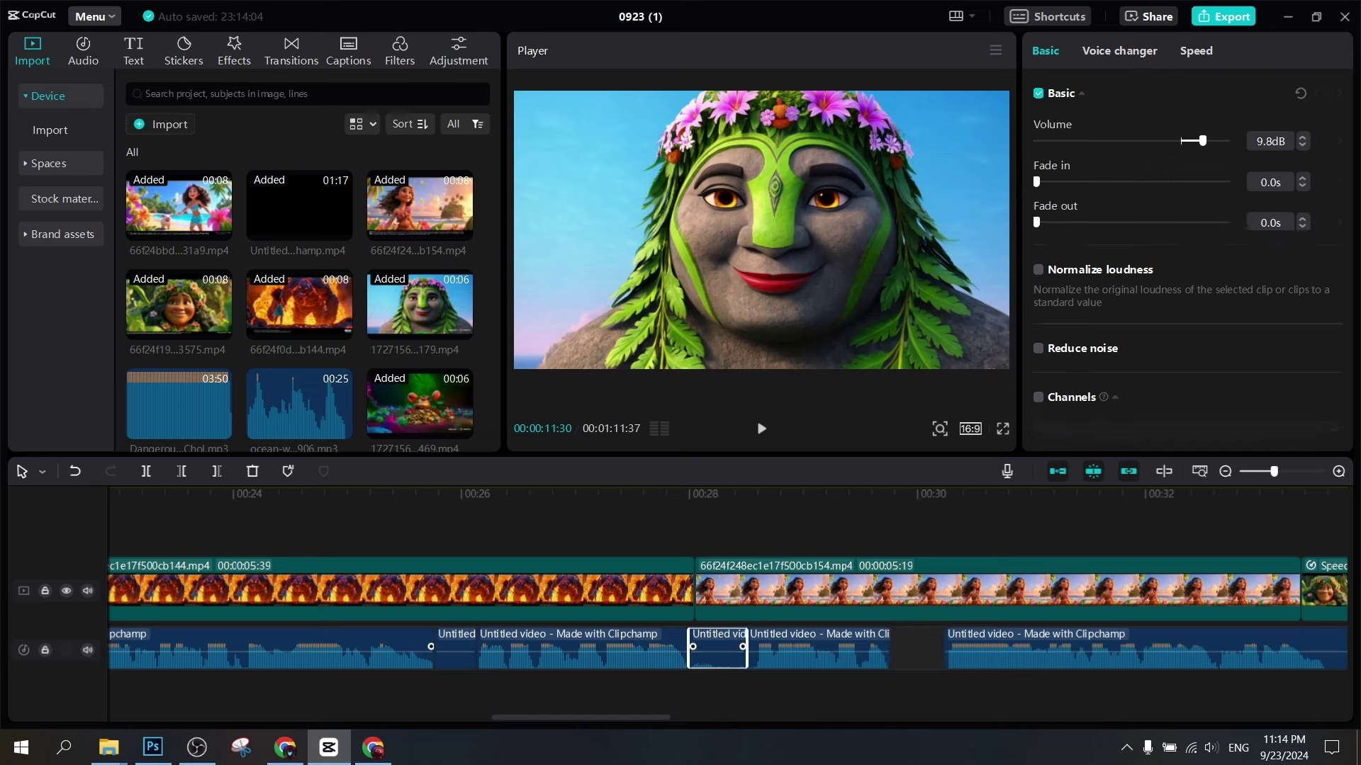
pyautogui.press('Delete')
pyautogui.click(455, 651)
pyautogui.press('Delete')
# Move the voice-over pieces after about 00:25 together so that each one starts where the previous one ends
pyautogui.moveTo(539, 651)
pyautogui.mouseDown()
pyautogui.moveTo(489, 651)
pyautogui.moveTo(524, 652)
pyautogui.mouseUp()
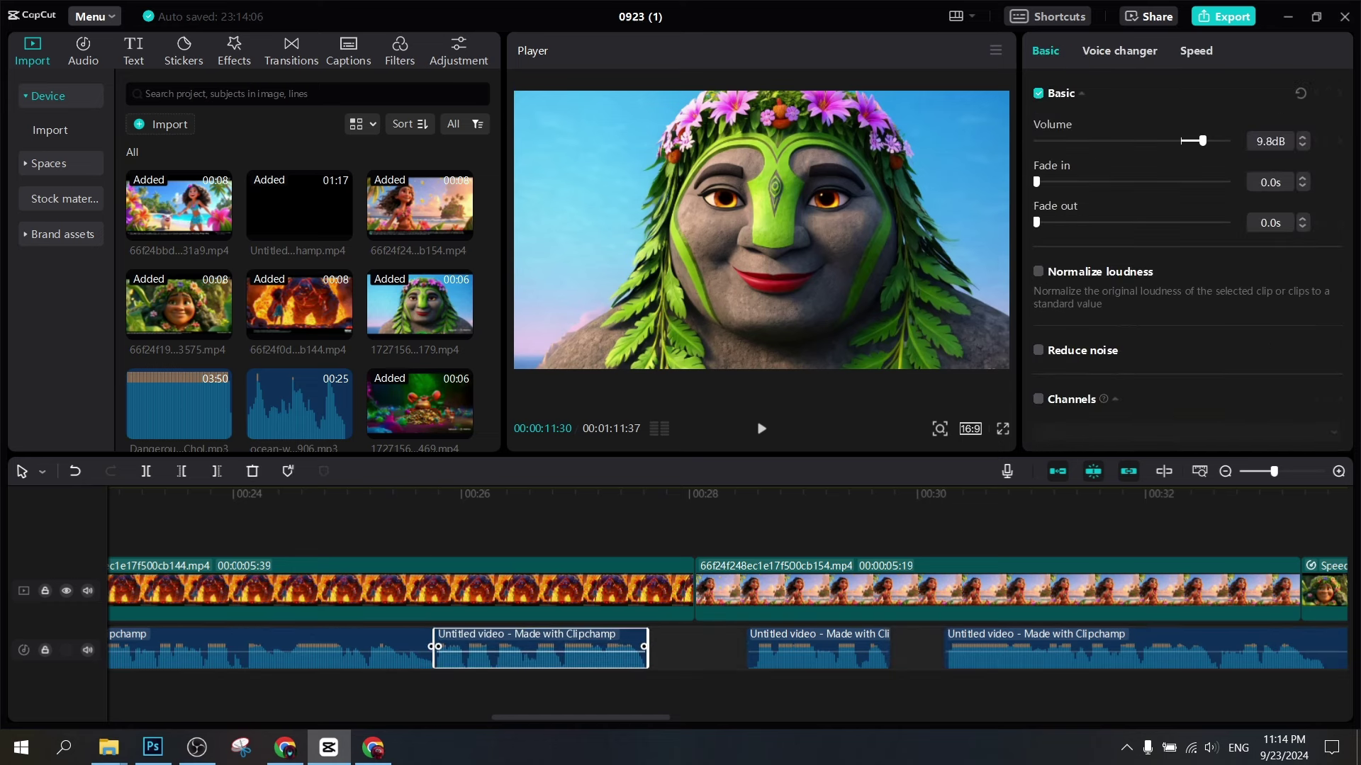
pyautogui.moveTo(815, 652); pyautogui.dragTo(714, 652)
pyautogui.moveTo(580, 717); pyautogui.dragTo(647, 718)
pyautogui.moveTo(709, 652); pyautogui.dragTo(483, 652)
# Split the voice-over at both ends of its pauses between about 00:32 and 00:36
pyautogui.click(706, 656)
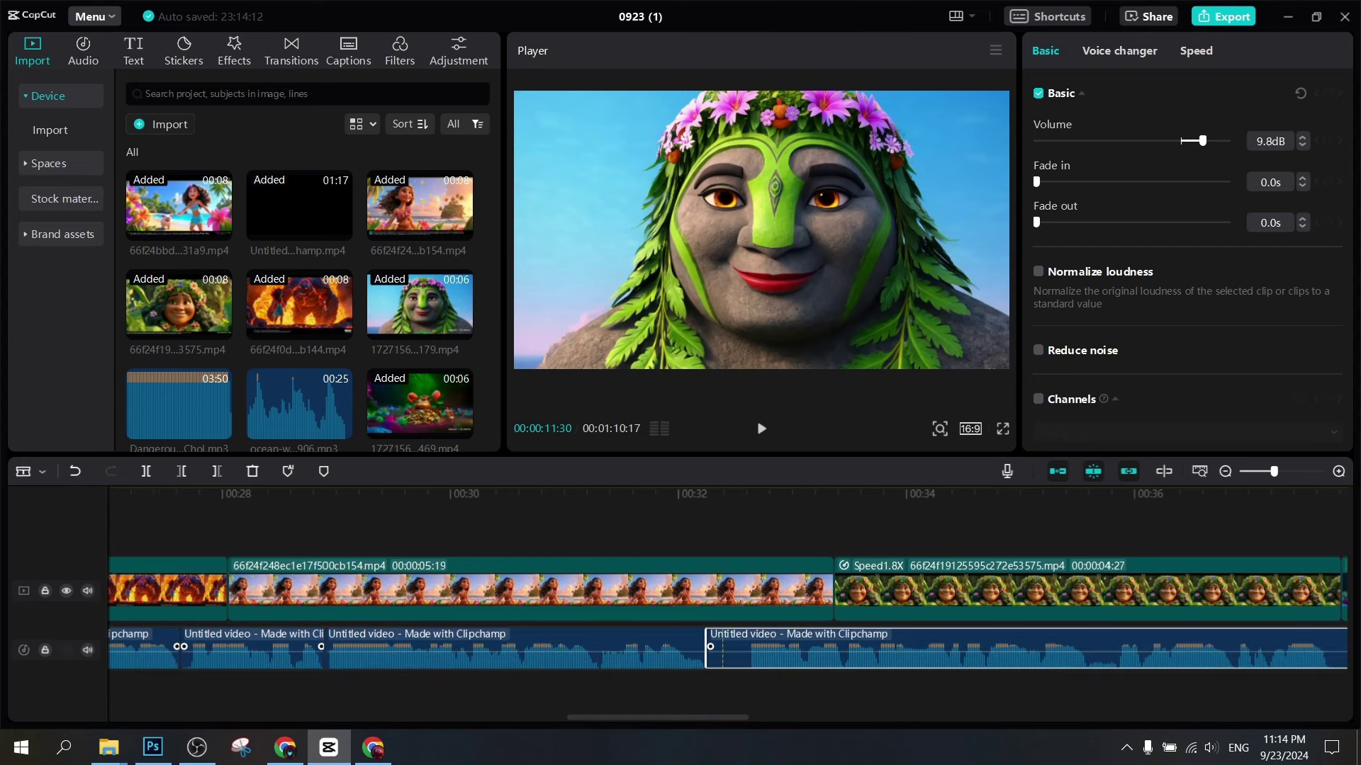
pyautogui.click(750, 652)
pyautogui.click(1089, 652)
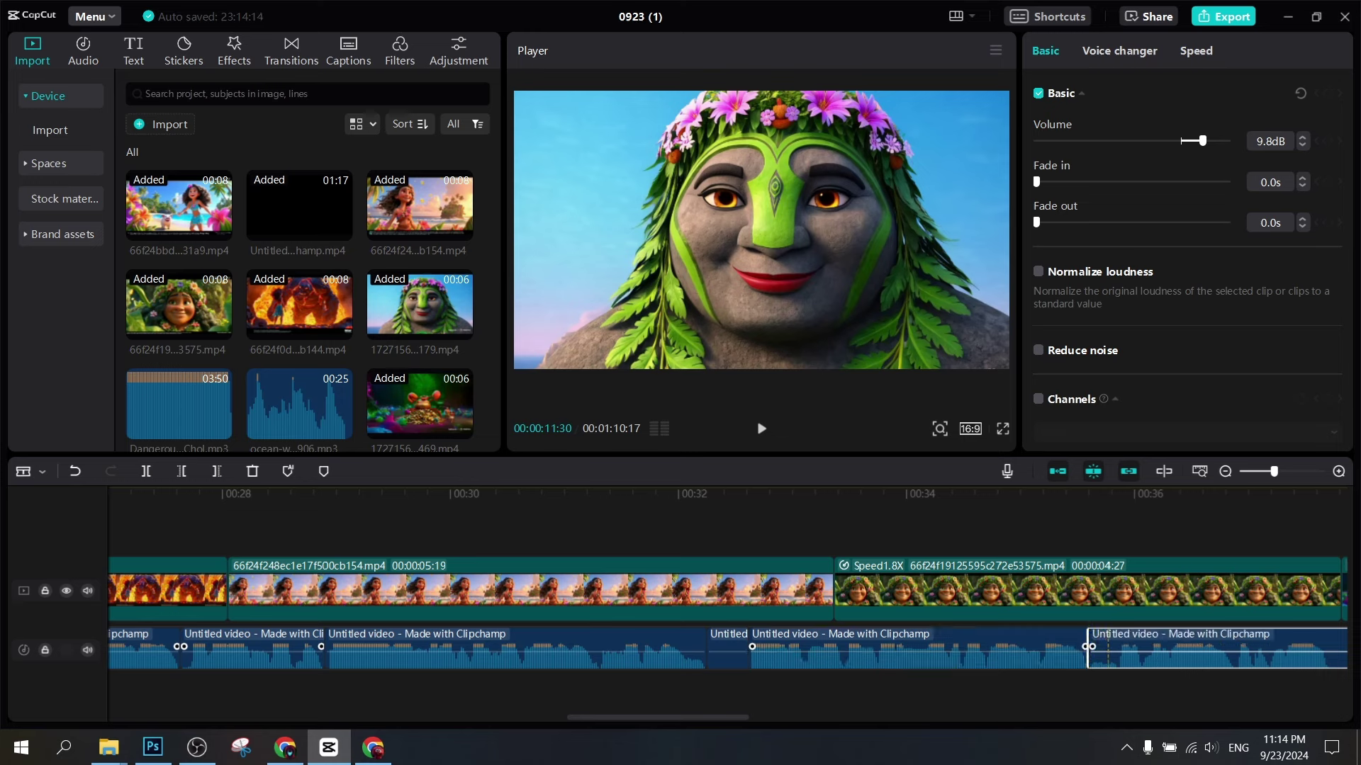
pyautogui.click(1115, 652)
# Delete the two silent voice-over pieces cut out between about 00:32 and 00:36
pyautogui.press('a')
pyautogui.click(1108, 652)
pyautogui.press('Delete')
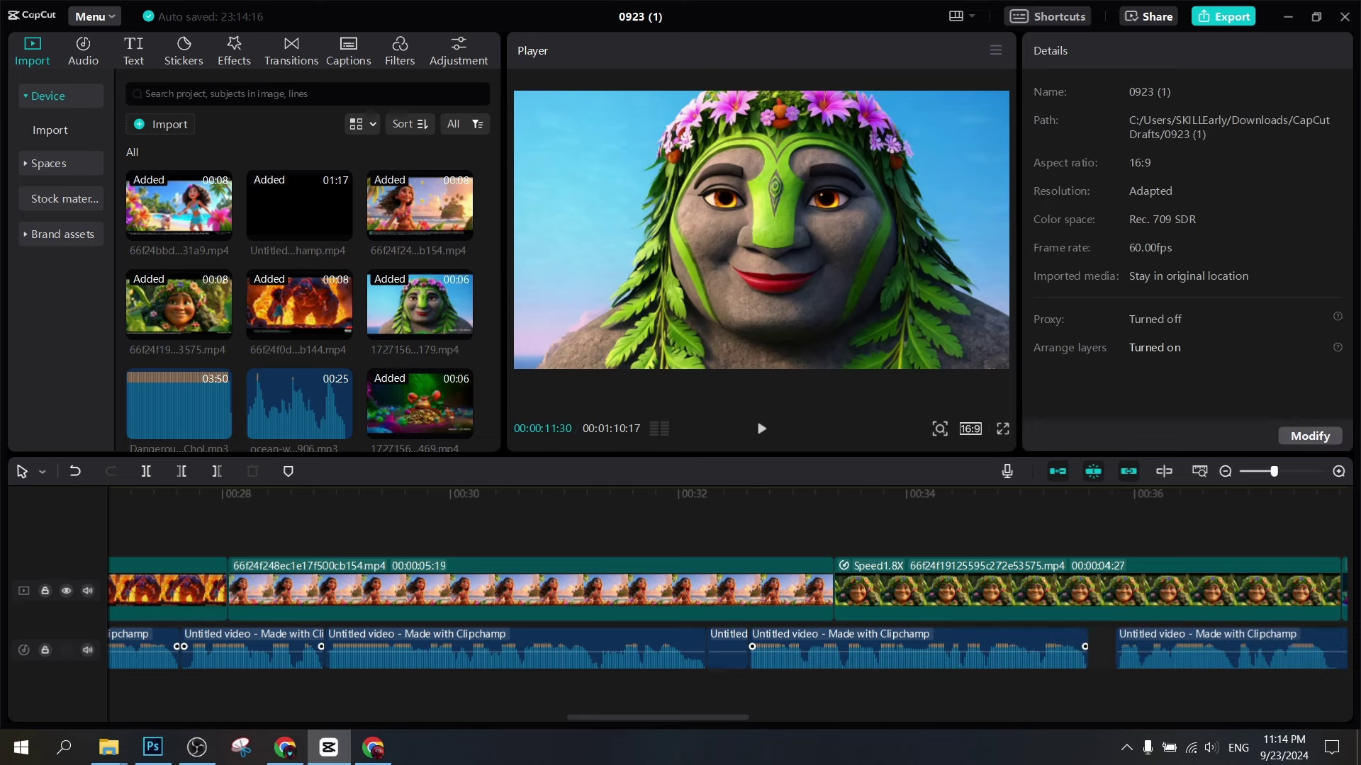
pyautogui.click(729, 652)
pyautogui.press('Delete')
# Close the two gaps in the voice-over after about 00:32 by moving the following pieces against the preceding ones
pyautogui.moveTo(787, 652); pyautogui.dragTo(744, 652)
pyautogui.press('Escape')
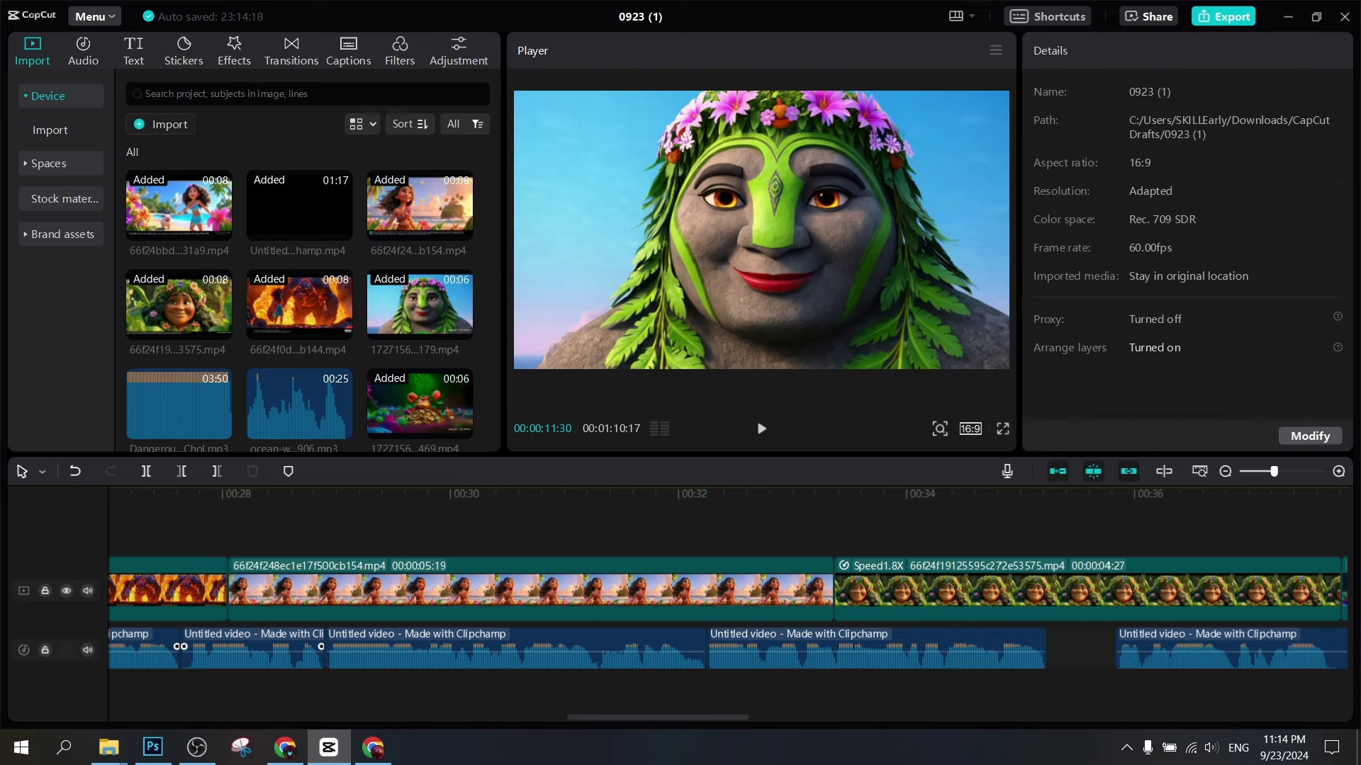
pyautogui.moveTo(658, 717); pyautogui.dragTo(743, 717)
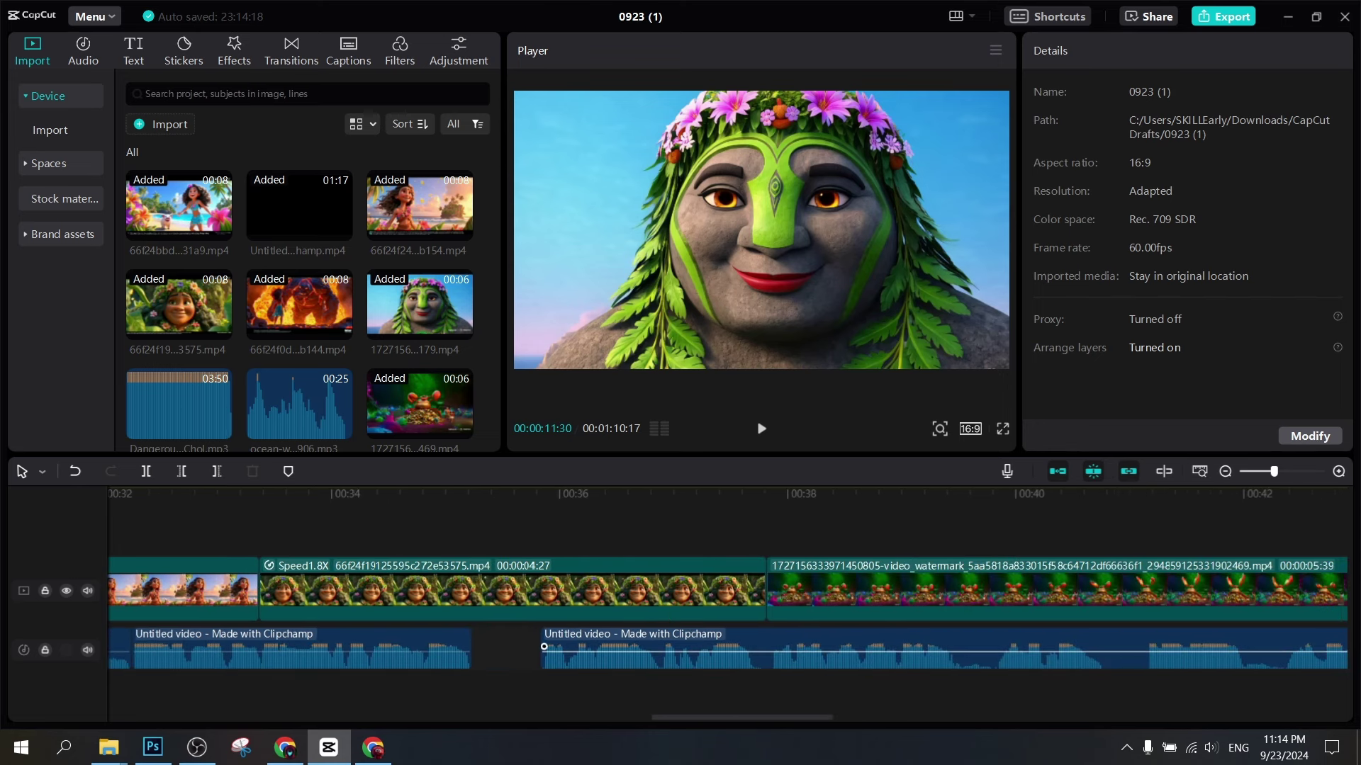
pyautogui.moveTo(742, 656); pyautogui.dragTo(672, 656)
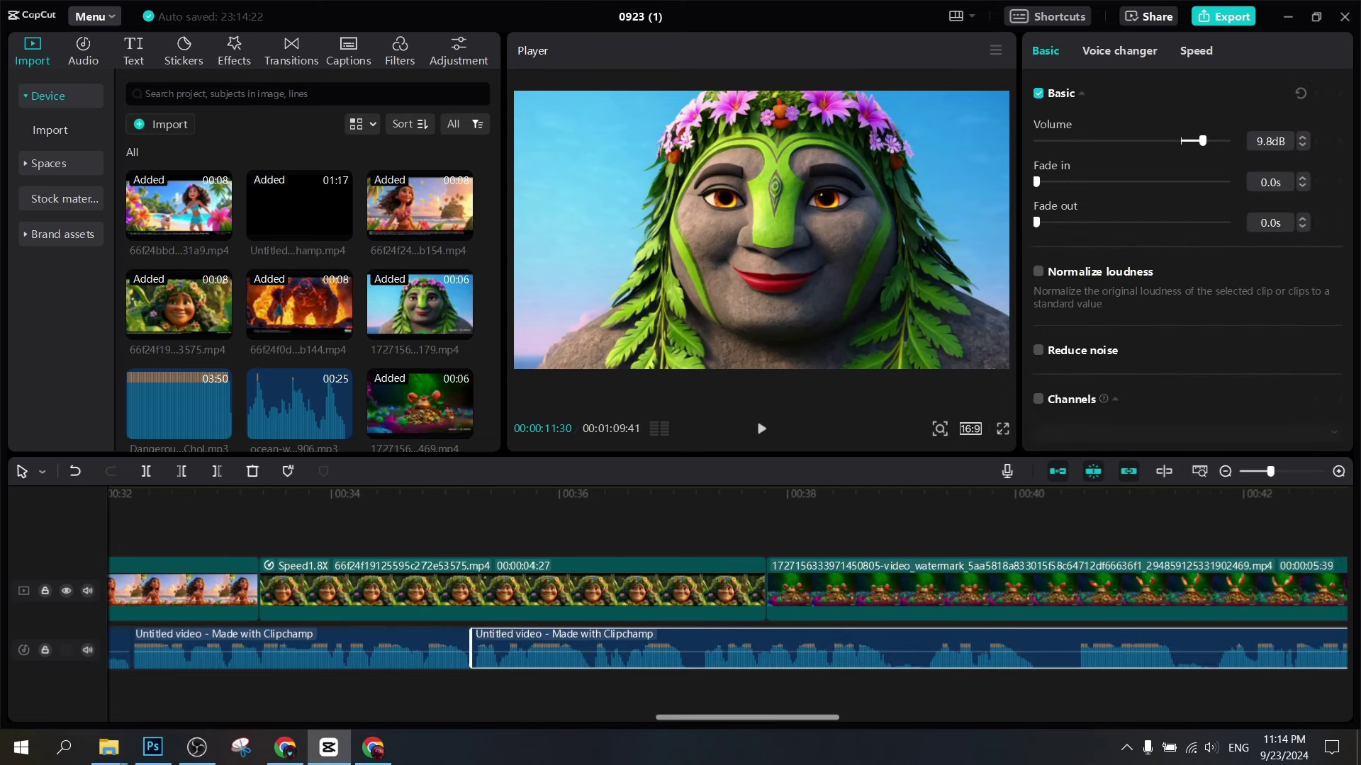
# Split the voice-over at both ends of its four pauses between about 00:37 and 00:42
pyautogui.moveTo(672, 717); pyautogui.dragTo(704, 717)
pyautogui.press('b')
pyautogui.click(462, 648)
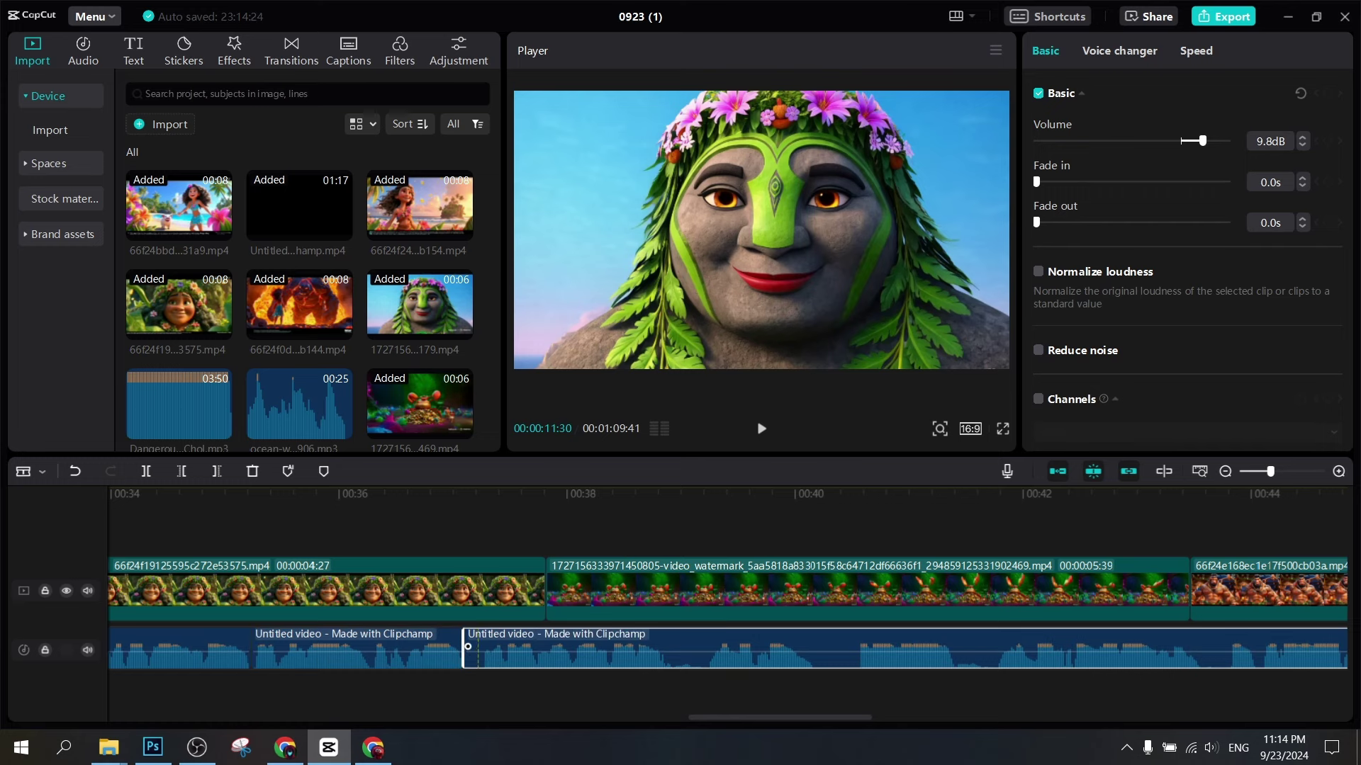
pyautogui.moveTo(468, 646); pyautogui.dragTo(483, 646)
pyautogui.click(666, 646)
pyautogui.click(710, 646)
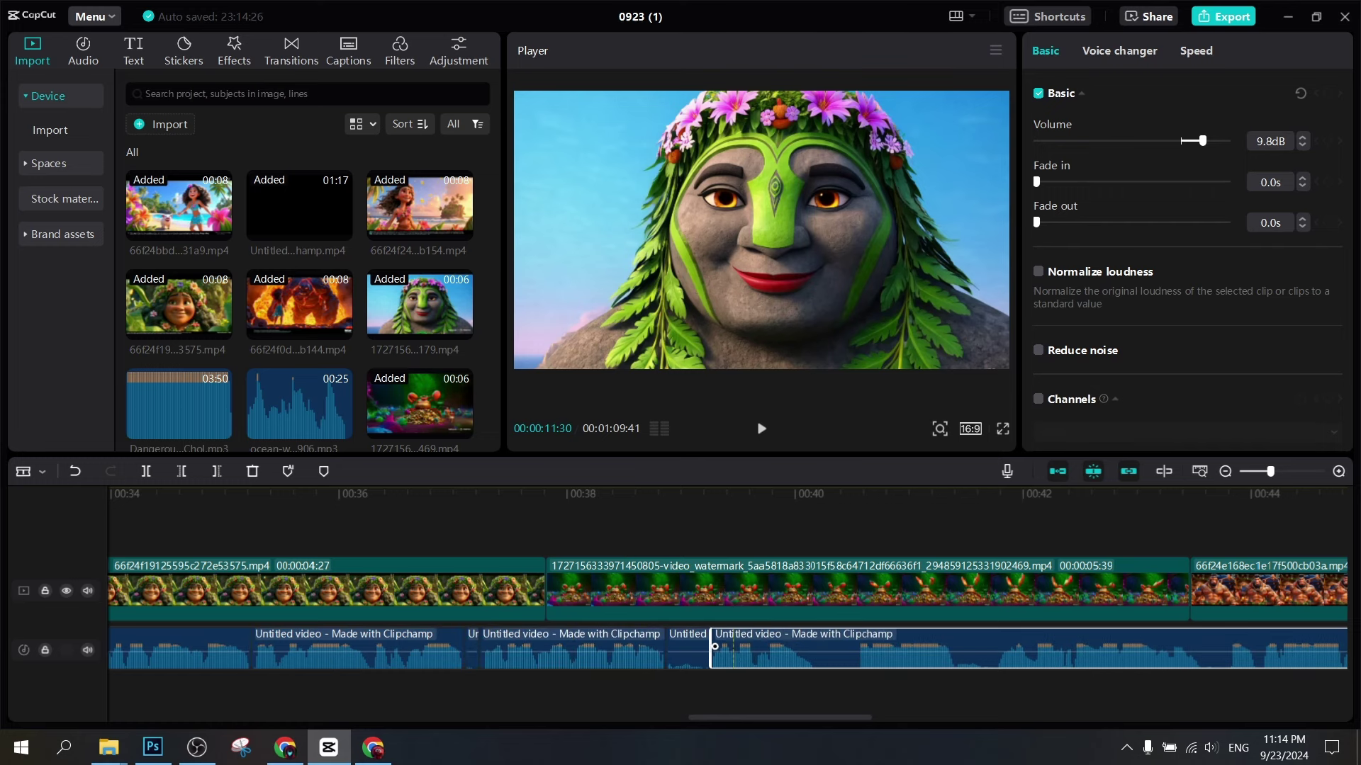
pyautogui.click(816, 646)
pyautogui.click(850, 646)
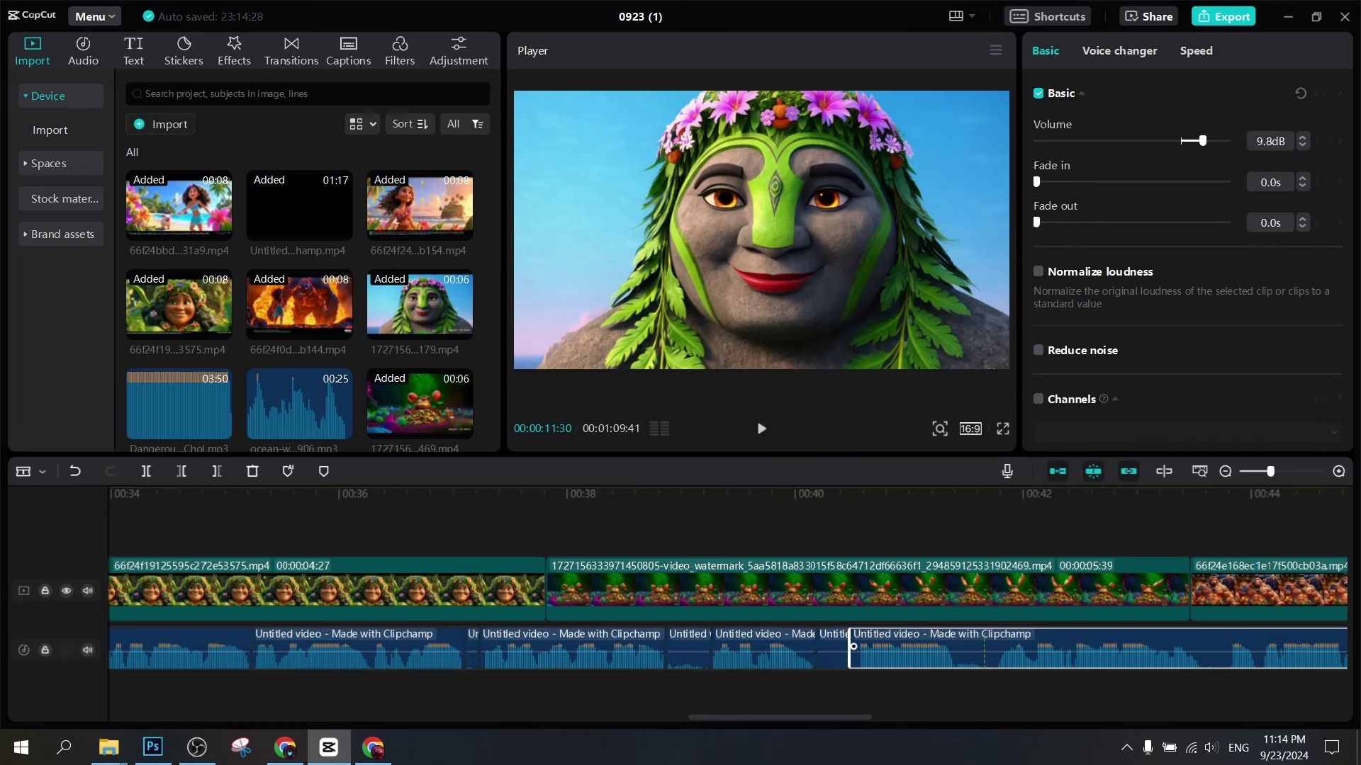
pyautogui.click(954, 649)
pyautogui.click(997, 648)
# Delete the four silent voice-over pieces cut out between about 00:37 and 00:42
pyautogui.press('a')
pyautogui.click(975, 649)
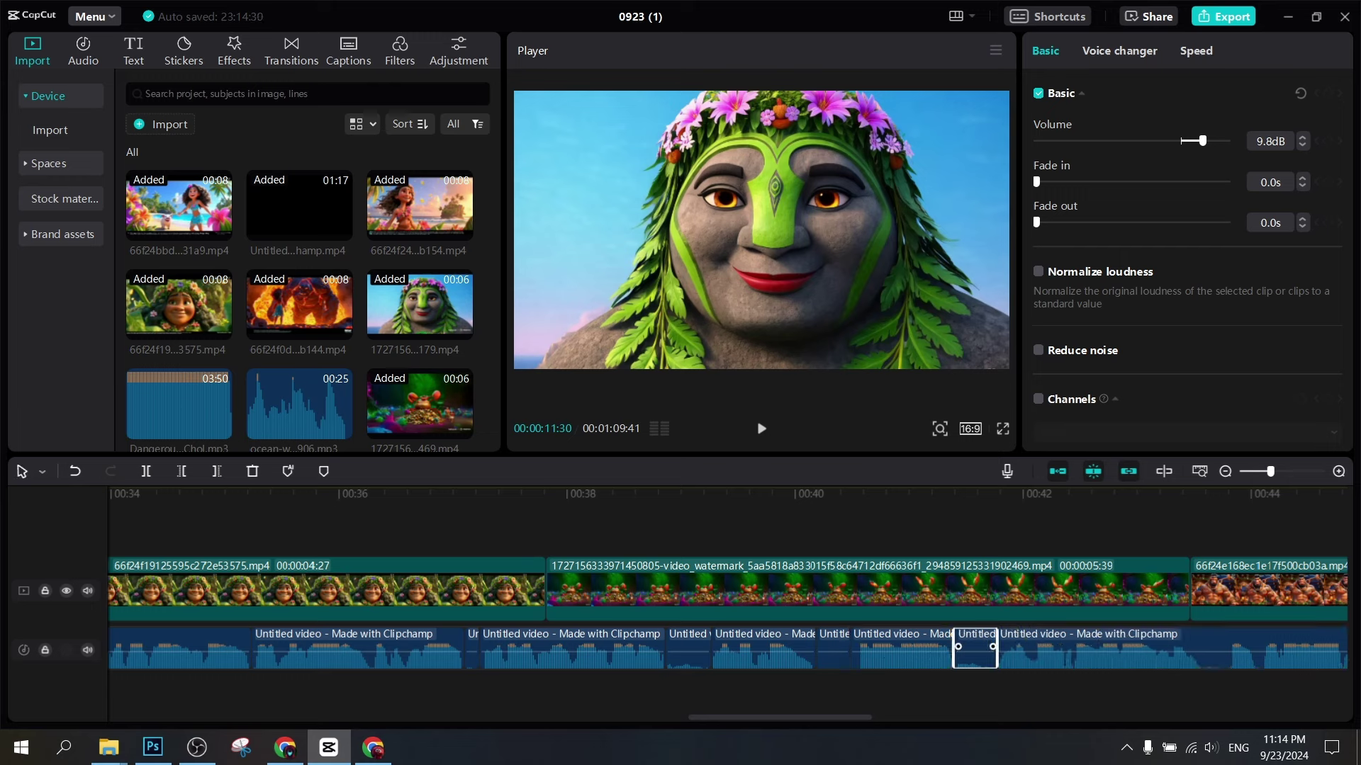
pyautogui.press('Delete')
pyautogui.click(833, 648)
pyautogui.press('Delete')
pyautogui.click(688, 649)
pyautogui.press('Delete')
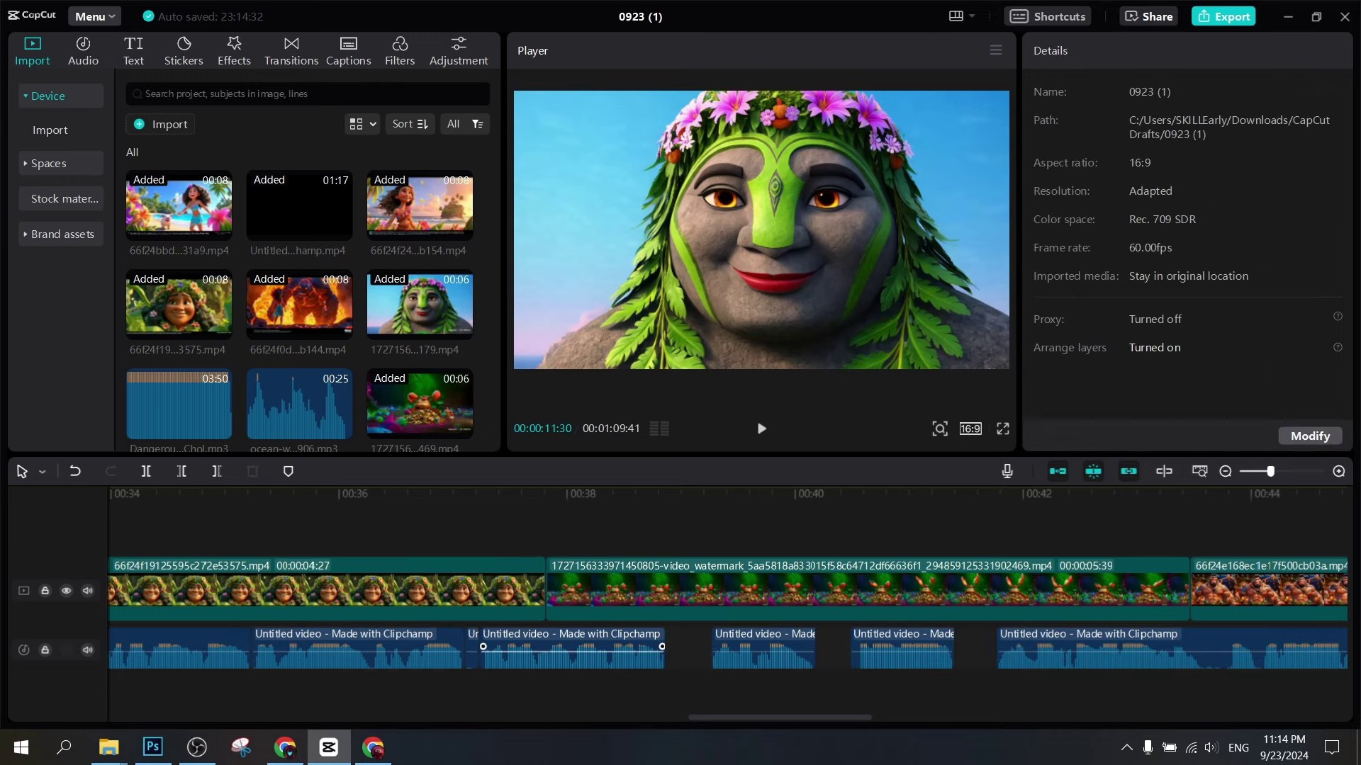
pyautogui.click(472, 648)
pyautogui.press('Delete')
# Close the gaps in the voice-over after about 00:37, keeping all the pieces on one audio track
pyautogui.moveTo(571, 648); pyautogui.dragTo(557, 649)
pyautogui.moveTo(763, 648); pyautogui.dragTo(696, 691)
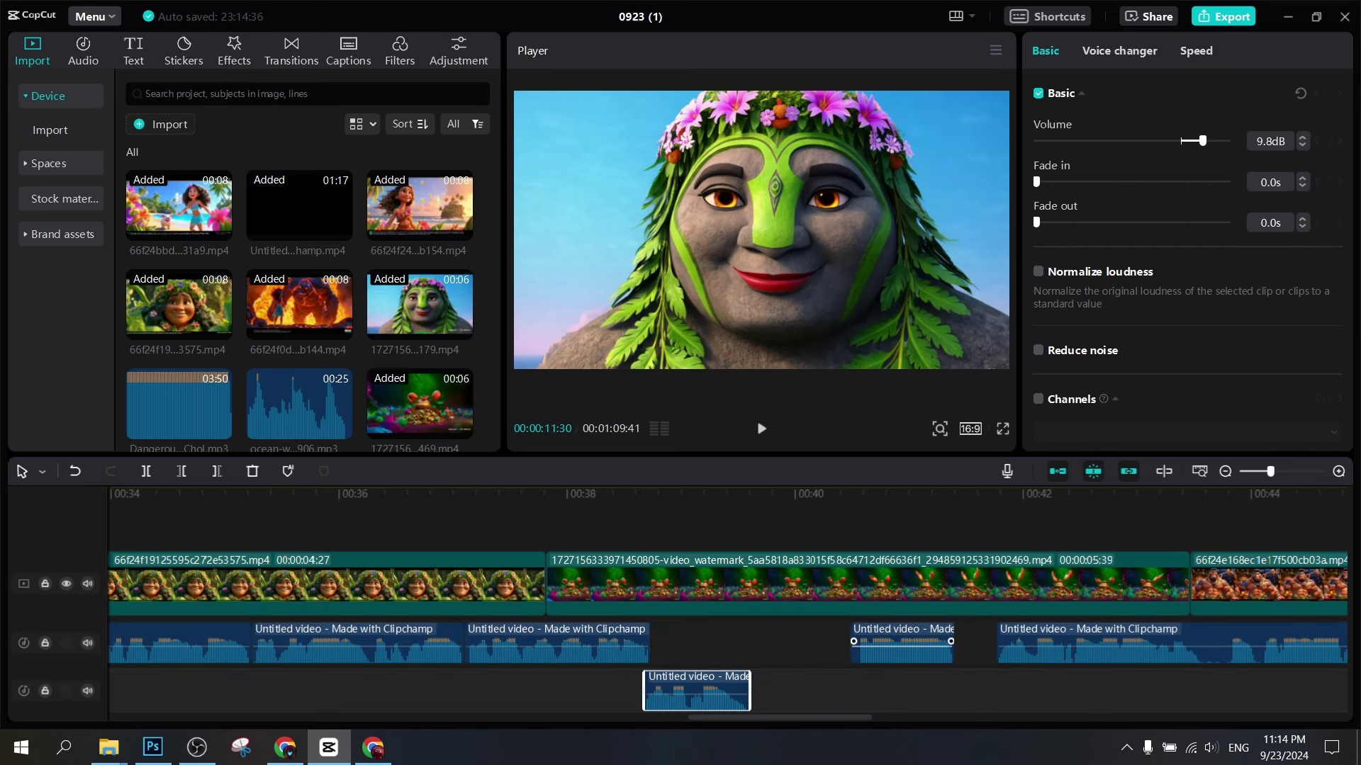
pyautogui.moveTo(902, 648); pyautogui.dragTo(840, 648)
pyautogui.moveTo(696, 691); pyautogui.dragTo(703, 648)
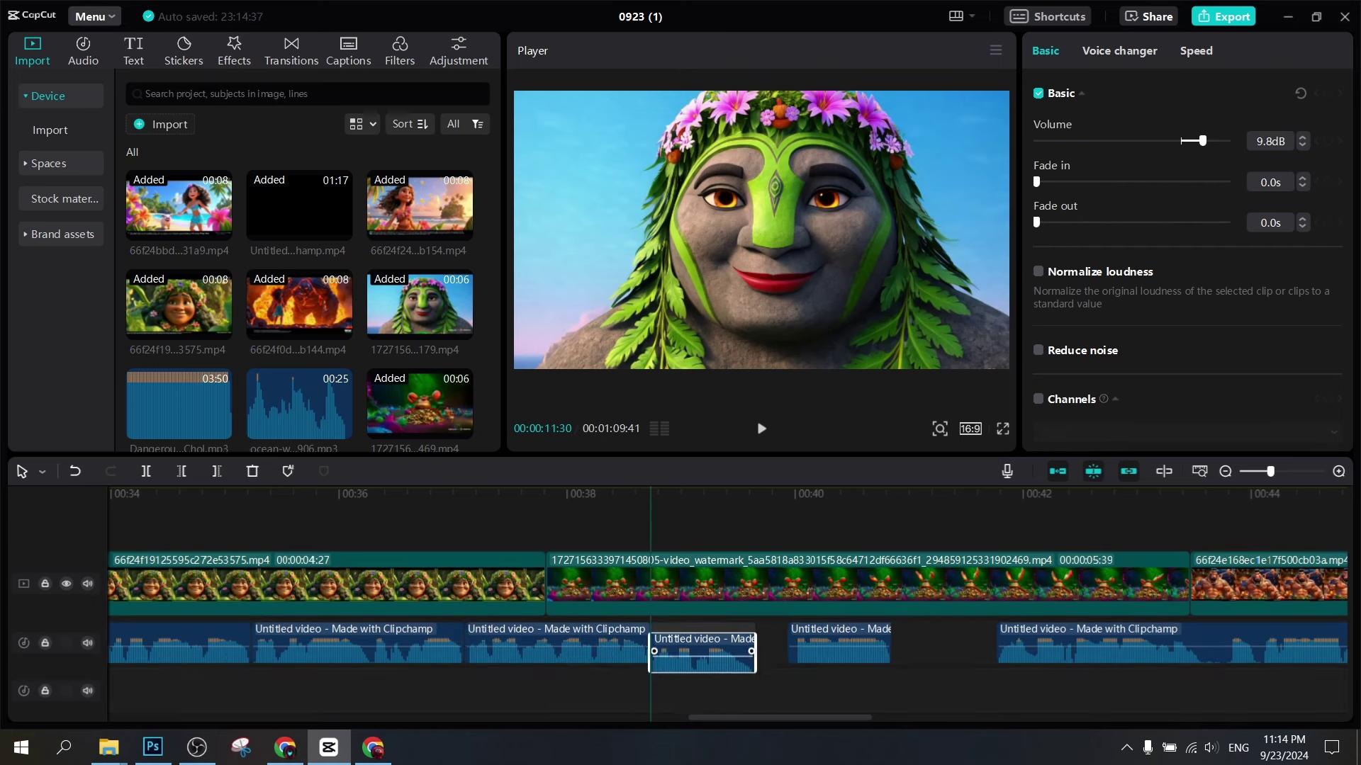
pyautogui.moveTo(815, 648); pyautogui.dragTo(785, 649)
pyautogui.moveTo(1027, 649); pyautogui.dragTo(888, 649)
# Split the voice-over at both ends of its pauses between about 00:42 and 00:50
pyautogui.moveTo(836, 717); pyautogui.dragTo(939, 717)
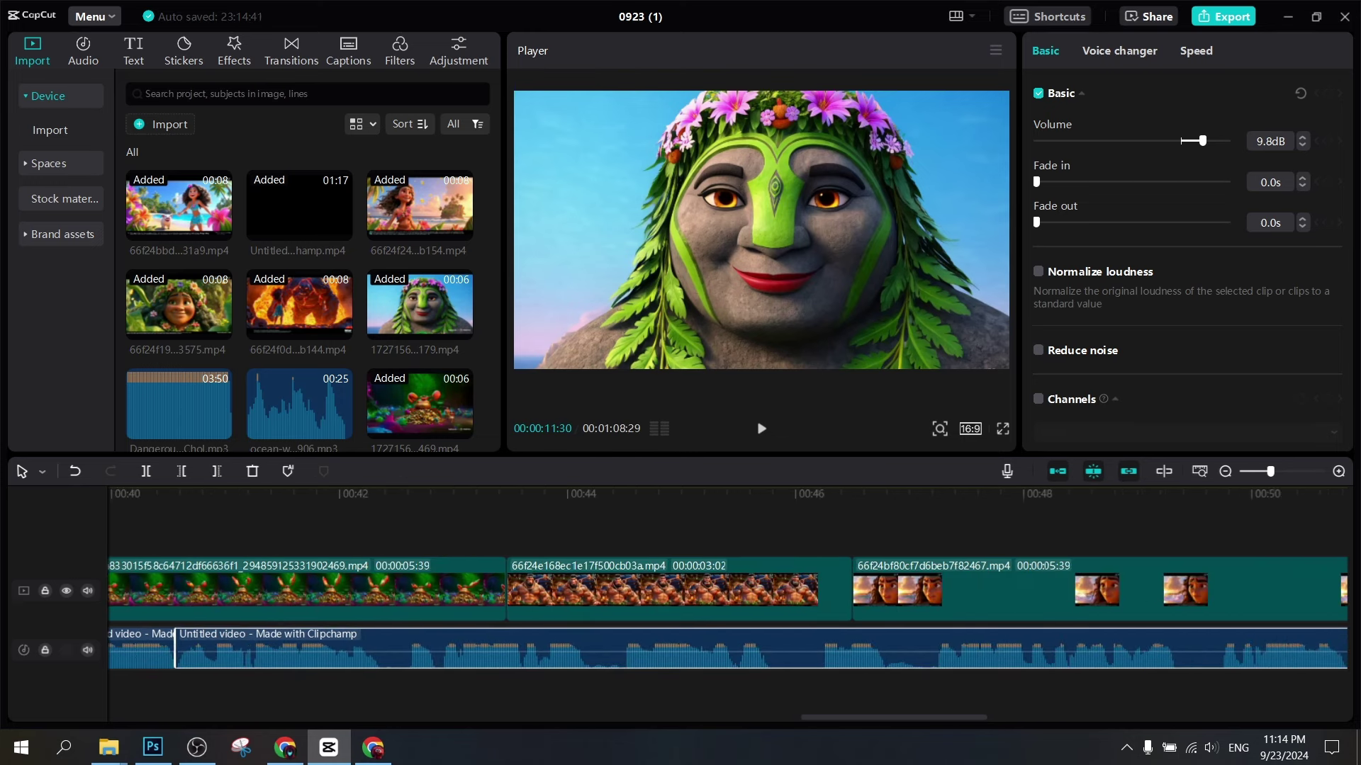
pyautogui.press('b')
pyautogui.moveTo(179, 647); pyautogui.dragTo(1220, 646)
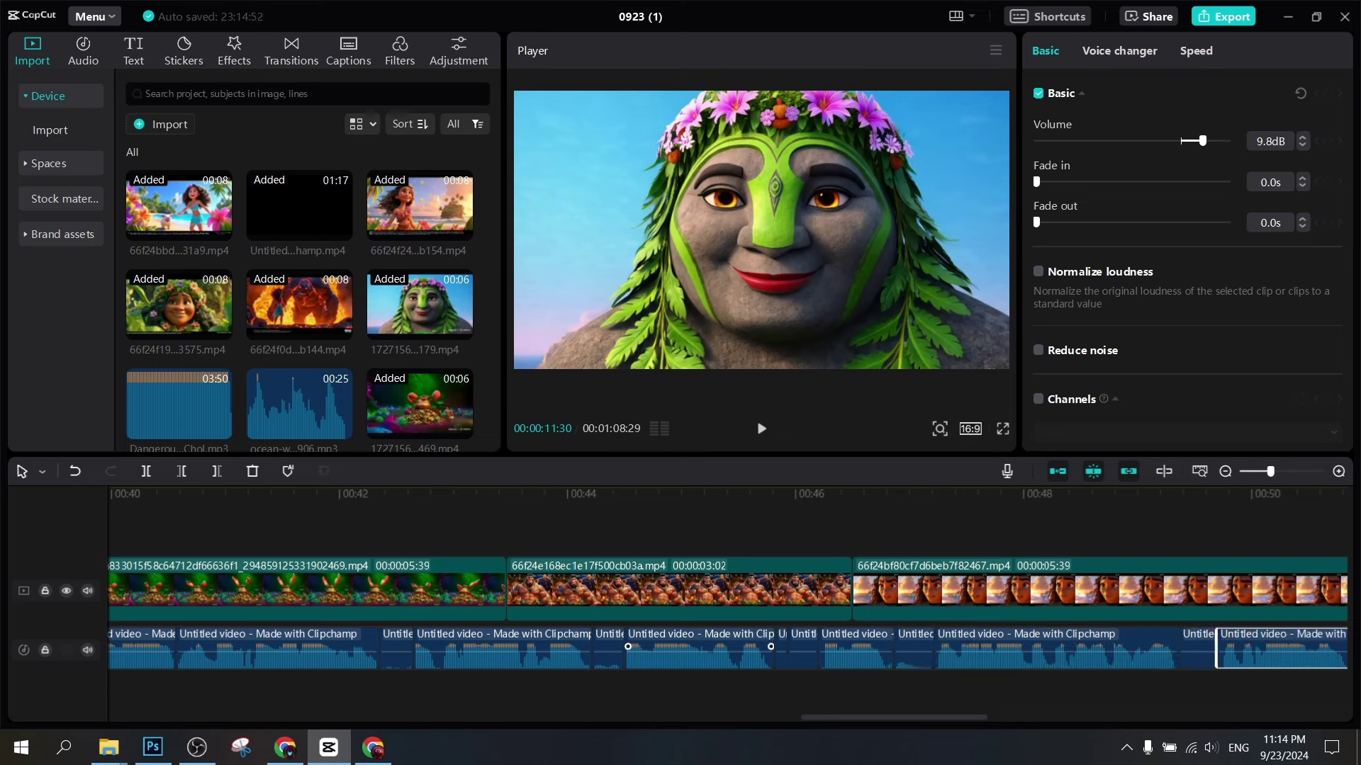
# Delete the silent voice-over pieces cut out between about 00:42 and 00:50
pyautogui.moveTo(803, 678); pyautogui.dragTo(781, 649)
pyautogui.press('Delete')
pyautogui.click(913, 650)
pyautogui.press('Delete')
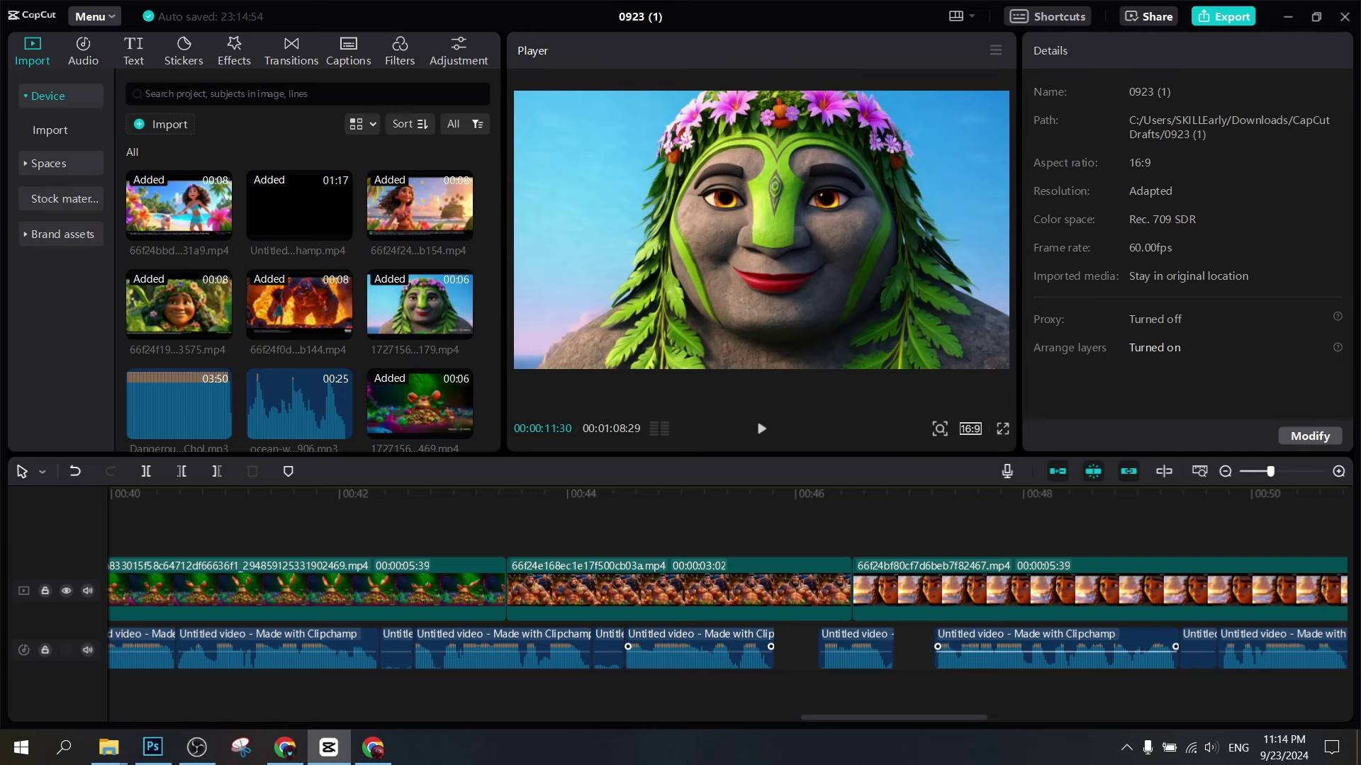
pyautogui.click(1197, 649)
pyautogui.press('Delete')
pyautogui.click(608, 646)
pyautogui.press('Delete')
pyautogui.click(397, 647)
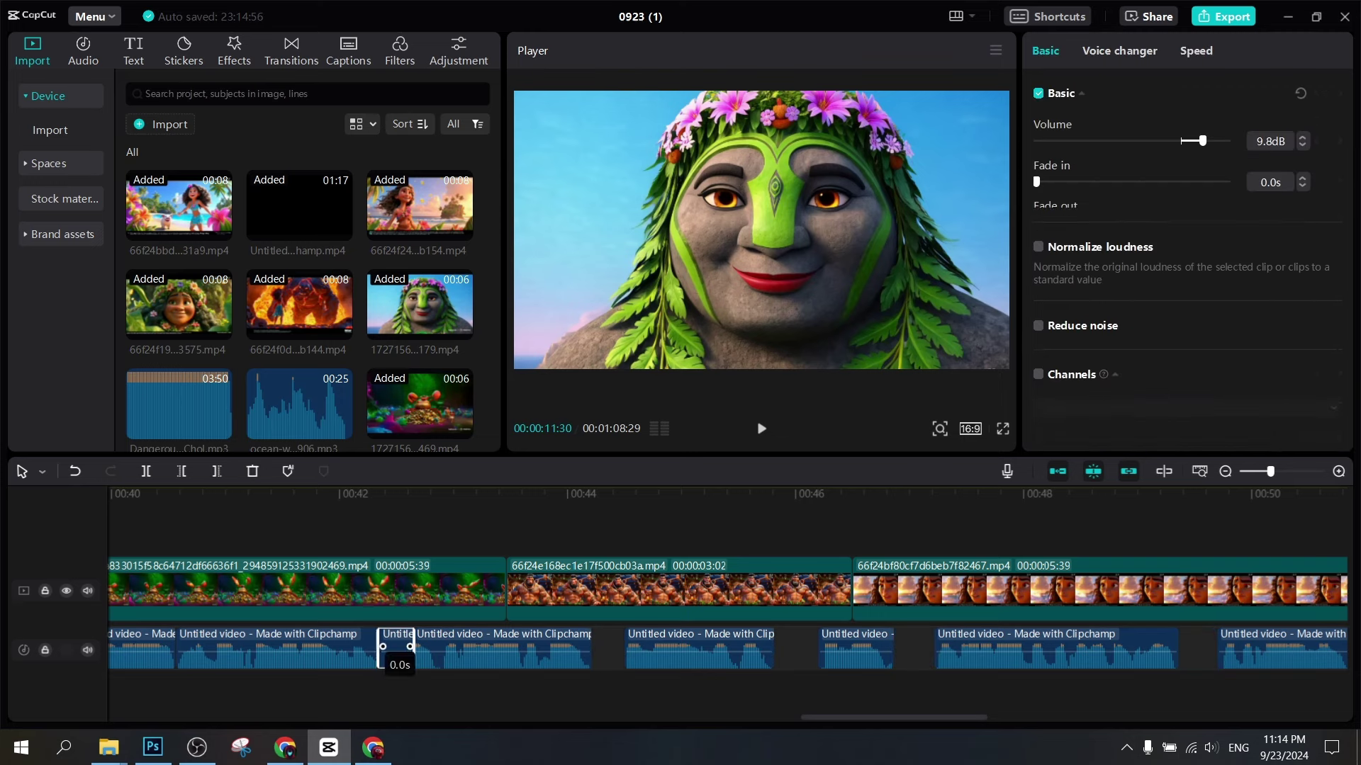
pyautogui.press('Delete')
# Close the gaps in the voice-over after about 00:42 by moving each following piece against the one before it
pyautogui.moveTo(496, 647); pyautogui.dragTo(462, 646)
pyautogui.moveTo(694, 647); pyautogui.dragTo(626, 646)
pyautogui.moveTo(858, 647); pyautogui.dragTo(750, 646)
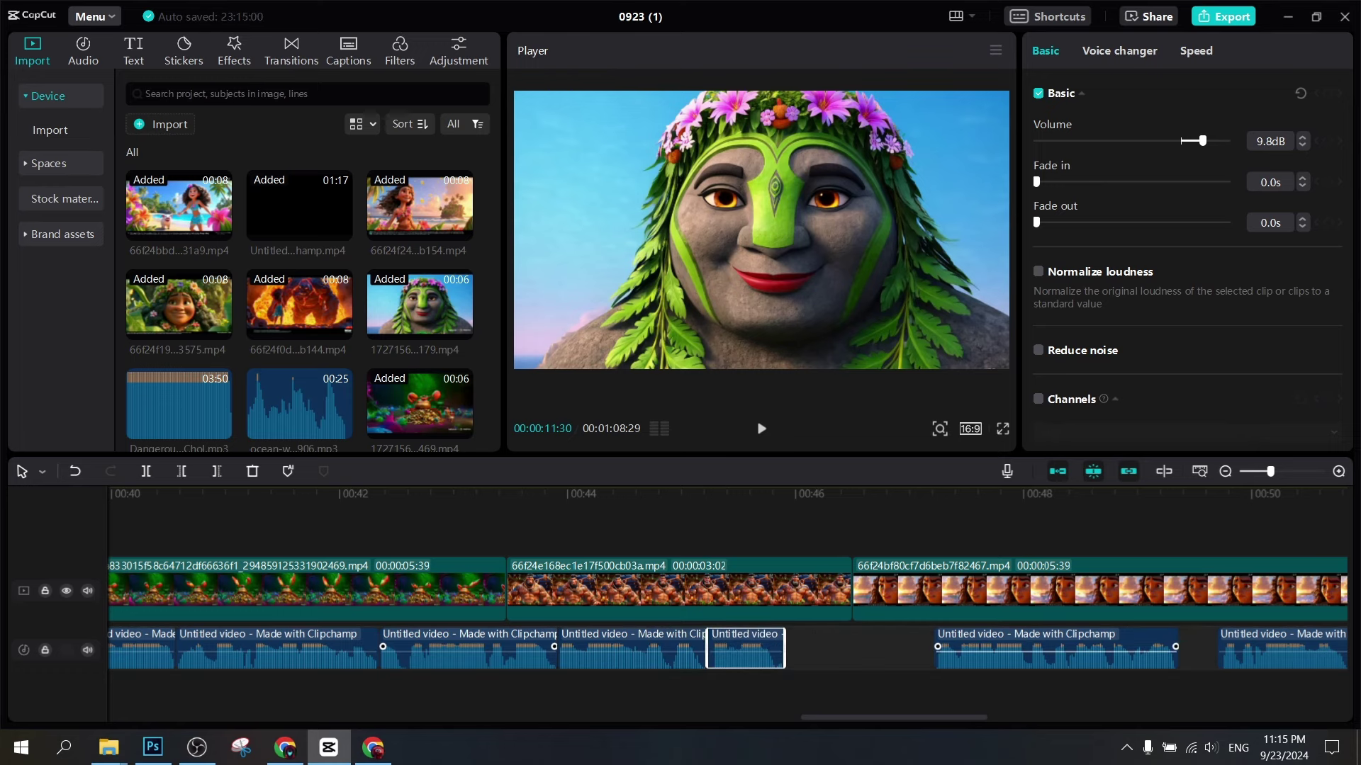
pyautogui.moveTo(1056, 646); pyautogui.dragTo(906, 646)
pyautogui.moveTo(1276, 646); pyautogui.dragTo(1085, 647)
pyautogui.click(1052, 687)
pyautogui.press('Escape')
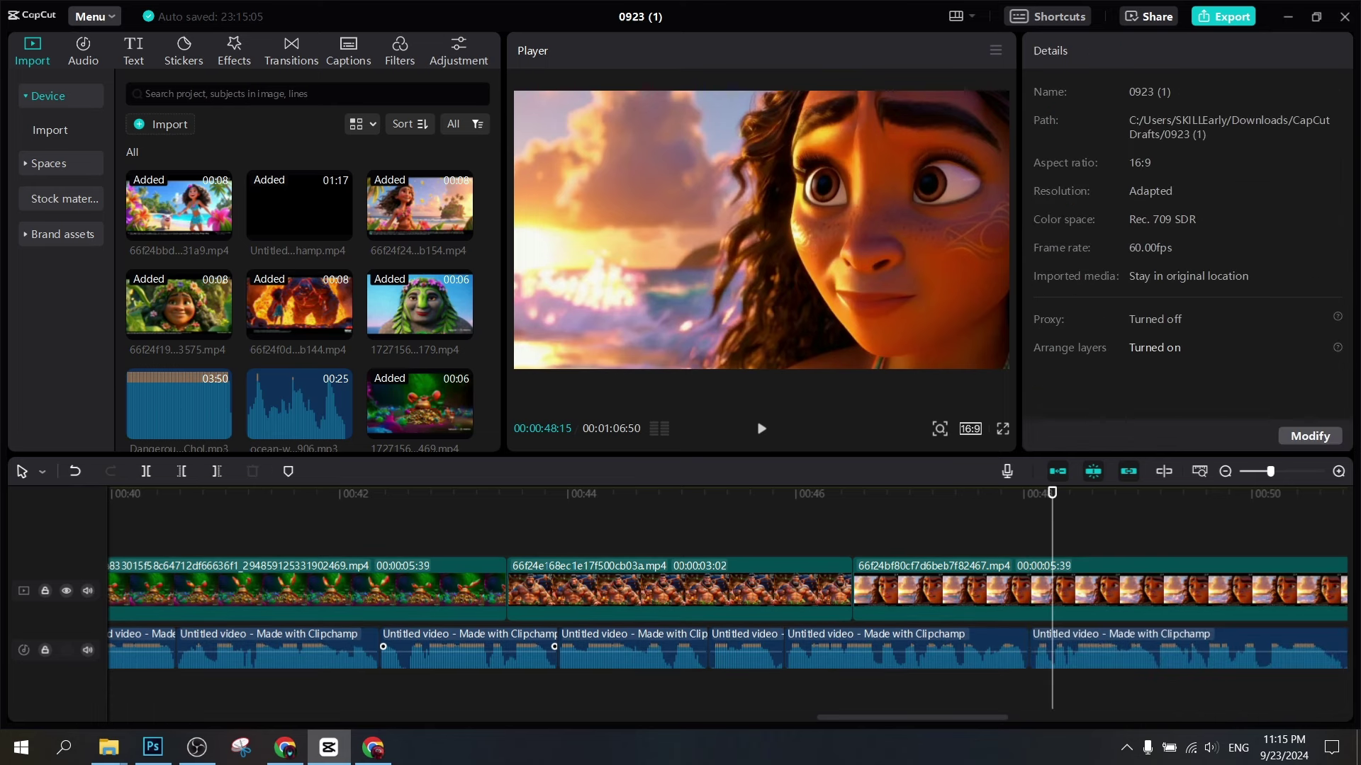
# Split the voice-over at both ends of its three pauses between about 00:50 and 00:56
pyautogui.hscroll(3, 727, 597)
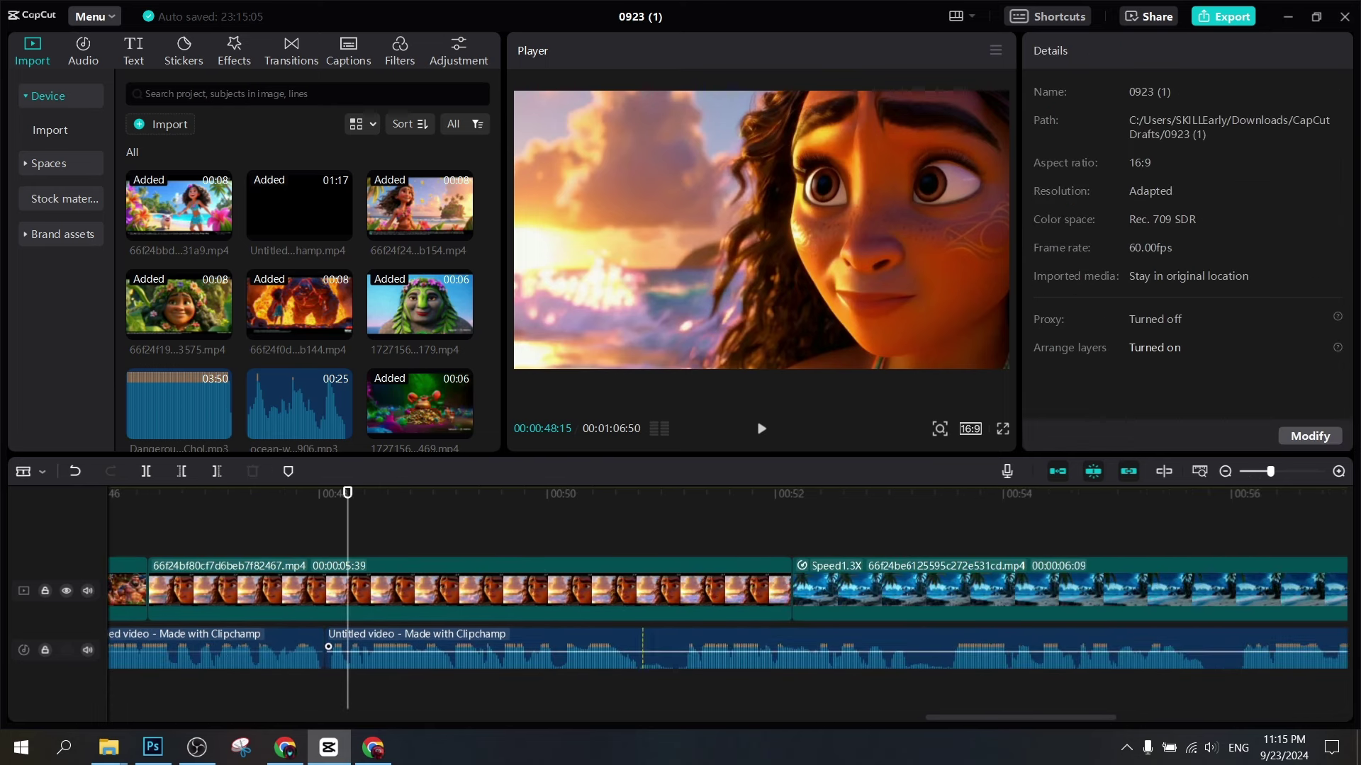
pyautogui.click(644, 648)
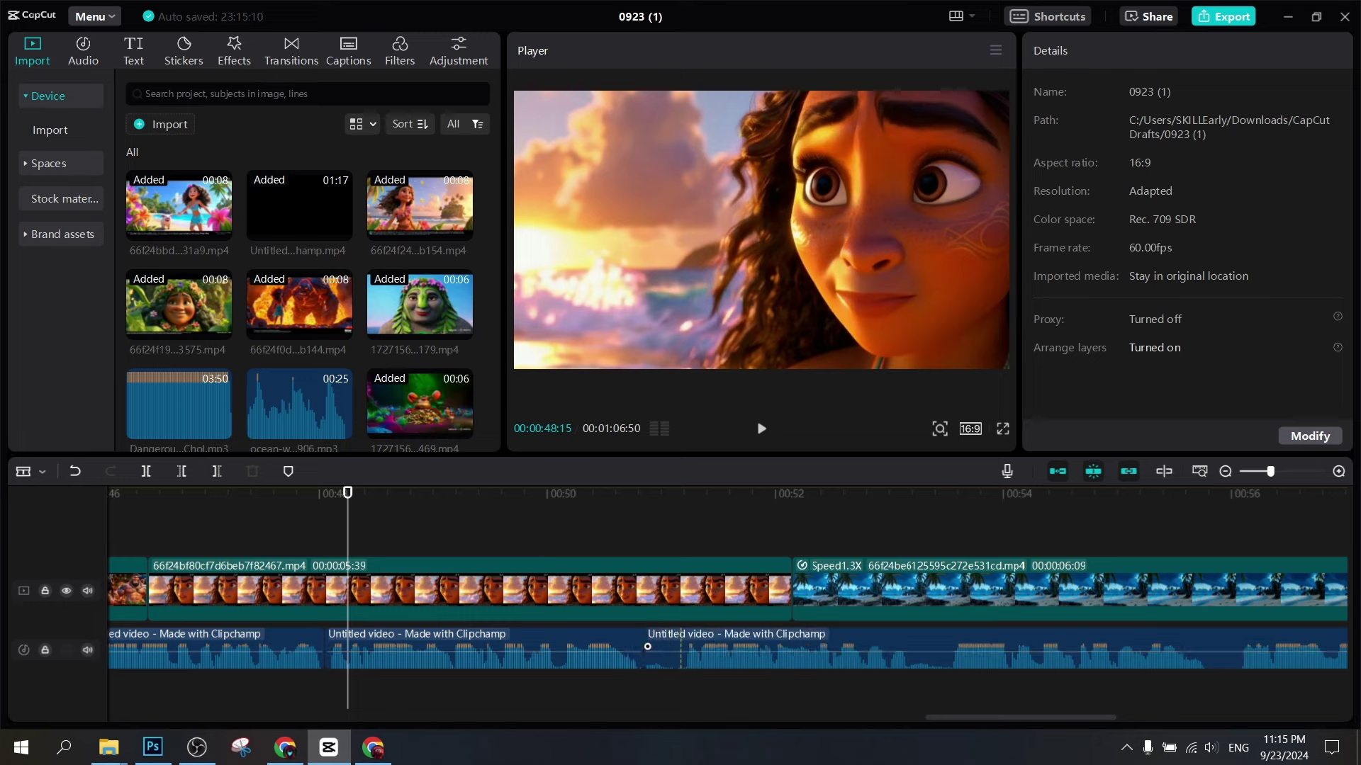
pyautogui.click(683, 646)
pyautogui.click(907, 649)
pyautogui.click(947, 648)
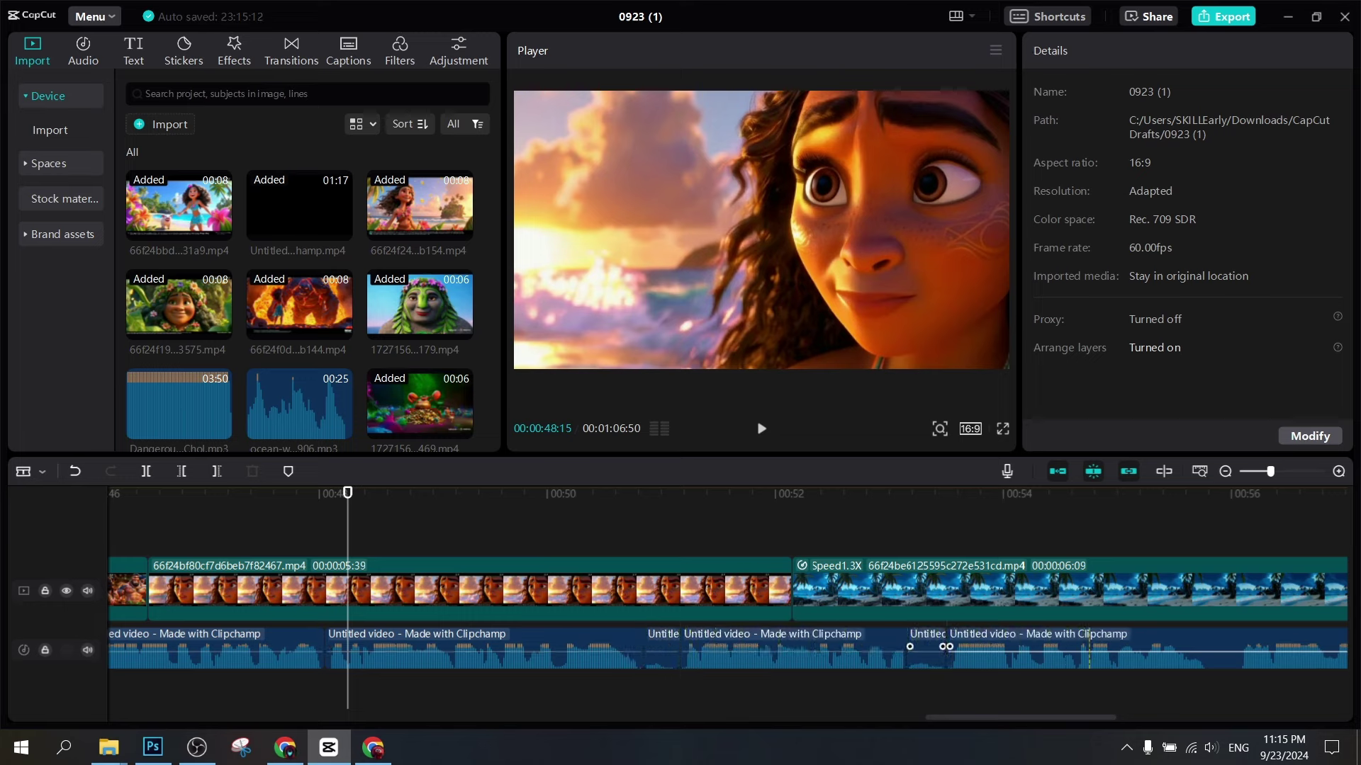
pyautogui.click(1210, 649)
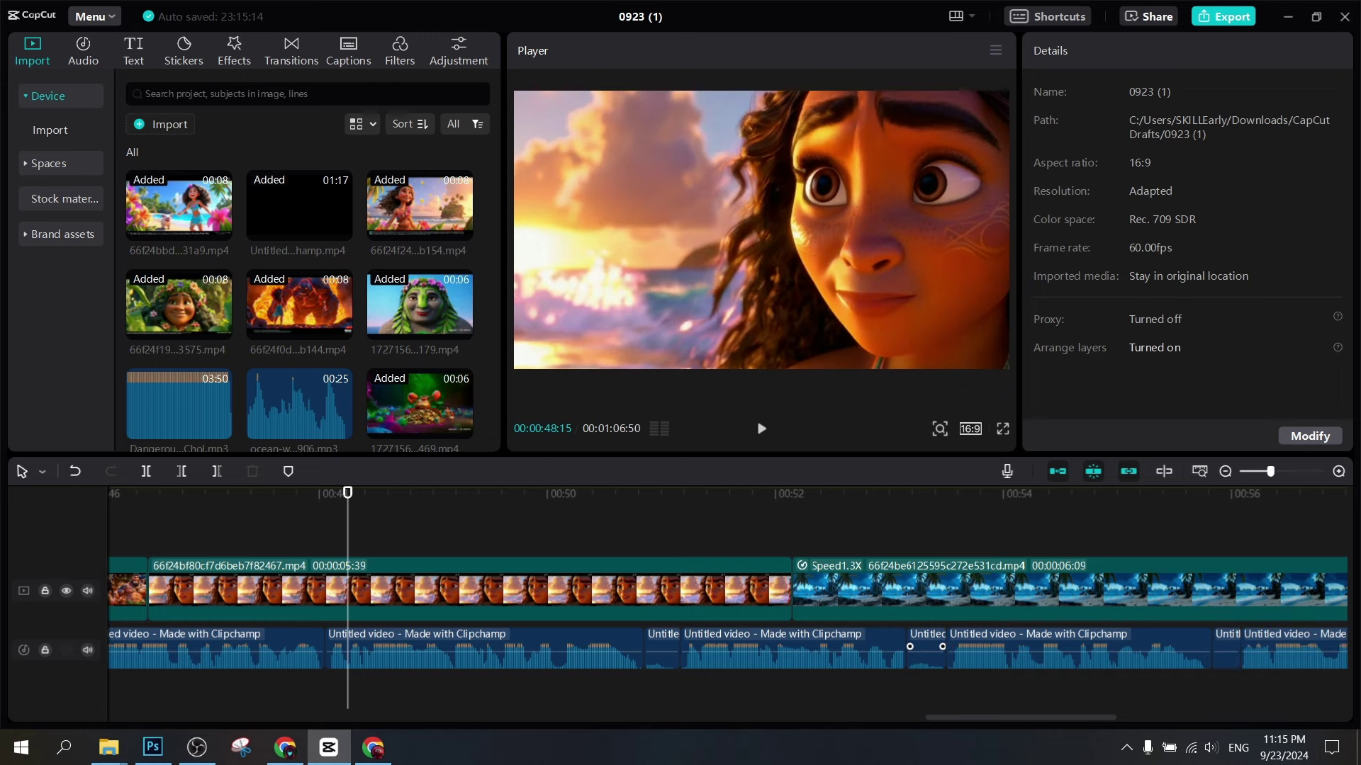
# Delete the three silent voice-over pieces cut out between about 00:50 and 00:56
pyautogui.hscroll(5, 728, 597)
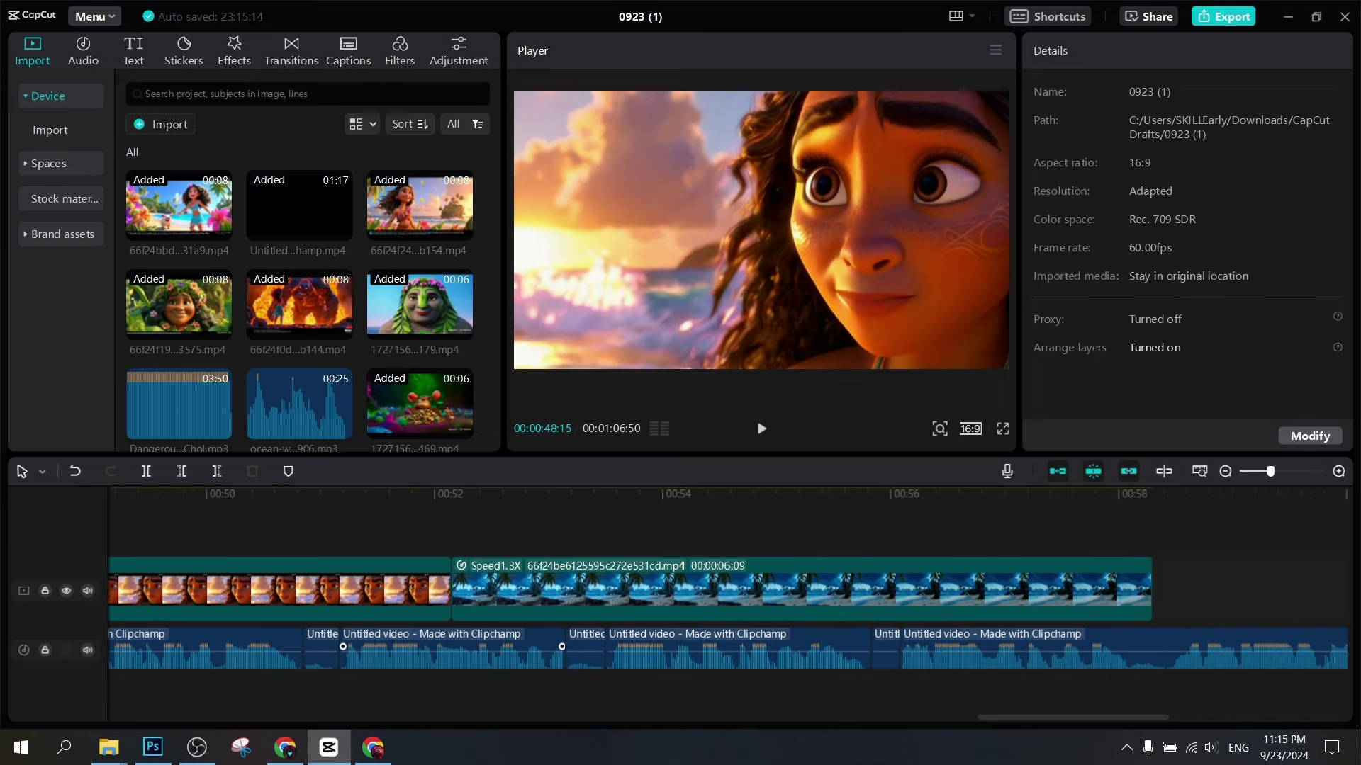
pyautogui.click(321, 648)
pyautogui.press('Delete')
pyautogui.click(587, 648)
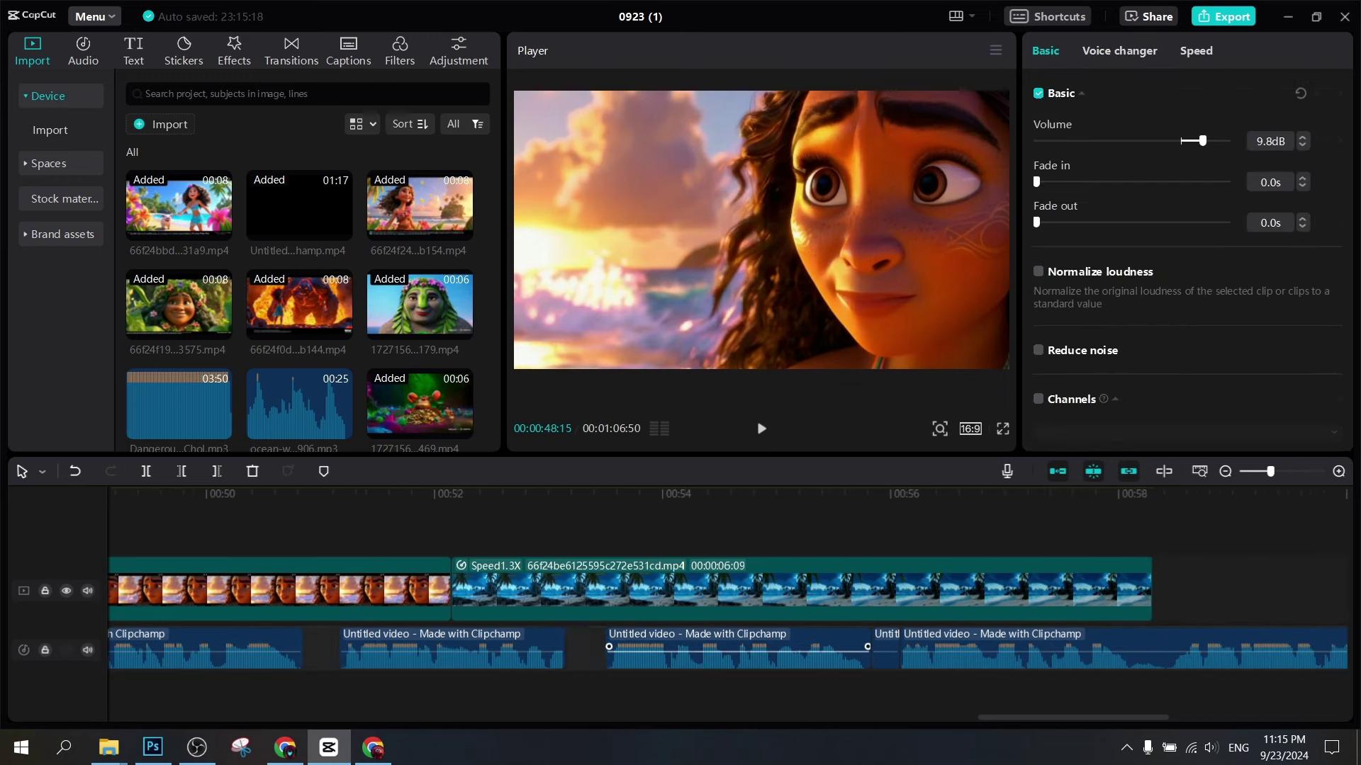
pyautogui.press('Delete')
pyautogui.click(886, 649)
pyautogui.press('Delete')
# Close the gaps in the voice-over after about 00:50 by moving each of the three following pieces against the one before it
pyautogui.moveTo(425, 652); pyautogui.dragTo(388, 652)
pyautogui.moveTo(737, 652); pyautogui.dragTo(661, 652)
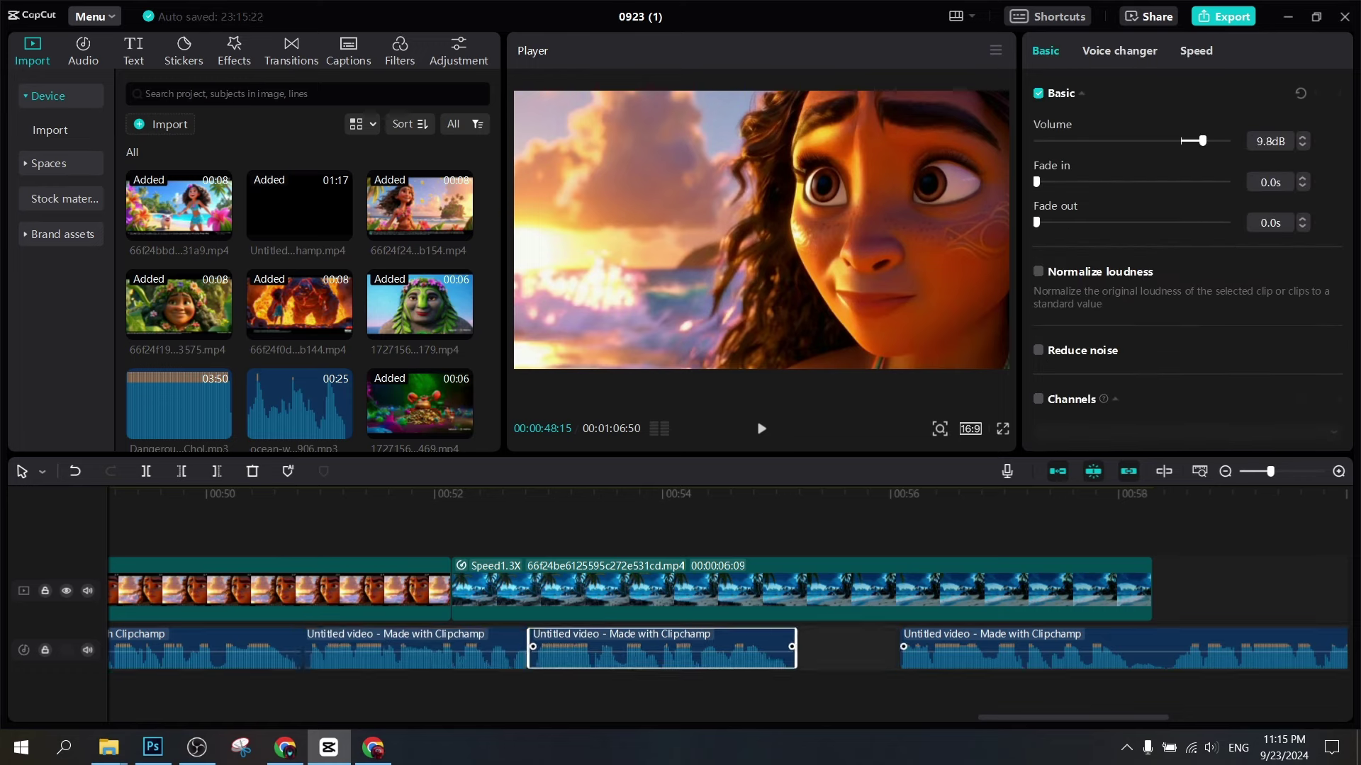
pyautogui.moveTo(992, 652); pyautogui.dragTo(955, 648)
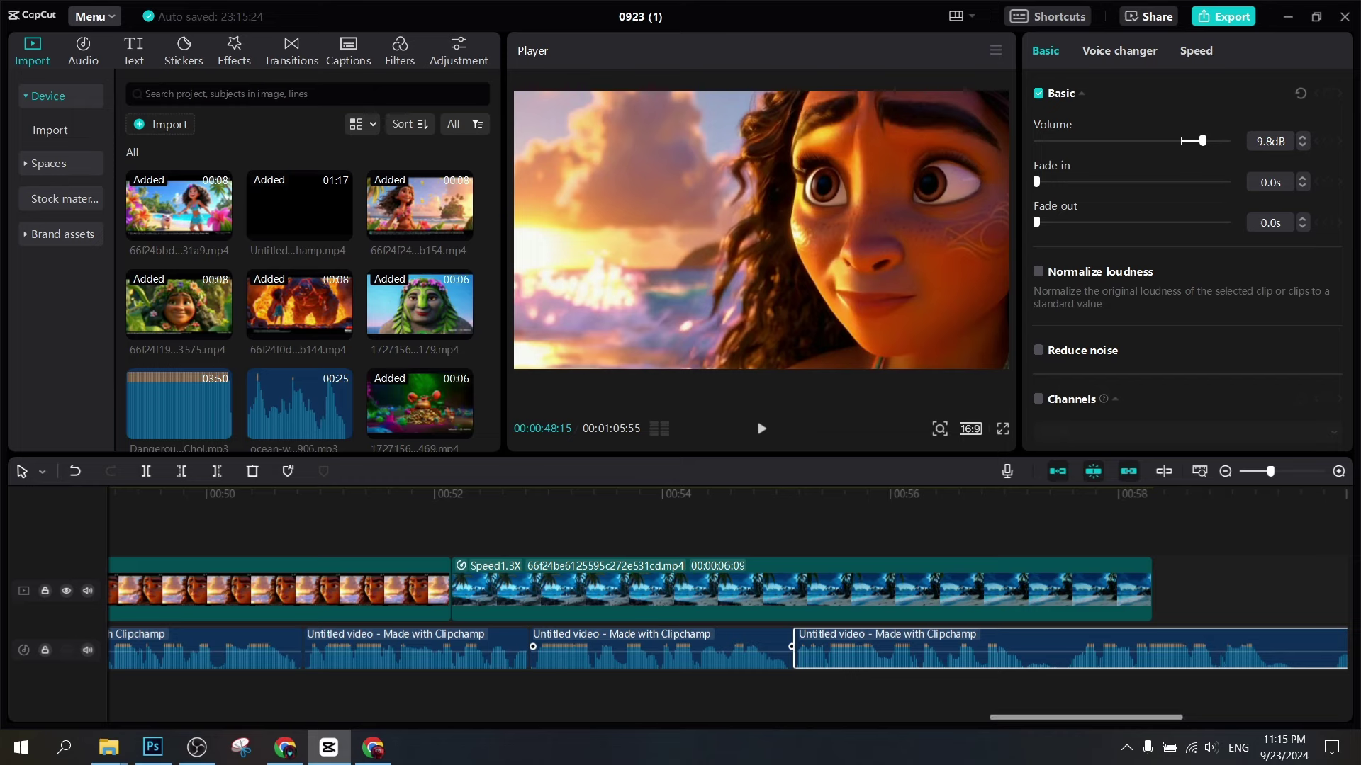
# Cut the pause at about 00:57 out of the voice-over and move the following piece up to close the gap
pyautogui.hscroll(3, 726, 609)
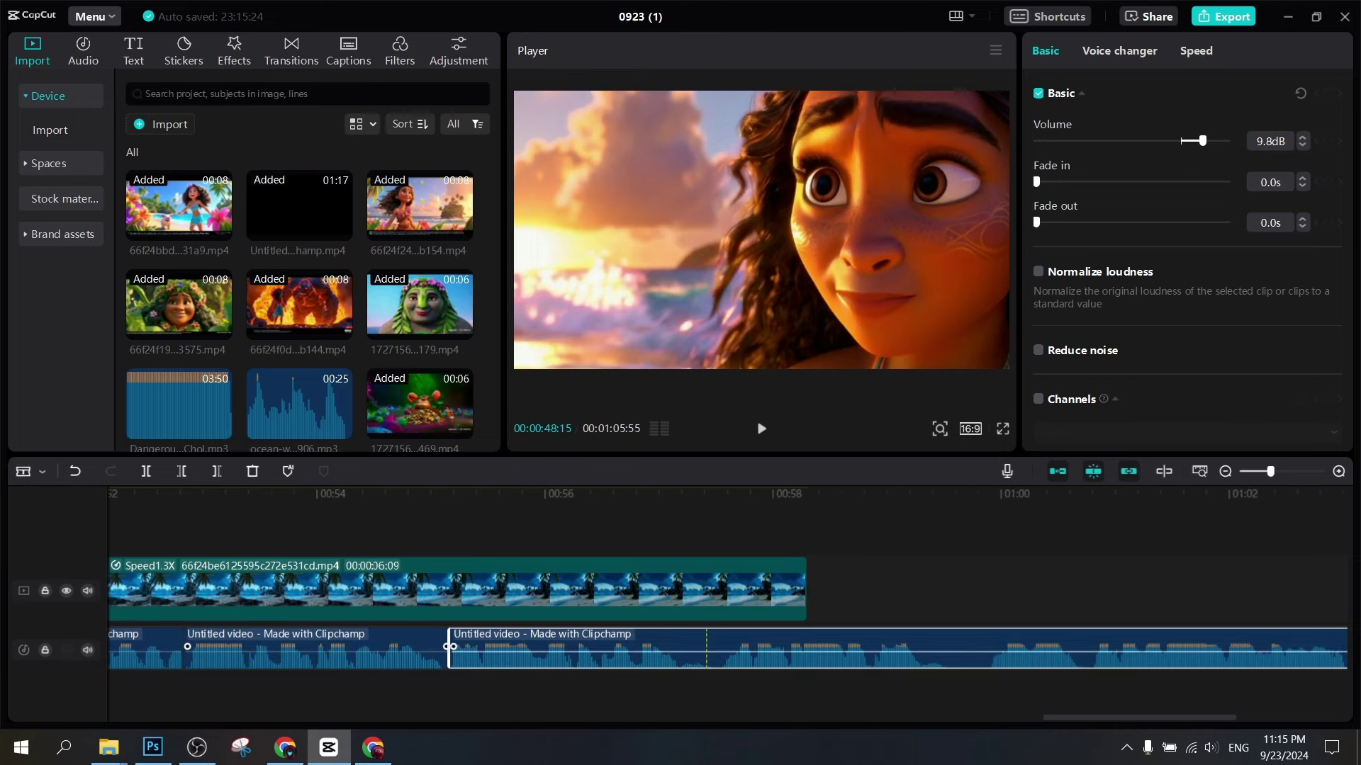
pyautogui.click(674, 648)
pyautogui.click(722, 648)
pyautogui.press('a')
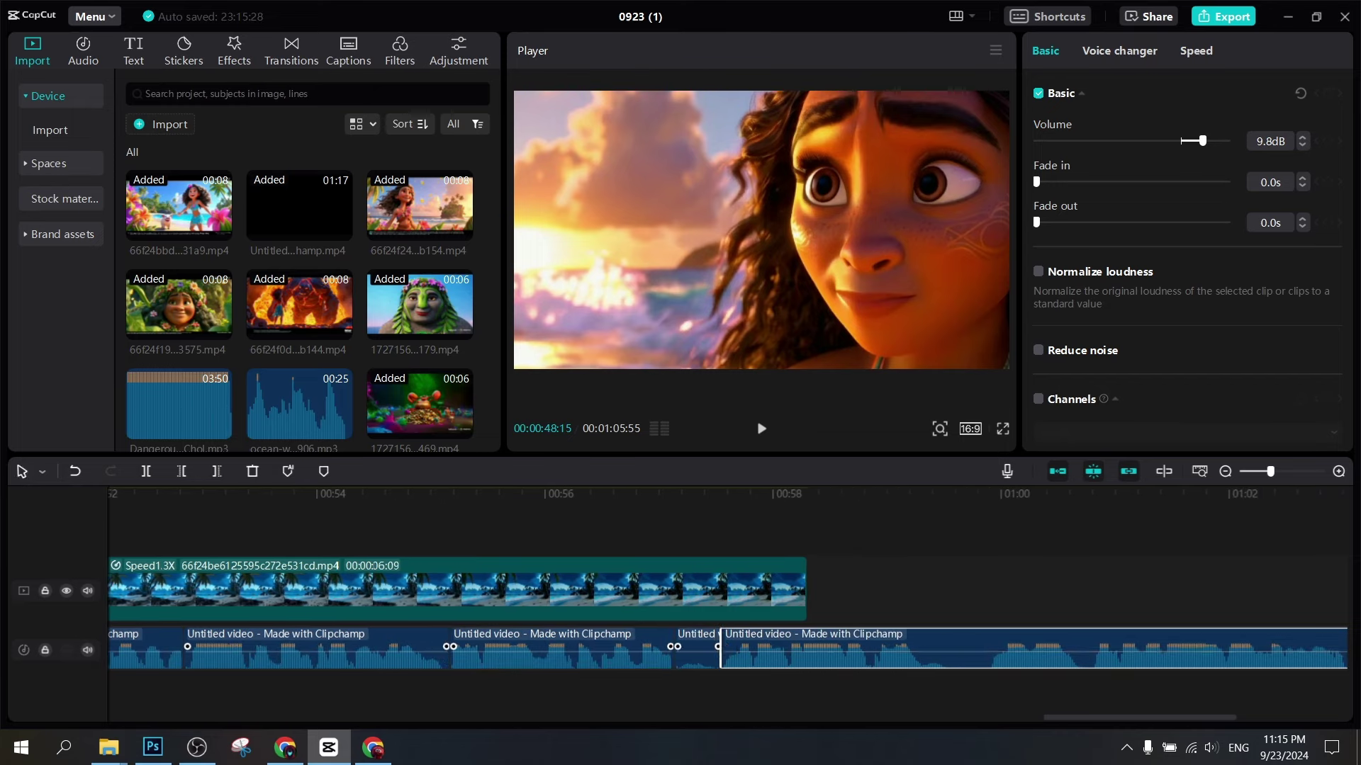
pyautogui.click(697, 648)
pyautogui.press('Delete')
pyautogui.moveTo(769, 659); pyautogui.dragTo(720, 659)
# Play the voice-over from about 00:54 and split it in the pause at about 00:59
pyautogui.click(417, 531)
pyautogui.press('space')
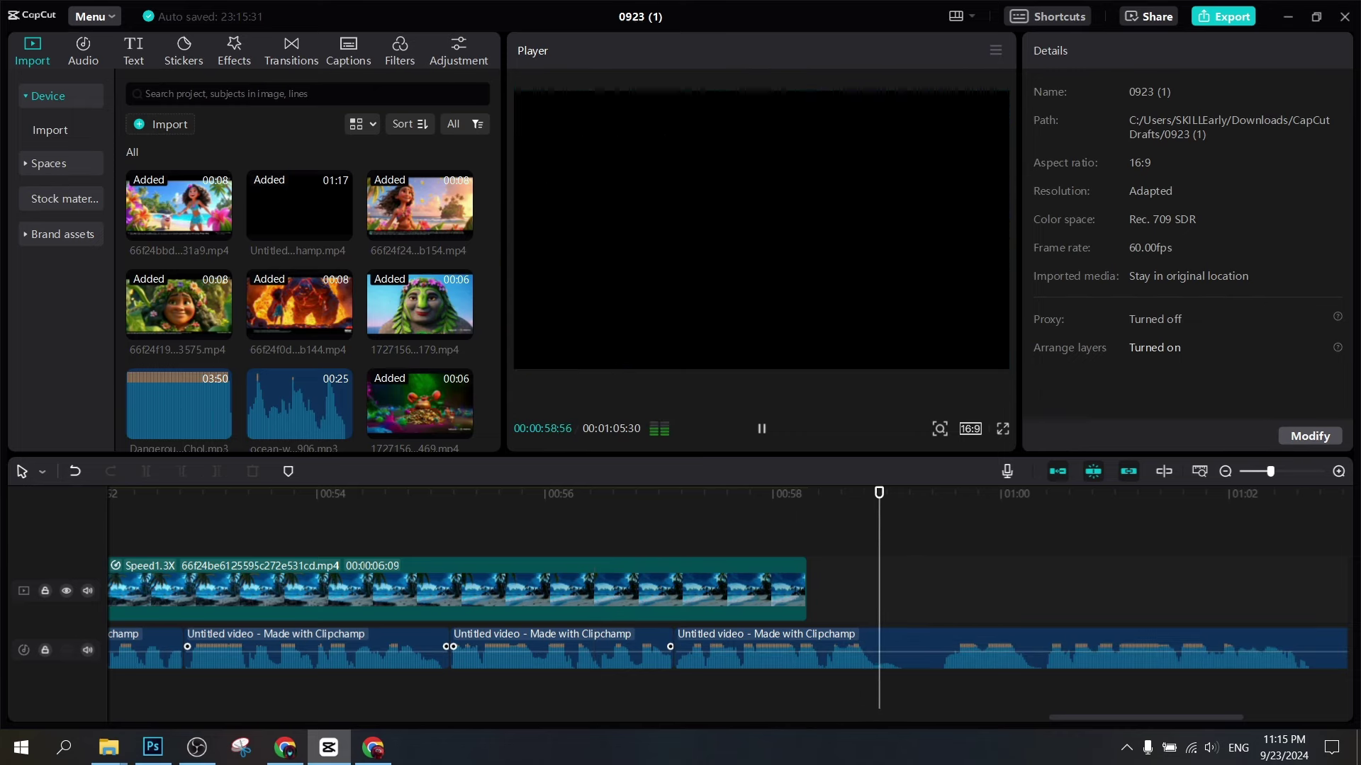
pyautogui.press('space')
pyautogui.hotkey('ctrl', 'b')
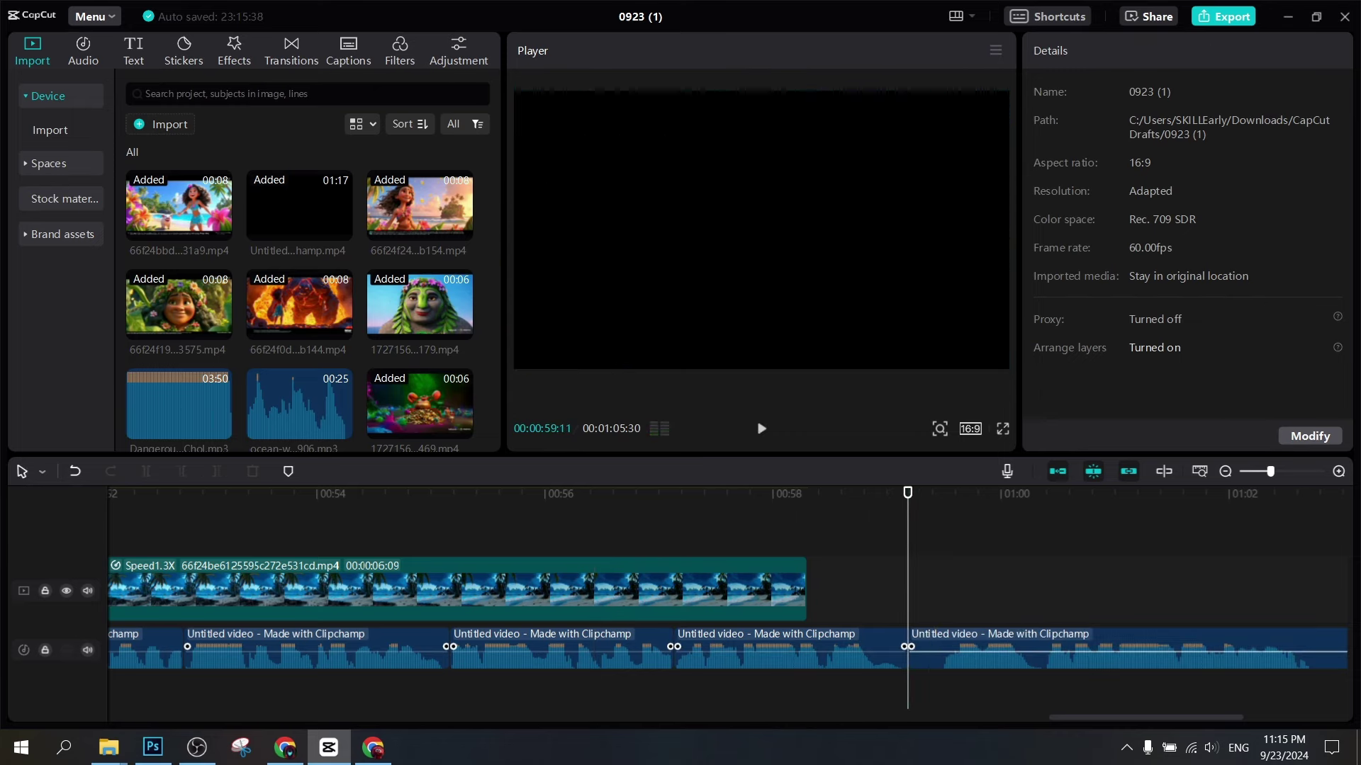
# Split the voice-over where speech resumes after about 00:59 and at both ends of its pauses at about 01:03 and 01:04
pyautogui.scroll(-4, 930, 647)
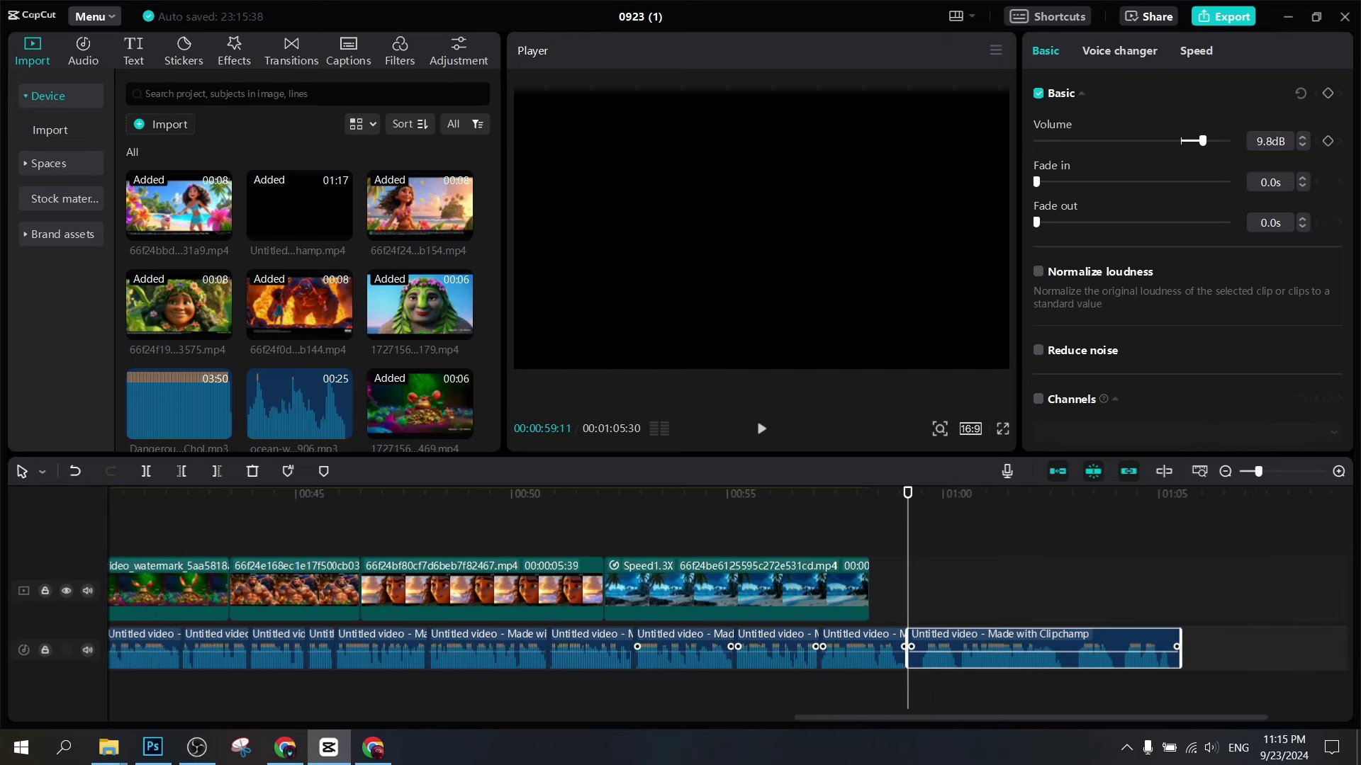
pyautogui.hotkey('ctrl', '-')
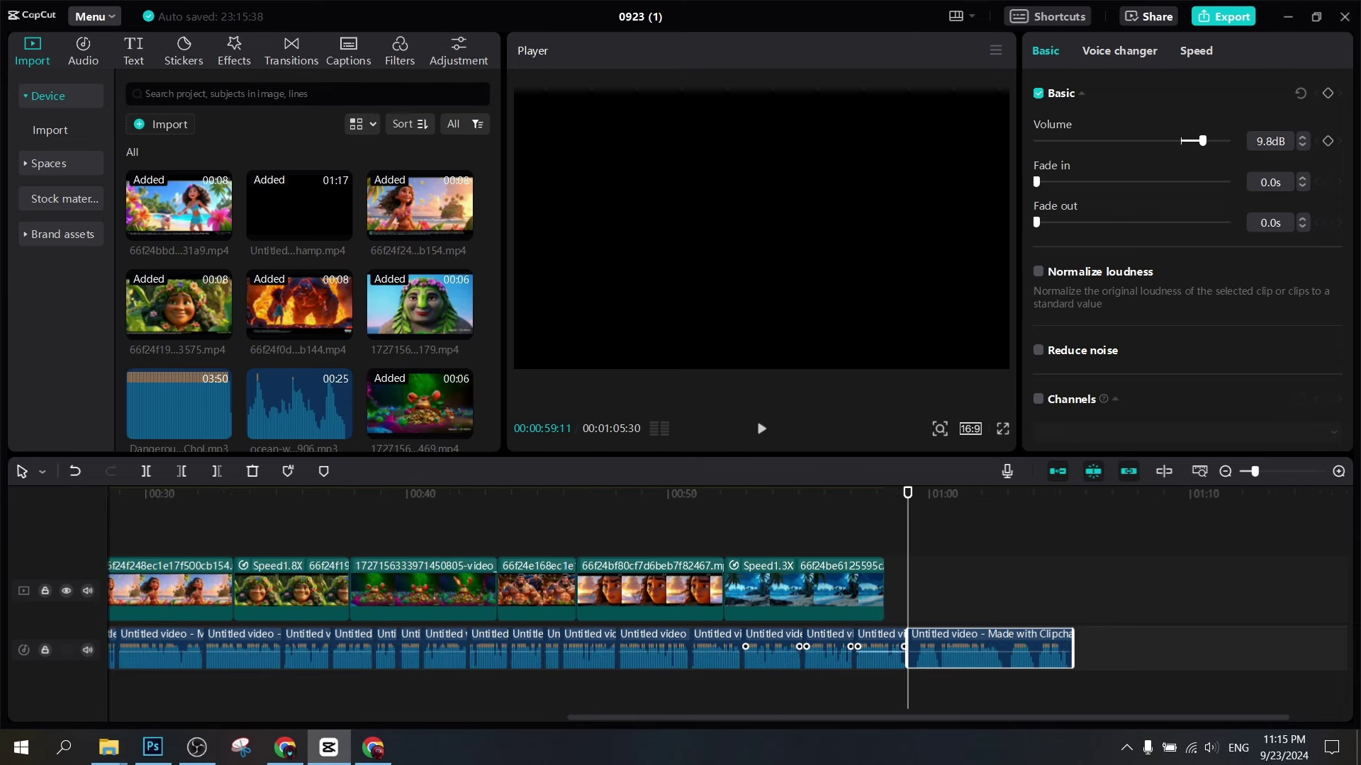
pyautogui.moveTo(921, 717); pyautogui.dragTo(692, 717)
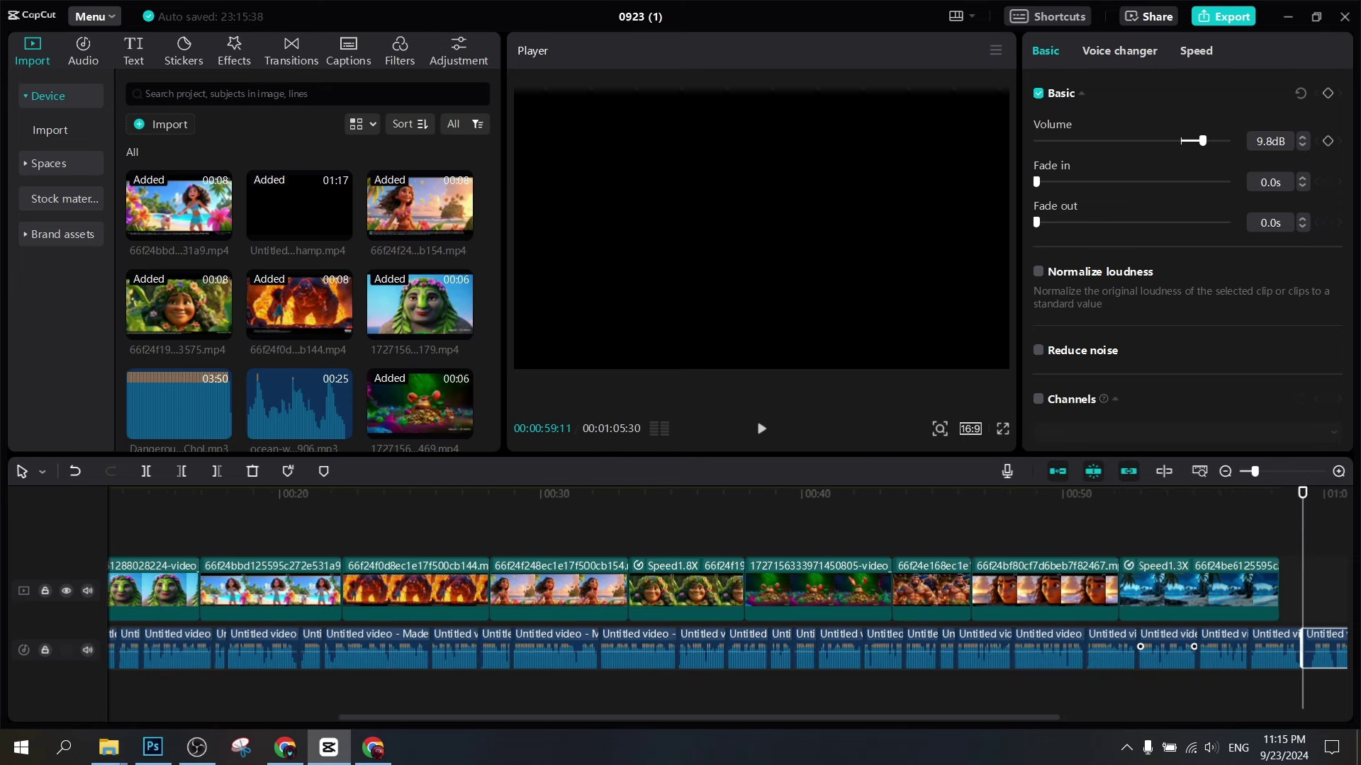
pyautogui.scroll(-1, 691, 687)
pyautogui.hotkey('ctrl', '+')
pyautogui.hotkey('ctrl', '+')
pyautogui.hotkey('ctrl', '+')
pyautogui.hotkey('ctrl', '+')
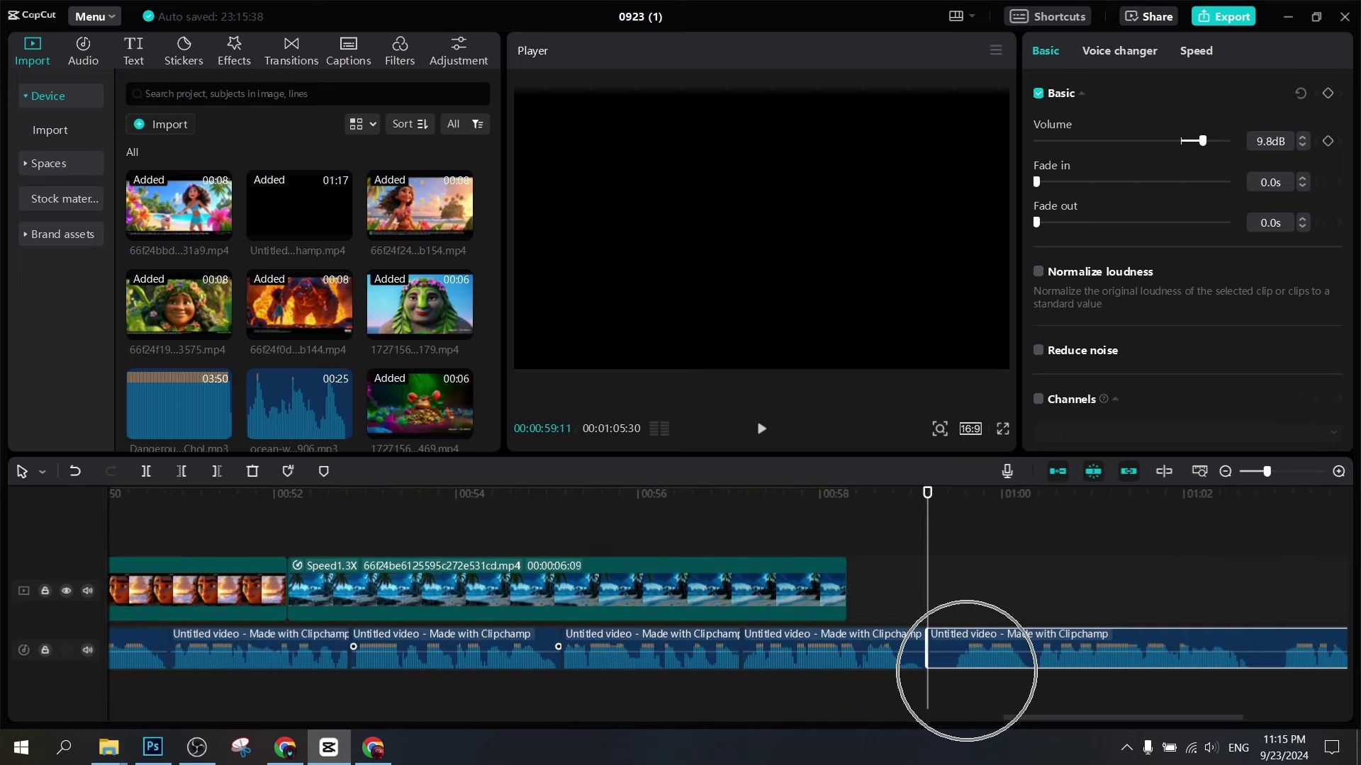
pyautogui.click(956, 650)
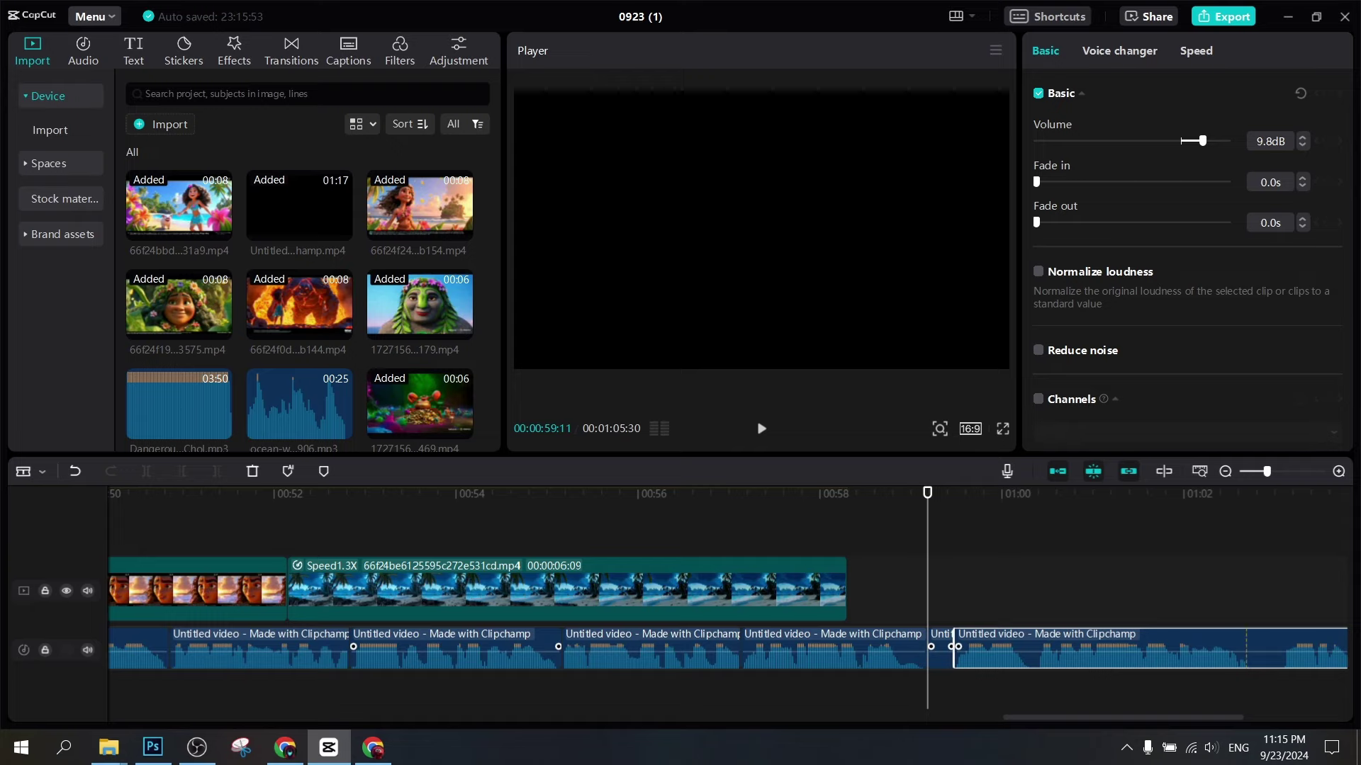
pyautogui.click(1245, 649)
pyautogui.click(1288, 649)
pyautogui.hscroll(3, 1288, 649)
pyautogui.press('a')
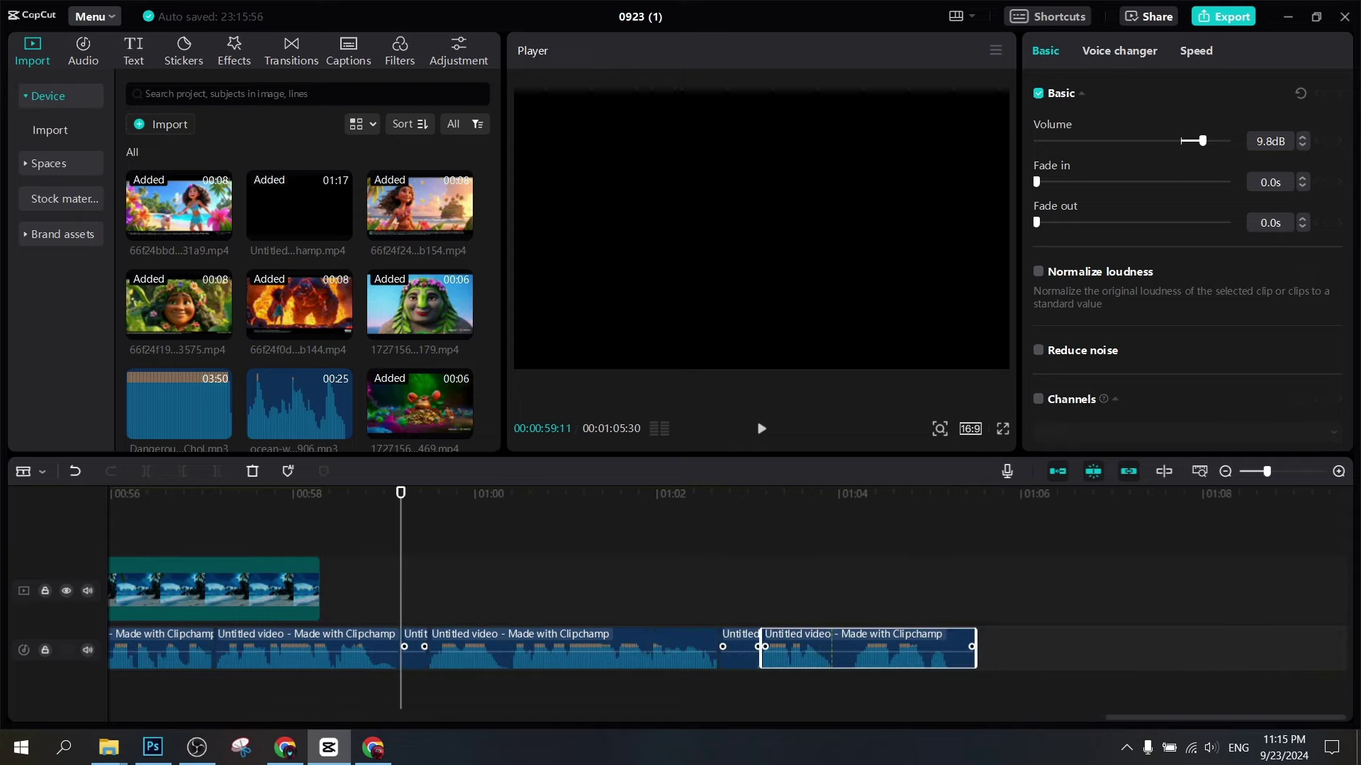
pyautogui.click(831, 649)
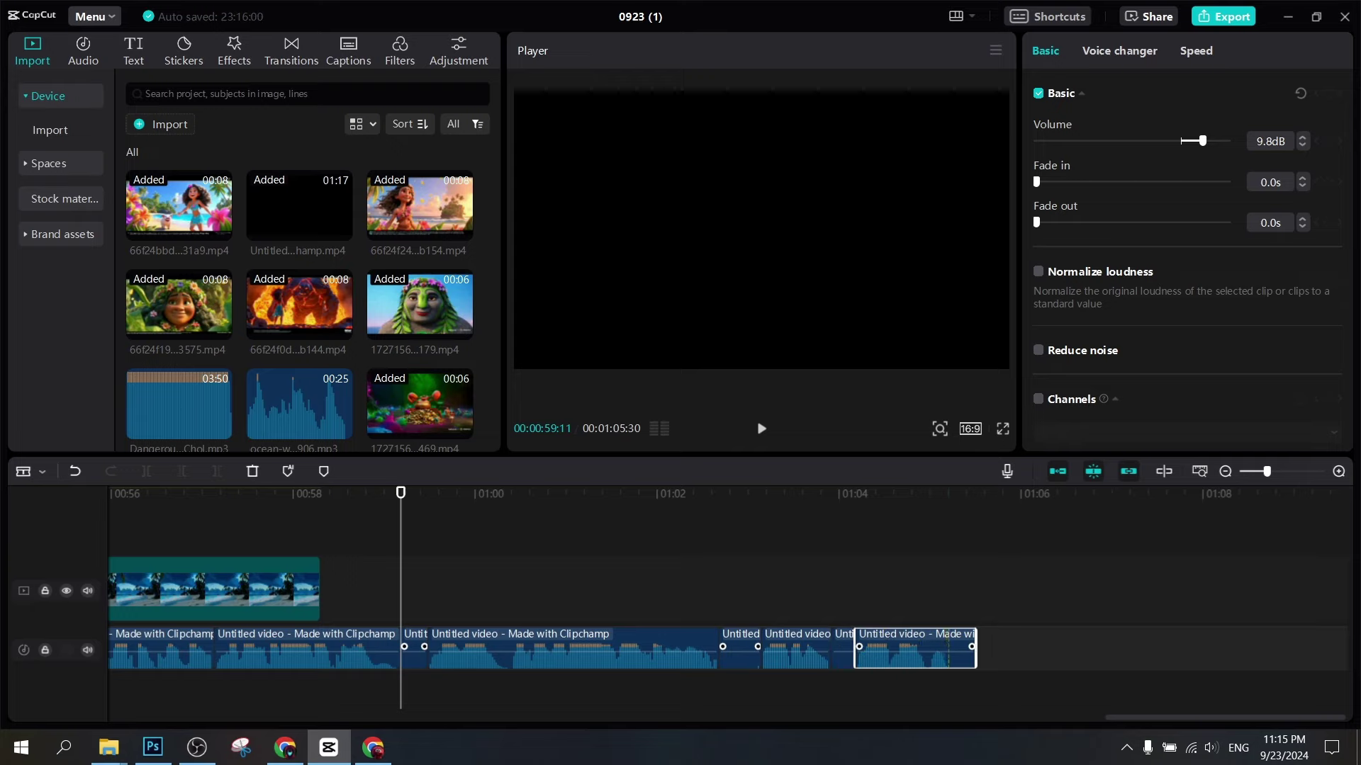
# Delete the silent voice-over pieces cut out between about 00:59 and 01:04
pyautogui.press('Delete')
pyautogui.click(822, 648)
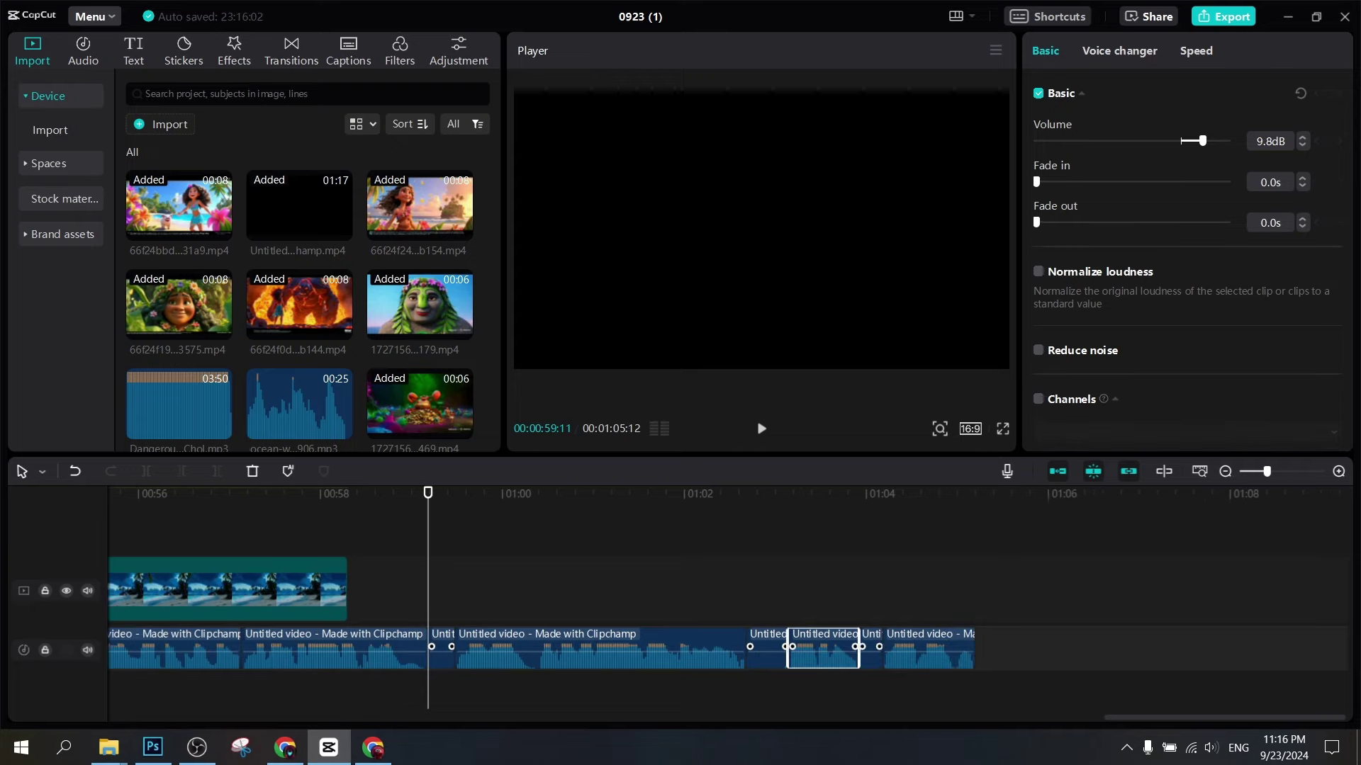
pyautogui.press('Delete')
pyautogui.hotkey('ctrl', 'z')
pyautogui.press('Delete')
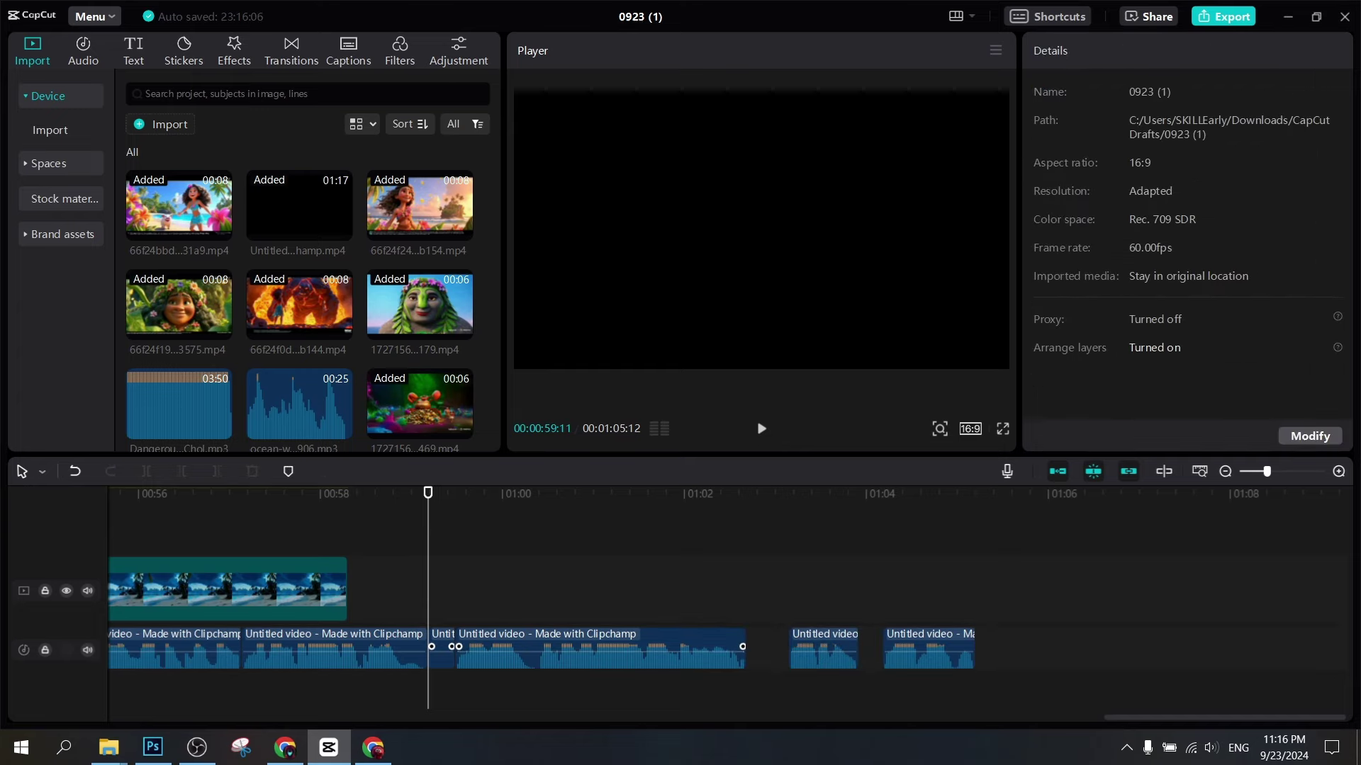
pyautogui.press('Delete')
# Move the last three voice-over pieces together so that no gaps remain after about 00:59
pyautogui.moveTo(599, 648); pyautogui.dragTo(572, 648)
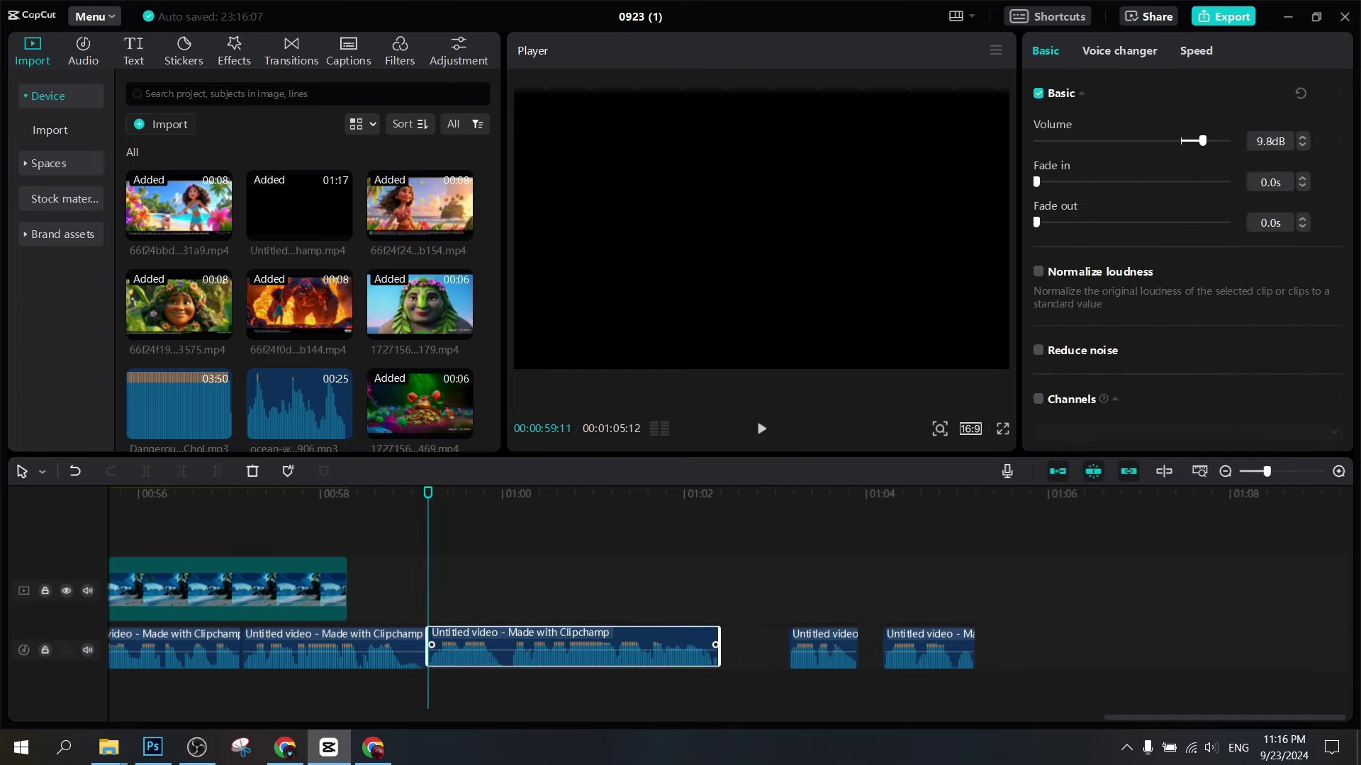
pyautogui.moveTo(824, 648); pyautogui.dragTo(755, 649)
pyautogui.moveTo(928, 649); pyautogui.dragTo(837, 648)
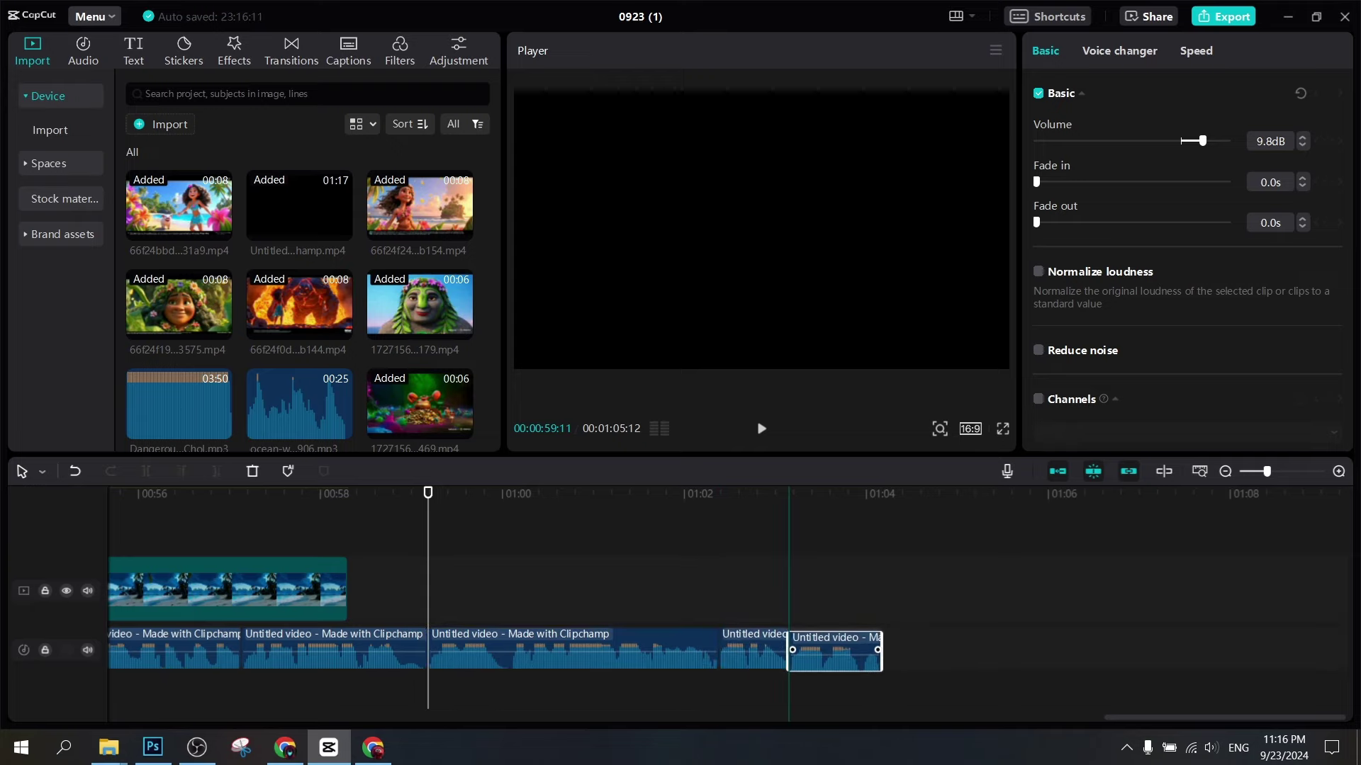
# Copy the beach sunset clip of Moana from about 00:28 and place the copy at the end of the main video track
pyautogui.scroll(-3, 836, 648)
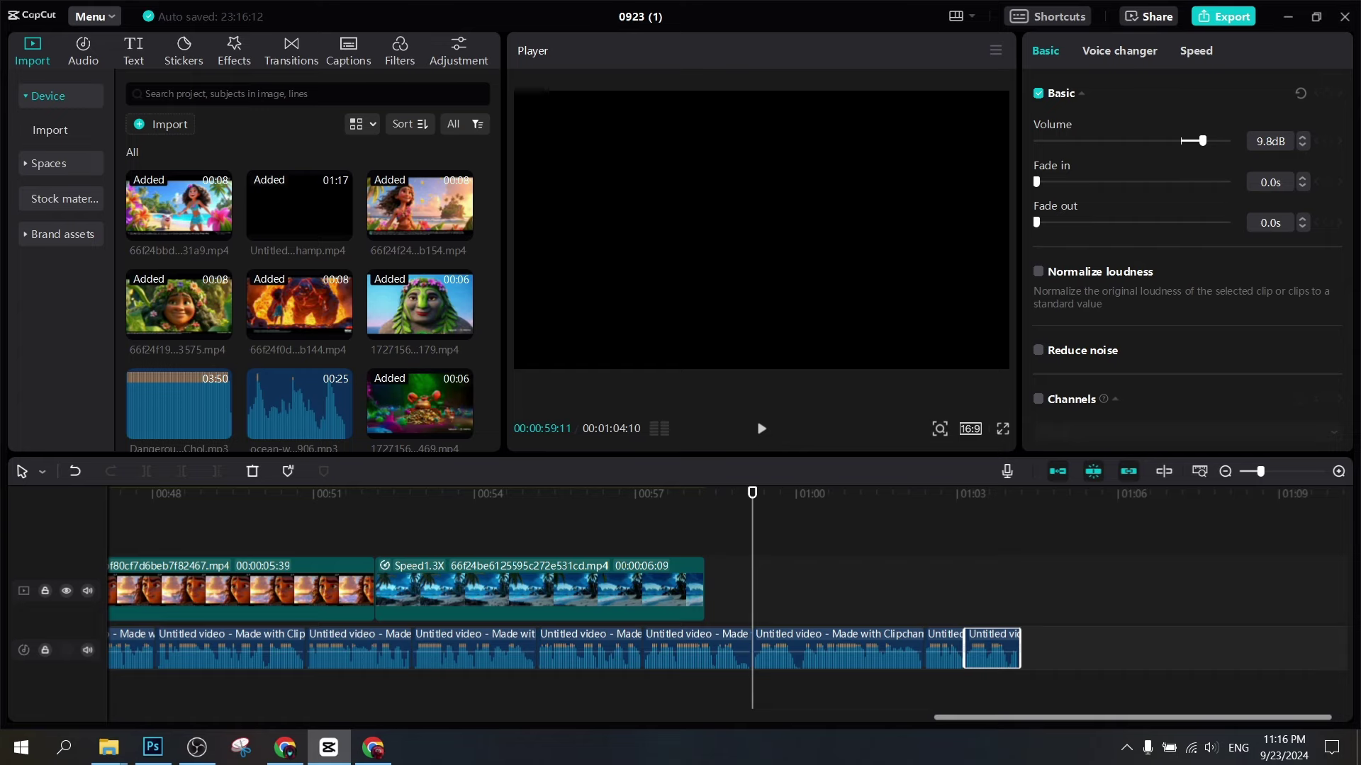
pyautogui.moveTo(1233, 717); pyautogui.dragTo(461, 717)
pyautogui.scroll(-1, 461, 649)
pyautogui.scroll(-5, 708, 603)
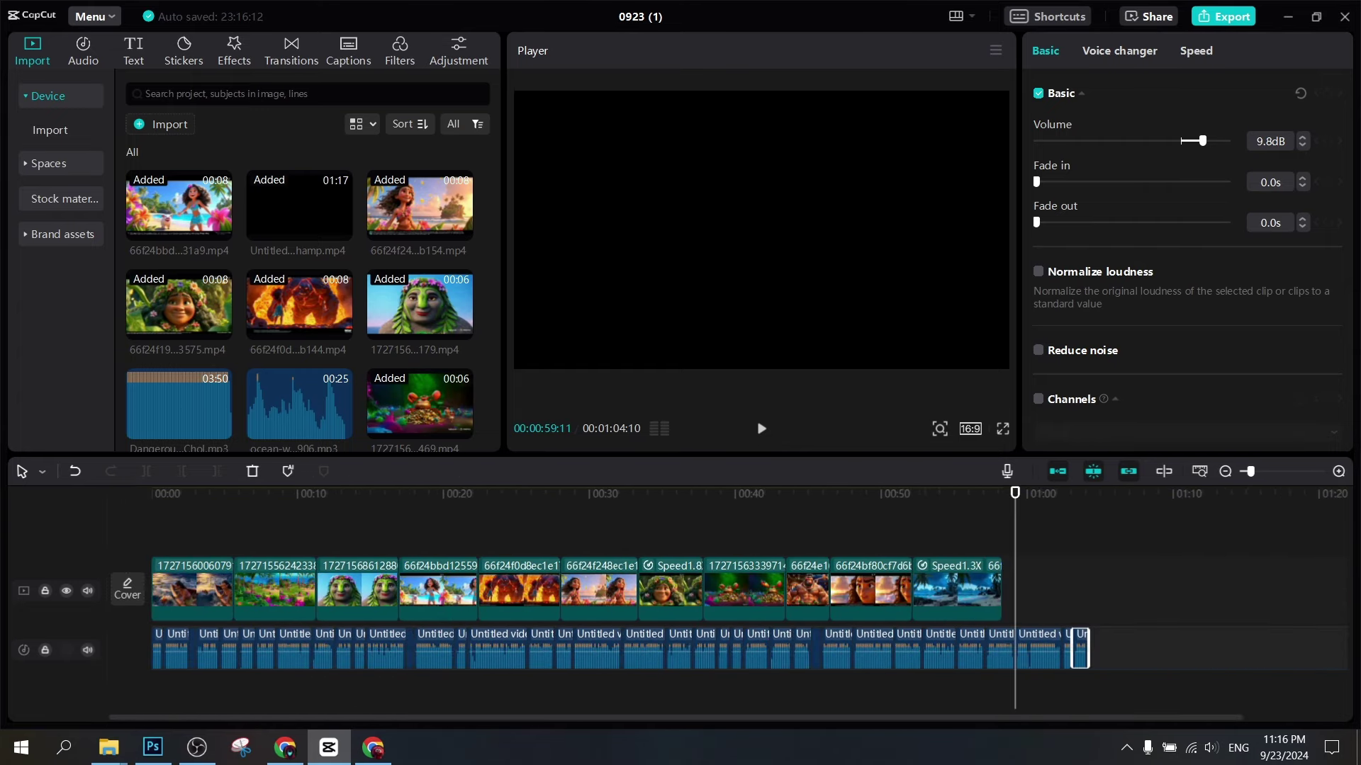
pyautogui.click(599, 588)
pyautogui.hotkey('ctrl', 'c')
pyautogui.click(1072, 588)
pyautogui.hotkey('ctrl', 'v')
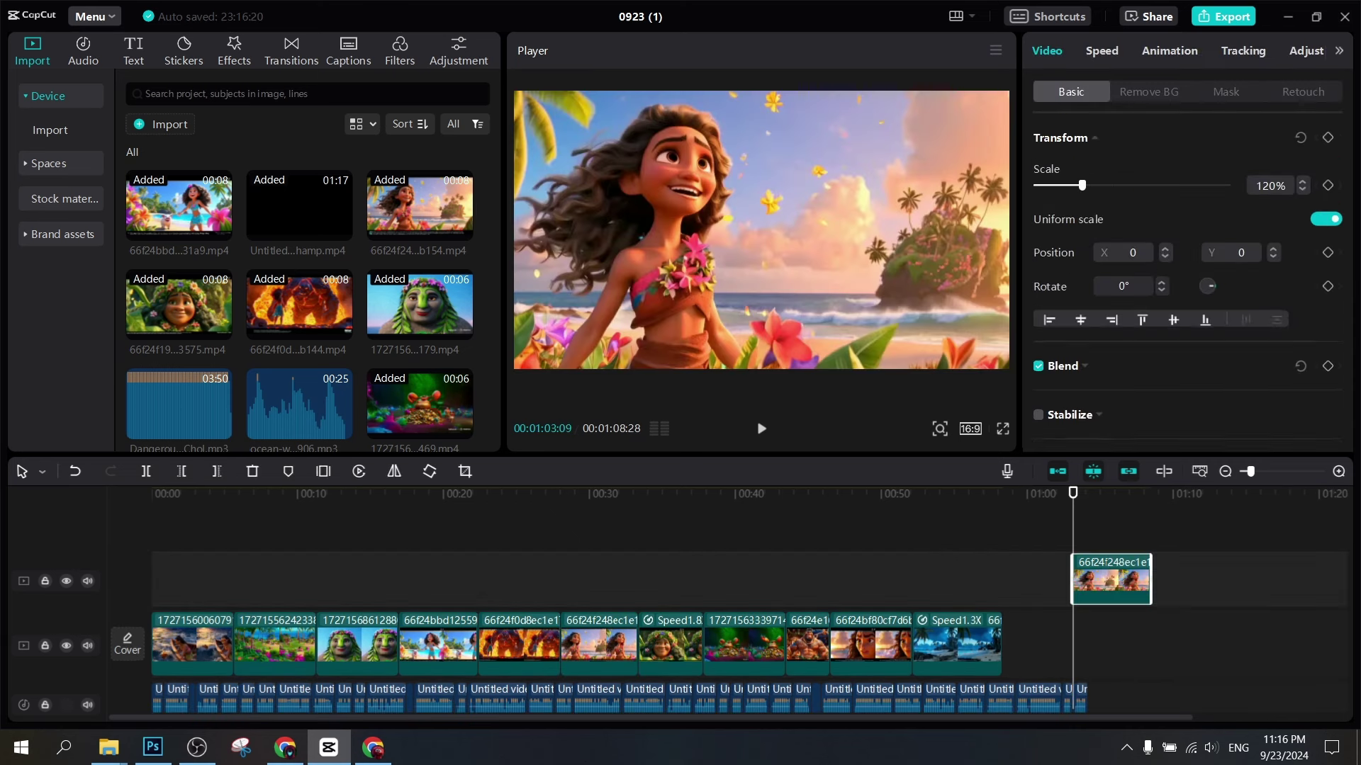
pyautogui.moveTo(1107, 579); pyautogui.dragTo(1019, 646)
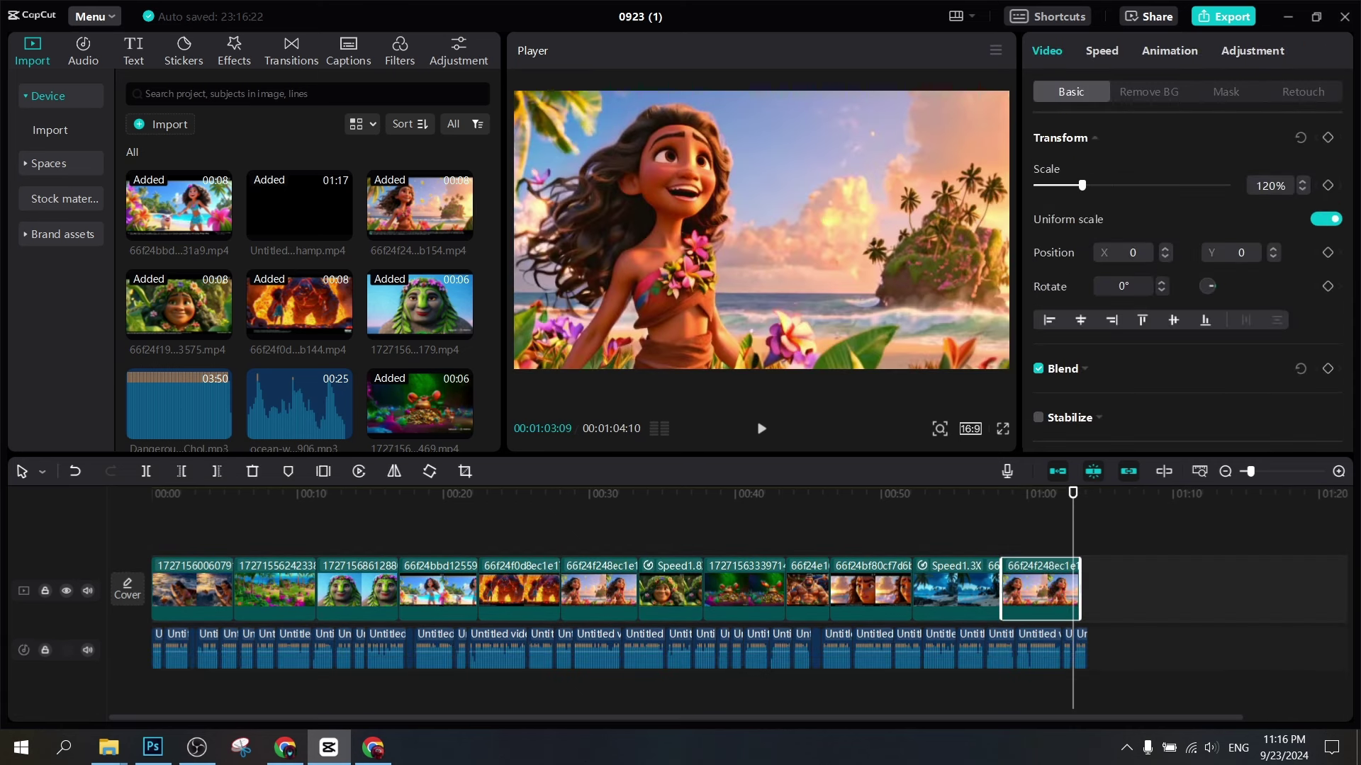
# Paste a copy of the island village clip from about 00:06 onto an overlay track at the end of the voice-over
pyautogui.click(285, 532)
pyautogui.click(285, 588)
pyautogui.hotkey('ctrl', 'c')
pyautogui.hotkey('ctrl', 'v')
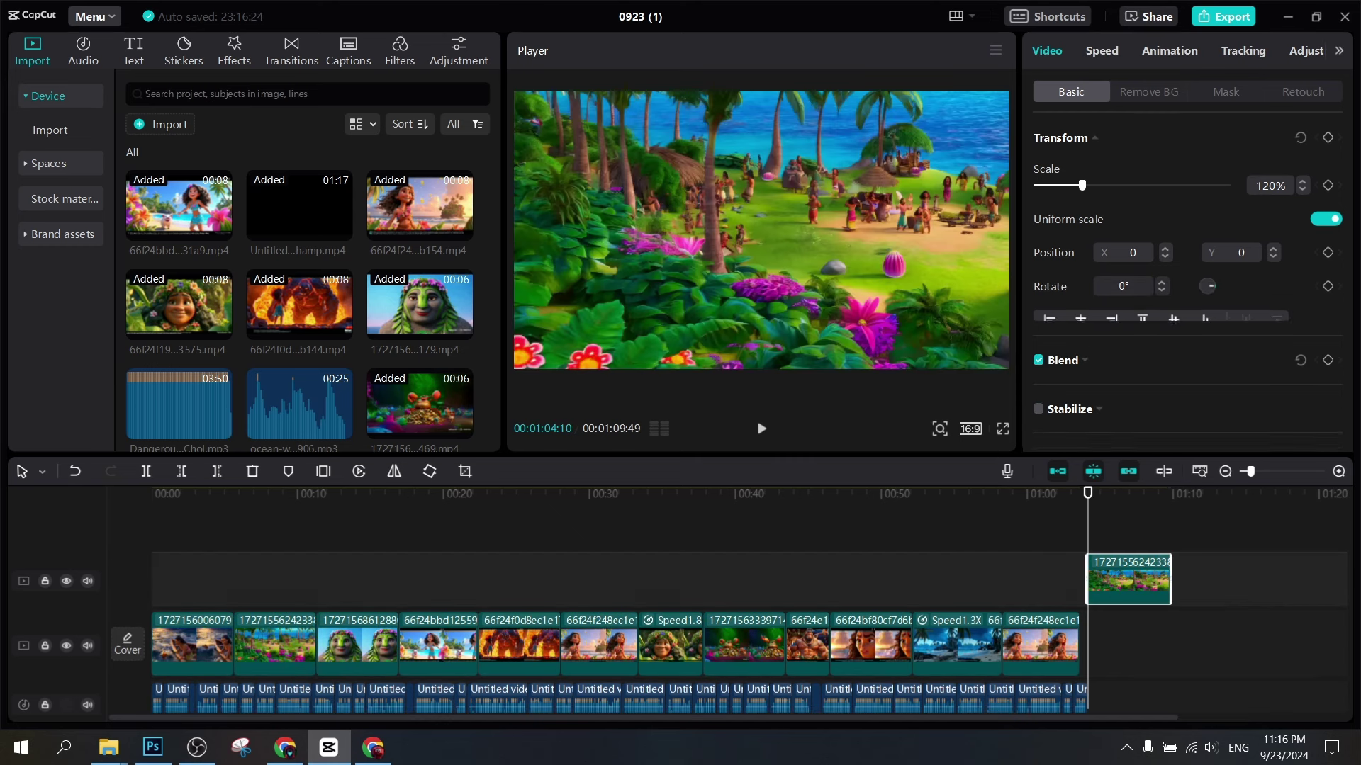
# Slow the last beach clip on the main track to 0.9x so it ends with the voice-over
pyautogui.click(1036, 532)
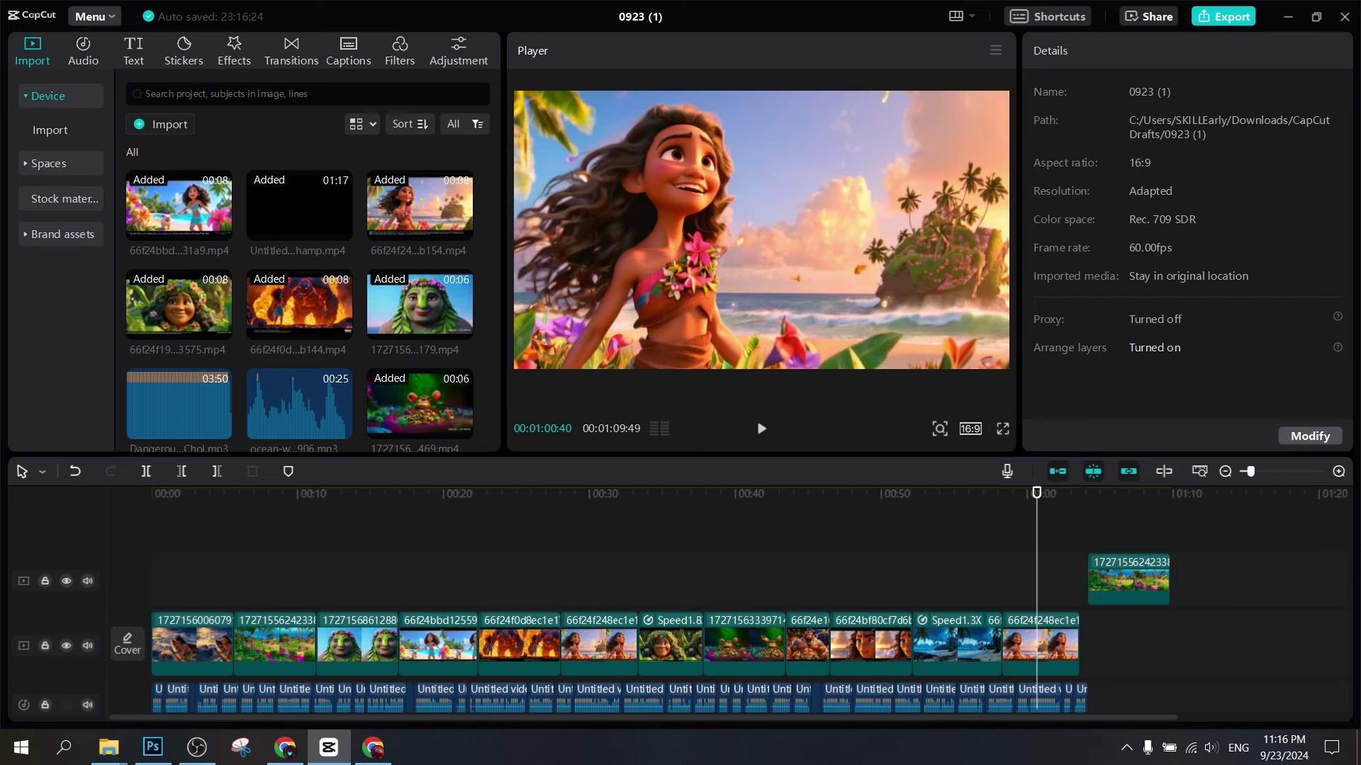
pyautogui.click(1036, 644)
pyautogui.hotkey('ctrl', 'r')
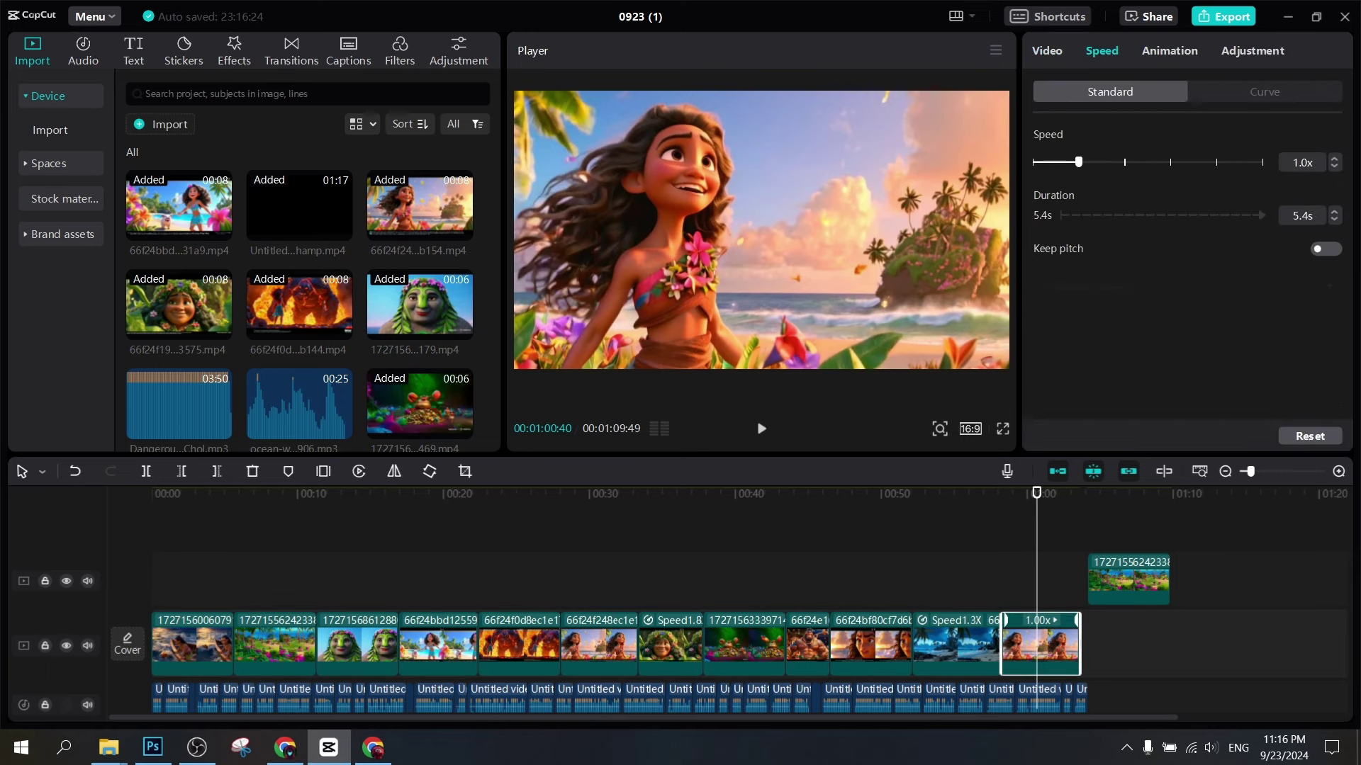
pyautogui.moveTo(1078, 643); pyautogui.dragTo(1086, 643)
# Align the village overlay clip with the start of the last beach clip and slow it to 0.9x
pyautogui.moveTo(1128, 577); pyautogui.dragTo(1040, 578)
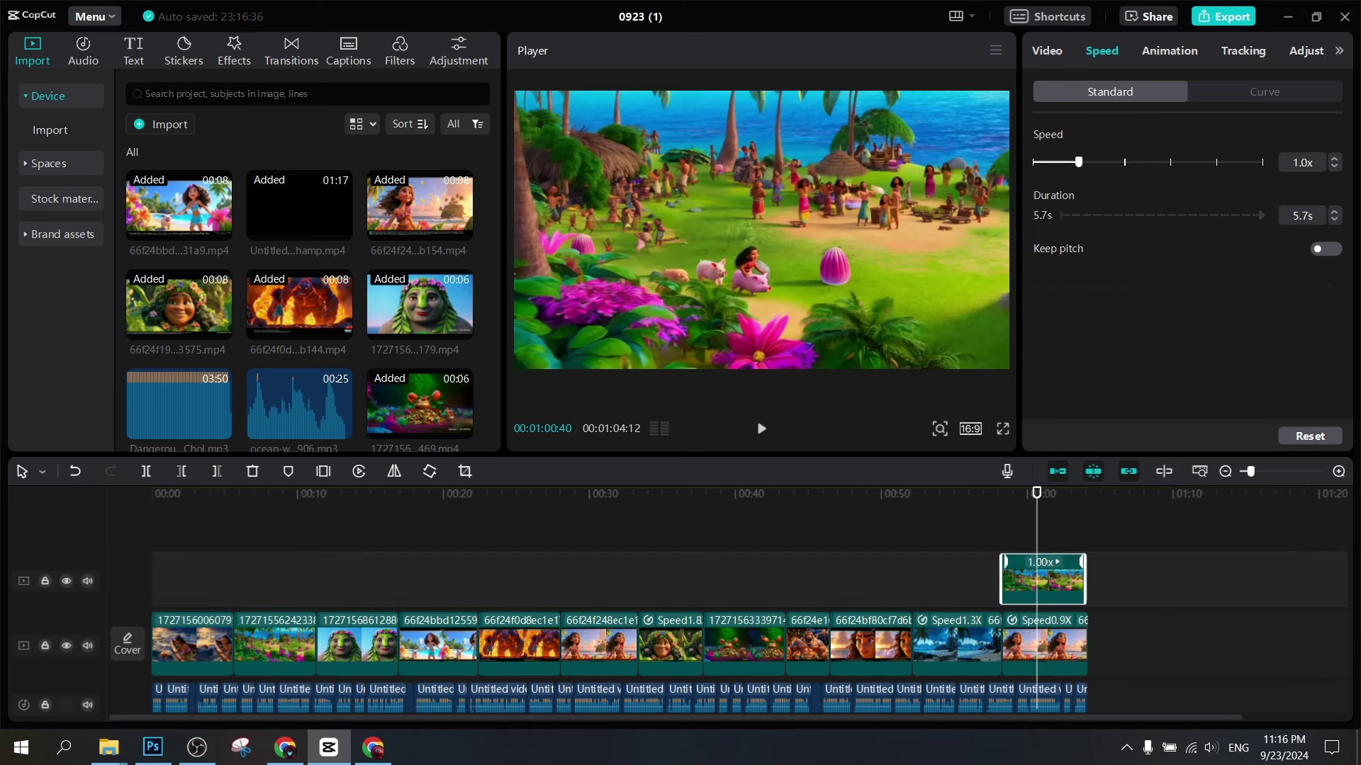
pyautogui.moveTo(1037, 493); pyautogui.dragTo(1002, 493)
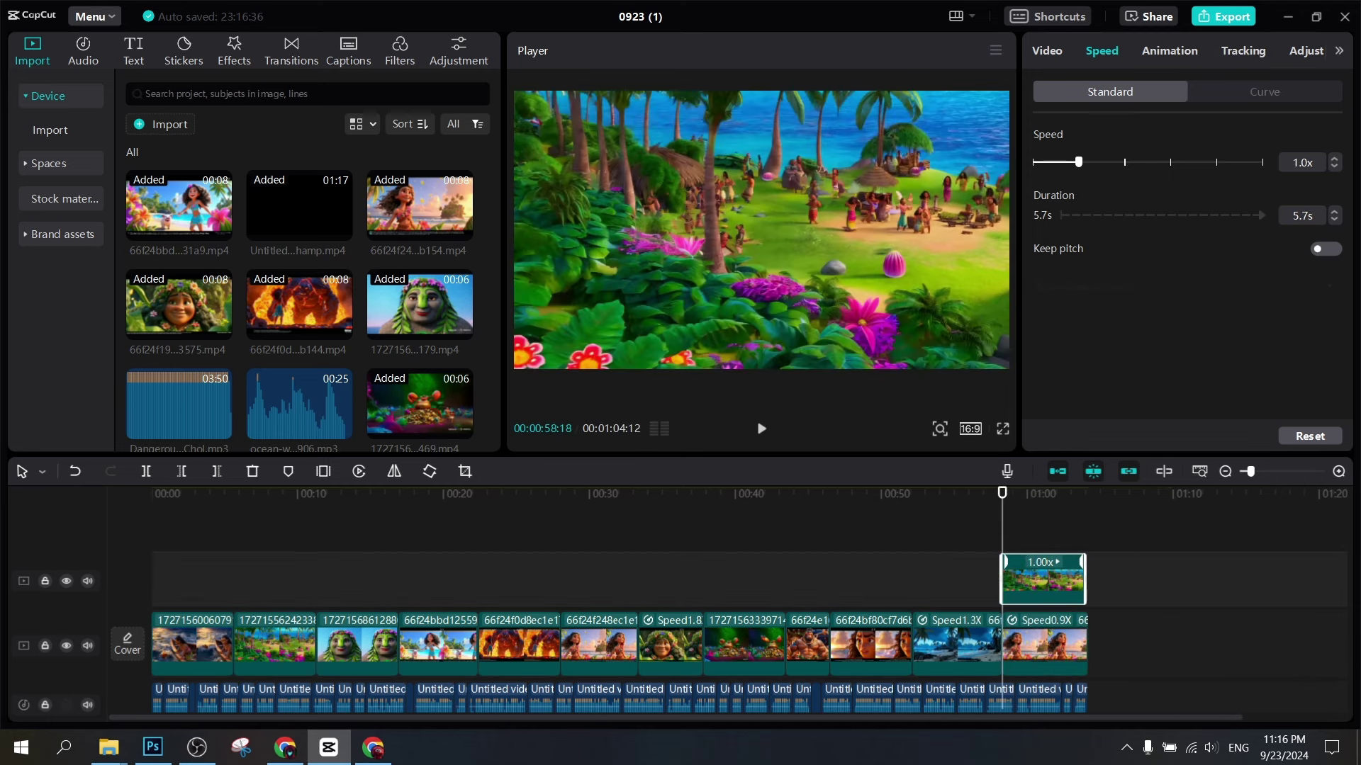
pyautogui.scroll(3, 687, 602)
pyautogui.moveTo(1116, 717); pyautogui.dragTo(1201, 717)
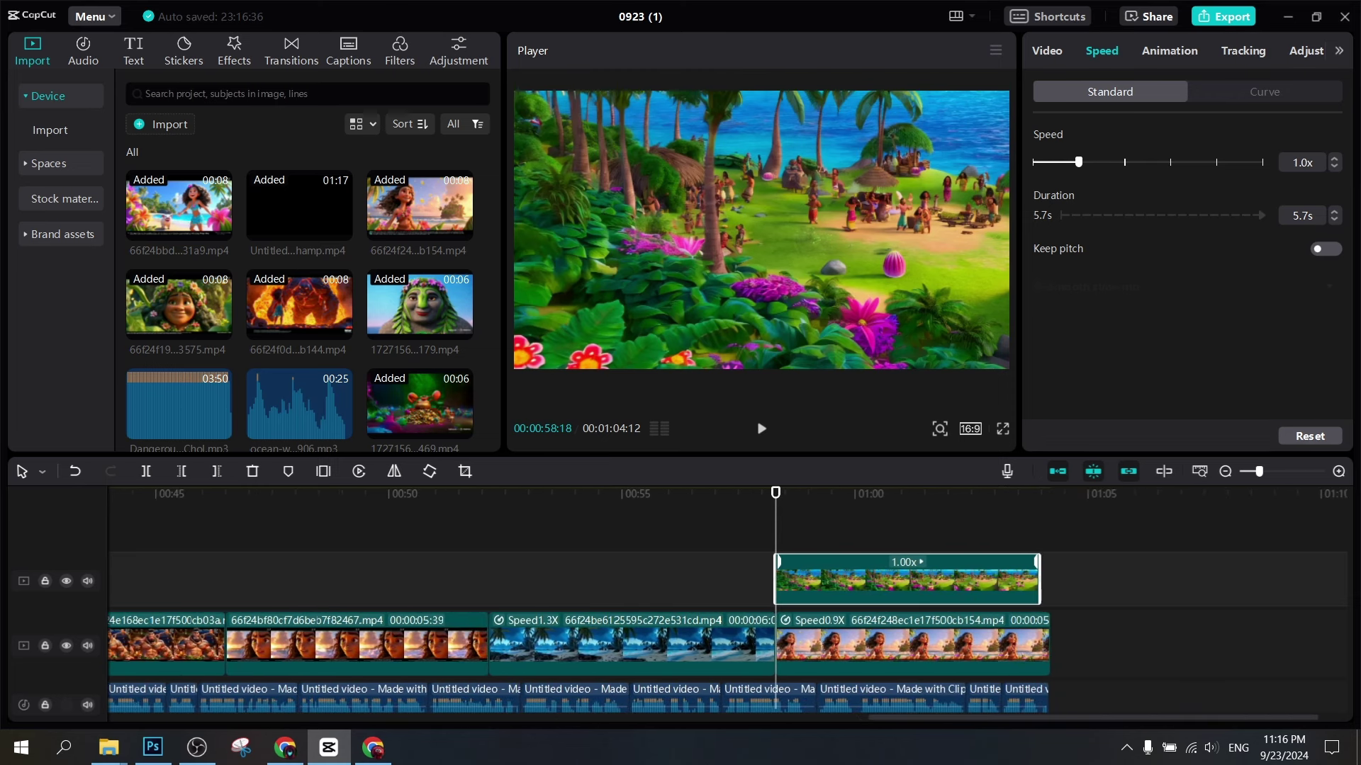
# Split the village overlay clip at 01:04:10 and delete the part beyond the end of the voice-over
pyautogui.click(1050, 524)
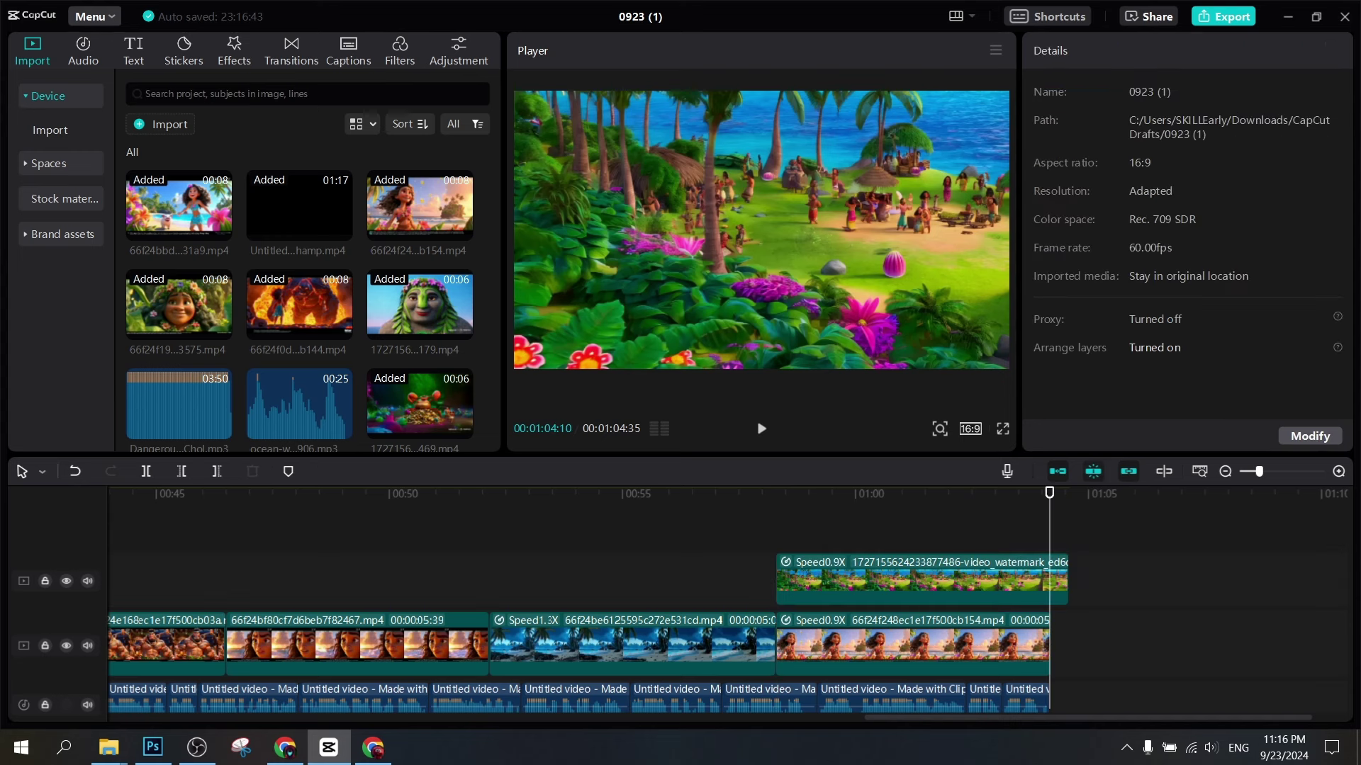
pyautogui.hotkey('ctrl', 'b')
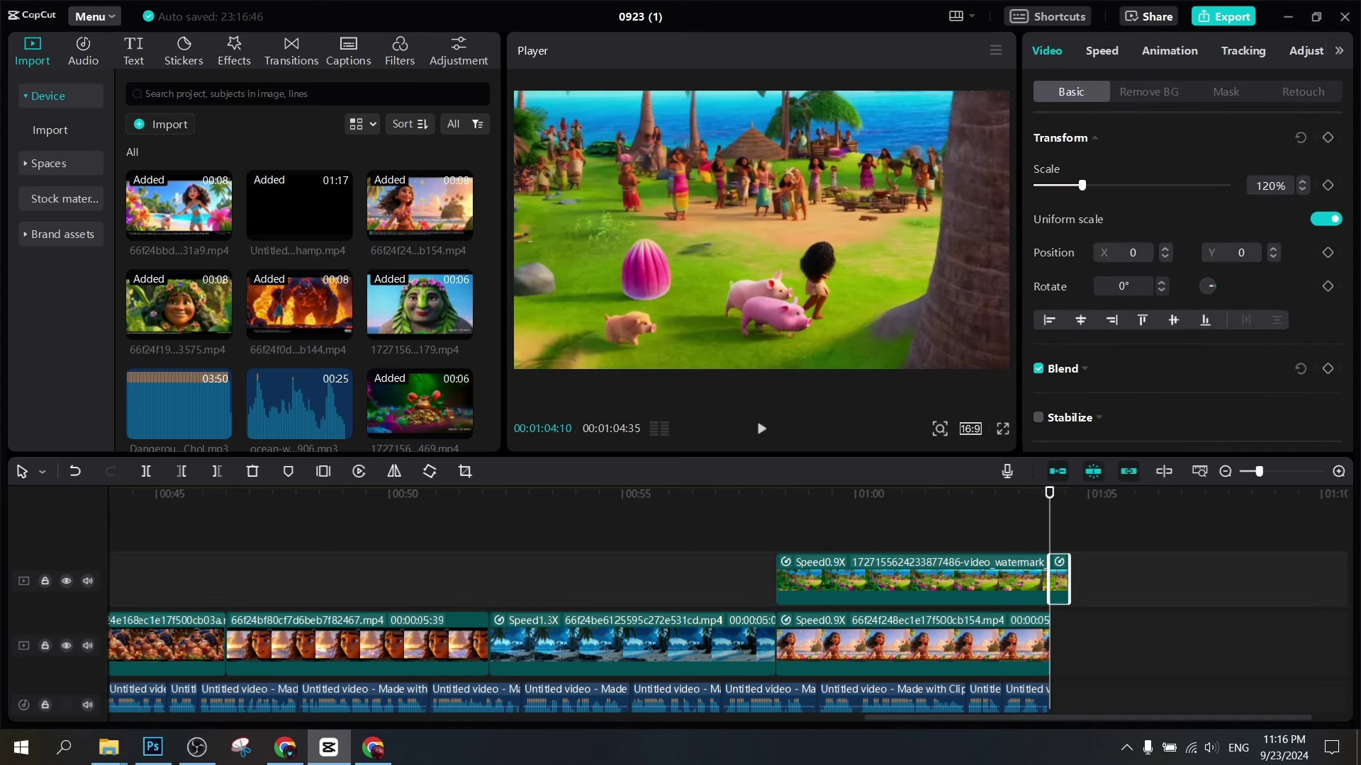
pyautogui.press('Delete')
pyautogui.click(992, 581)
# Apply a Mirror mask to the village overlay clip above the last beach clip
pyautogui.click(818, 524)
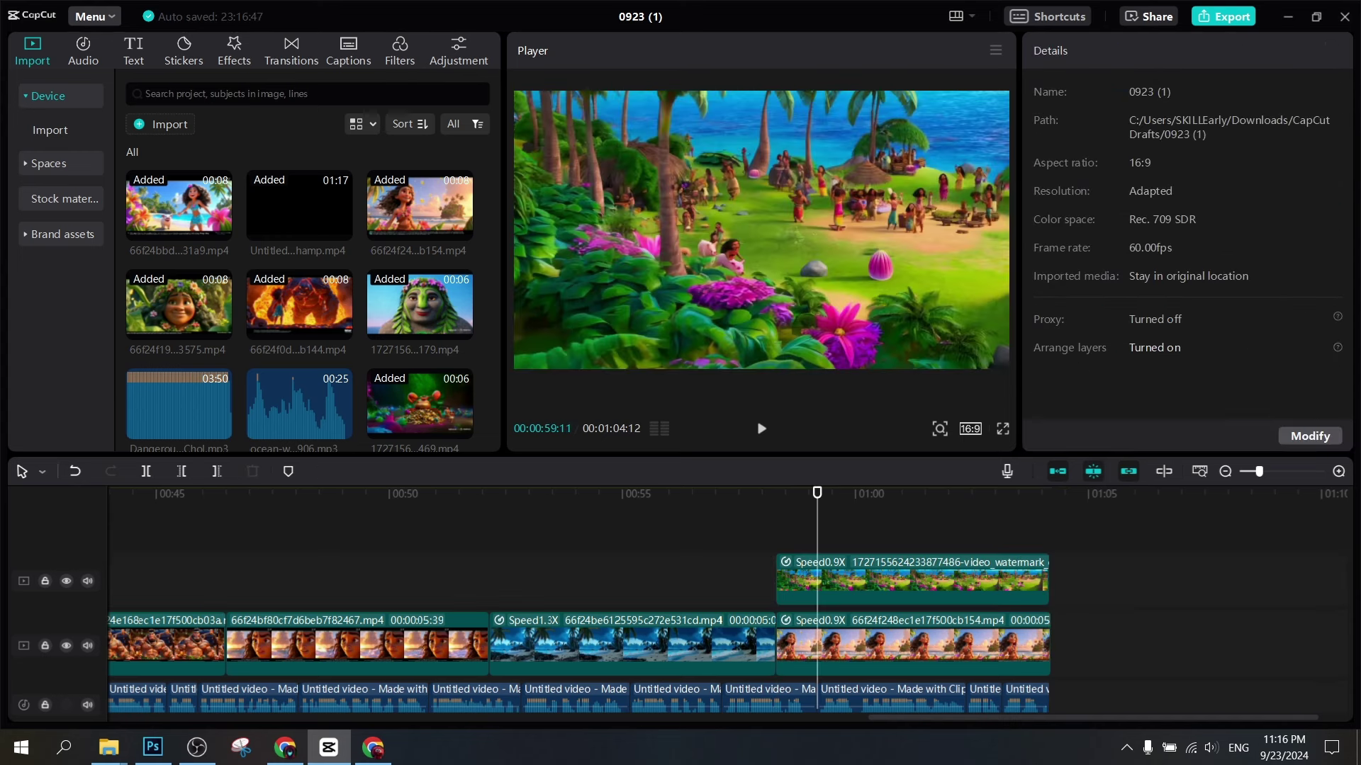
pyautogui.click(812, 525)
pyautogui.moveTo(812, 493); pyautogui.dragTo(776, 493)
pyautogui.click(801, 579)
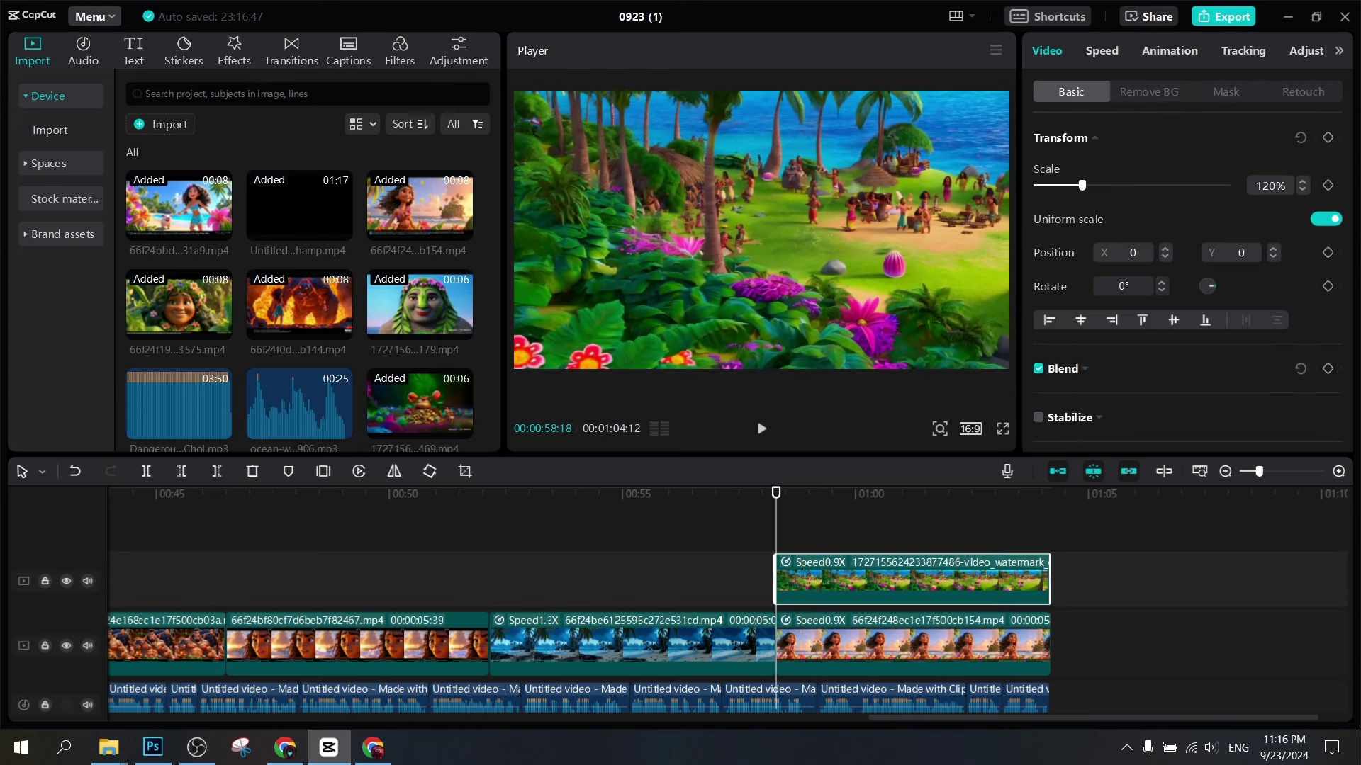
pyautogui.click(1147, 91)
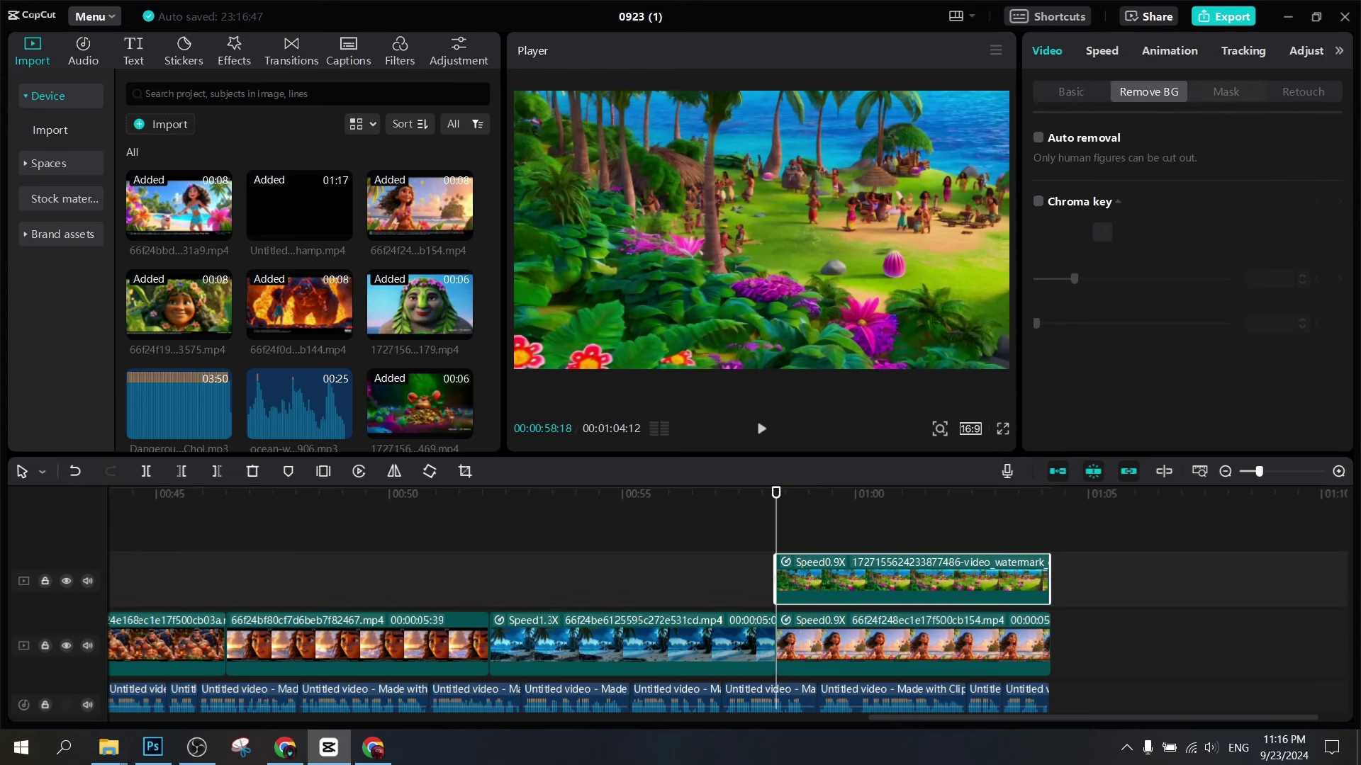
pyautogui.click(1224, 91)
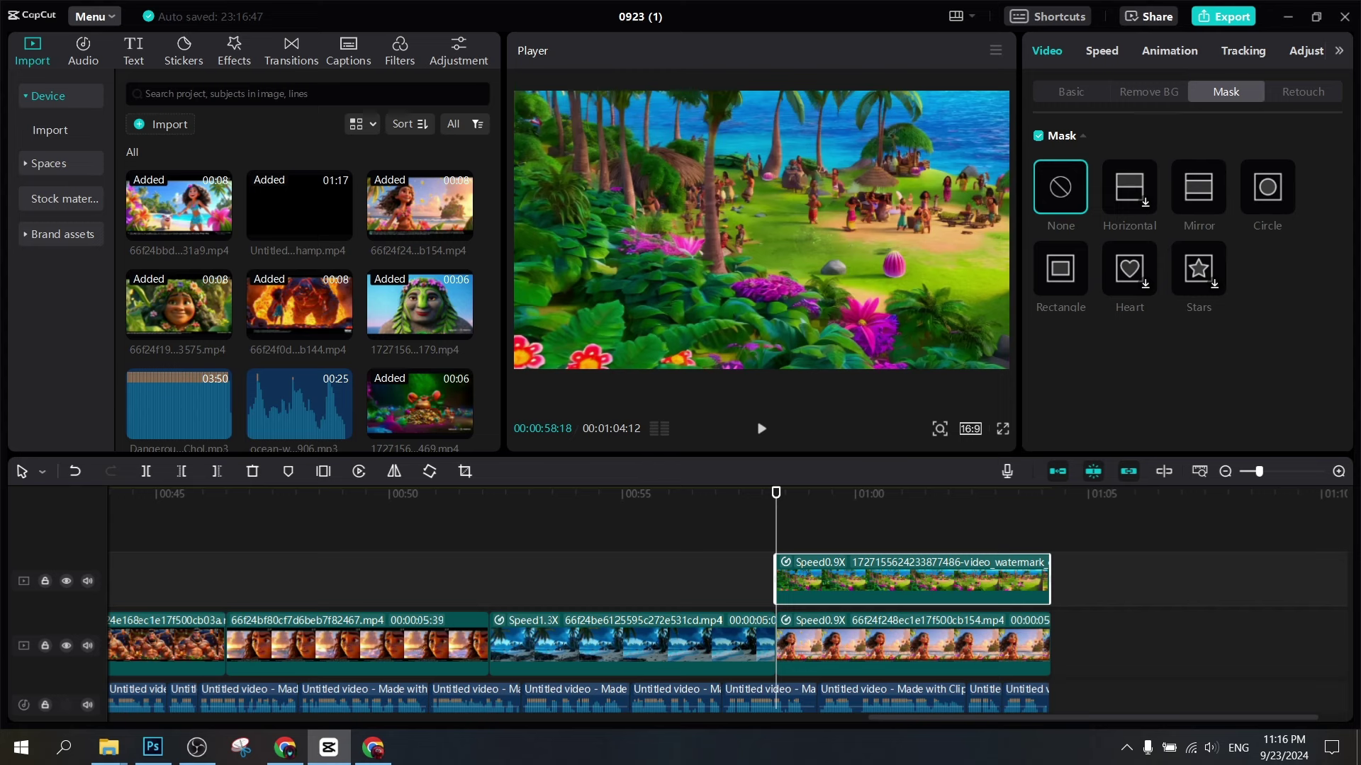
pyautogui.click(1198, 187)
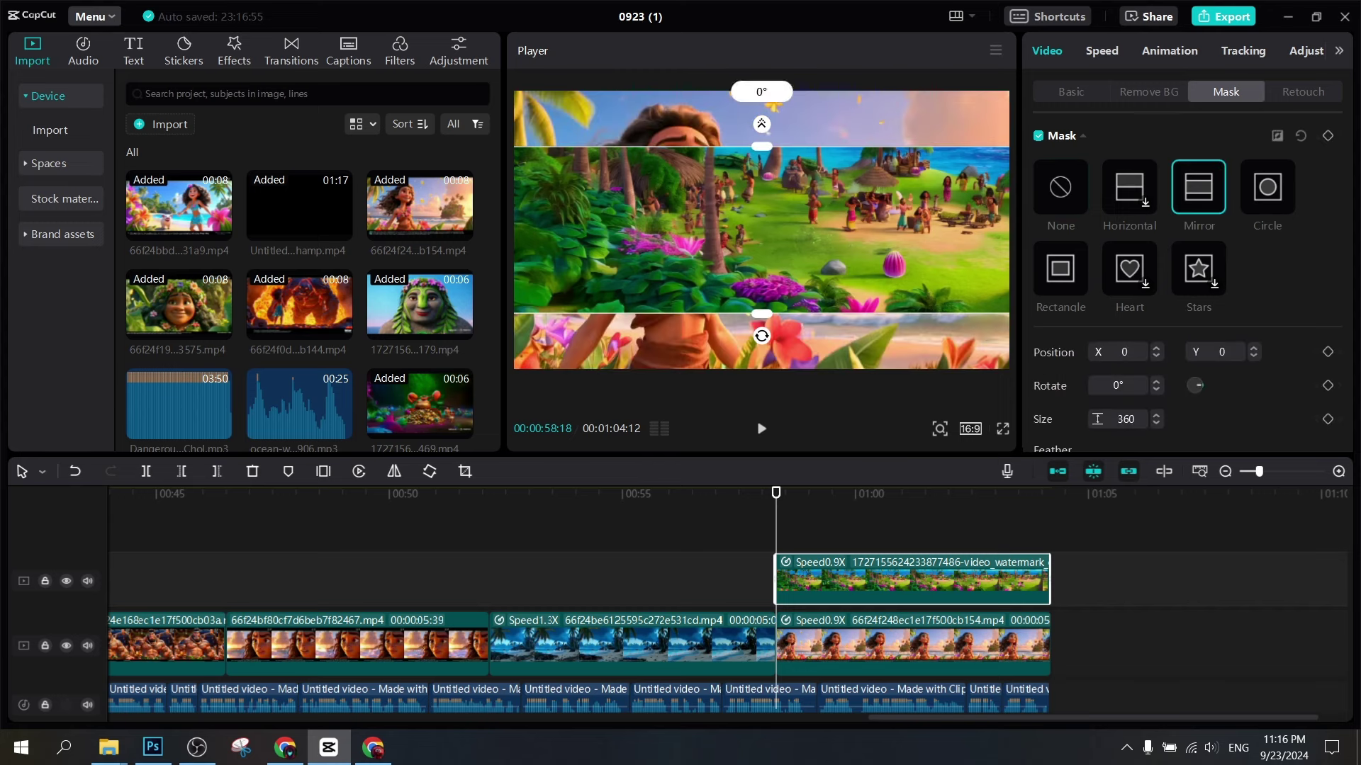
# Rotate the mirror mask to 291°, move it to X 320, Y -11, enlarge it to 596, and preview the split screen
pyautogui.moveTo(761, 336); pyautogui.dragTo(861, 268)
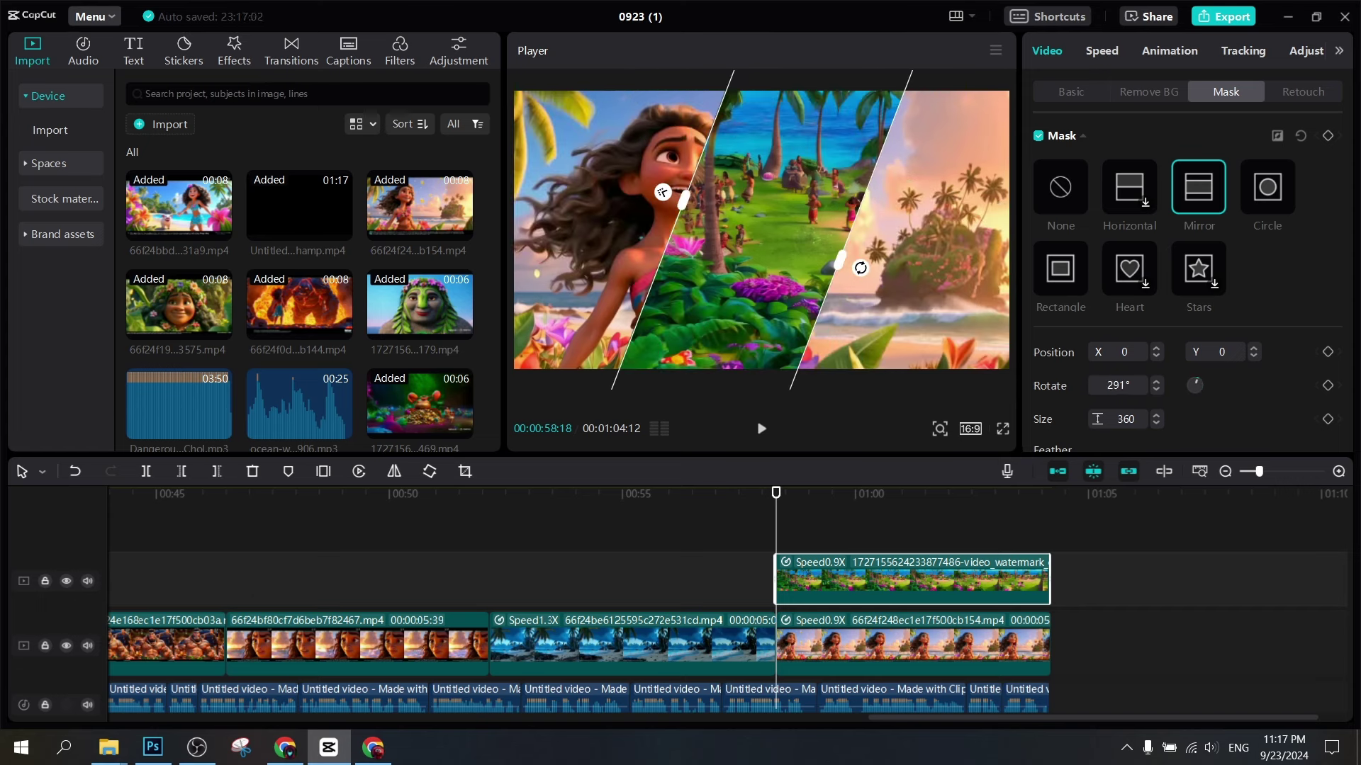
pyautogui.moveTo(662, 191); pyautogui.dragTo(760, 177)
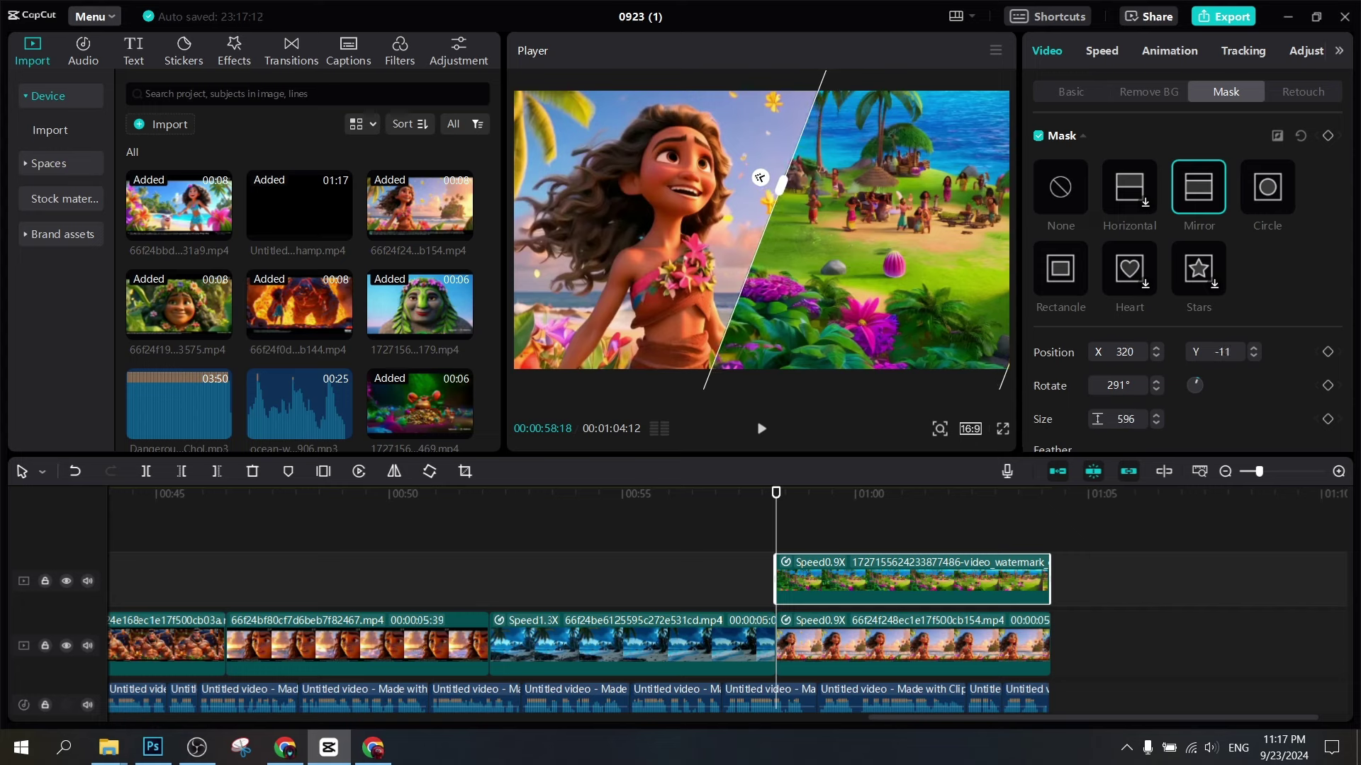
pyautogui.press('space')
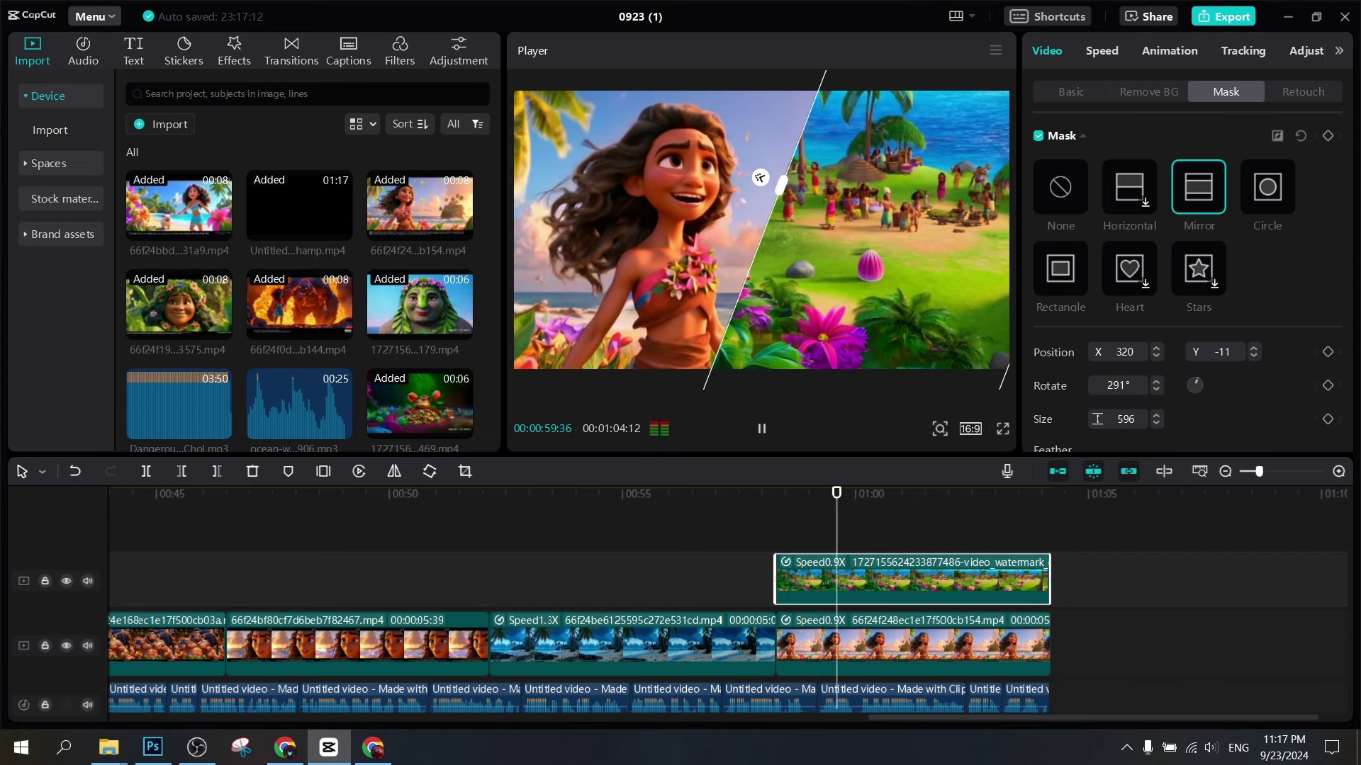
pyautogui.press('space')
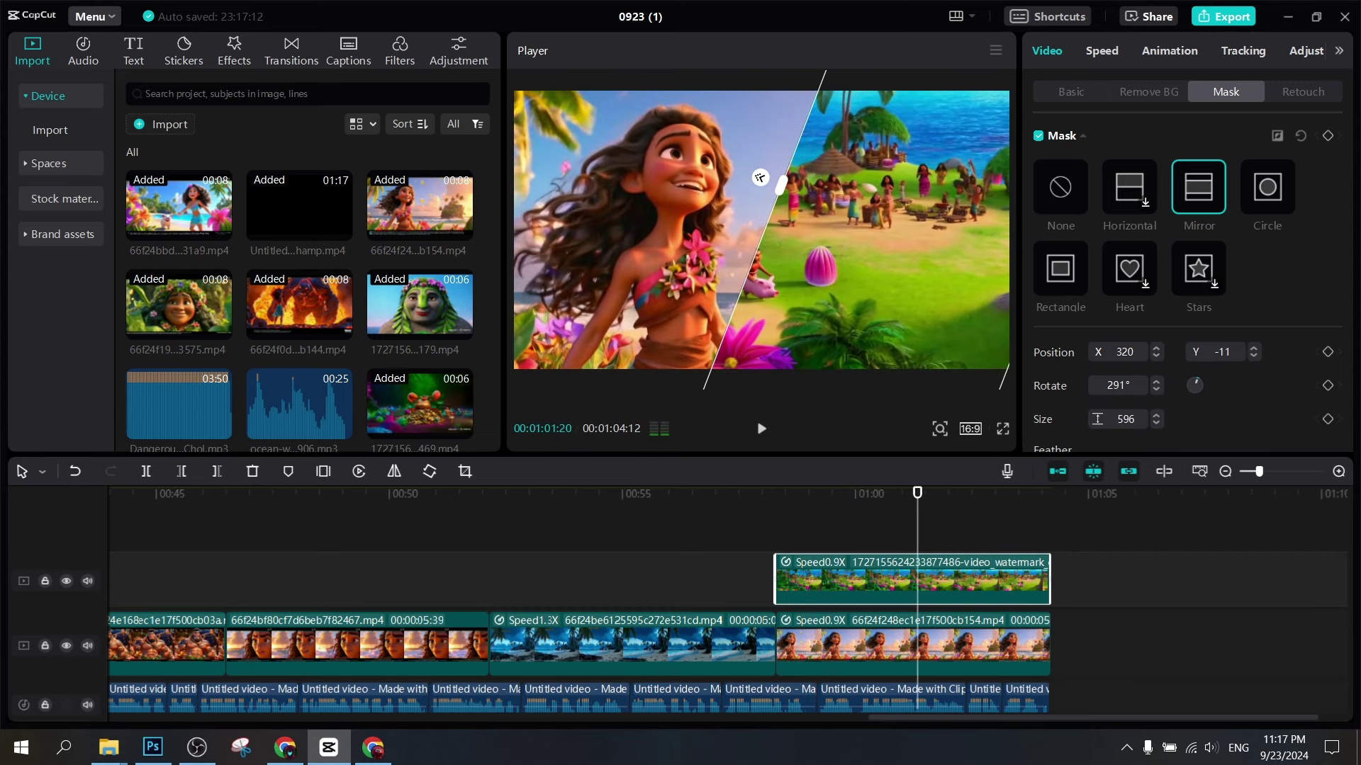
# Feather the mirror mask's edge to 19 and play the split-screen shot to the end
pyautogui.scroll(-1, 1187, 284)
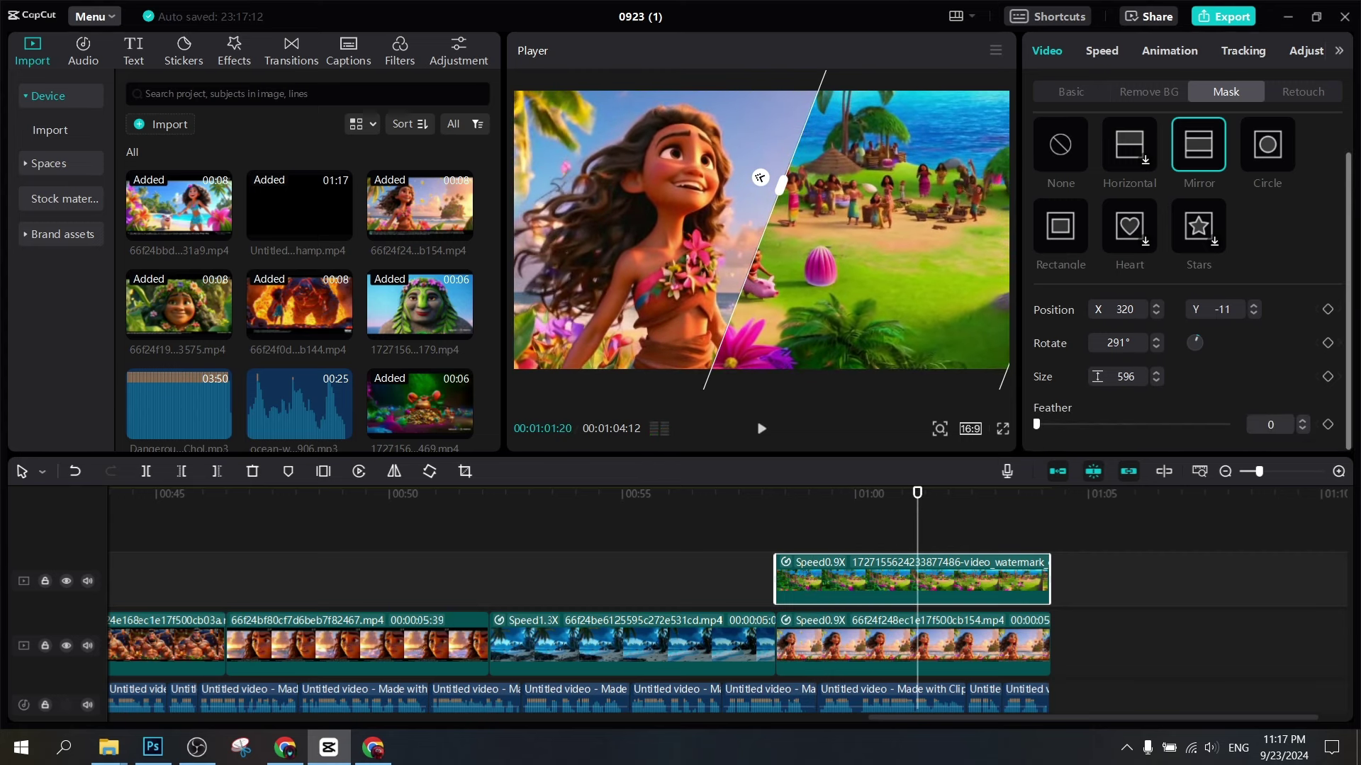
pyautogui.moveTo(759, 177); pyautogui.dragTo(754, 175)
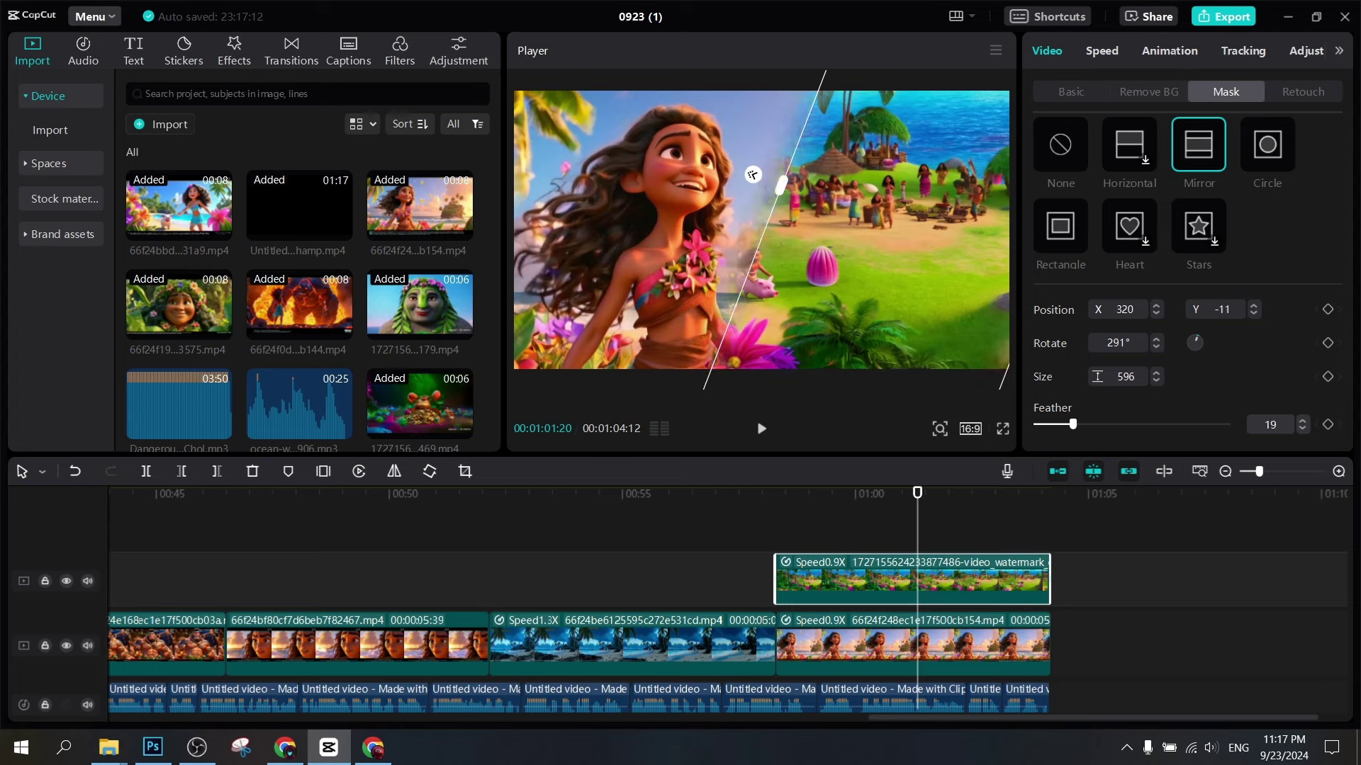
pyautogui.press('space')
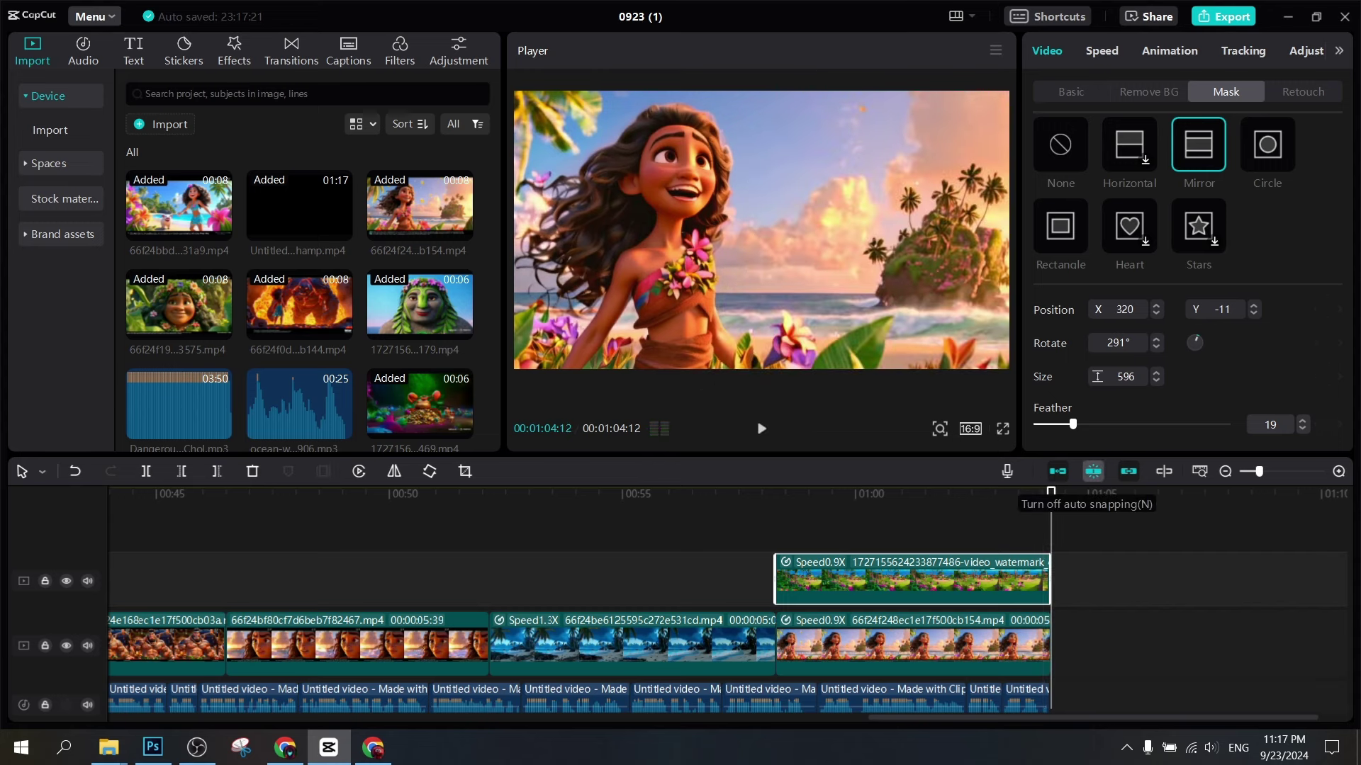
# Split the last beach clip at 01:04:10 and delete the remainder beyond the end of the village overlay
pyautogui.scroll(8, 579, 602)
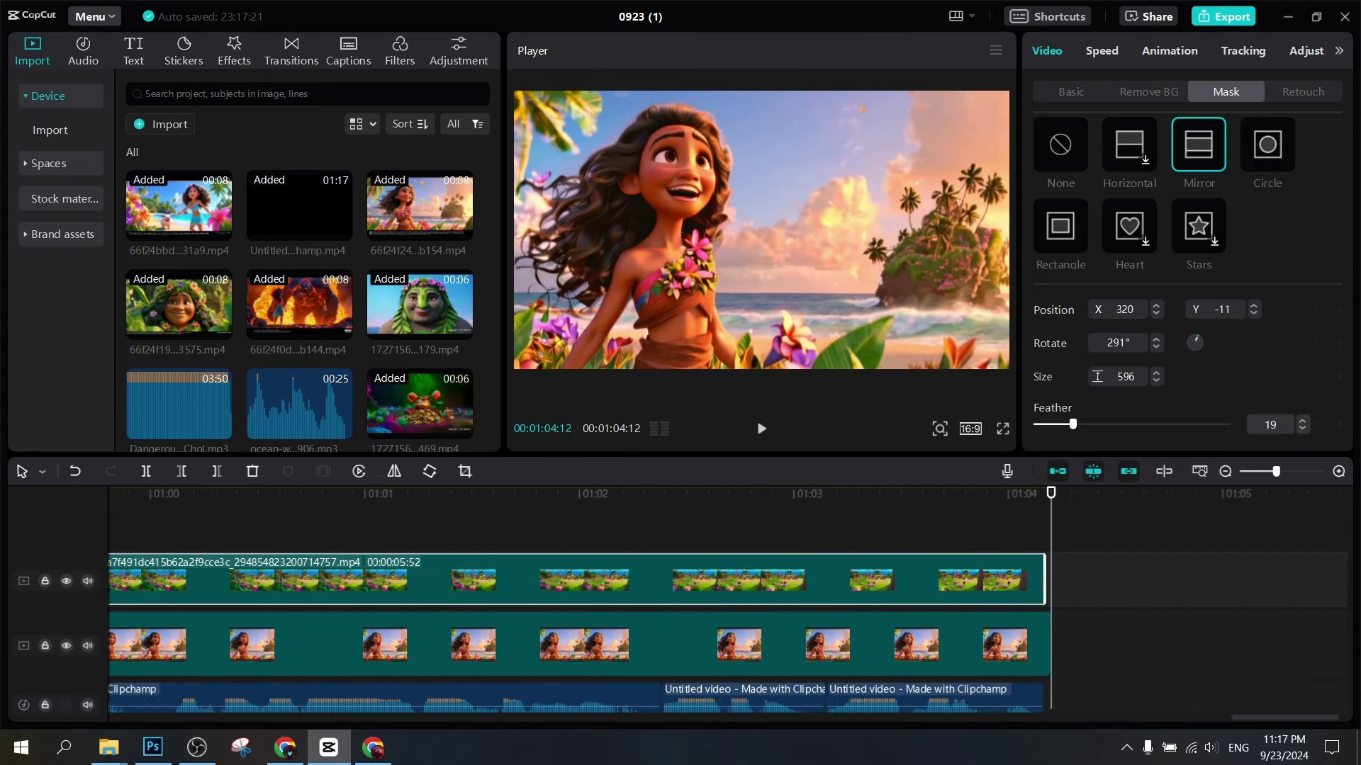
pyautogui.scroll(2, 921, 582)
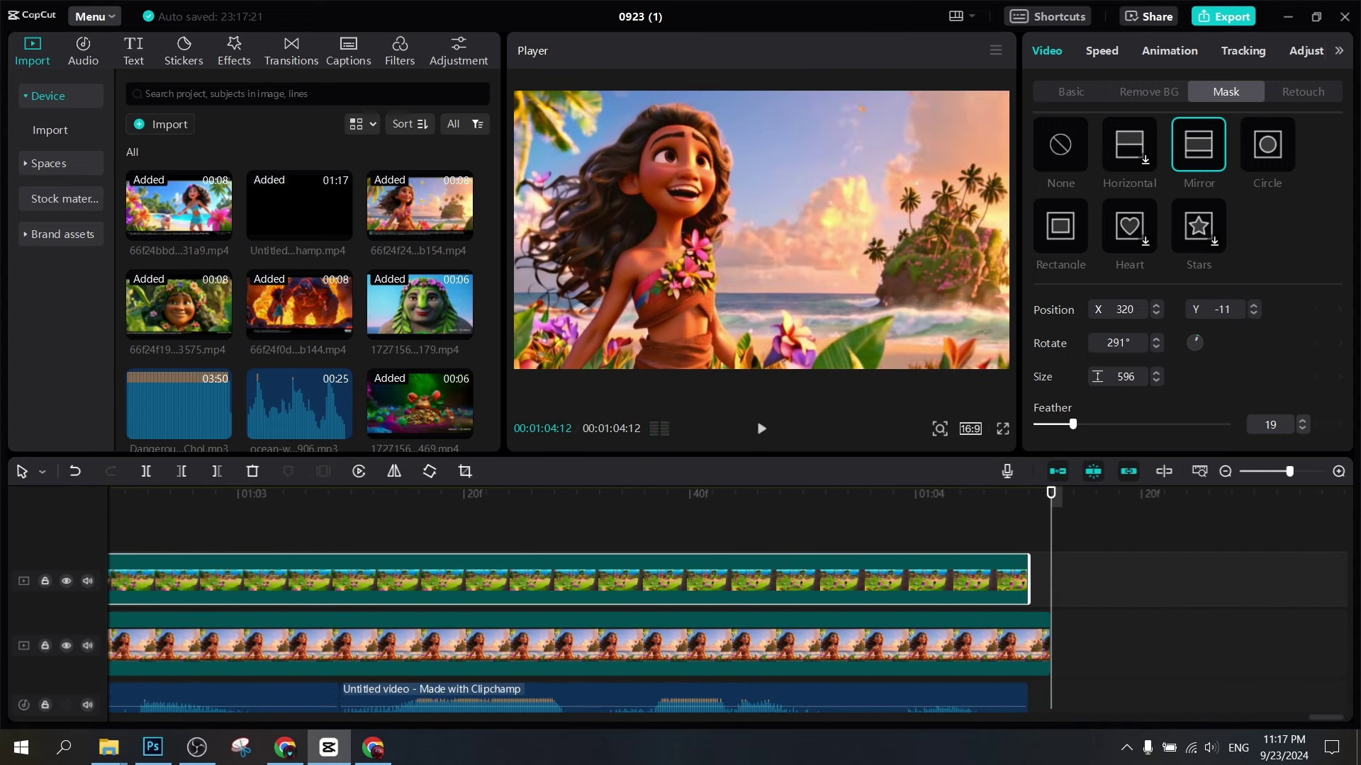
pyautogui.press('Left')
pyautogui.press('Left')
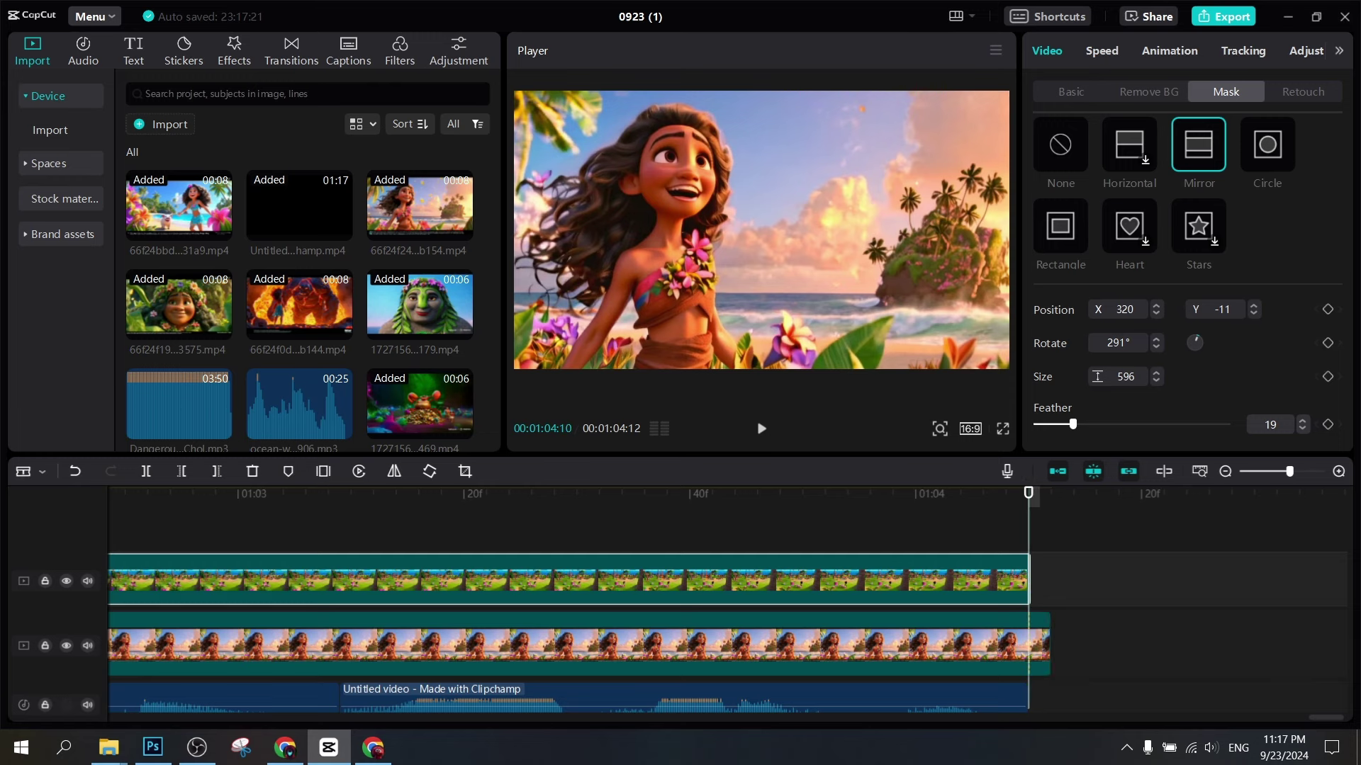
pyautogui.click(1028, 645)
pyautogui.press('a')
pyautogui.press('Delete')
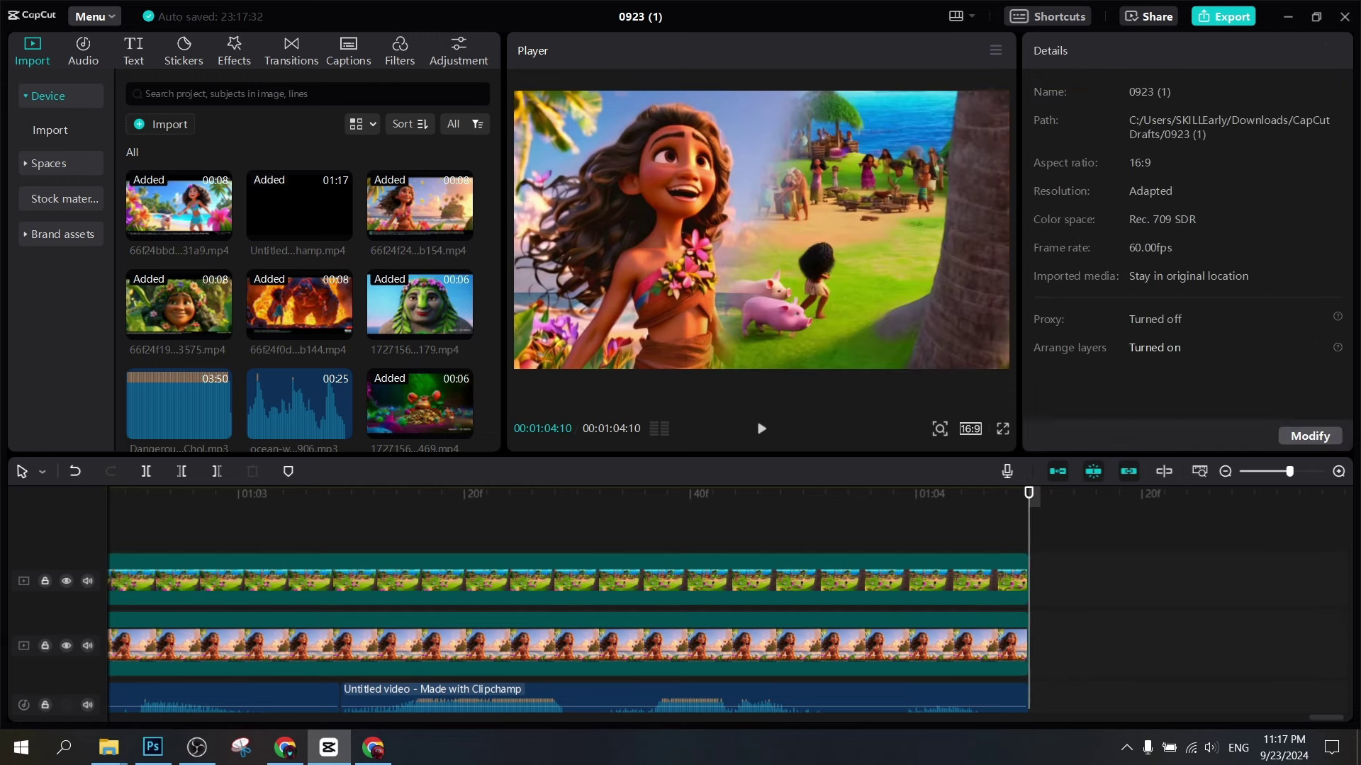
# Copy the final beach clip with its masked village overlay and paste the pair at 00:05:39
pyautogui.scroll(-6, 730, 605)
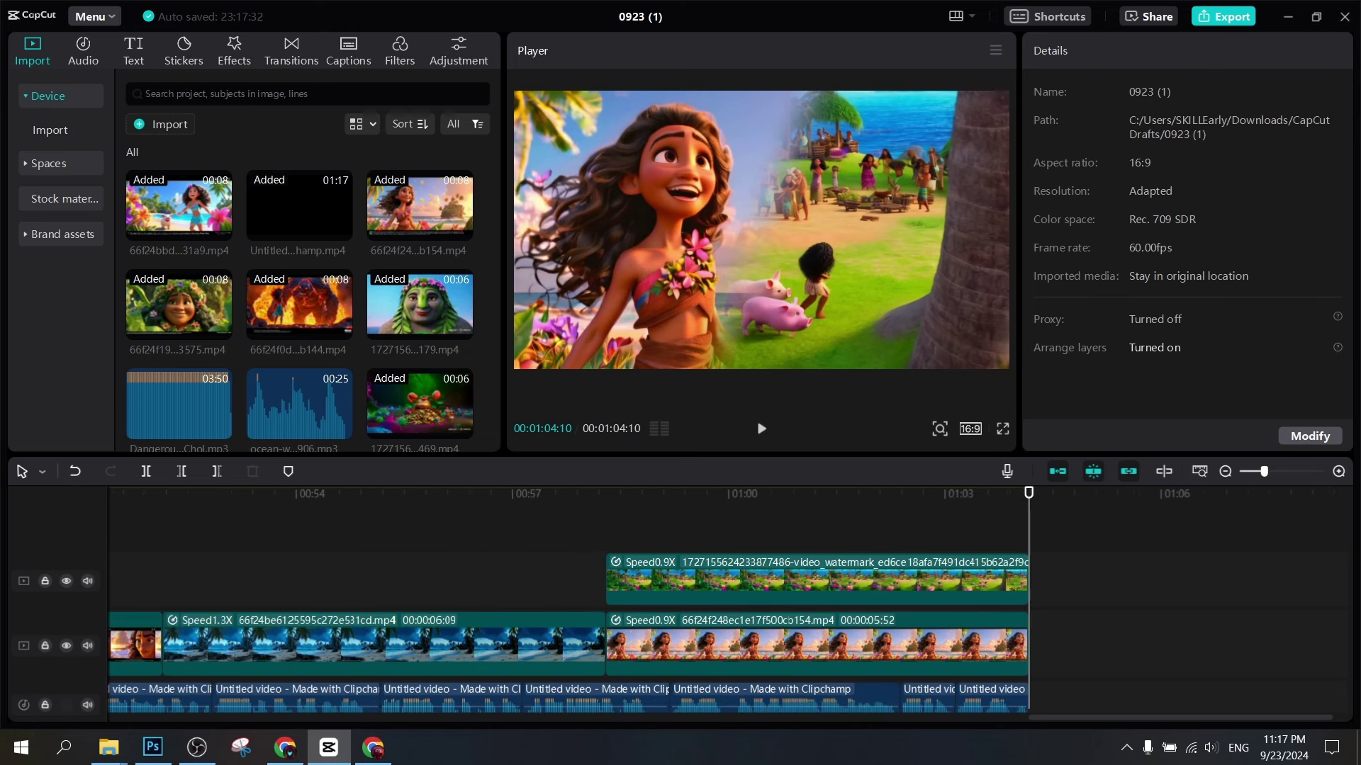
pyautogui.hotkey('ctrl', '-')
pyautogui.hotkey('ctrl', '-')
pyautogui.hotkey('ctrl', '-')
pyautogui.hotkey('ctrl', '-')
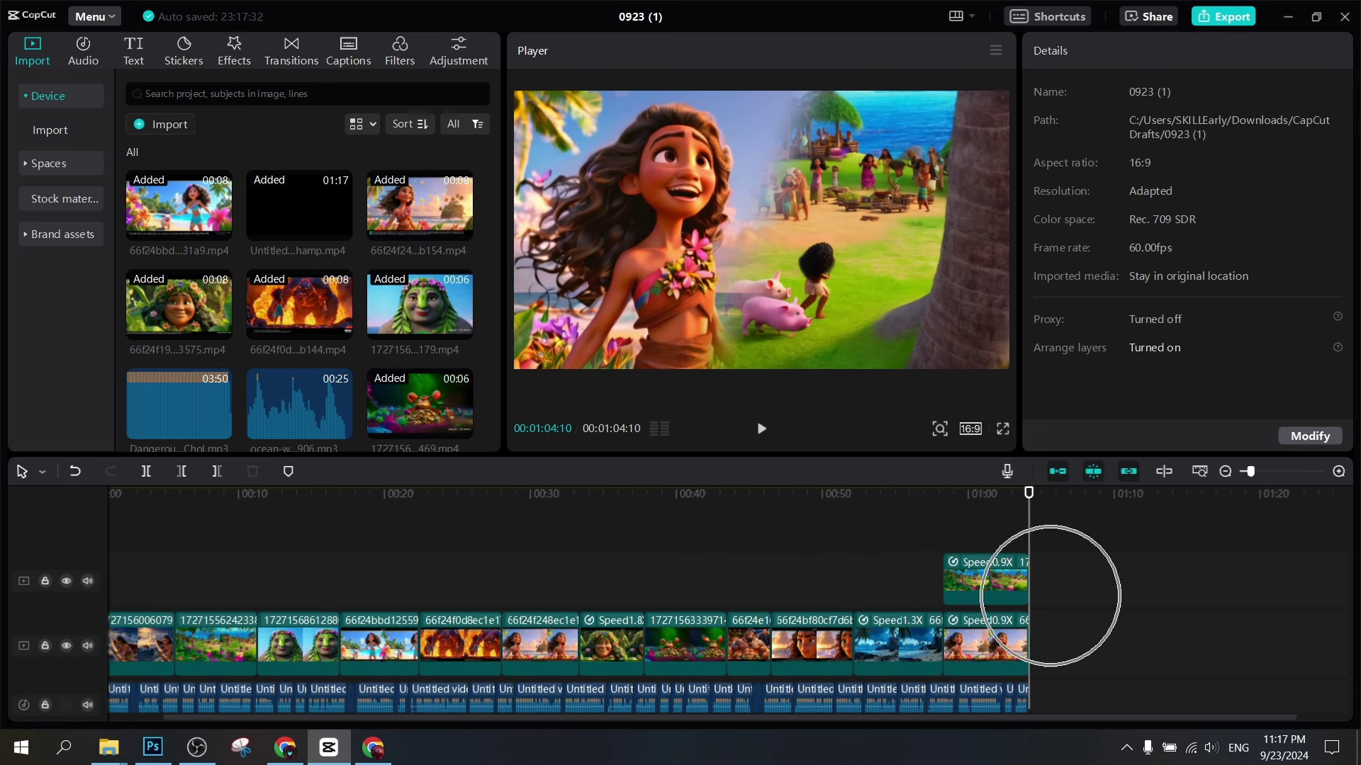
pyautogui.moveTo(1018, 533); pyautogui.dragTo(988, 629)
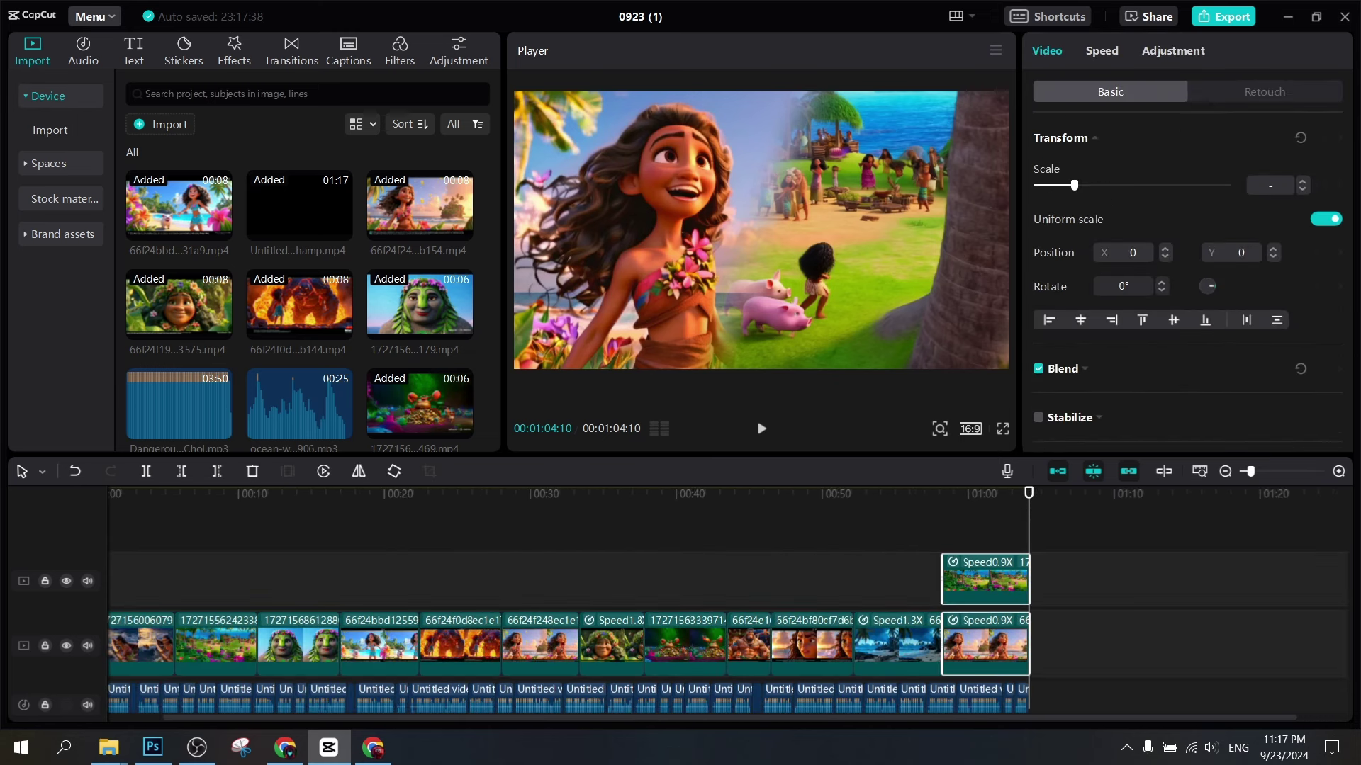
pyautogui.press('Home')
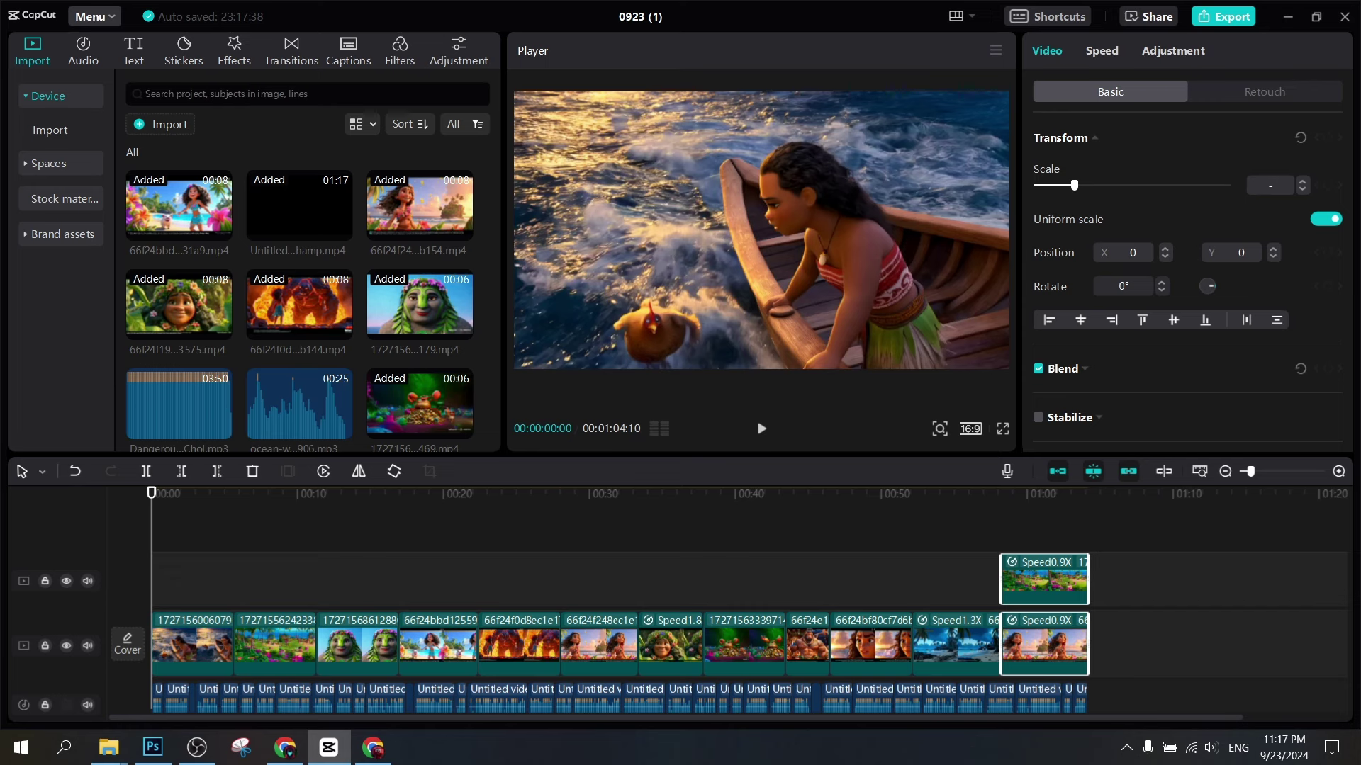
pyautogui.click(219, 514)
pyautogui.moveTo(219, 493); pyautogui.dragTo(234, 492)
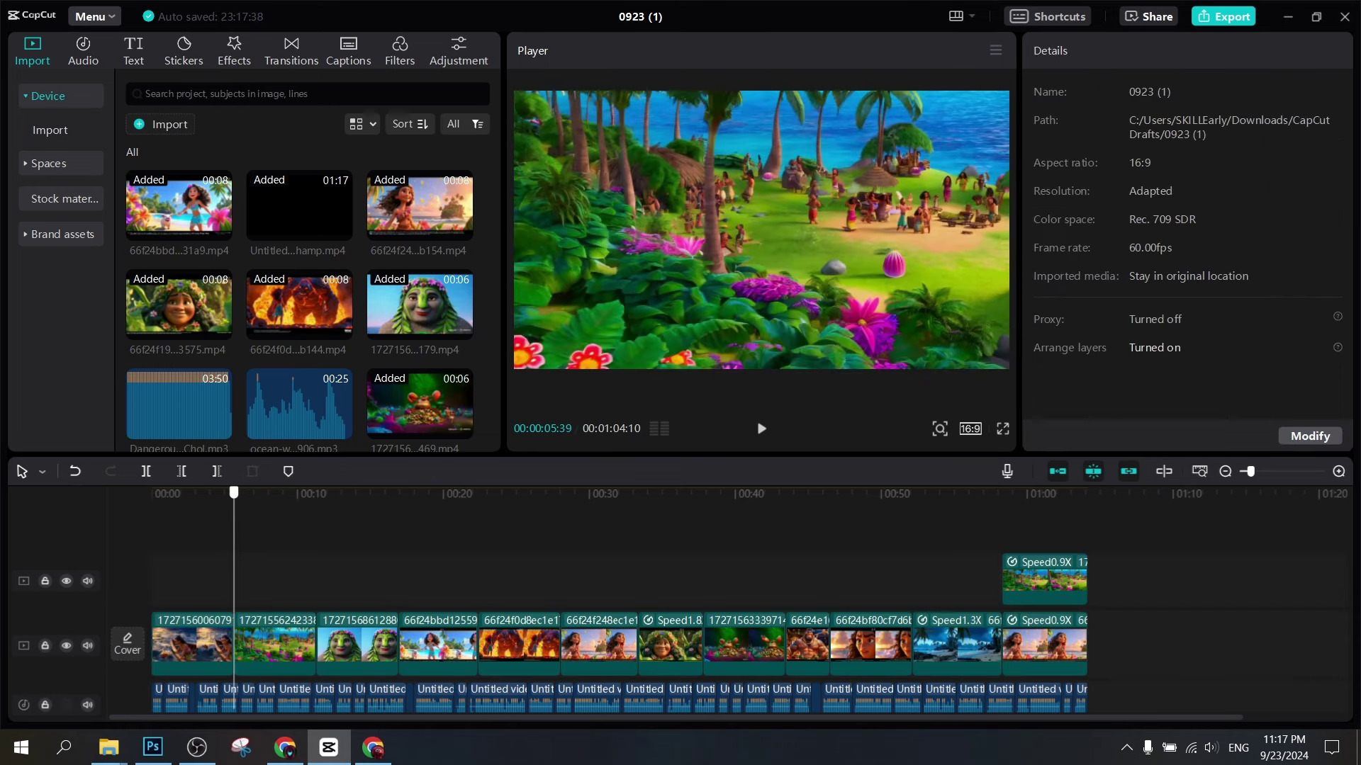
pyautogui.hotkey('ctrl', 'v')
# Replace the second main-track clip, the village scene, with the pasted beach and village pair and preview the result
pyautogui.scroll(-1, 679, 617)
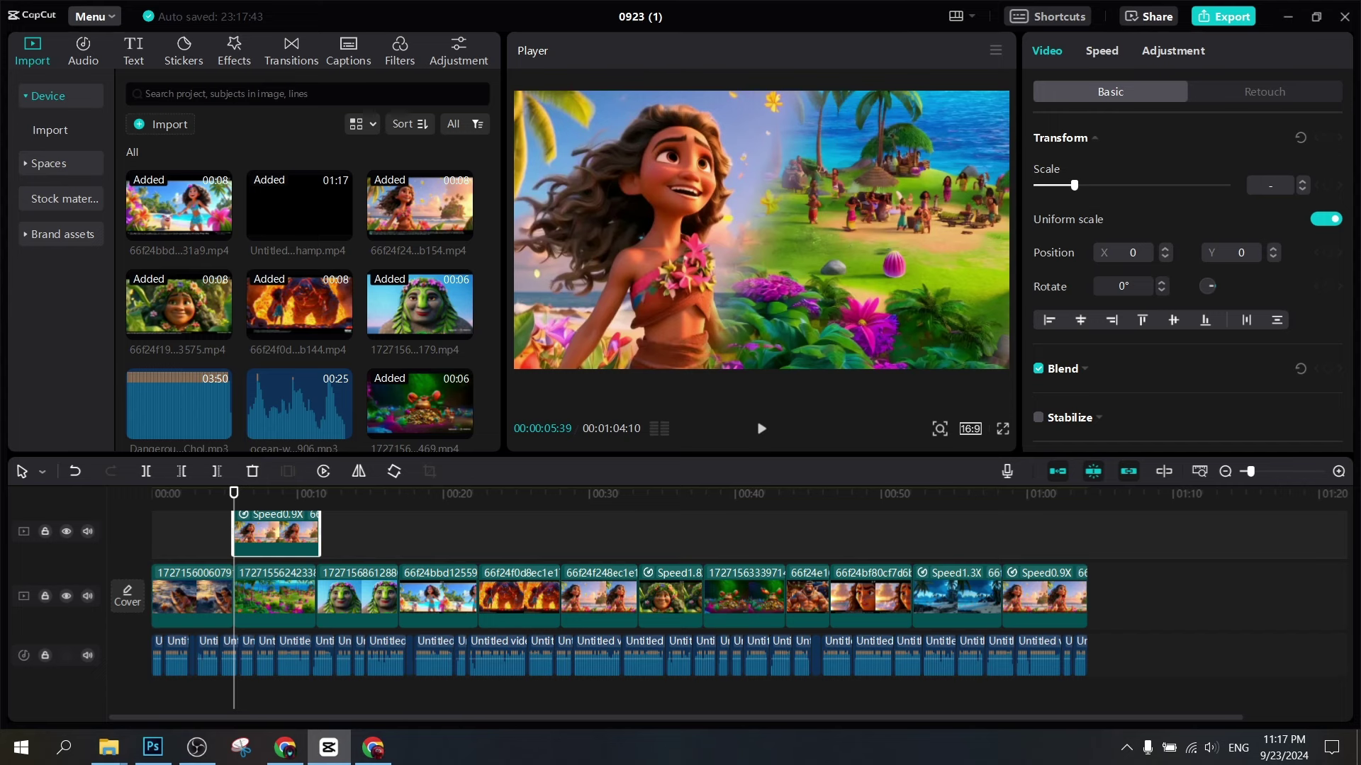
pyautogui.click(274, 596)
pyautogui.press('Delete')
pyautogui.scroll(2, 277, 596)
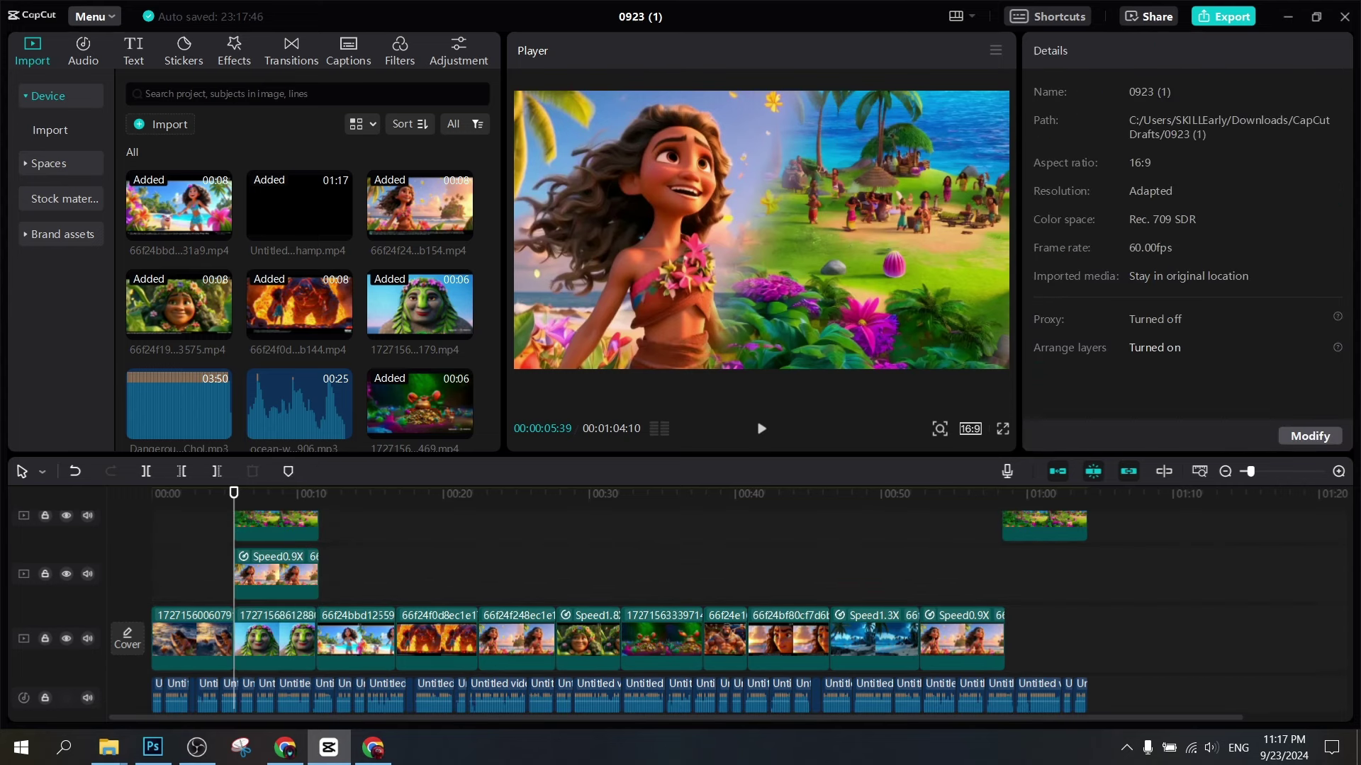
pyautogui.click(277, 581)
pyautogui.keyDown('ctrl'); pyautogui.click(278, 616); pyautogui.keyUp('ctrl')
pyautogui.scroll(-2, 277, 596)
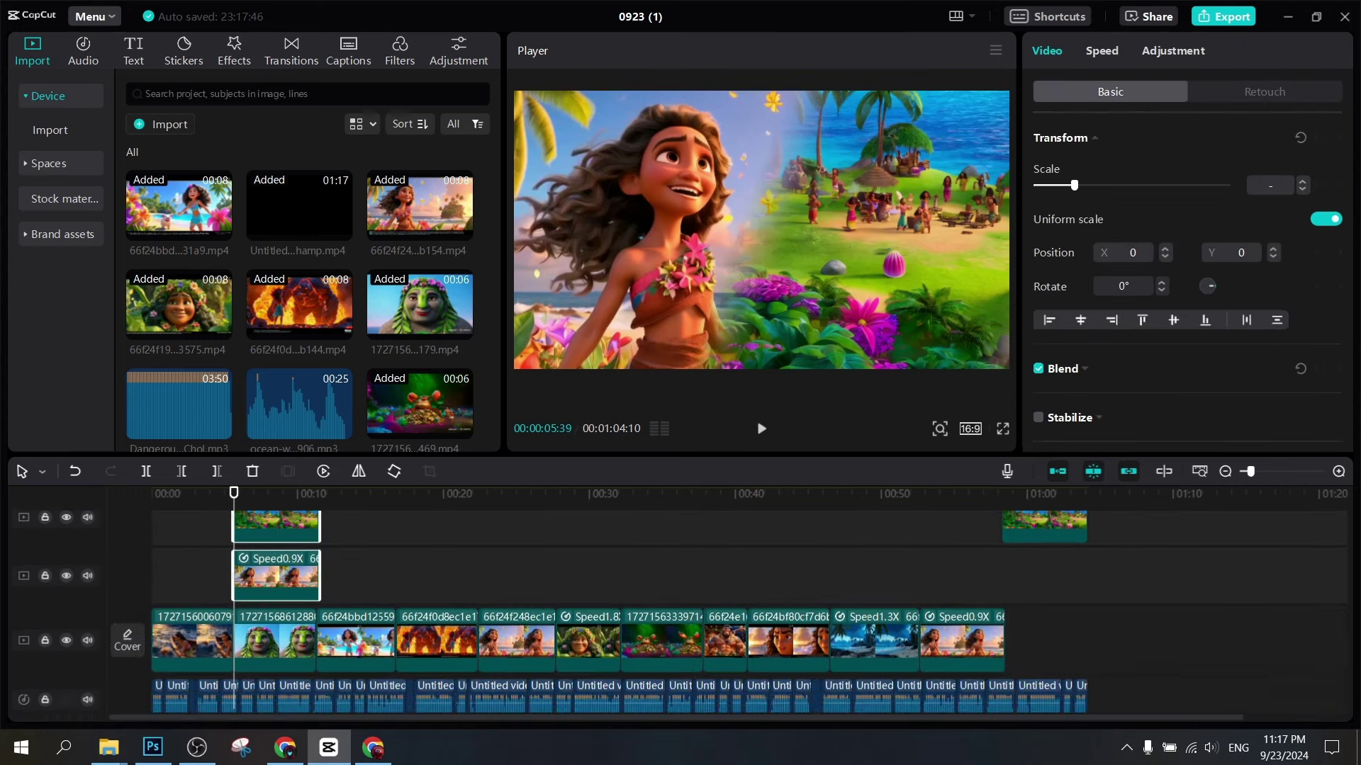
pyautogui.moveTo(277, 528); pyautogui.dragTo(277, 586)
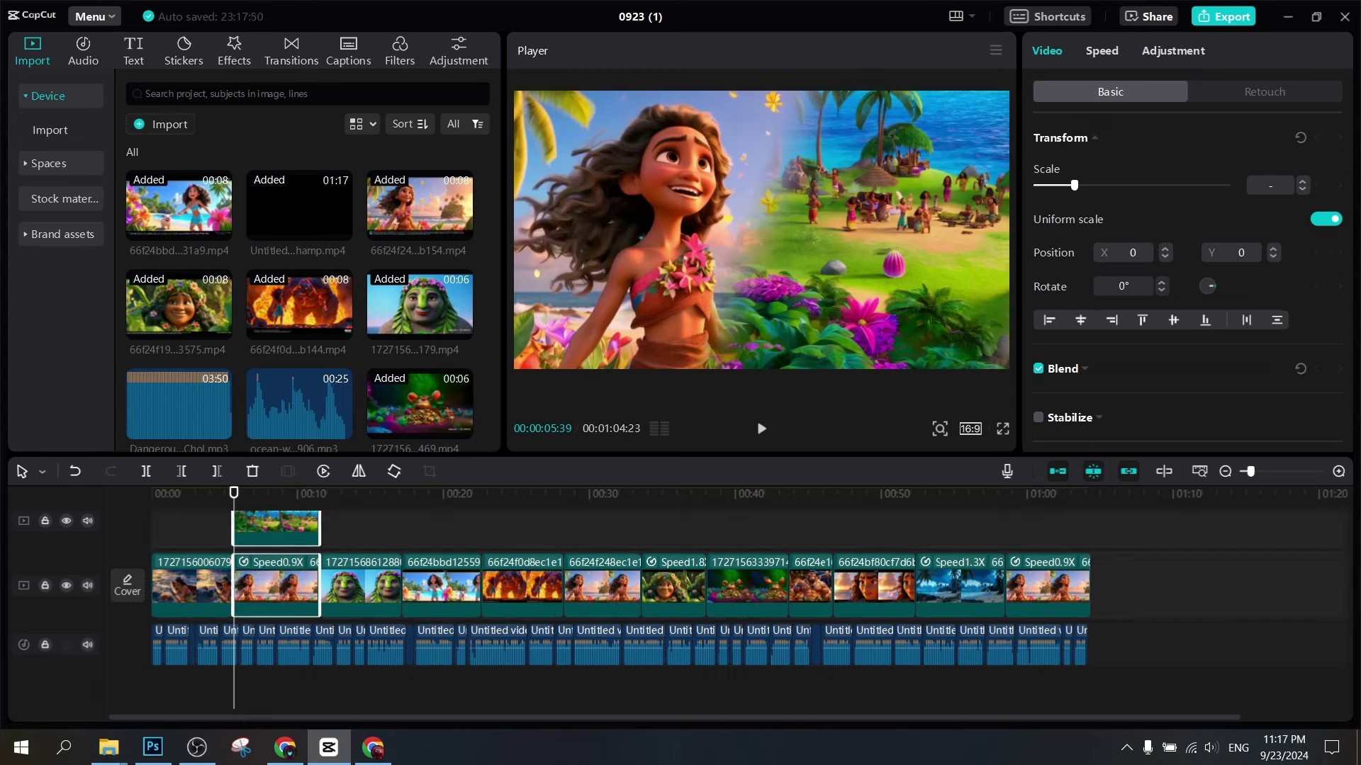
pyautogui.press('space')
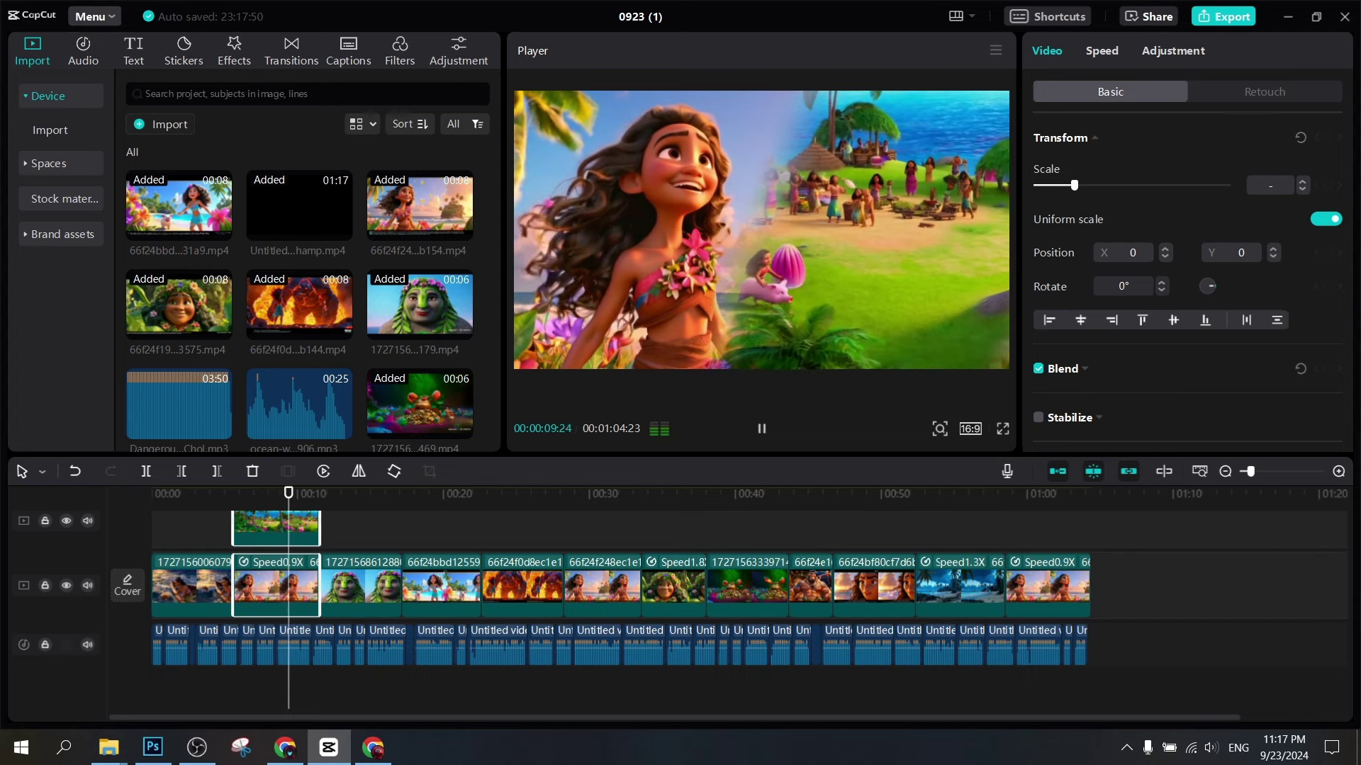
pyautogui.press('space')
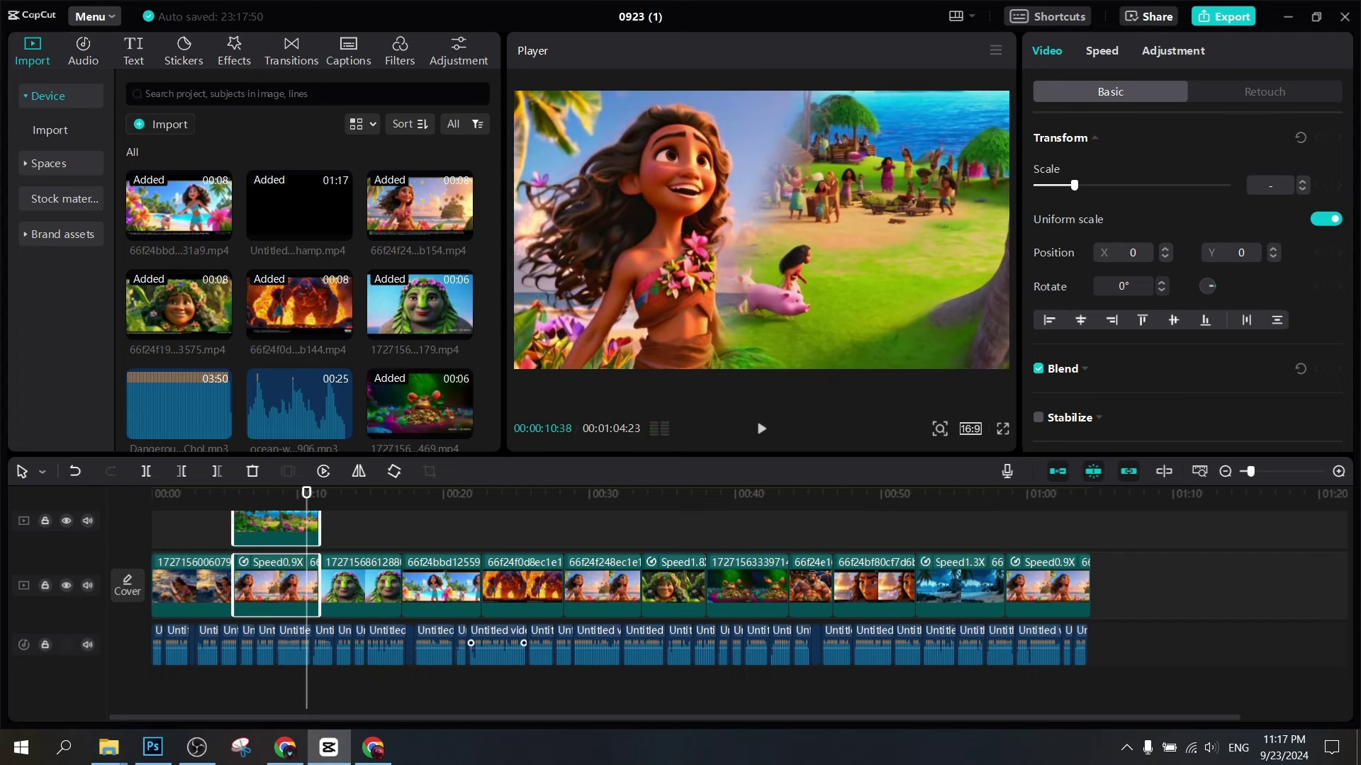
# Undo the clip replacement and the pasted beach and village pair, and play the original clips
pyautogui.hotkey('ctrl', 'z')
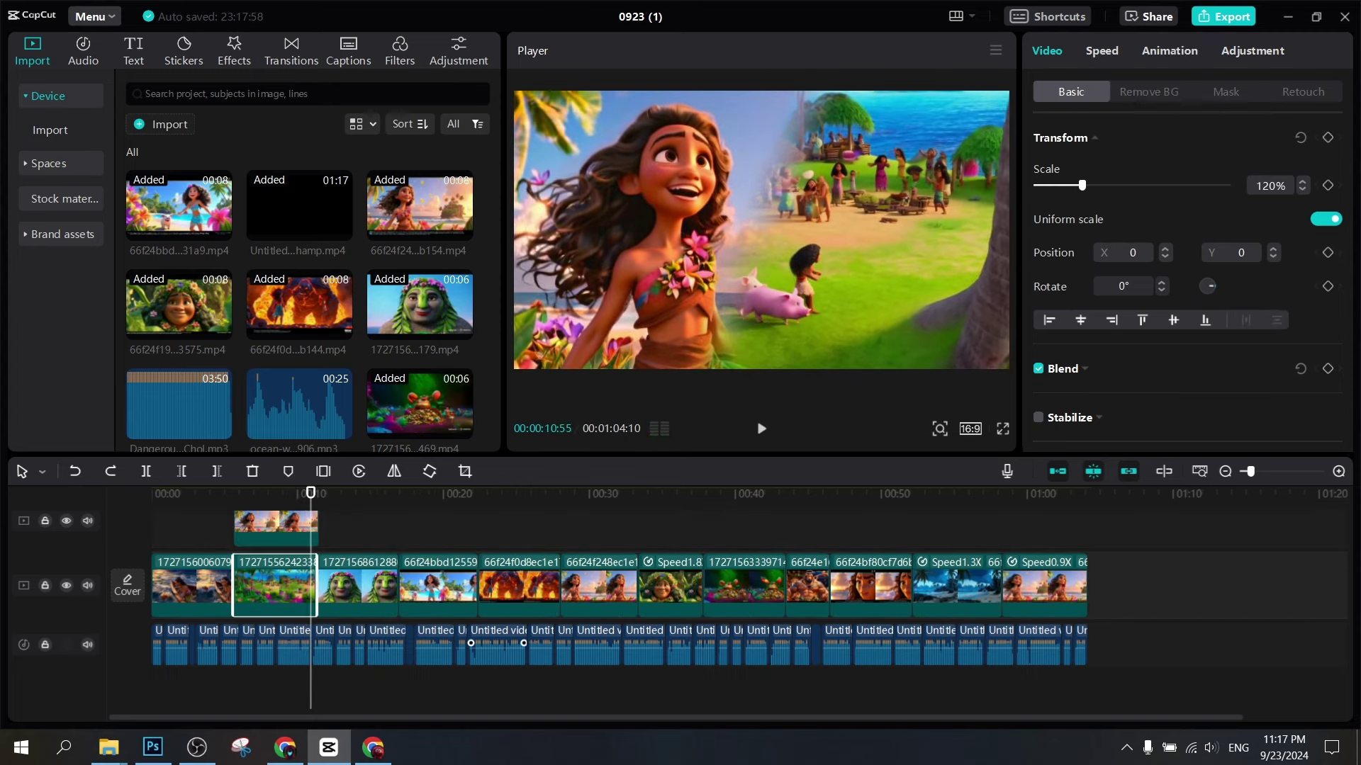
pyautogui.hotkey('ctrl', 'z')
pyautogui.press('space')
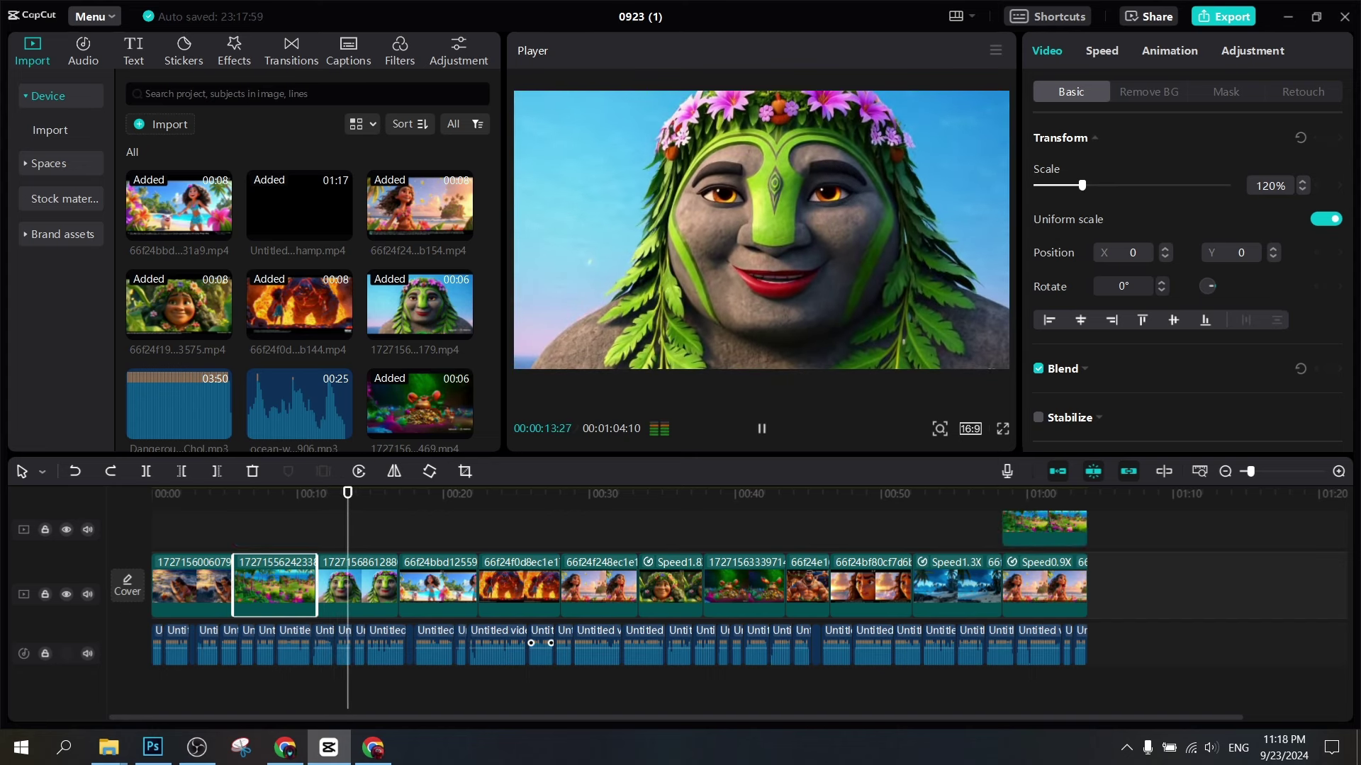
pyautogui.press('space')
pyautogui.scroll(3, 531, 643)
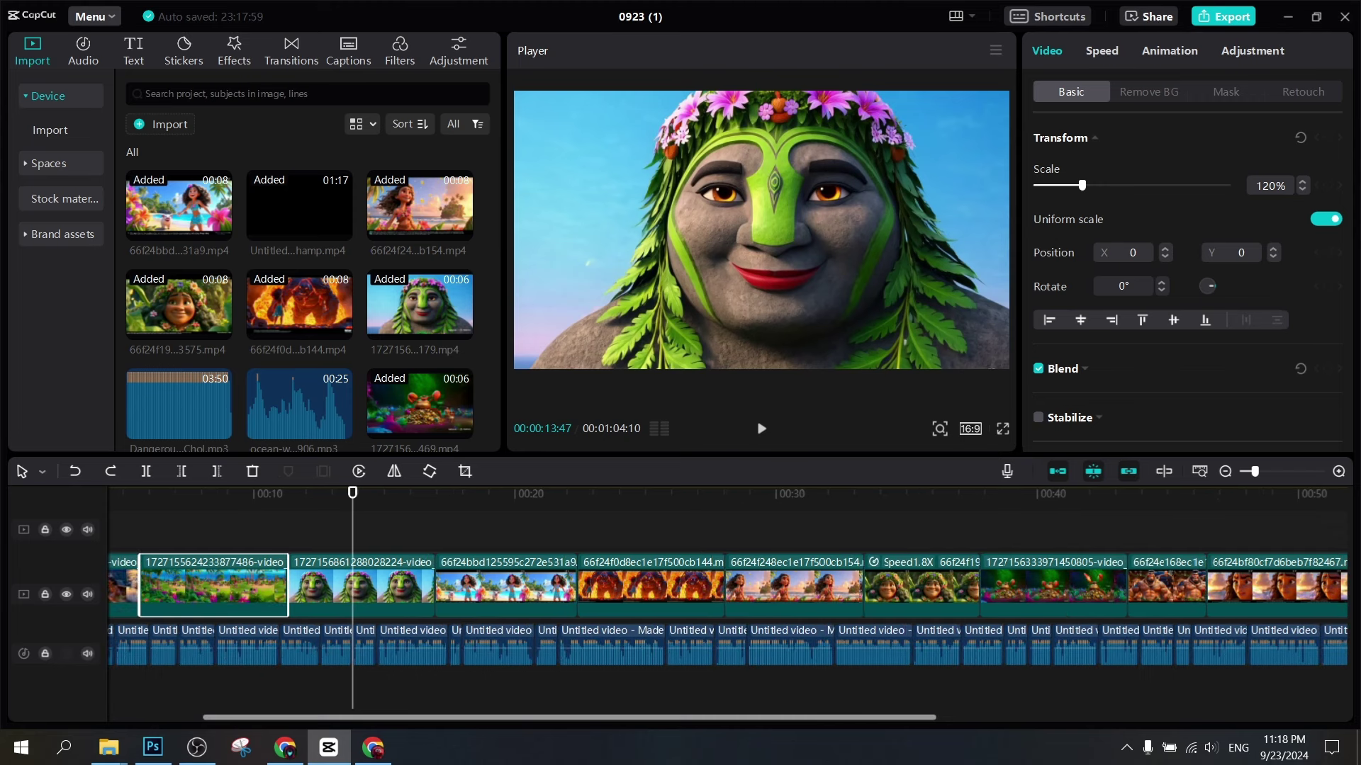
pyautogui.scroll(-3, 531, 643)
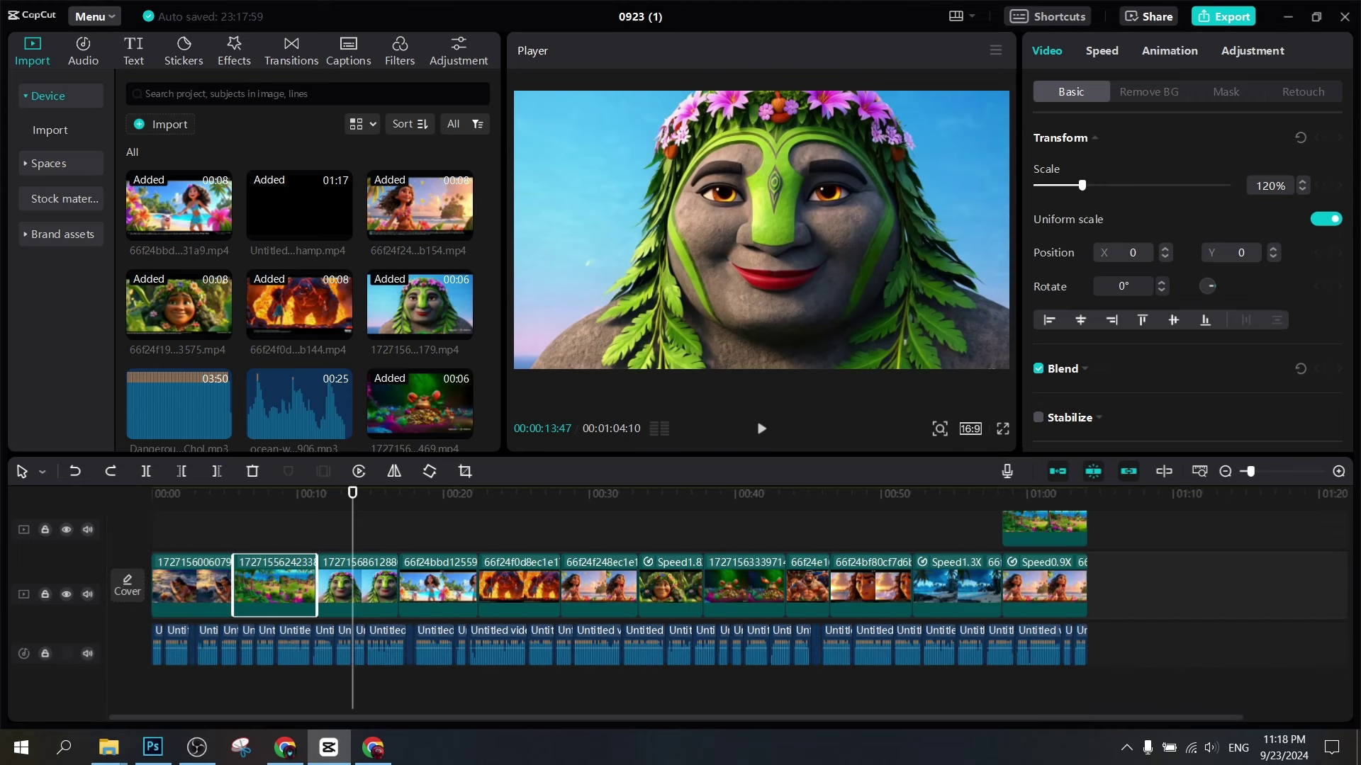
# Add the ocean-waves-112906.mp3 sound effect on an audio track at the start of the timeline and play it
pyautogui.click(204, 529)
pyautogui.moveTo(204, 494); pyautogui.dragTo(151, 493)
pyautogui.scroll(3, 531, 643)
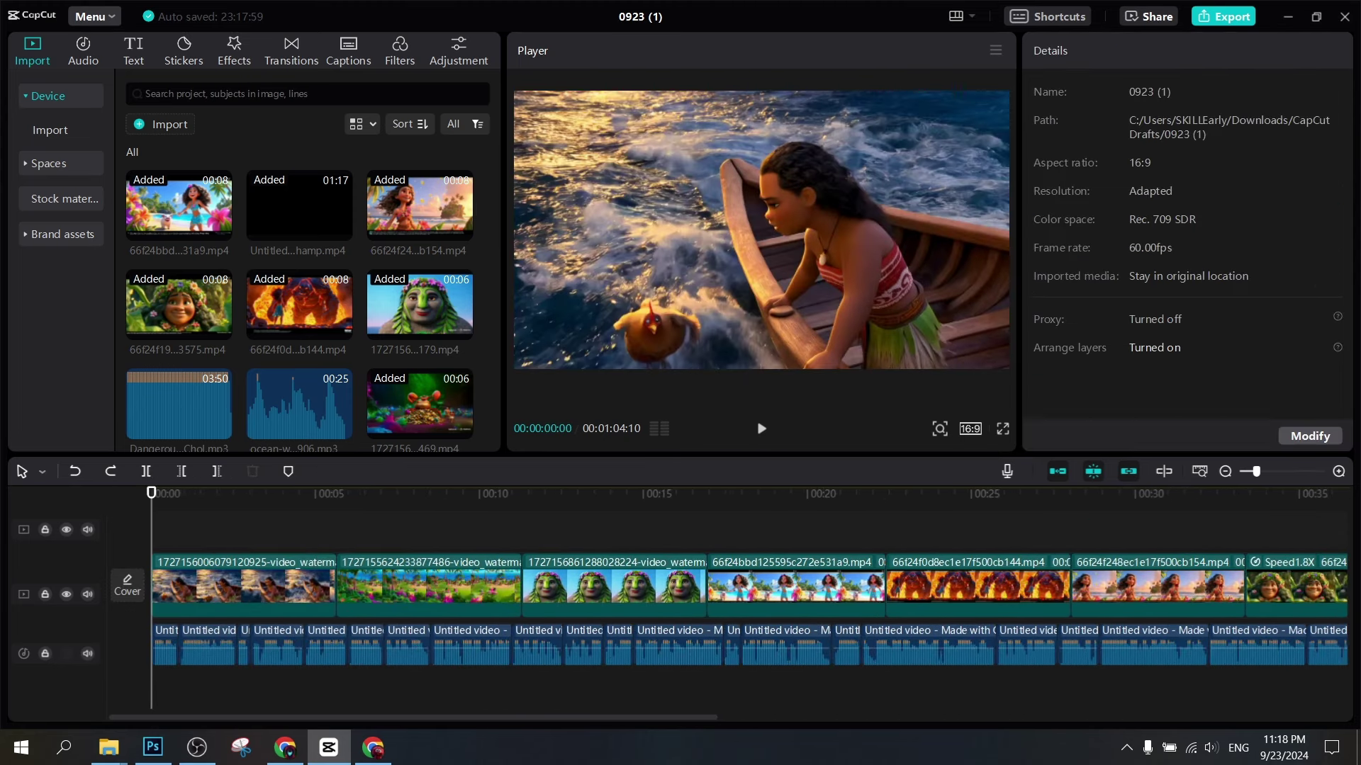
pyautogui.scroll(-3, 300, 372)
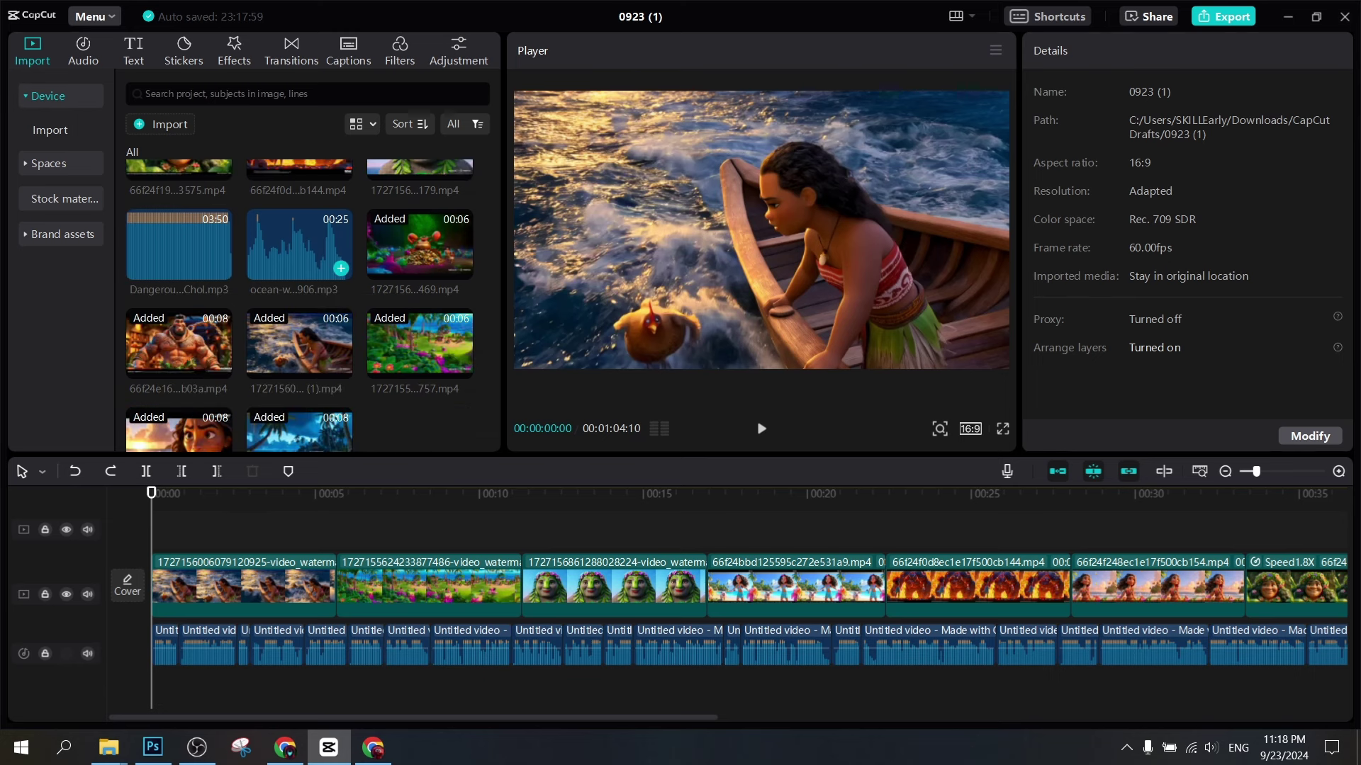
pyautogui.moveTo(305, 255); pyautogui.dragTo(163, 641)
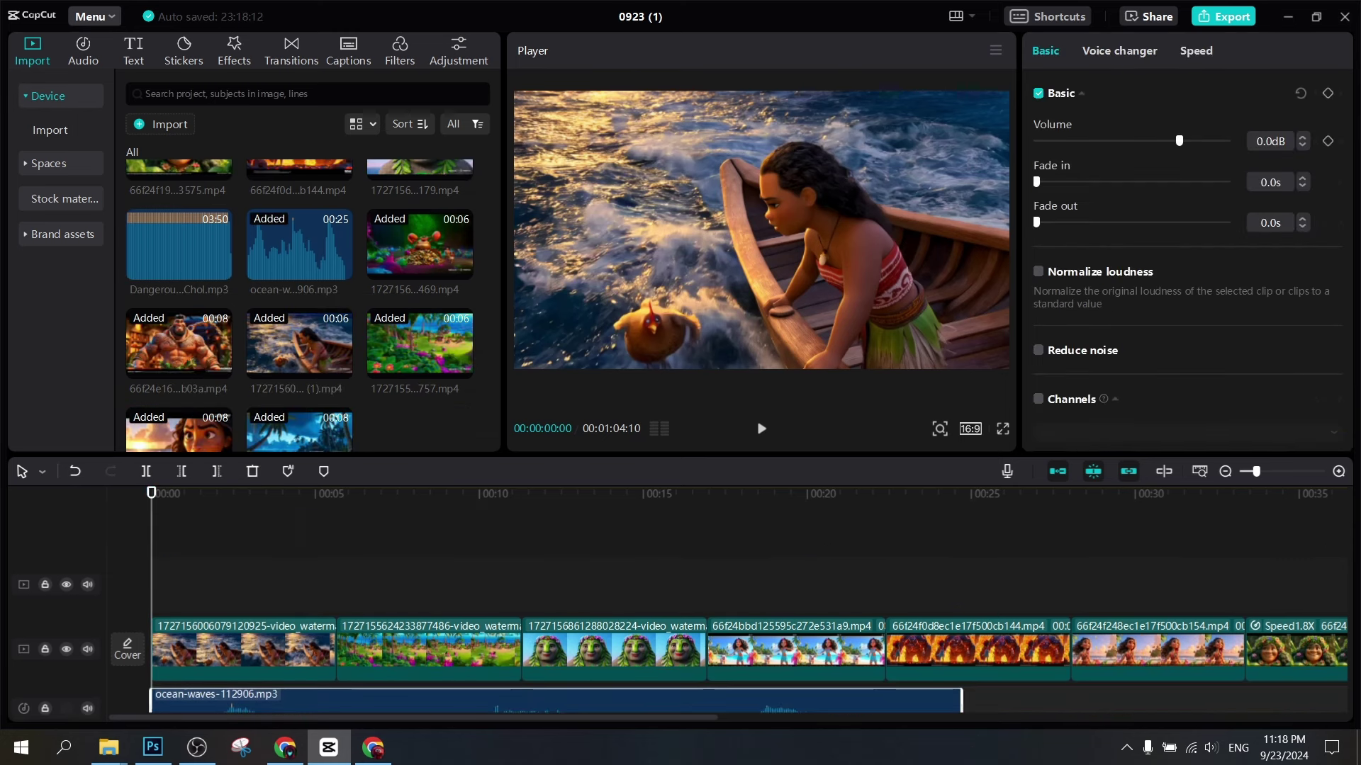
pyautogui.press('space')
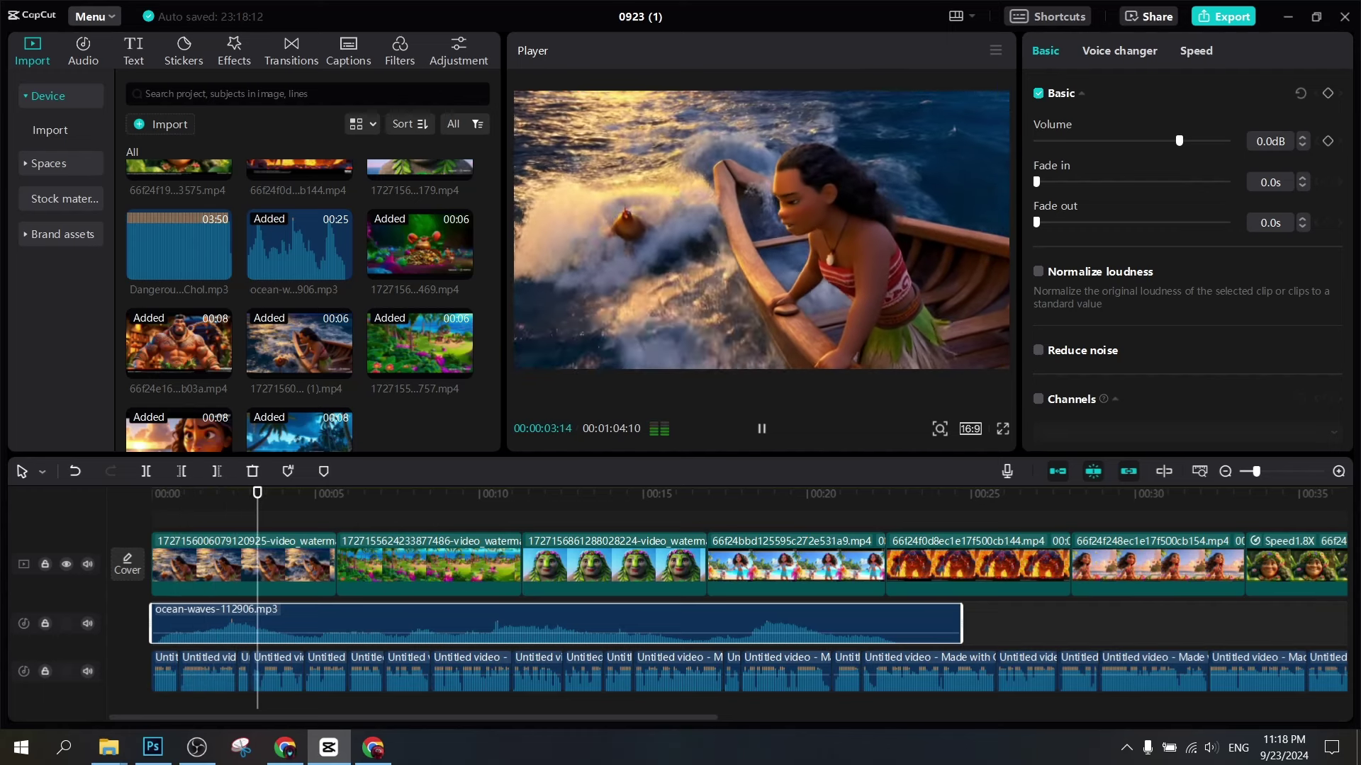
# Cut the opening ocean-waves-112906.mp3 clip at 00:00:04:22, delete the remainder, and play the scene from the start
pyautogui.press('space')
pyautogui.press('space')
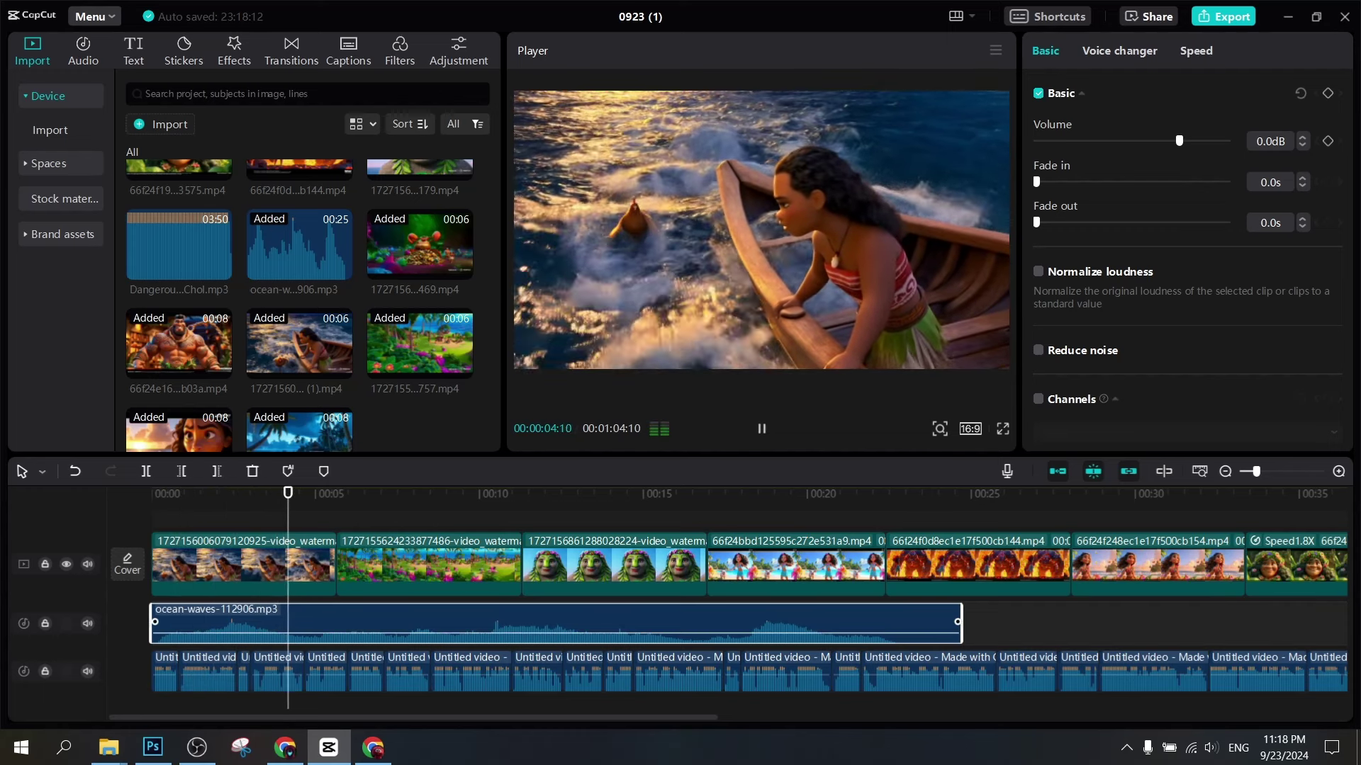
pyautogui.press('space')
pyautogui.hotkey('ctrl', 'b')
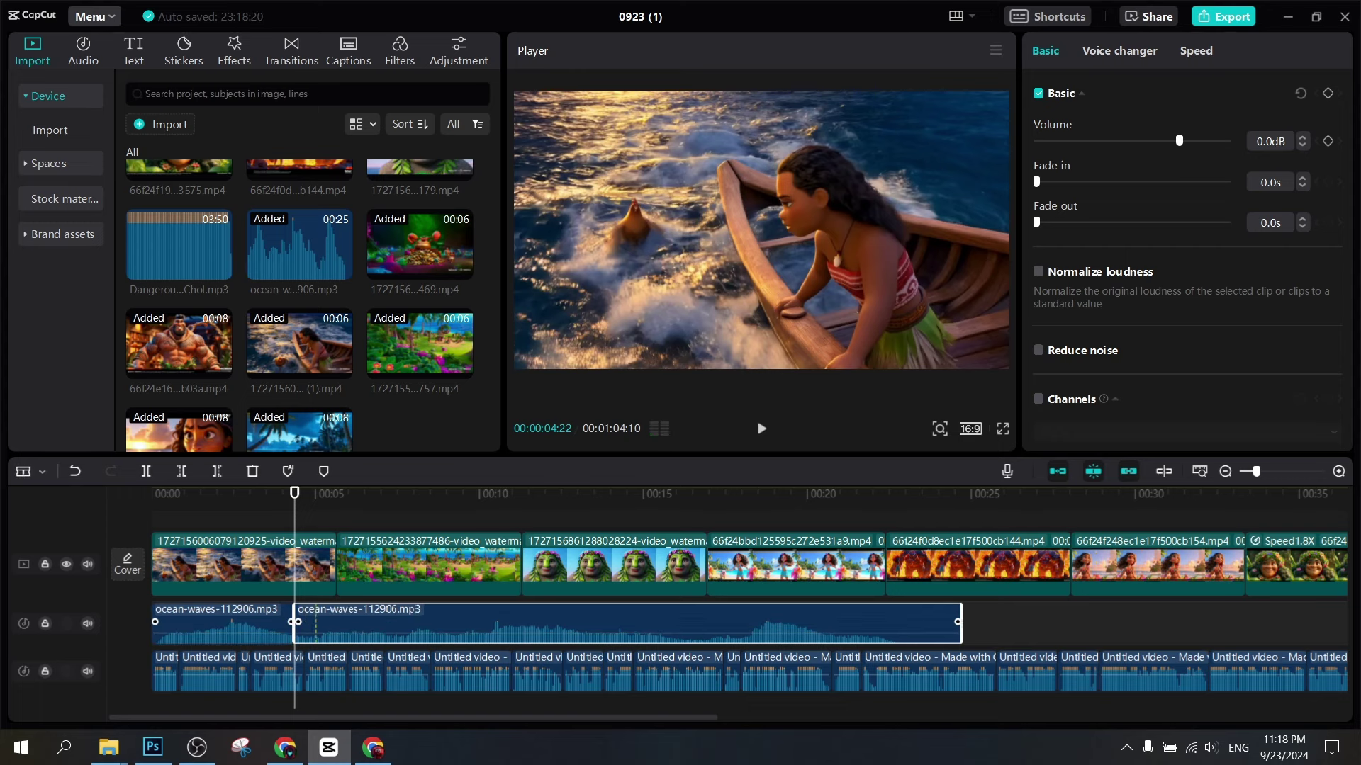
pyautogui.press('Delete')
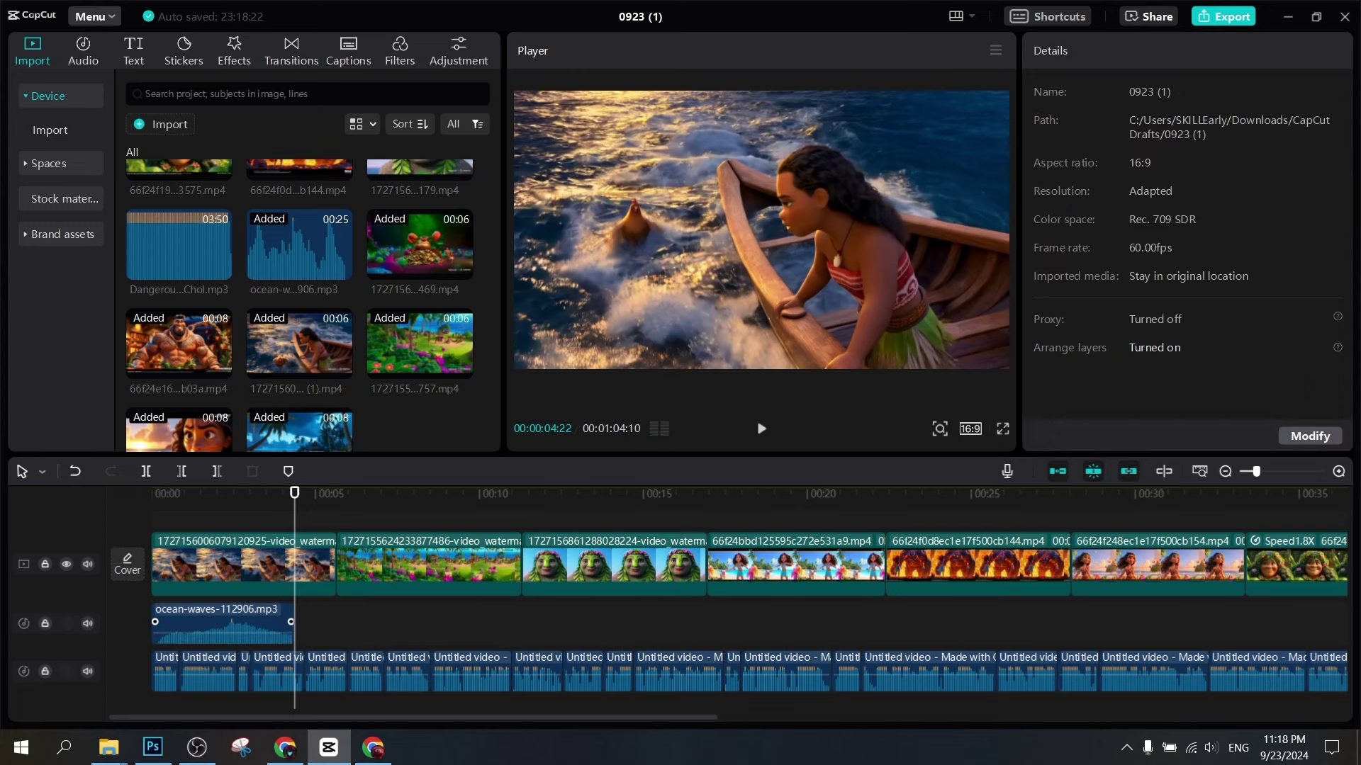
pyautogui.moveTo(288, 492); pyautogui.dragTo(152, 492)
pyautogui.press('space')
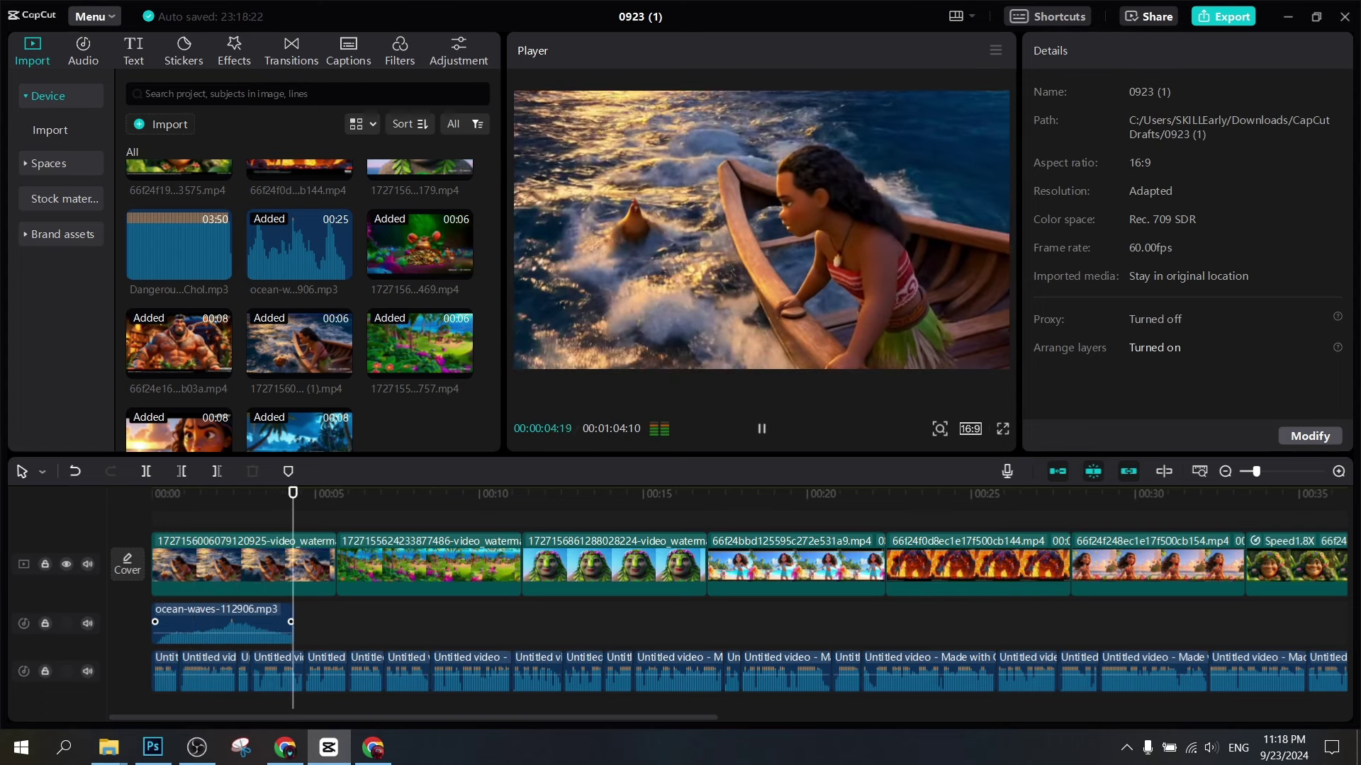
# Add the music Dangerous Toys - SefChol.mp3 on a track beneath the voice-over from the timeline start and play it
pyautogui.scroll(-1, 749, 602)
pyautogui.scroll(-2, 749, 601)
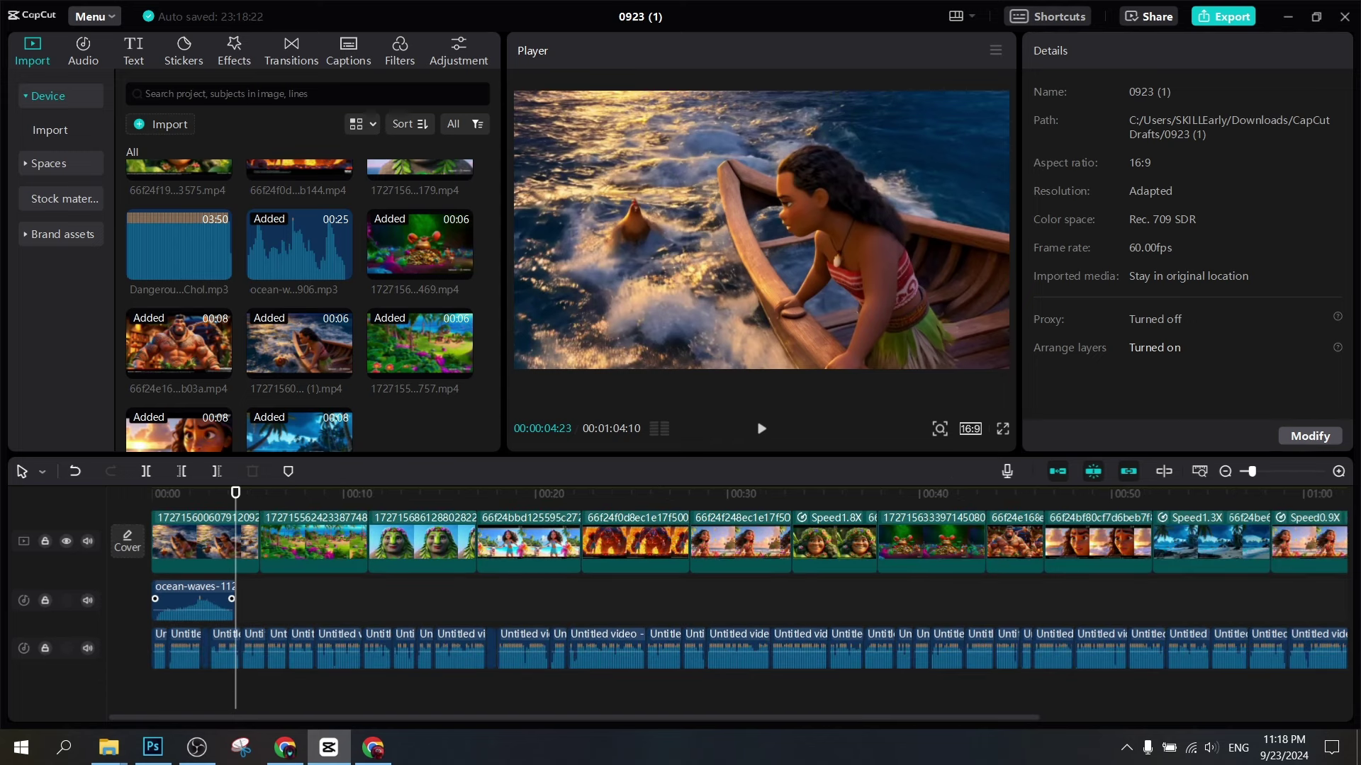
pyautogui.hotkey('ctrl', '-')
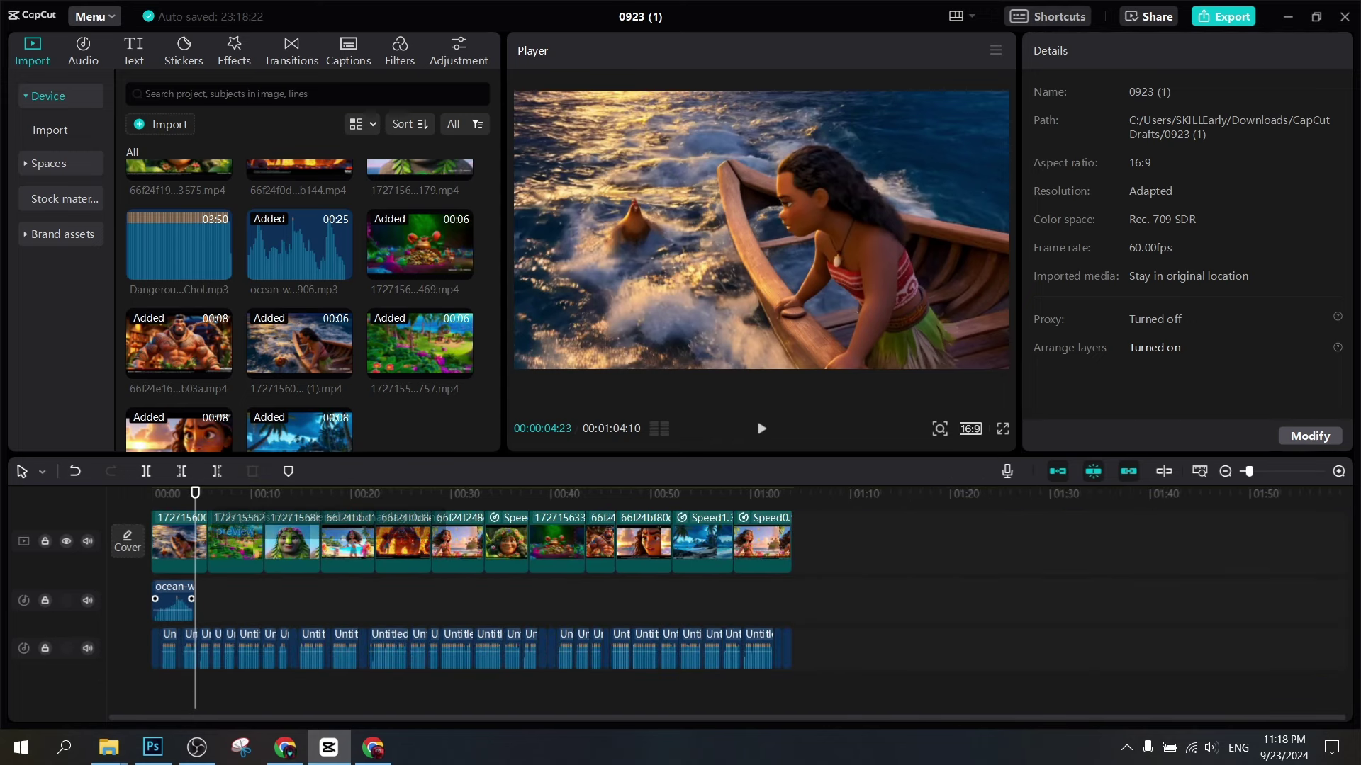
pyautogui.moveTo(213, 276); pyautogui.dragTo(170, 682)
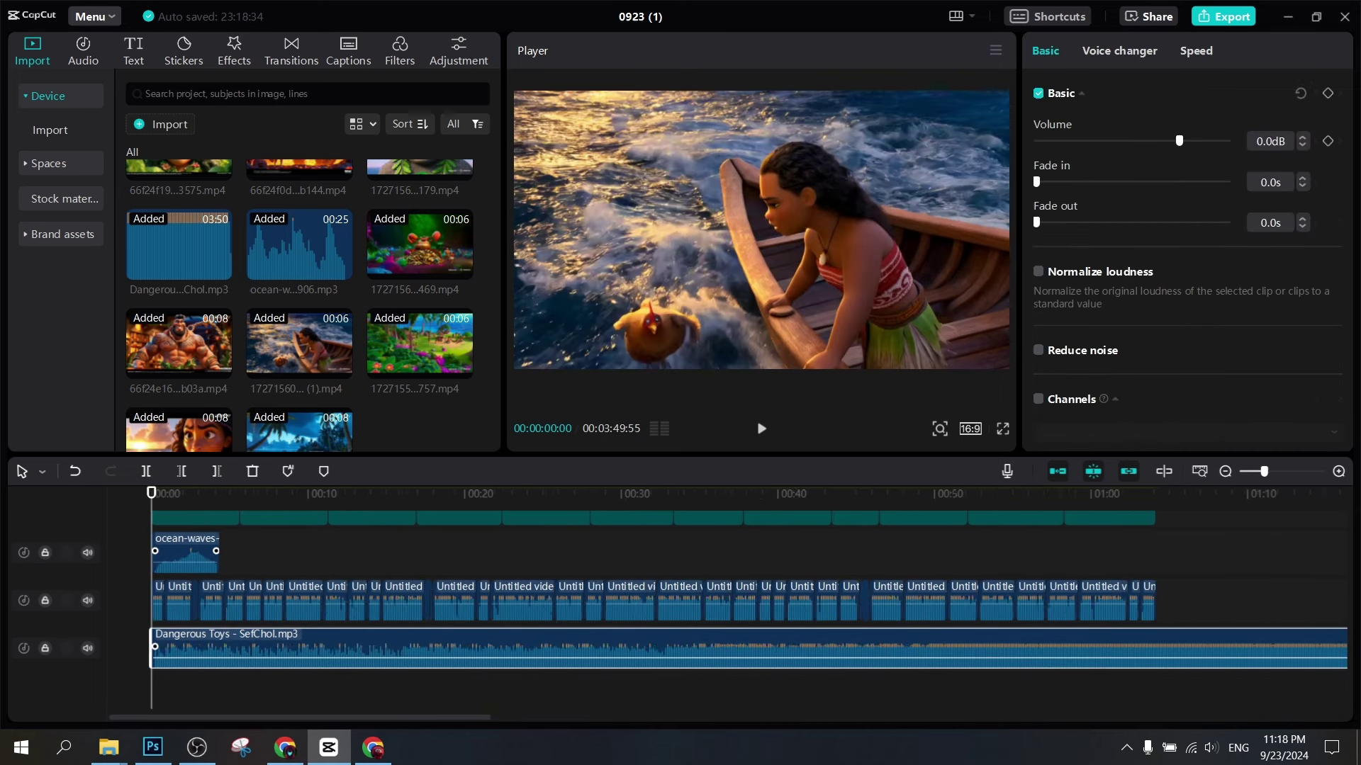
pyautogui.press('space')
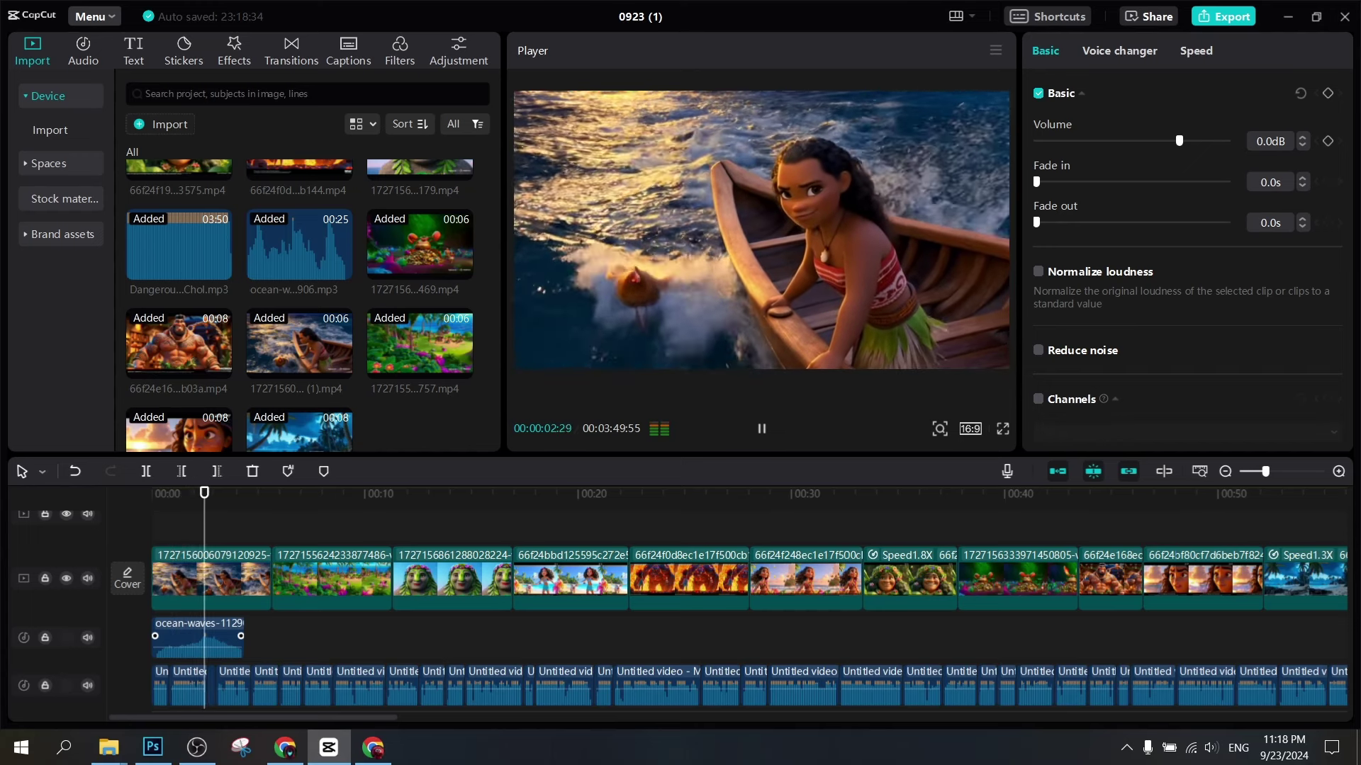
pyautogui.scroll(-1, 748, 600)
pyautogui.press('space')
# Combine all the separate voice-over pieces on their audio track into one compound clip
pyautogui.scroll(-1, 771, 642)
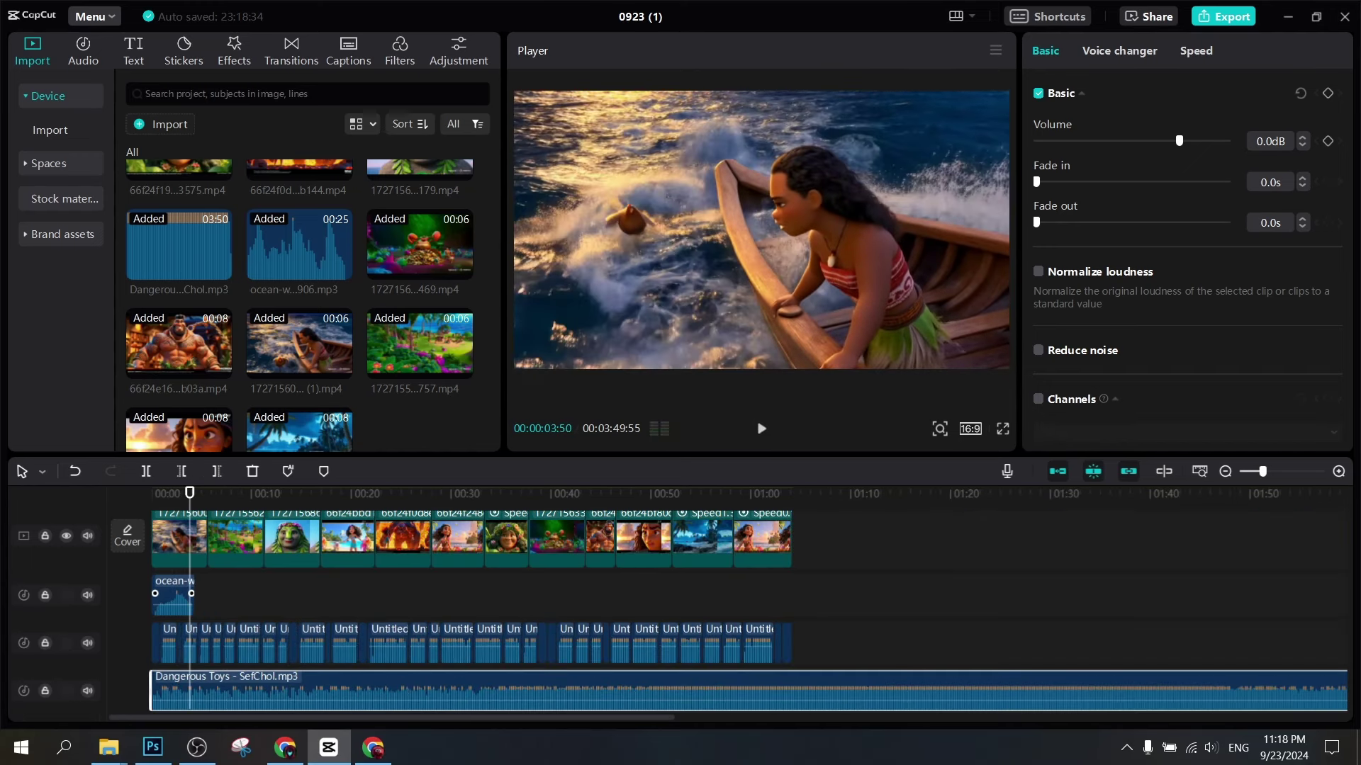
pyautogui.moveTo(880, 640); pyautogui.dragTo(148, 631)
pyautogui.hotkey('ctrl', '+')
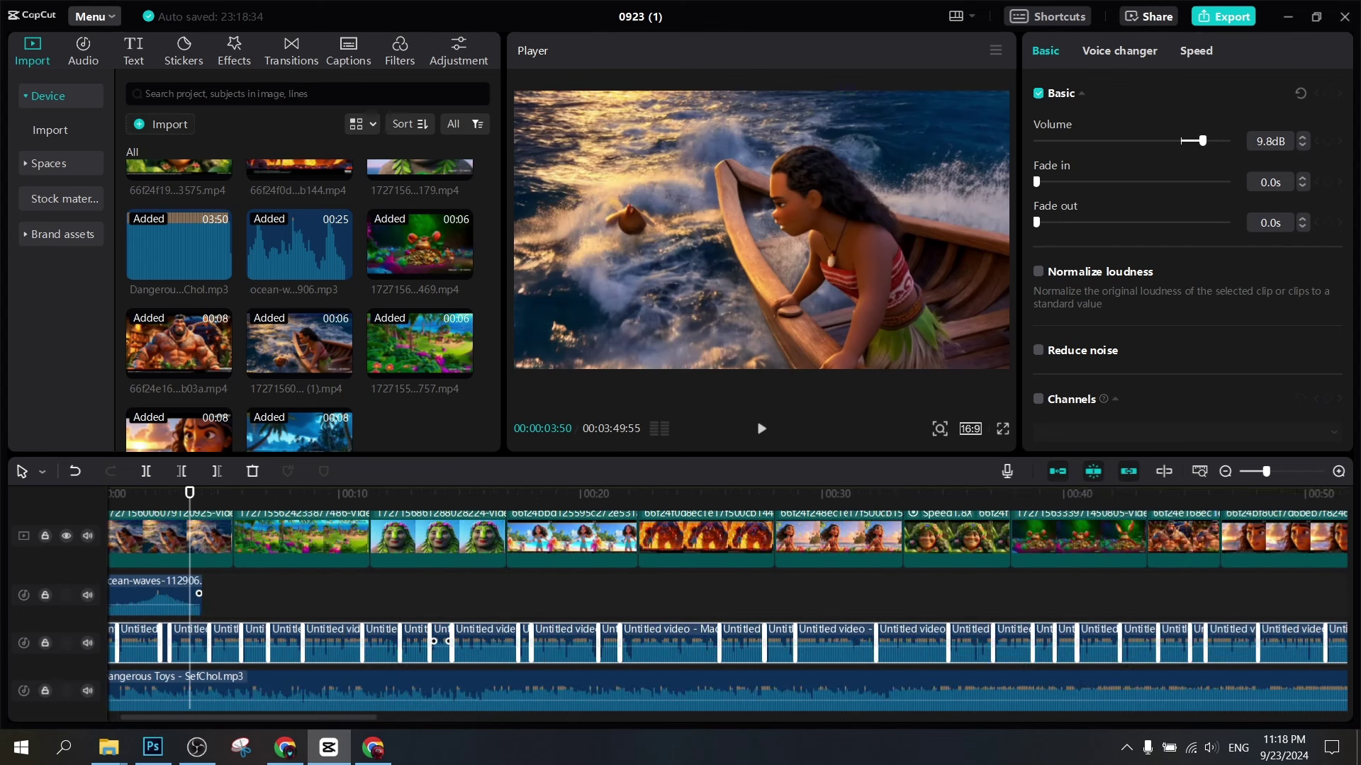
pyautogui.rightClick(494, 640)
pyautogui.click(531, 589)
pyautogui.rightClick(505, 640)
pyautogui.click(570, 665)
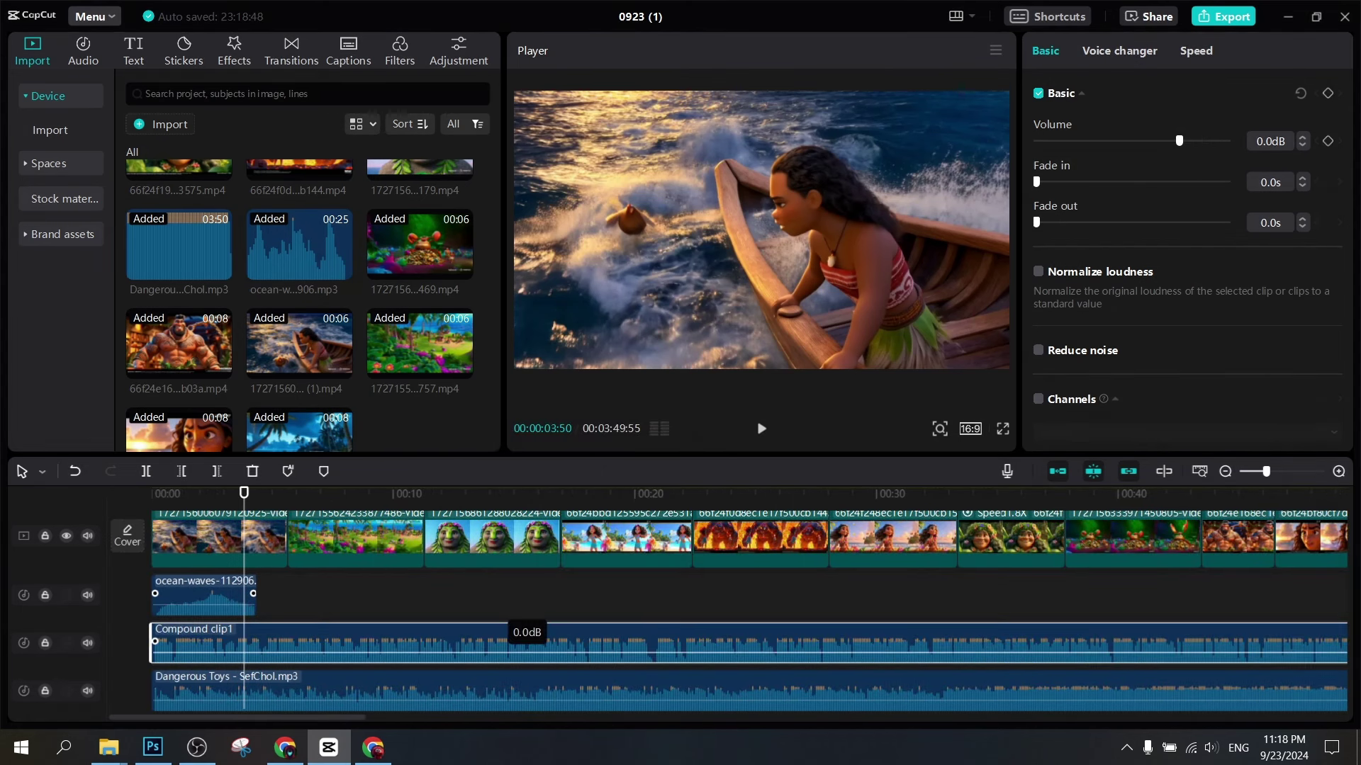
# Raise the voice-over compound clip's volume to 9.3 dB and play back the mix
pyautogui.moveTo(527, 642); pyautogui.dragTo(518, 646)
pyautogui.press('space')
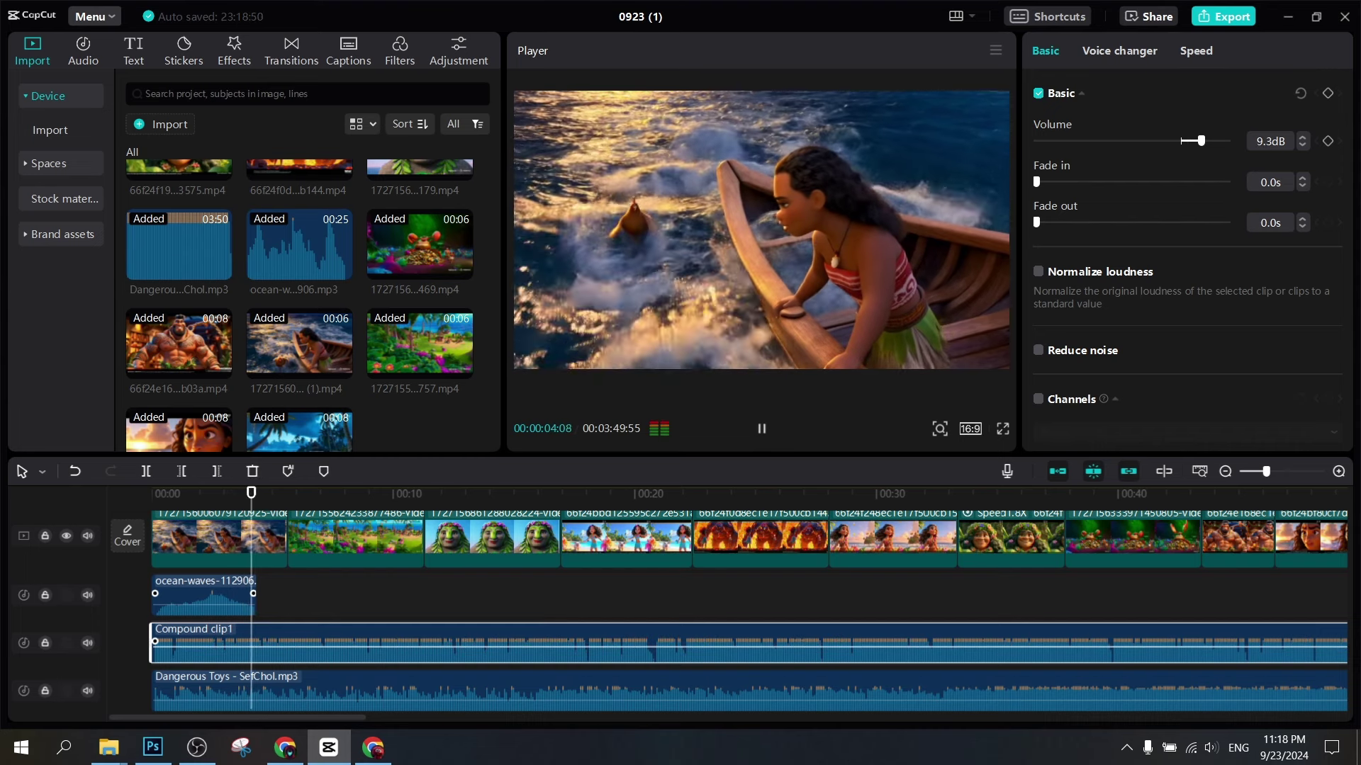
pyautogui.press('space')
pyautogui.scroll(-1, 518, 646)
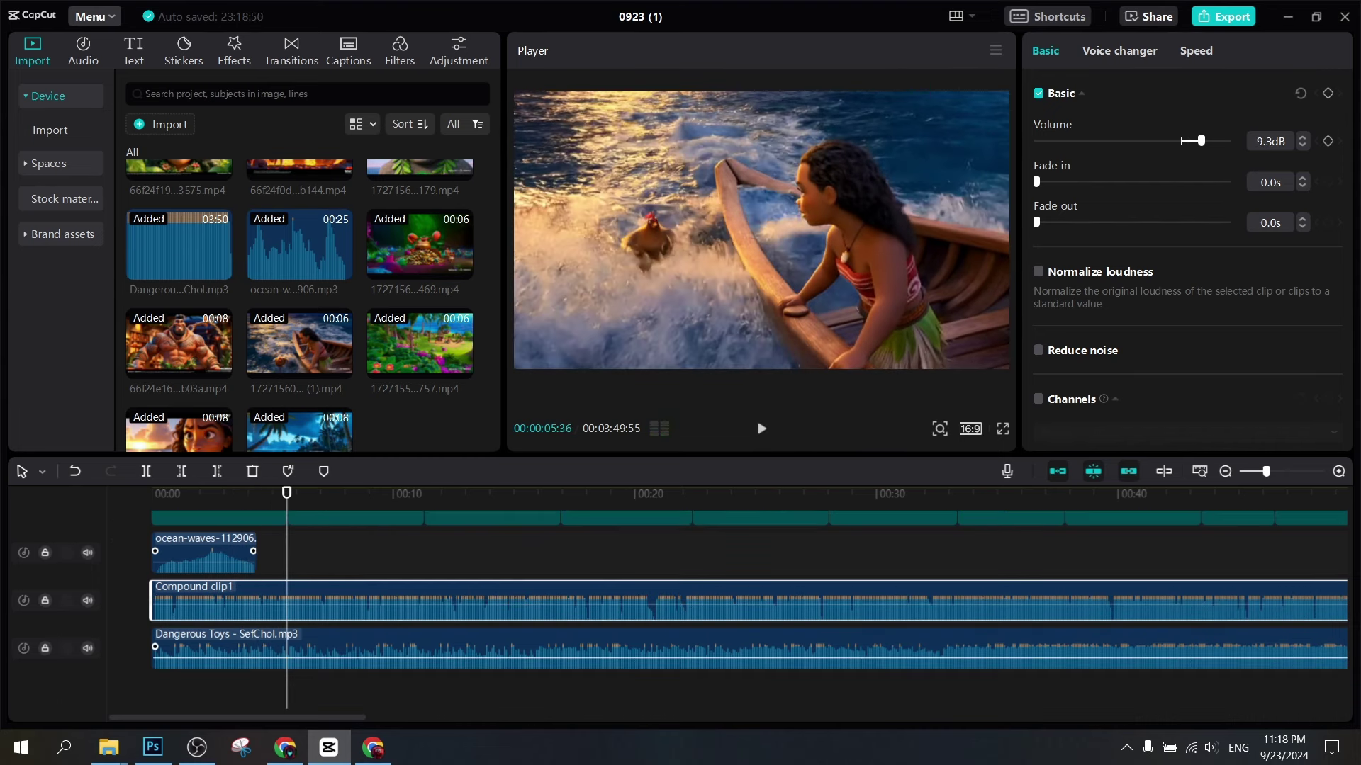
pyautogui.press('space')
pyautogui.press('space')
# Try lowering the Dangerous Toys music to -7.3 dB during playback, and undo the volume change
pyautogui.moveTo(394, 658); pyautogui.dragTo(384, 661)
pyautogui.press('space')
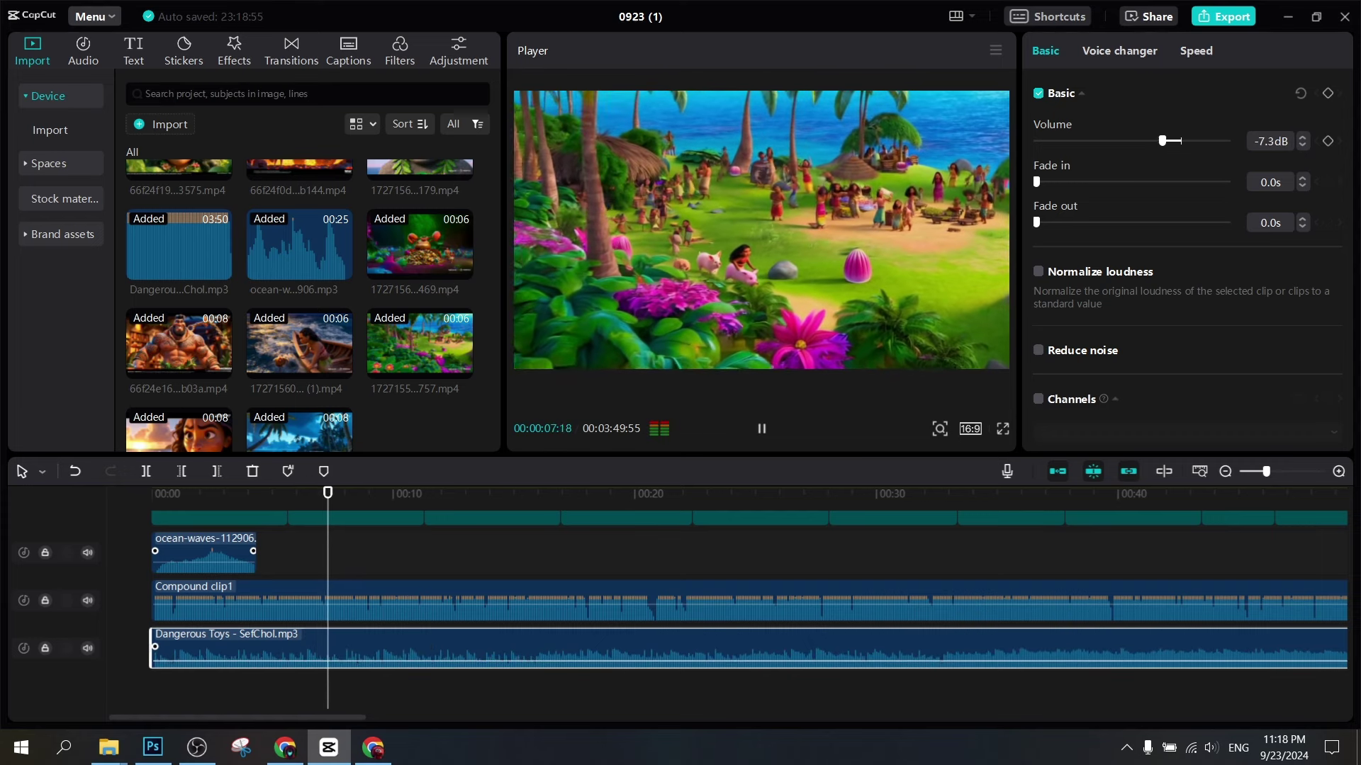
pyautogui.hotkey('ctrl', 'z')
# Lower the Dangerous Toys music volume to -2.1 dB and play the mix
pyautogui.press('space')
pyautogui.scroll(-2, 477, 660)
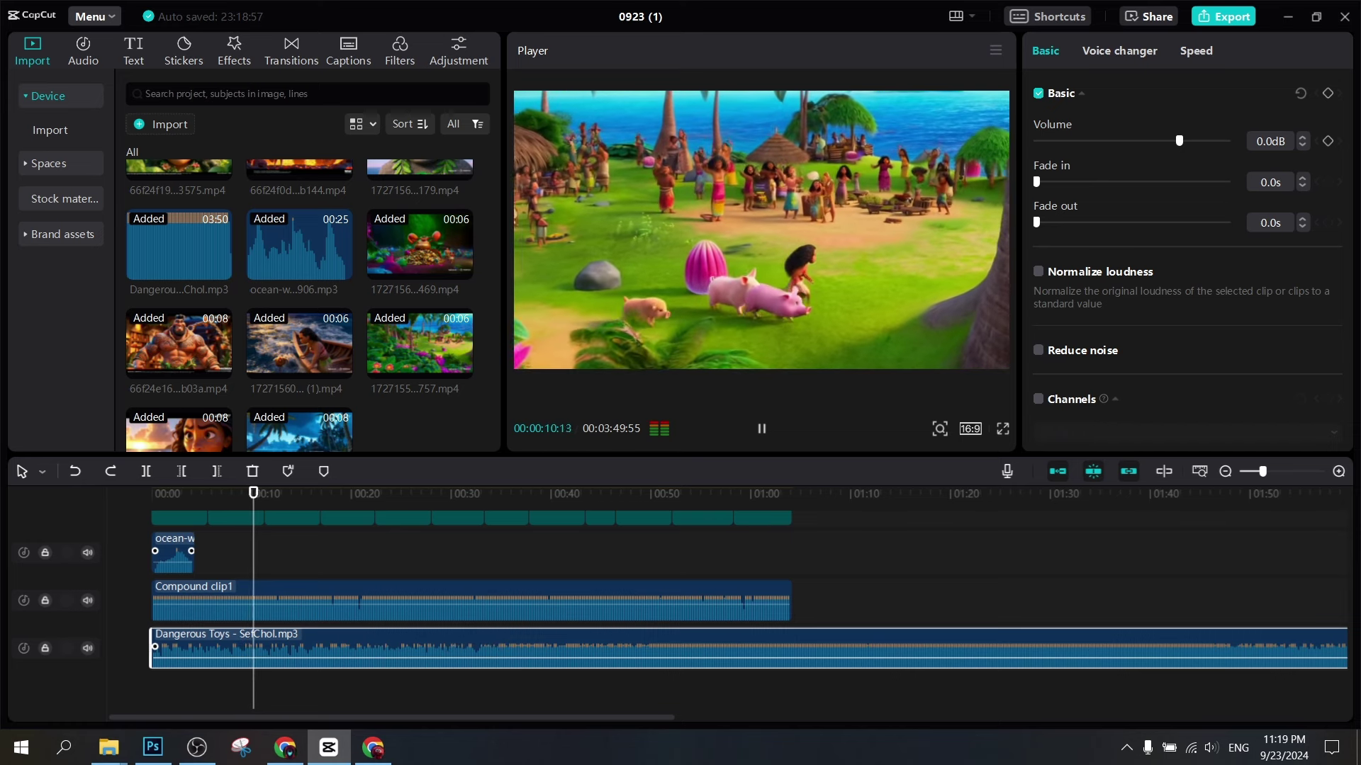
pyautogui.moveTo(477, 658); pyautogui.dragTo(477, 659)
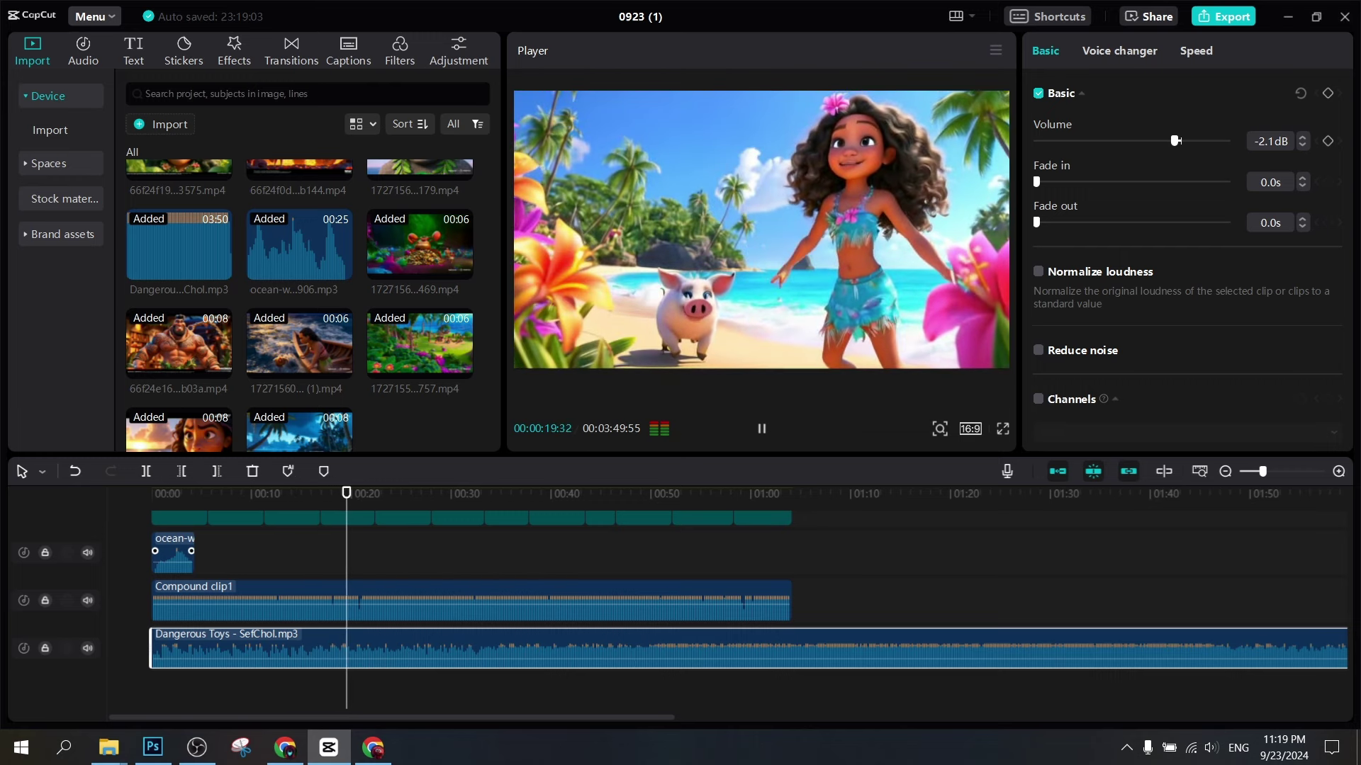
pyautogui.press('space')
# Add a second ocean-waves-112906.mp3 clip at about 00:10 on the sound-effects track and play it under the beach scene
pyautogui.moveTo(355, 492); pyautogui.dragTo(320, 492)
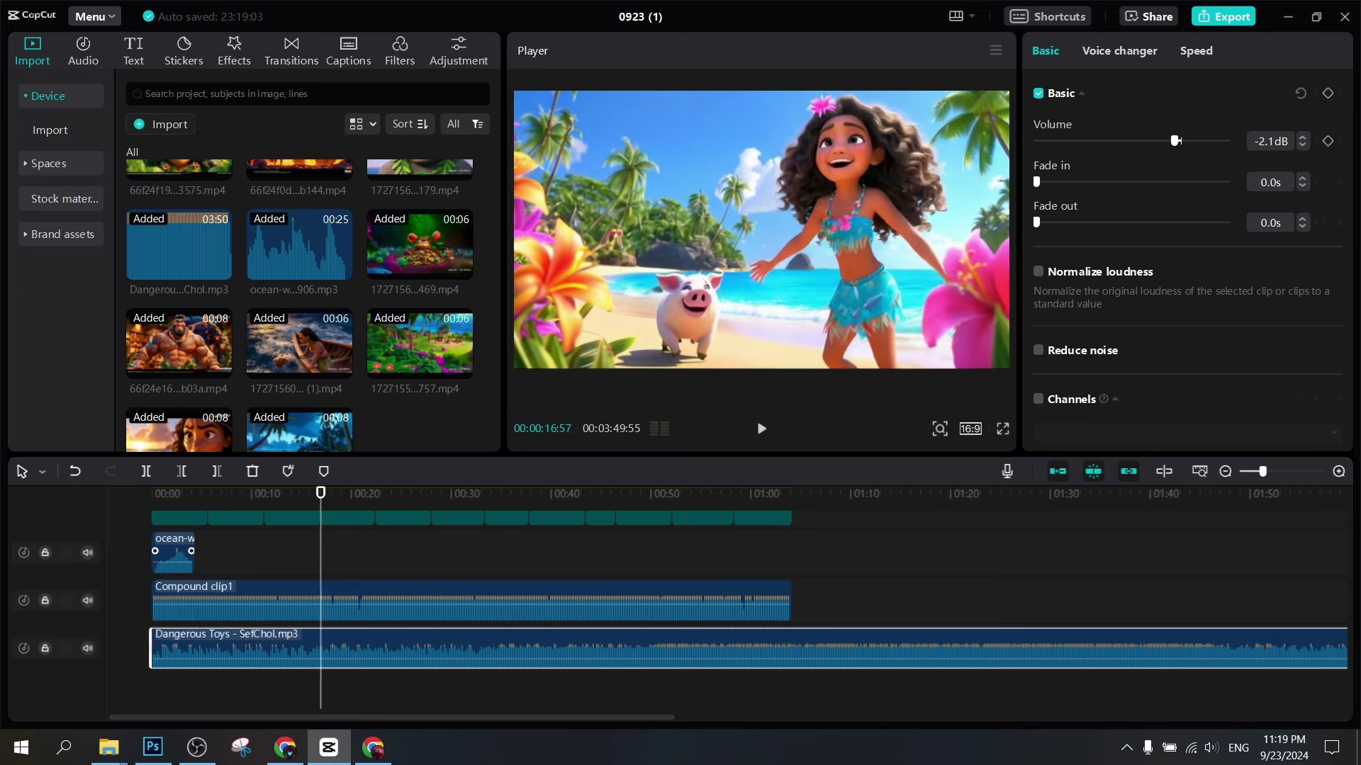
pyautogui.moveTo(299, 256); pyautogui.dragTo(270, 560)
pyautogui.press('space')
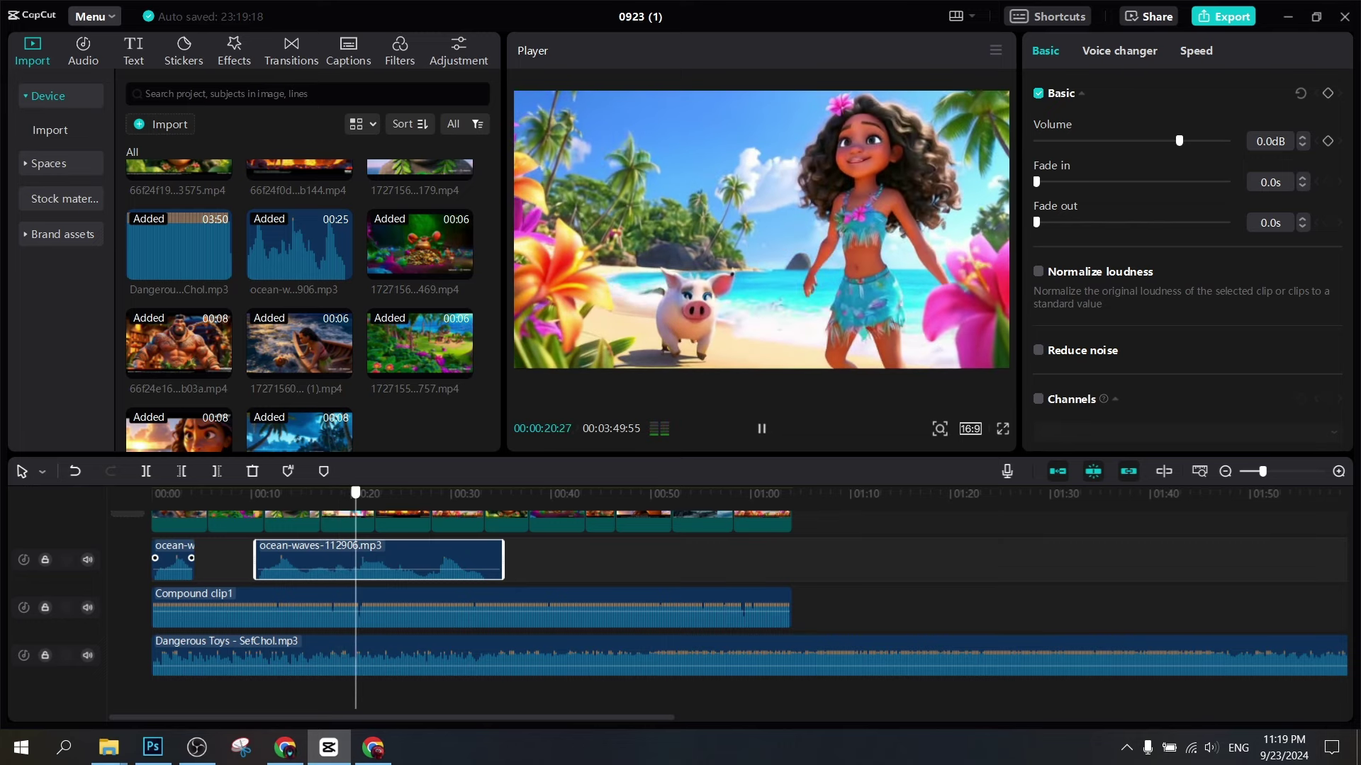
# Split the second ocean-waves clip at 00:00:20:27, delete its first part, and move the rest to the start of the beach-and-pig scene
pyautogui.hotkey('ctrl', 'b')
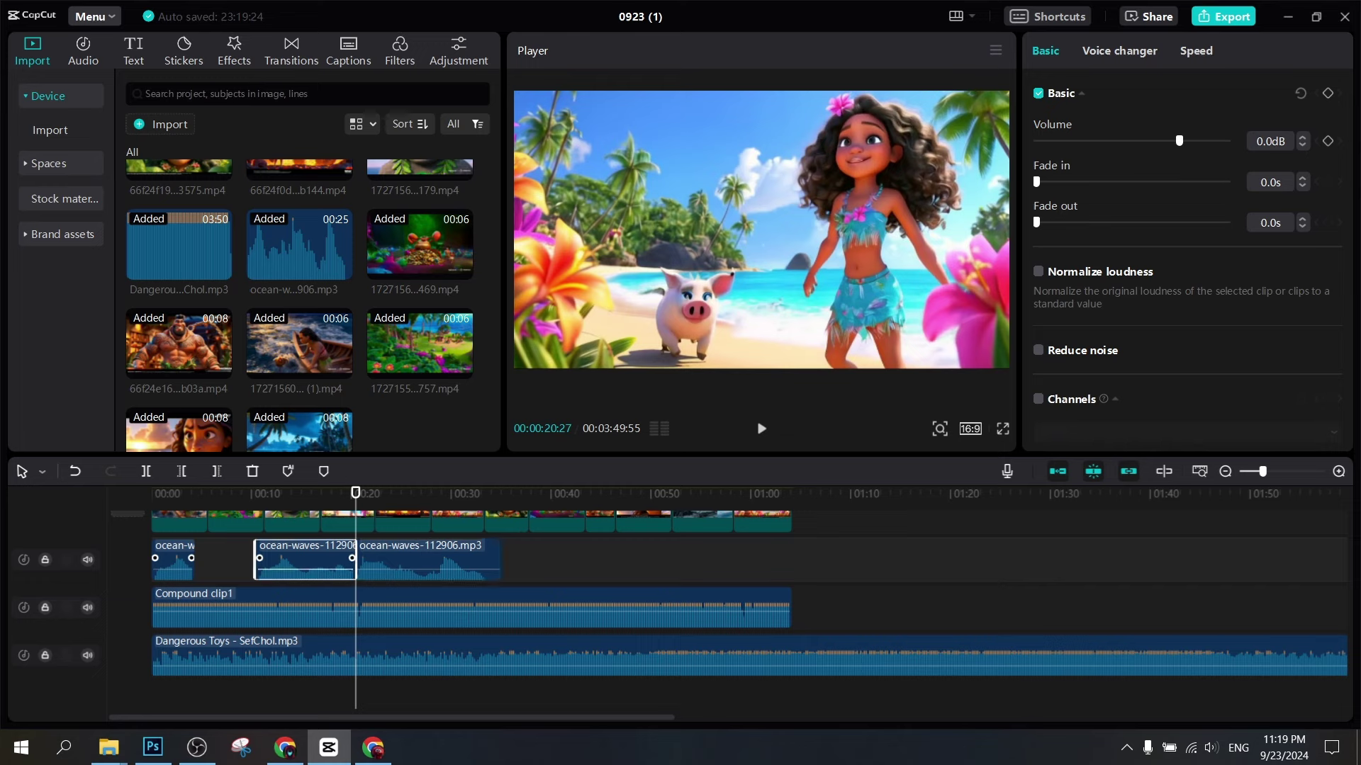
pyautogui.press('Delete')
pyautogui.moveTo(428, 560); pyautogui.dragTo(392, 560)
# Play the beach scene, split the second ocean-waves clip at about 00:00:22:02 near the scene's end, and delete the remainder
pyautogui.moveTo(317, 494); pyautogui.dragTo(319, 494)
pyautogui.hotkey('ctrl', '=')
pyautogui.press('space')
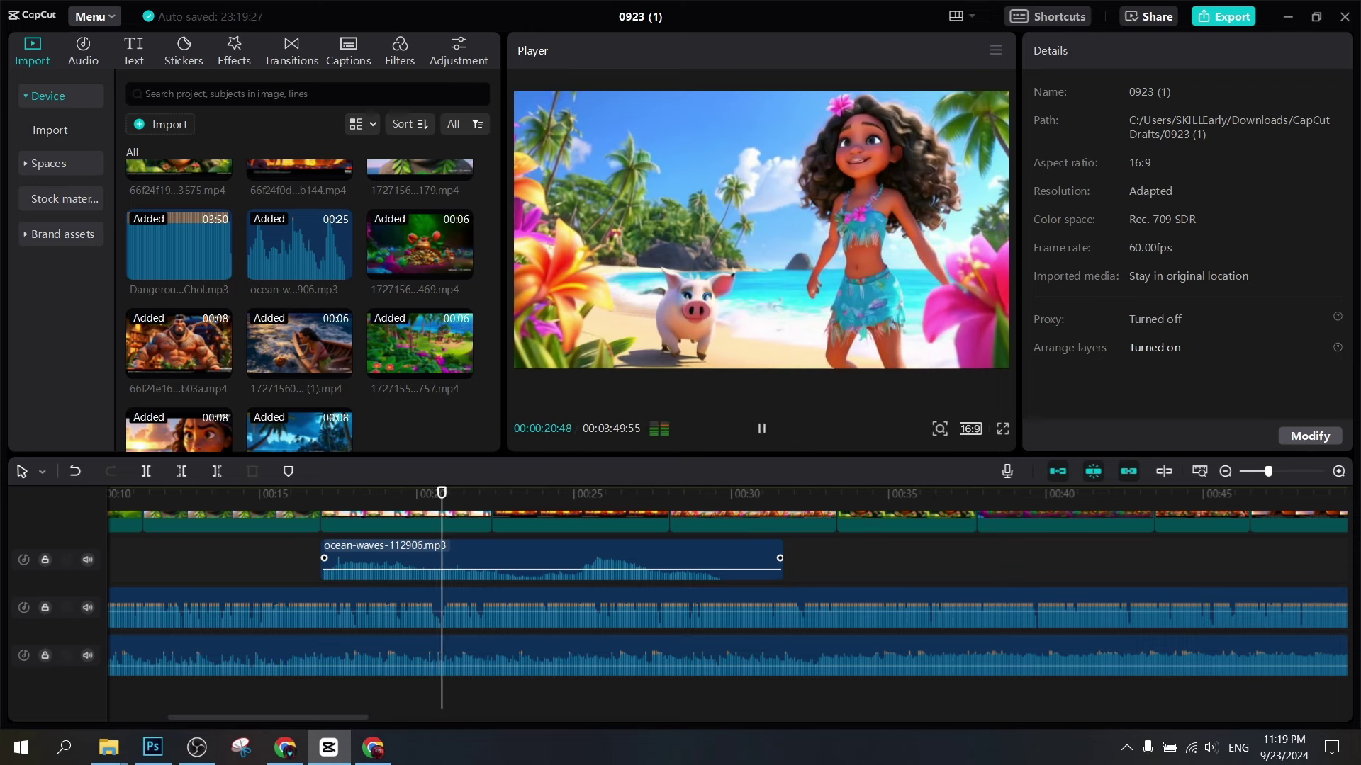
pyautogui.press('space')
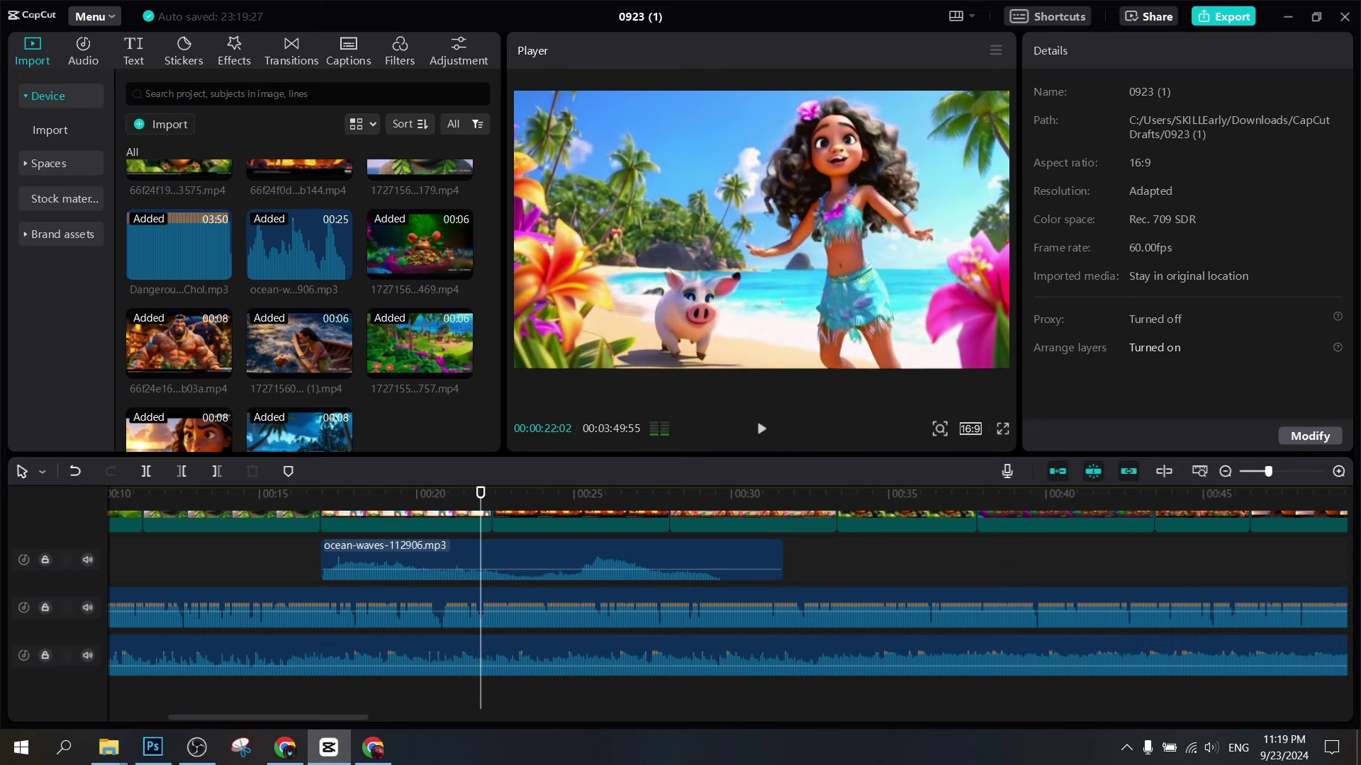
pyautogui.click(481, 560)
pyautogui.press('a')
pyautogui.press('space')
pyautogui.press('space')
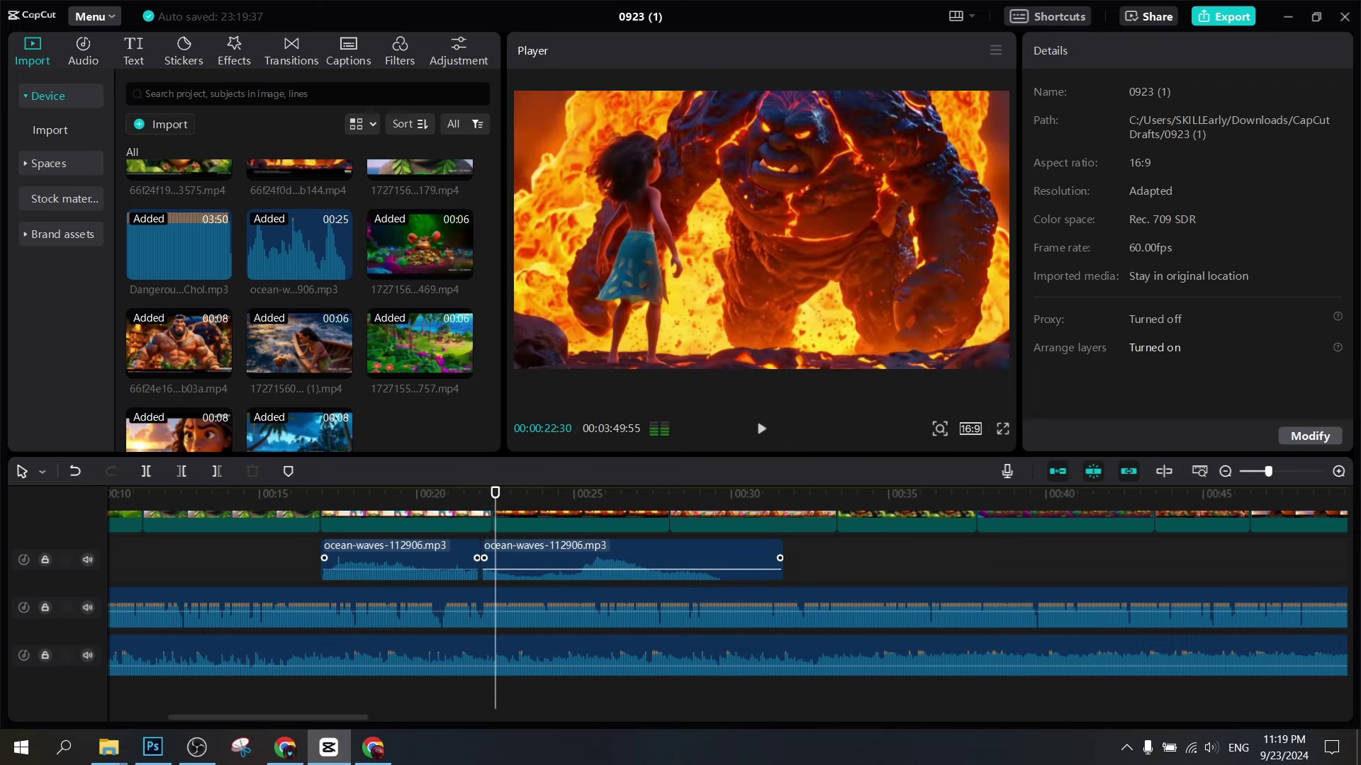
pyautogui.click(631, 567)
pyautogui.press('Delete')
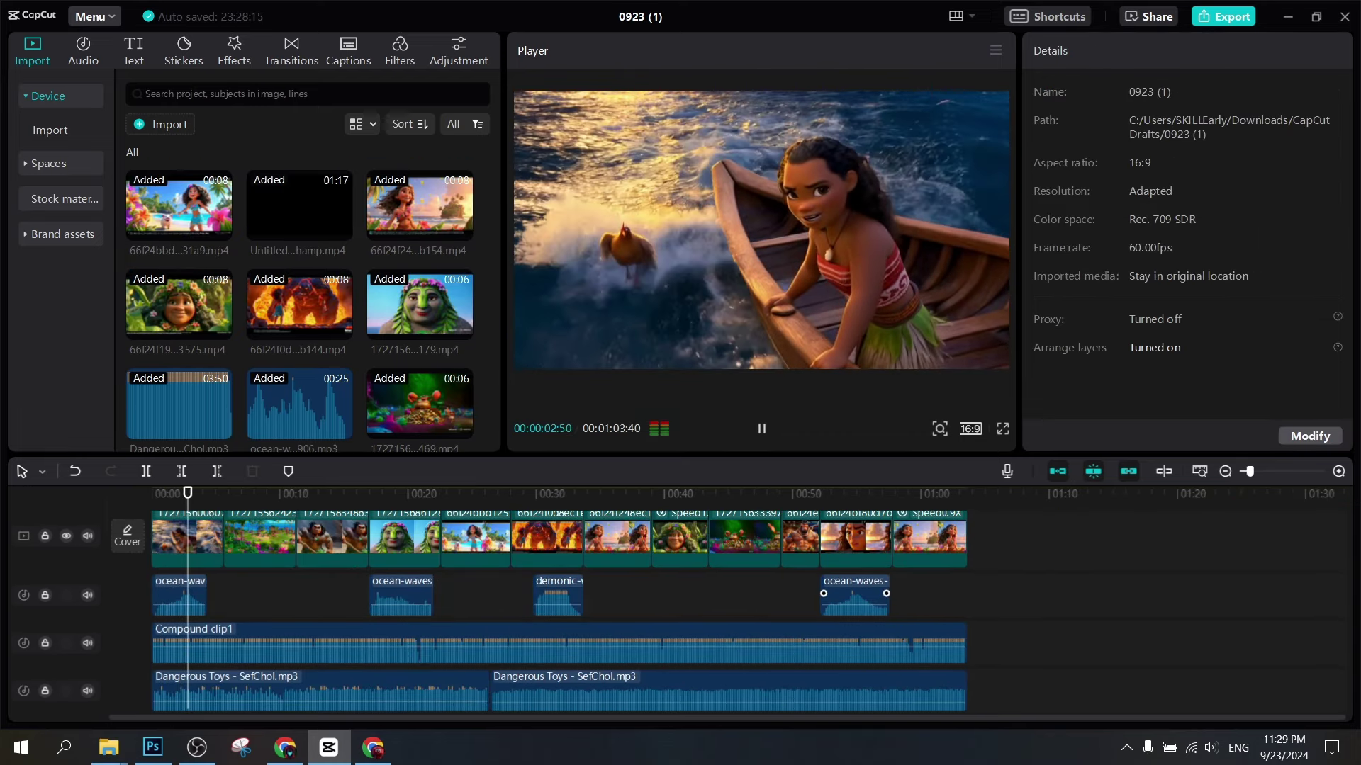
# Play back the opening boat scene and the green-faced island scene to check the waves, voice-over and music together
pyautogui.press('space')
pyautogui.press('space')
pyautogui.press('space')
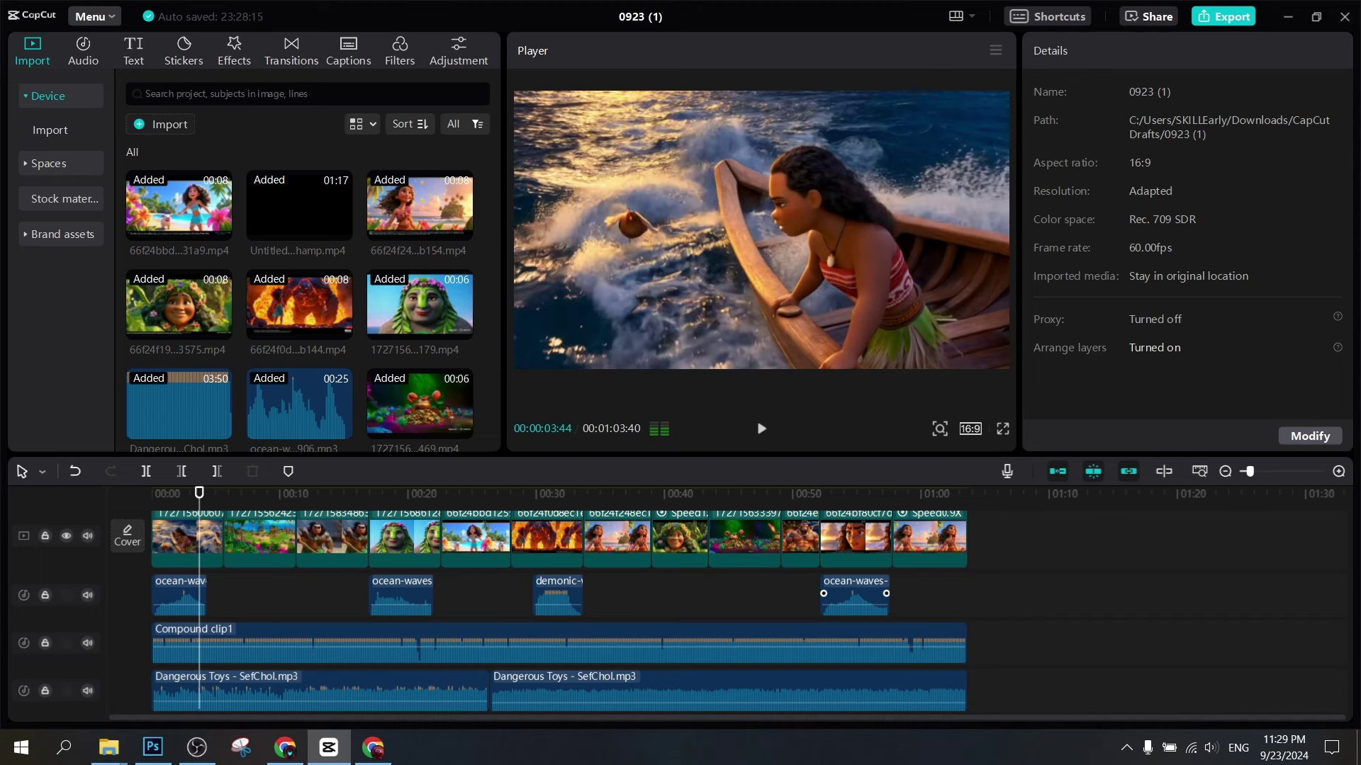
pyautogui.scroll(2, 560, 613)
pyautogui.scroll(-2, 559, 612)
pyautogui.moveTo(199, 492); pyautogui.dragTo(347, 492)
pyautogui.press('space')
pyautogui.scroll(1, 559, 612)
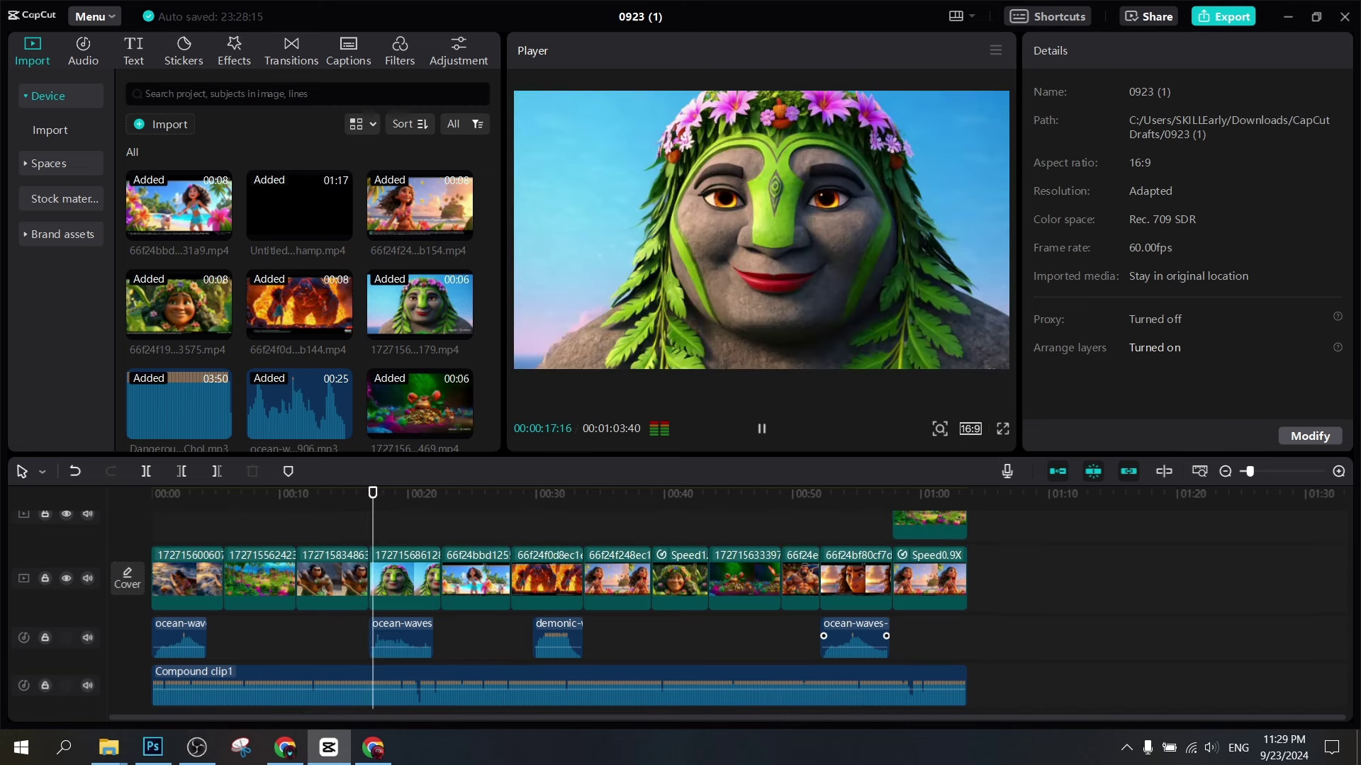
pyautogui.press('space')
pyautogui.press('space')
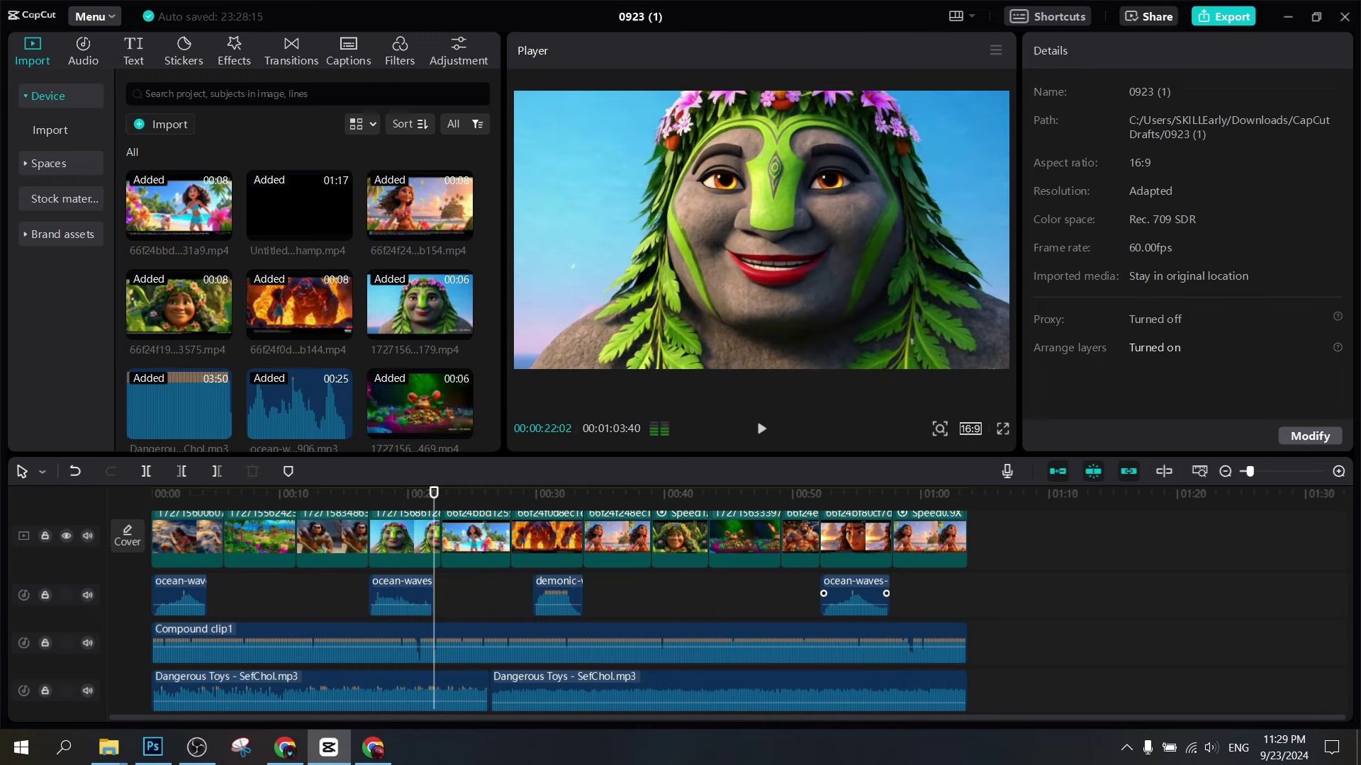
pyautogui.press('space')
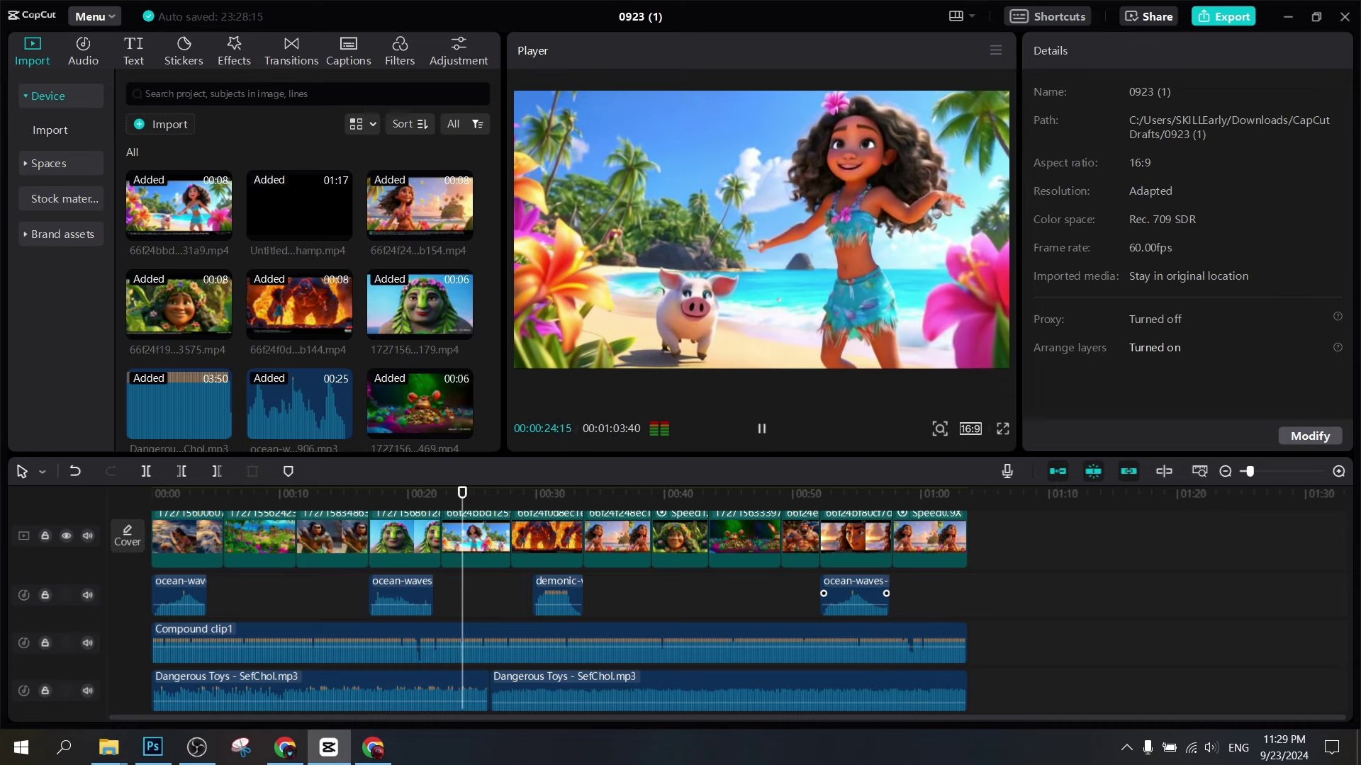
# Add ocean-waves-112906.mp3 on a new audio track above the voice-over and shift it to start where the opening waves clip ends
pyautogui.moveTo(469, 492); pyautogui.dragTo(453, 492)
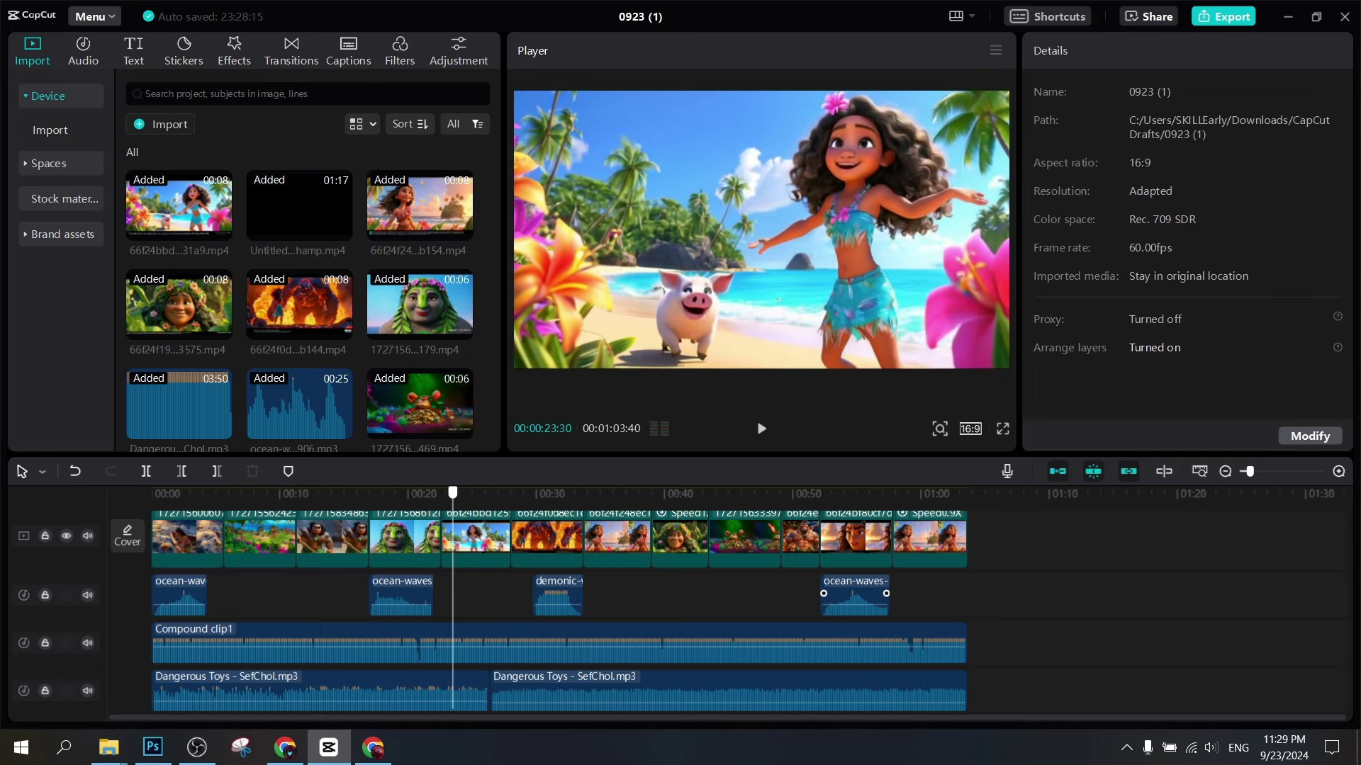
pyautogui.moveTo(331, 404); pyautogui.dragTo(419, 641)
pyautogui.press('space')
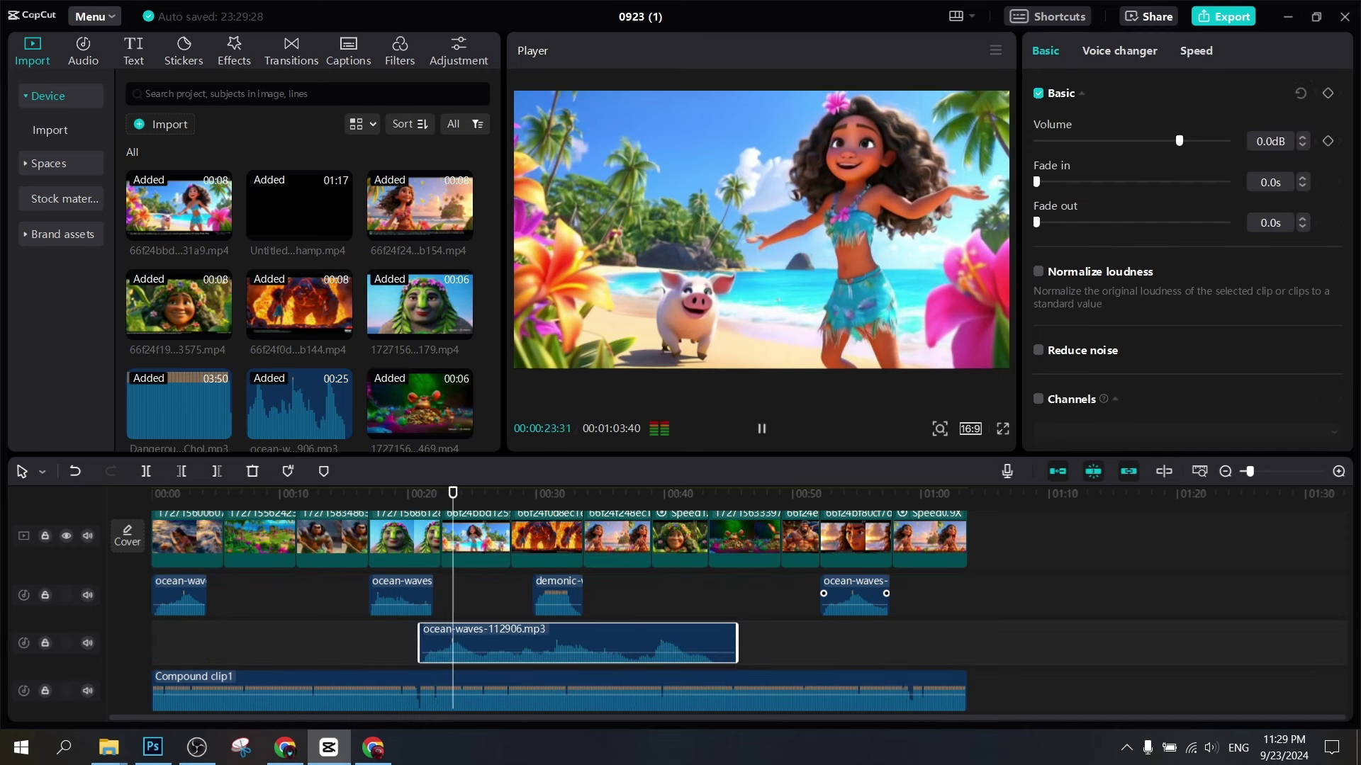
pyautogui.press('space')
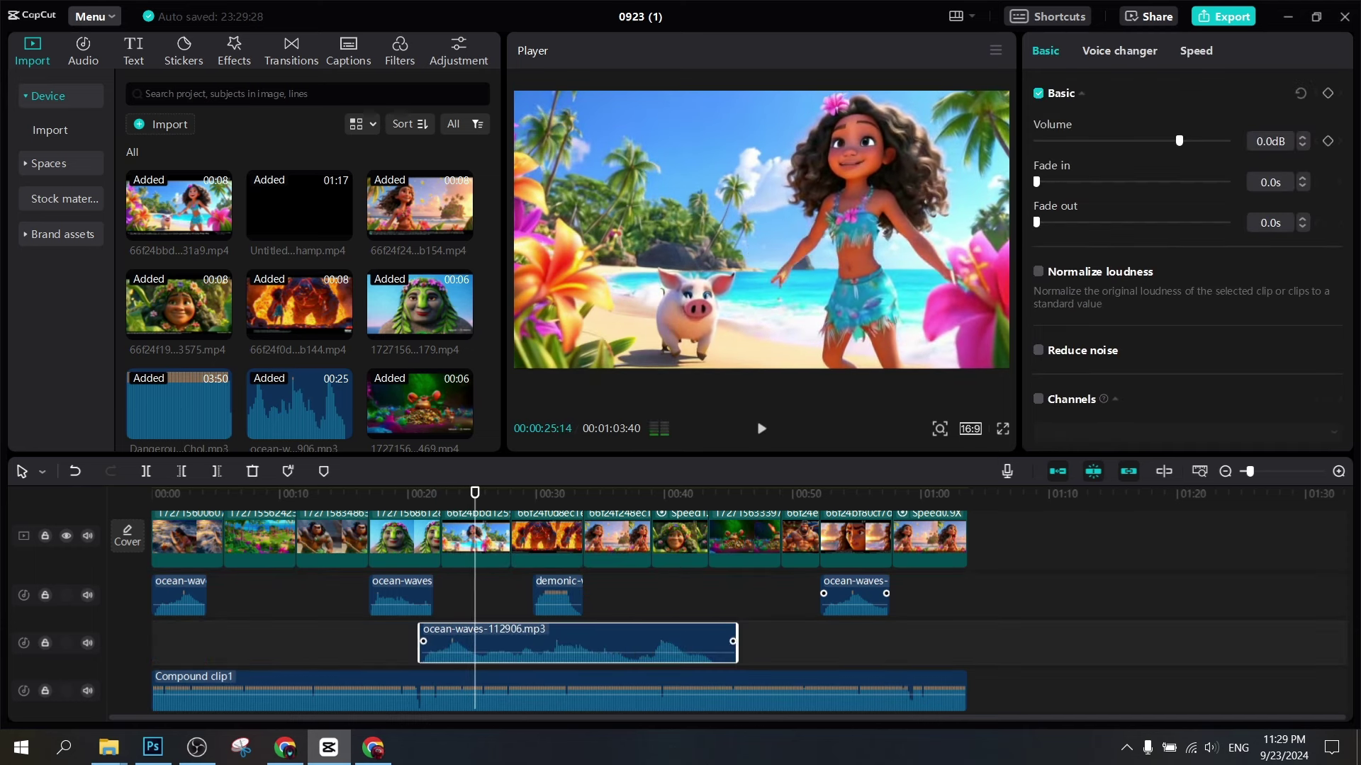
pyautogui.moveTo(578, 643); pyautogui.dragTo(364, 643)
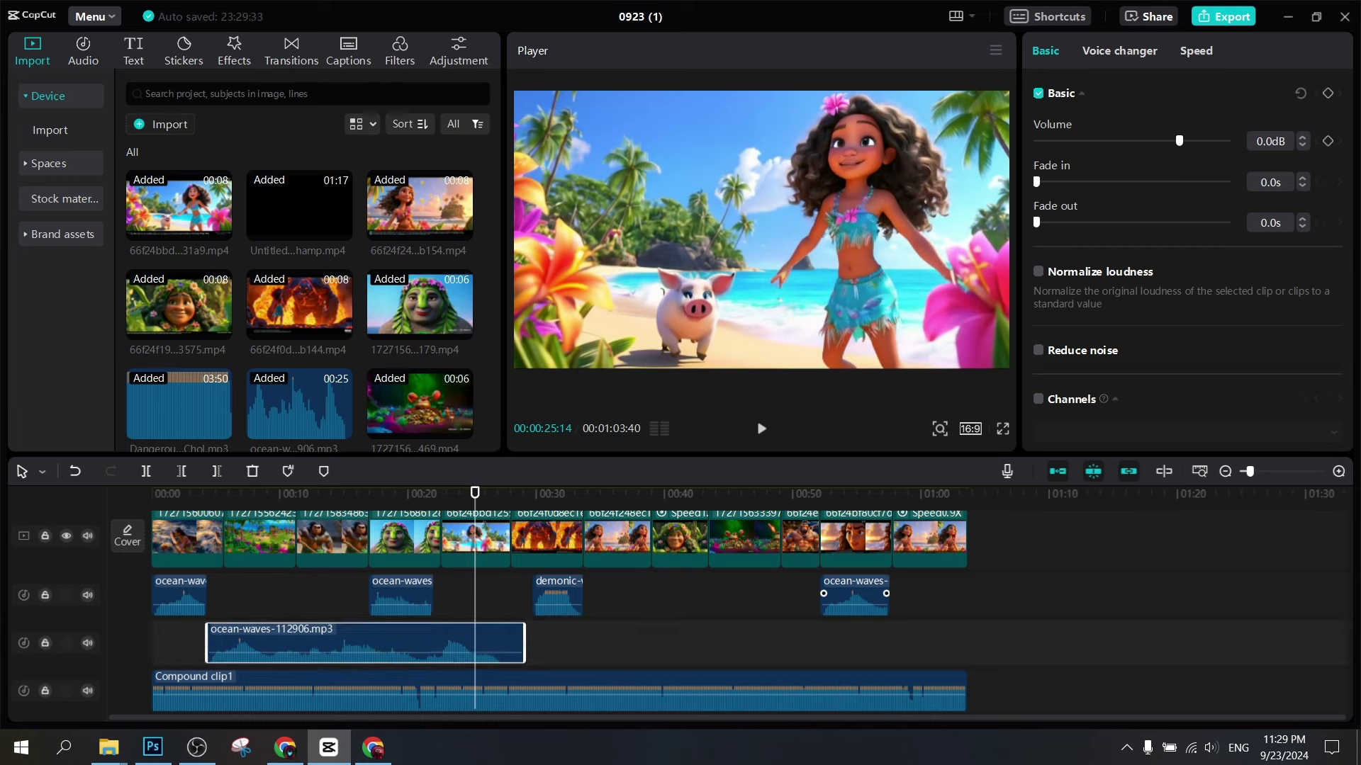
# Split the new ocean-waves clip at the beach-and-pig scene's start and at 00:00:26:04, and delete both outer pieces
pyautogui.click(450, 595)
pyautogui.click(440, 596)
pyautogui.press('space')
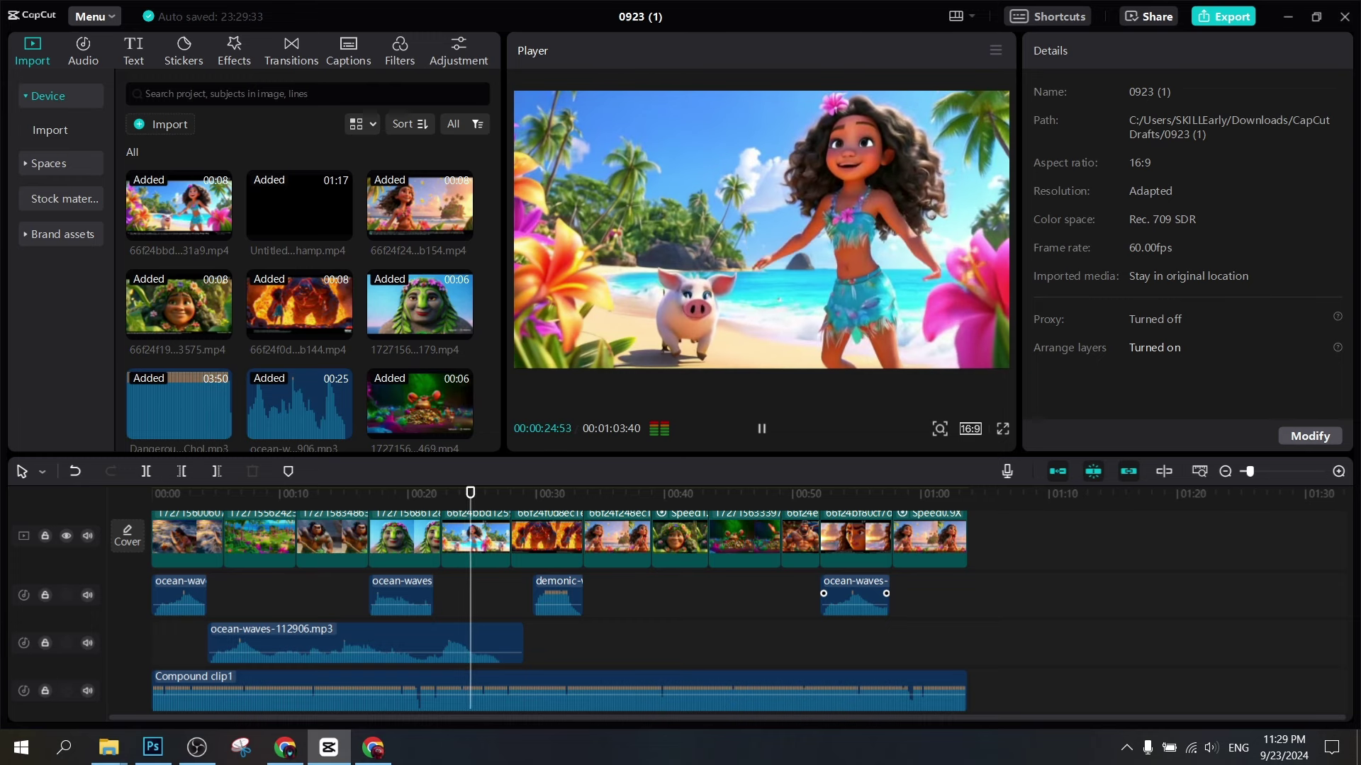
pyautogui.press('space')
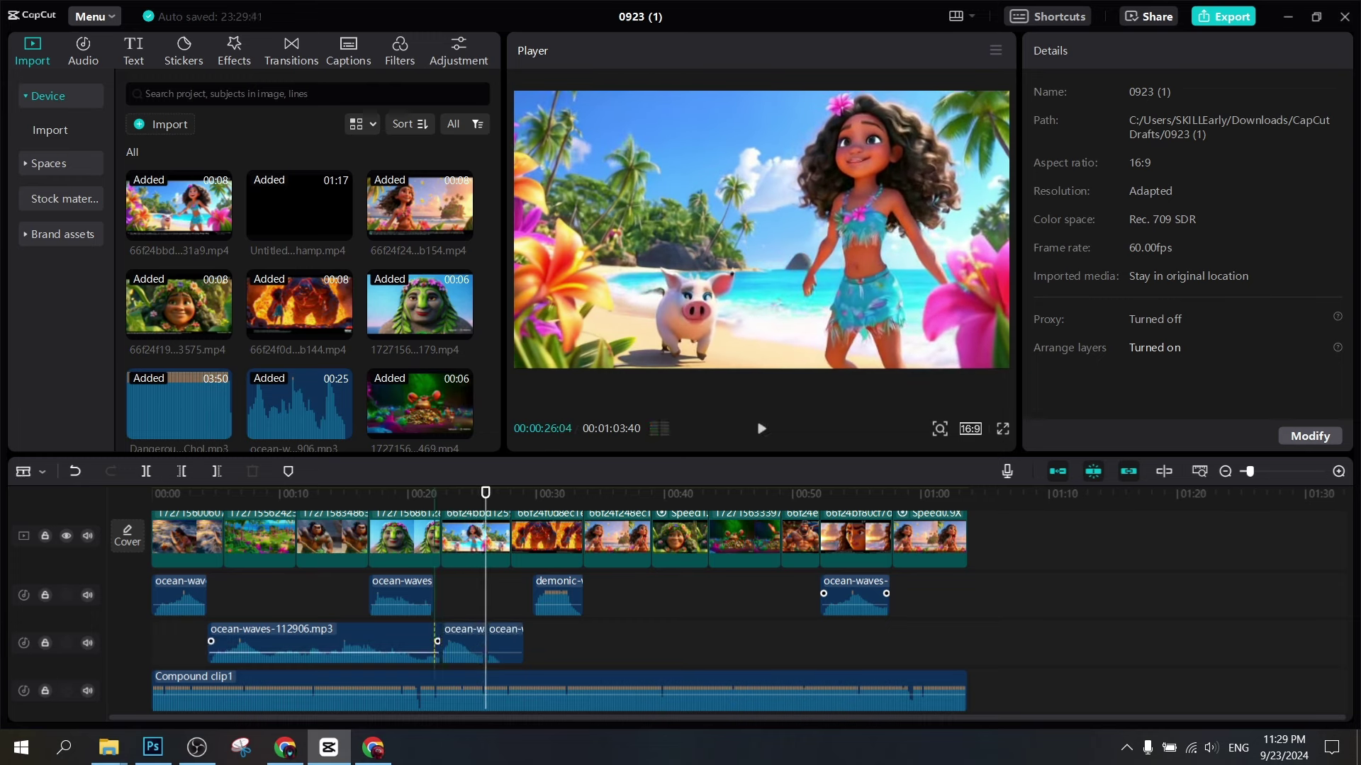
pyautogui.press('a')
pyautogui.click(434, 643)
pyautogui.click(504, 643)
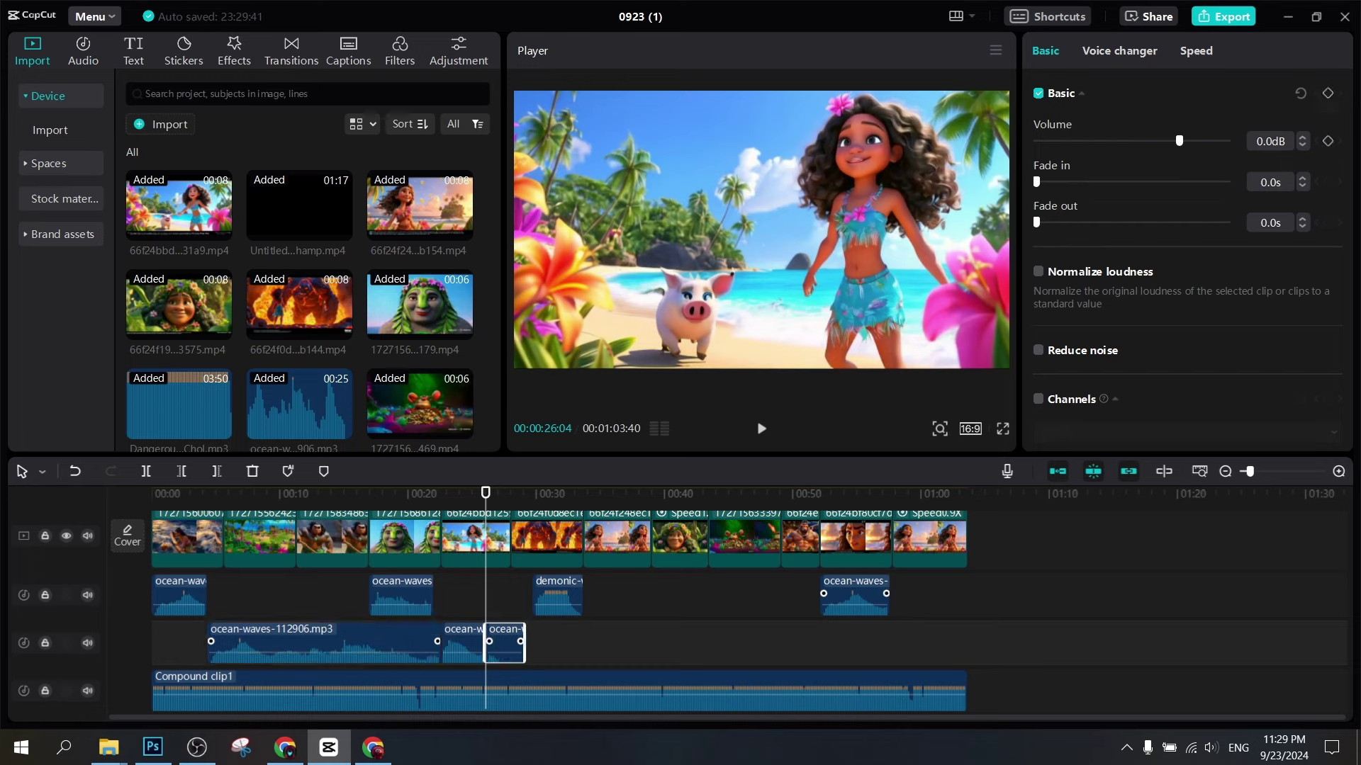
pyautogui.press('Delete')
pyautogui.click(323, 643)
pyautogui.press('Delete')
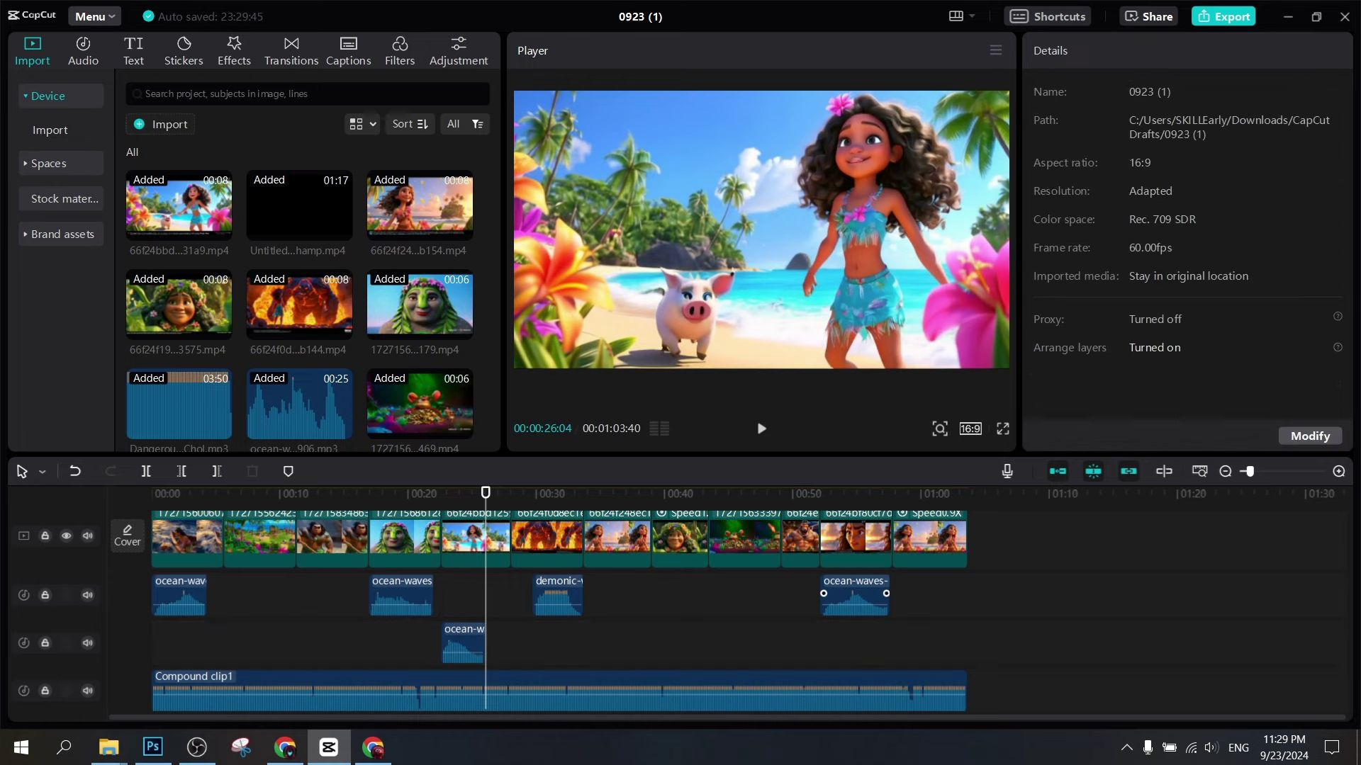
# Play the timeline onward from 00:00:26:04 to check the sound, and open the export settings for the video
pyautogui.press('space')
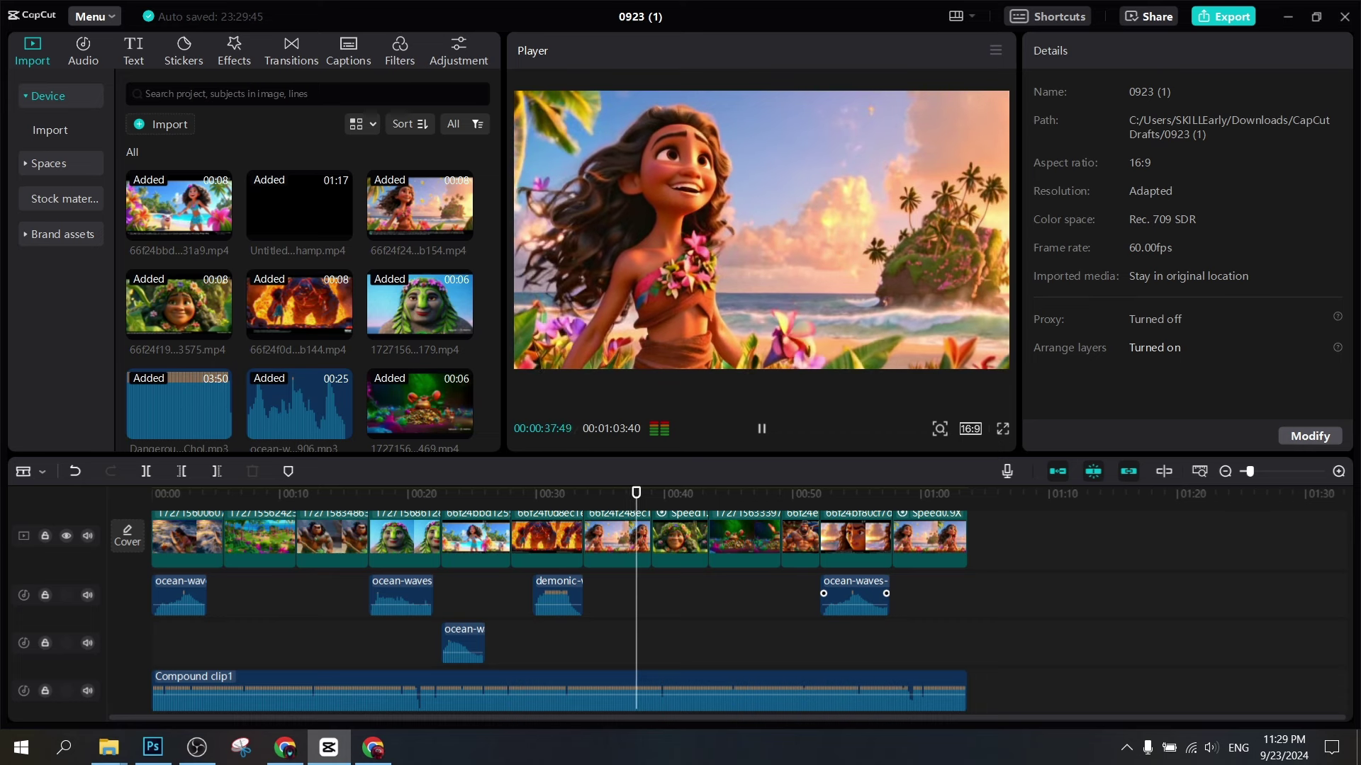
pyautogui.press('space')
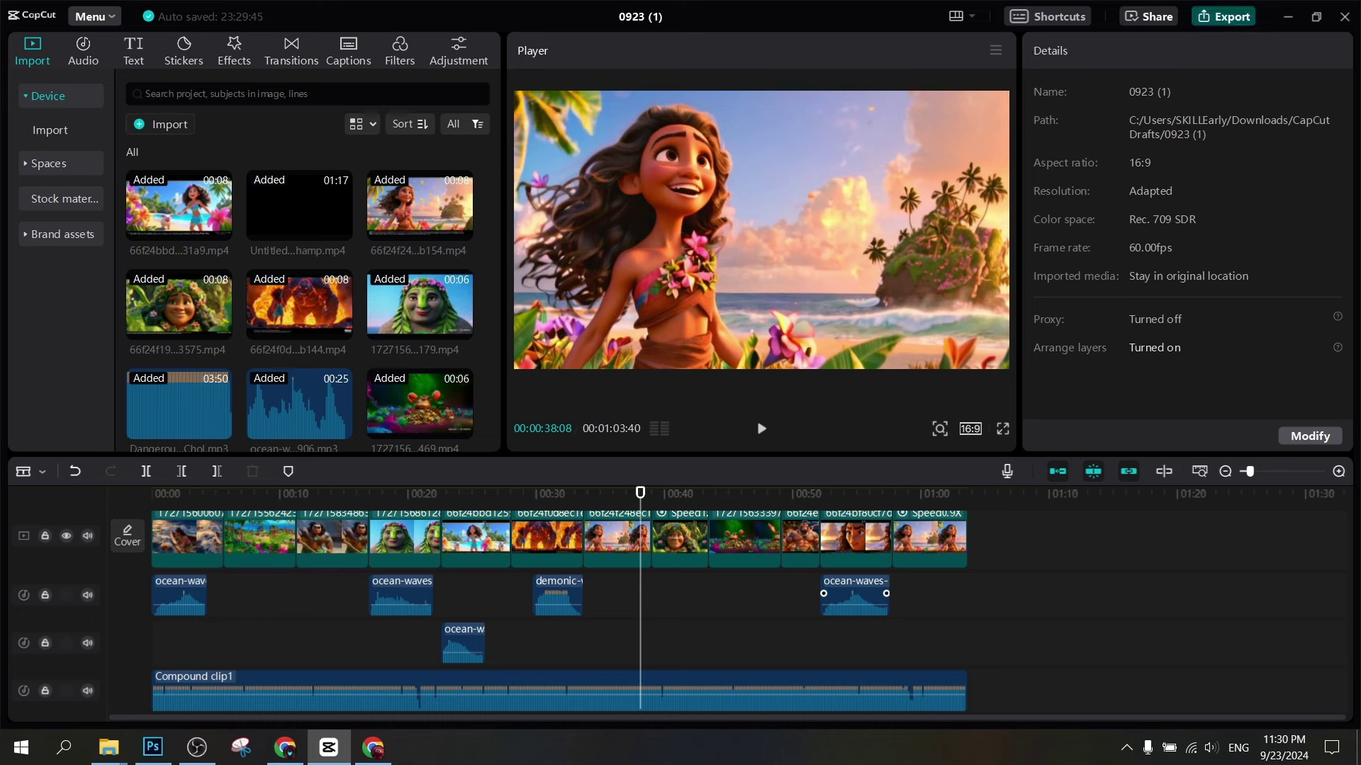
pyautogui.hotkey('ctrl', 'e')
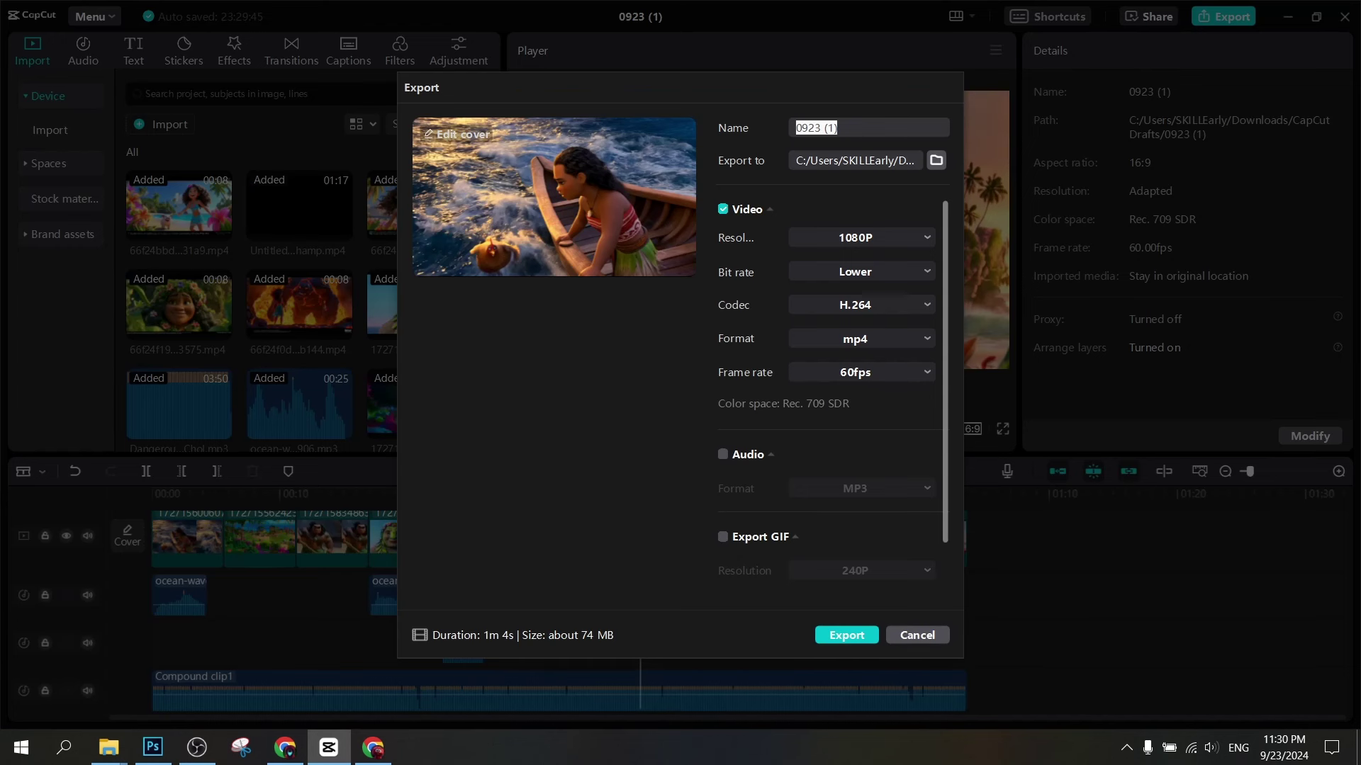